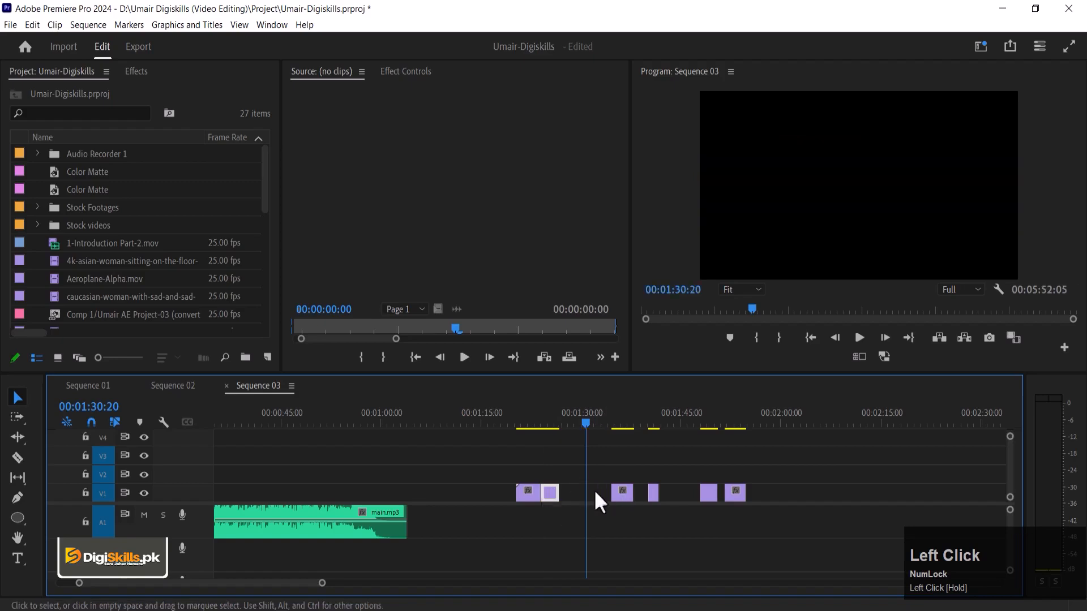
# Undo the last clip edits on track V1 and check the exhaust-smoke clip.
pyautogui.hotkey('ctrl', 'z')
pyautogui.hotkey('ctrl', 'shift', 'z')
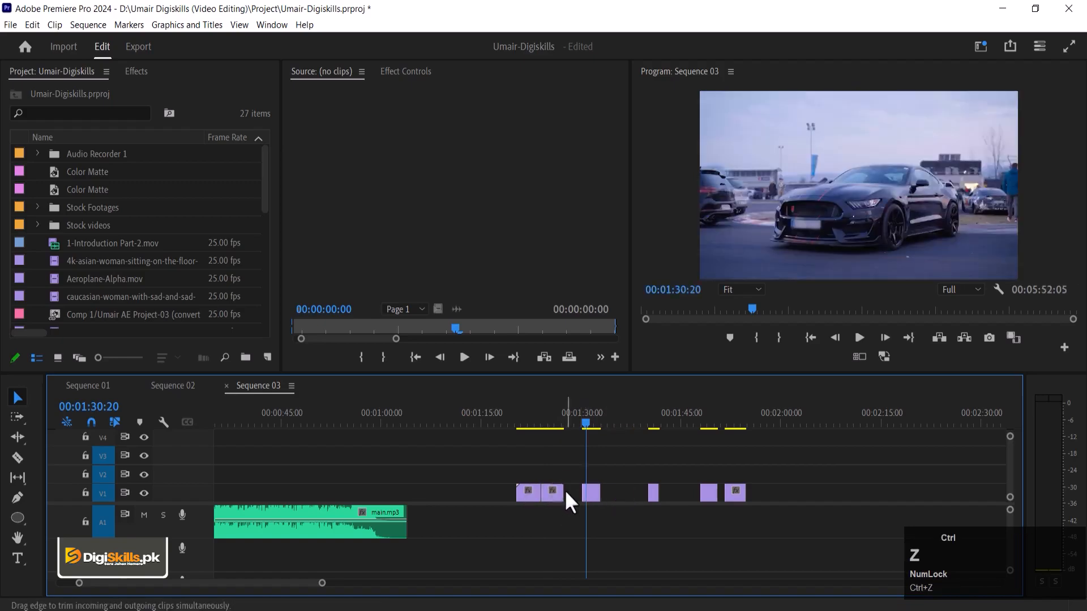
pyautogui.moveTo(515, 423); pyautogui.dragTo(531, 426)
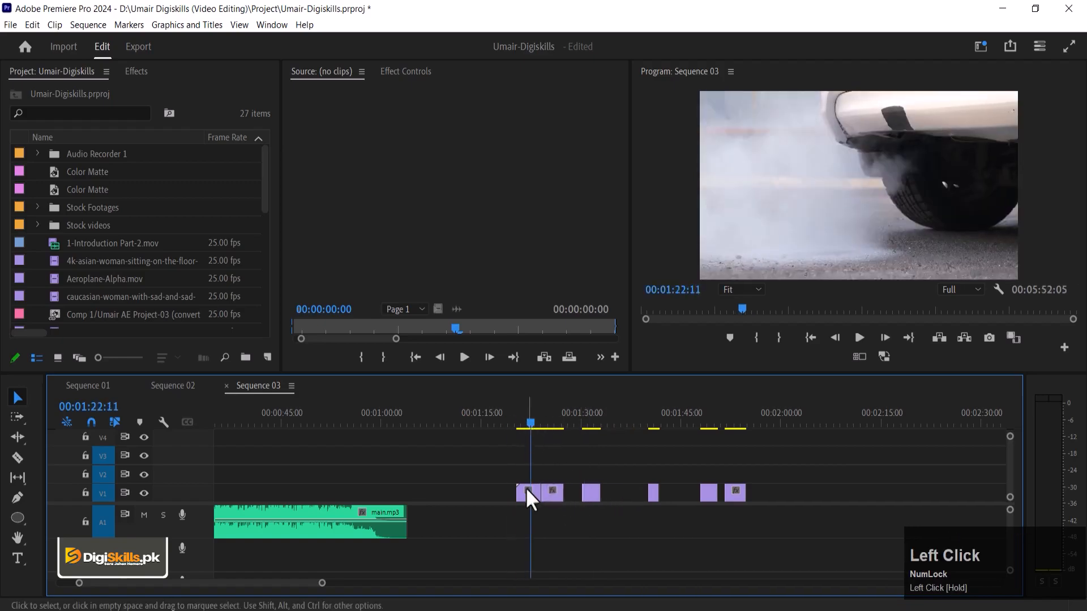
# Place the exhaust-smoke clip at the very start of track V1 and play it with the music.
pyautogui.press('-')
pyautogui.moveTo(487, 492); pyautogui.dragTo(136, 518)
pyautogui.moveTo(490, 494); pyautogui.dragTo(222, 494)
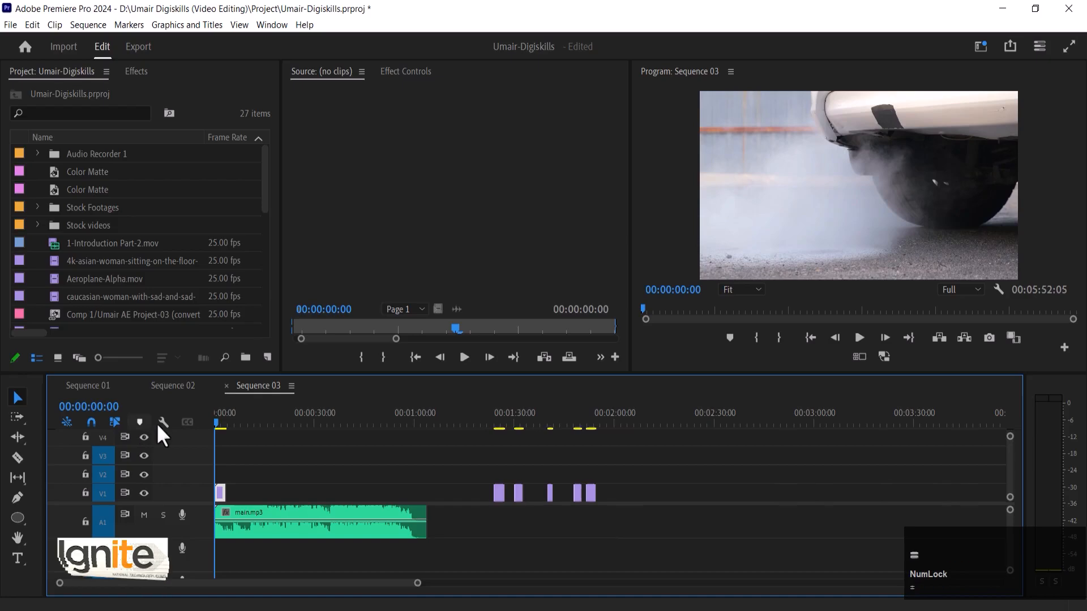
pyautogui.press('=')
pyautogui.press('space')
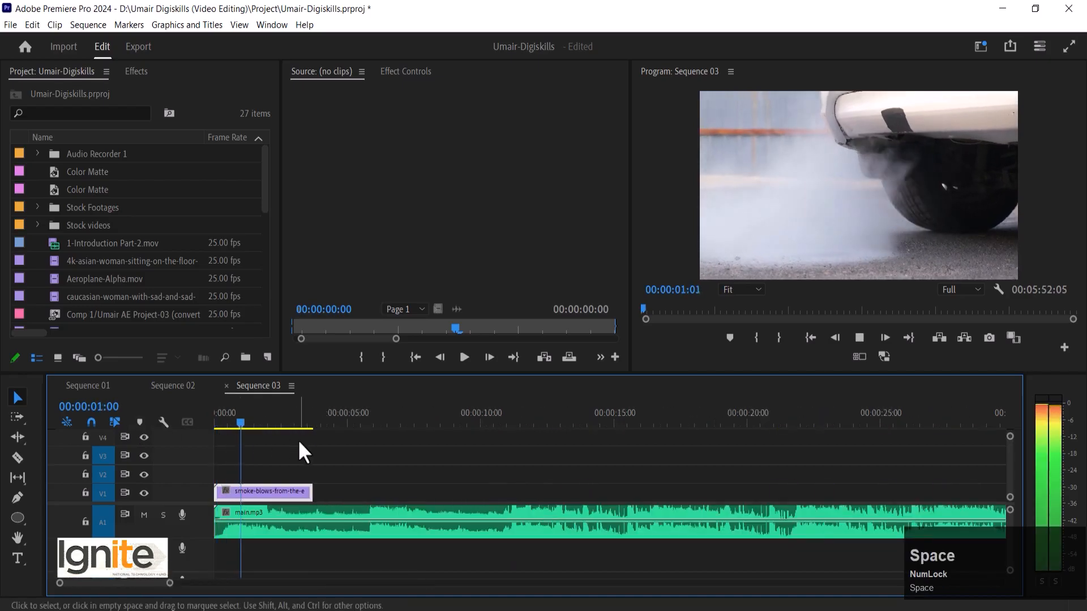
pyautogui.press('-')
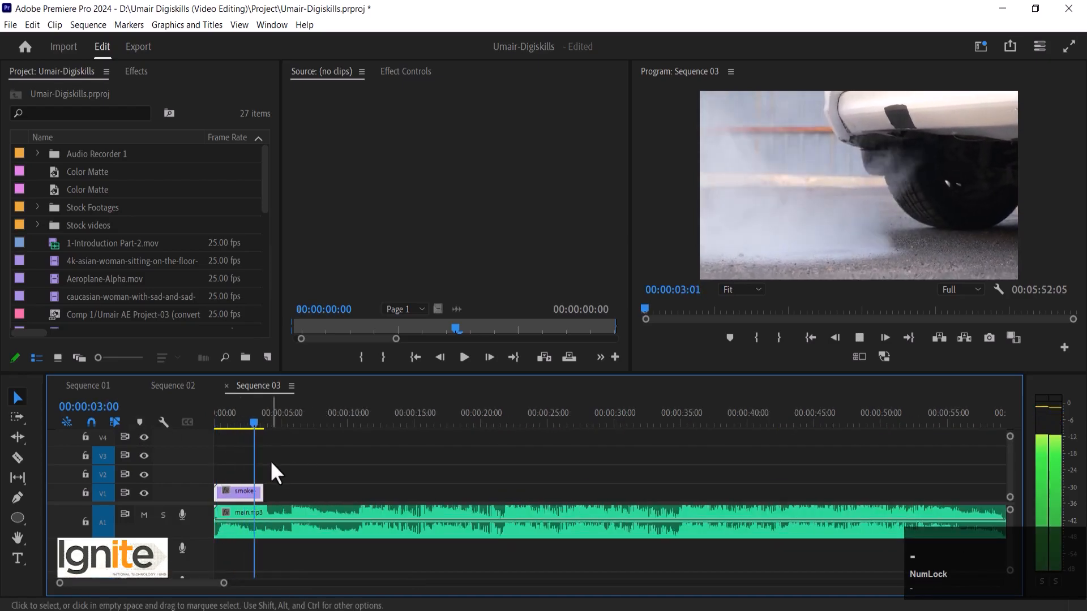
# Move the Japanese sports car clip directly behind the smoke clip on V1 and play both with the music.
pyautogui.press('-')
pyautogui.press('-')
pyautogui.moveTo(509, 412); pyautogui.dragTo(504, 420)
pyautogui.click(519, 416)
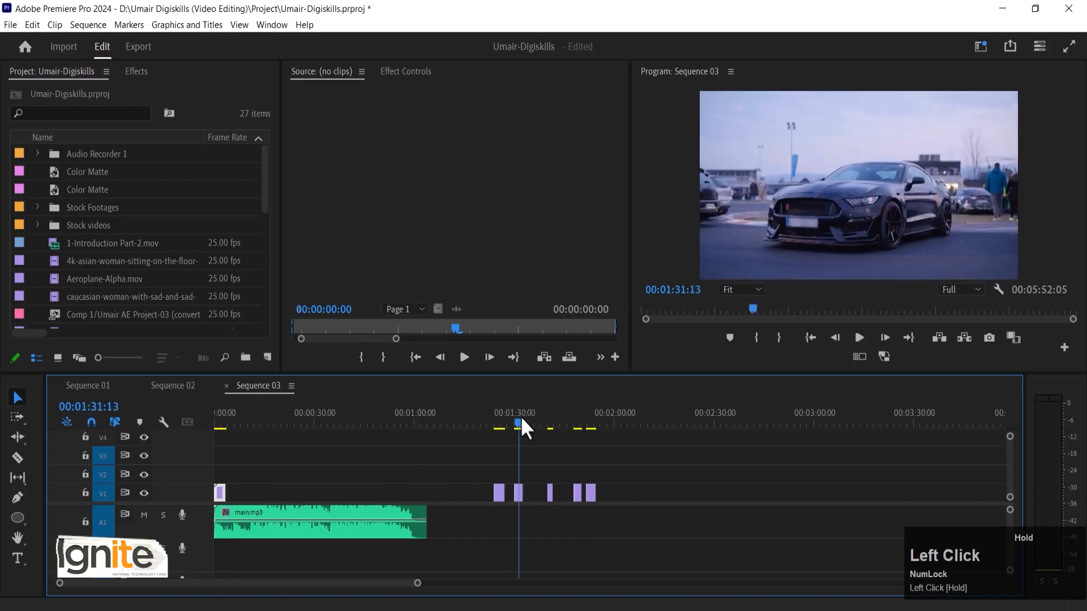
pyautogui.moveTo(511, 490); pyautogui.dragTo(231, 492)
pyautogui.click(218, 417)
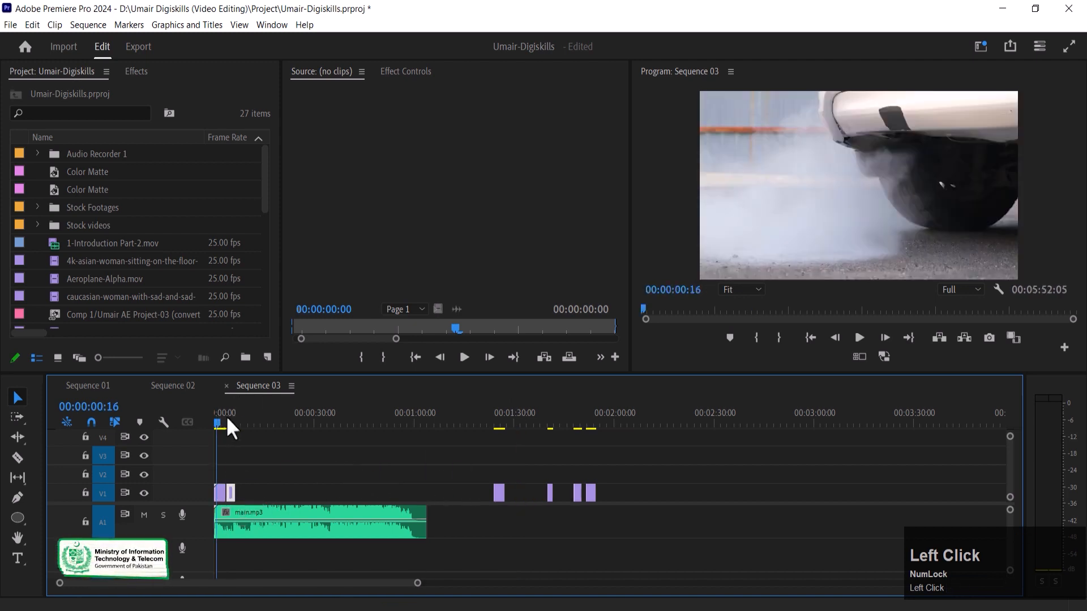
pyautogui.press('space')
pyautogui.press('=')
pyautogui.press('=')
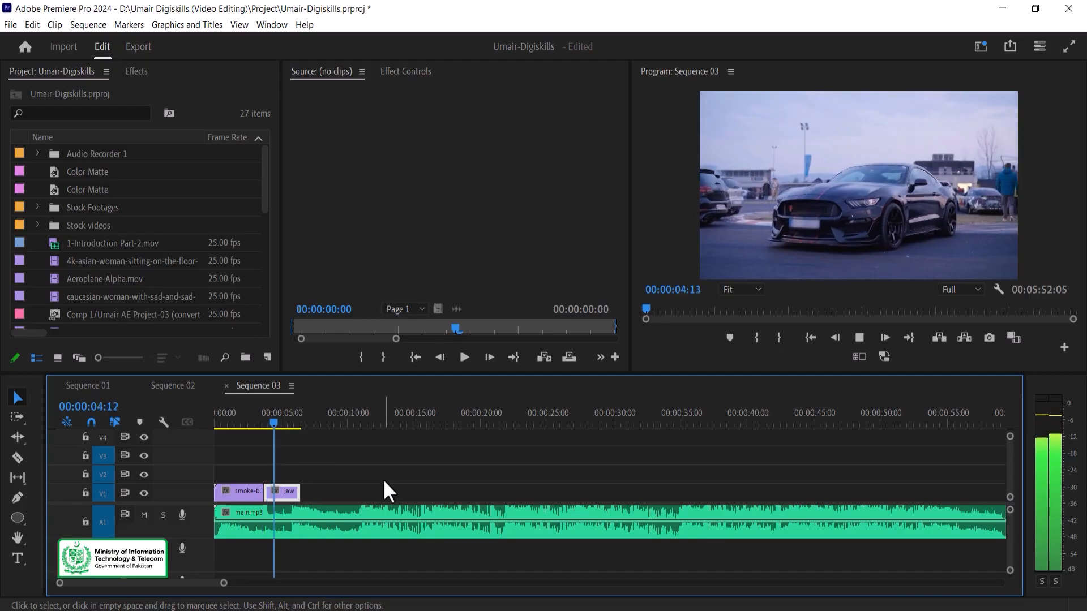
pyautogui.press('space')
# Move the revving tachometer clip directly behind the sports car clip on V1 and play it.
pyautogui.press('-')
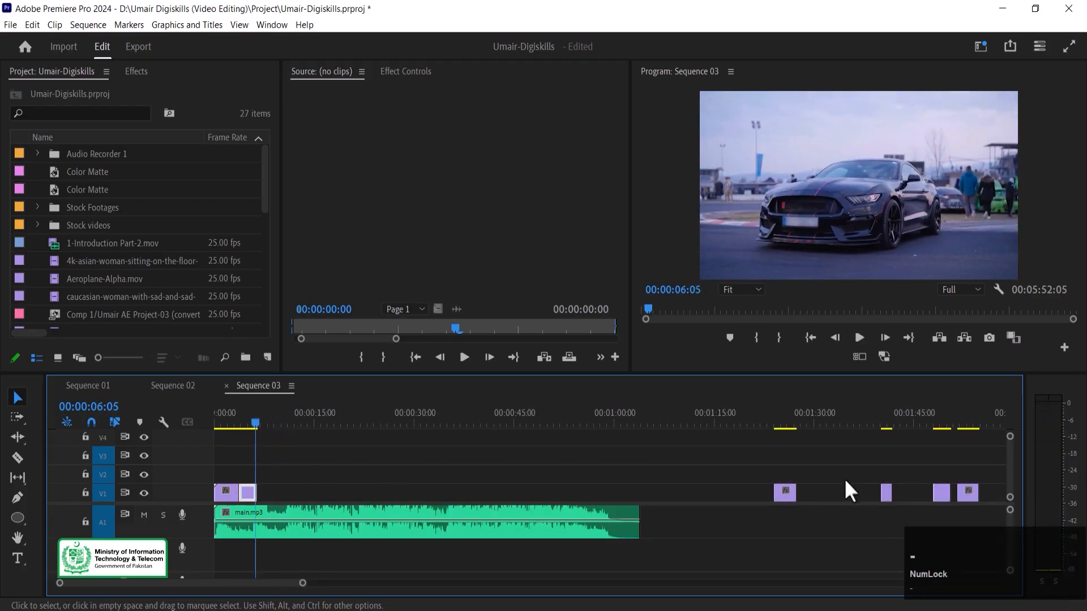
pyautogui.moveTo(786, 496); pyautogui.dragTo(273, 496)
pyautogui.press('space')
pyautogui.press('=')
pyautogui.press('=')
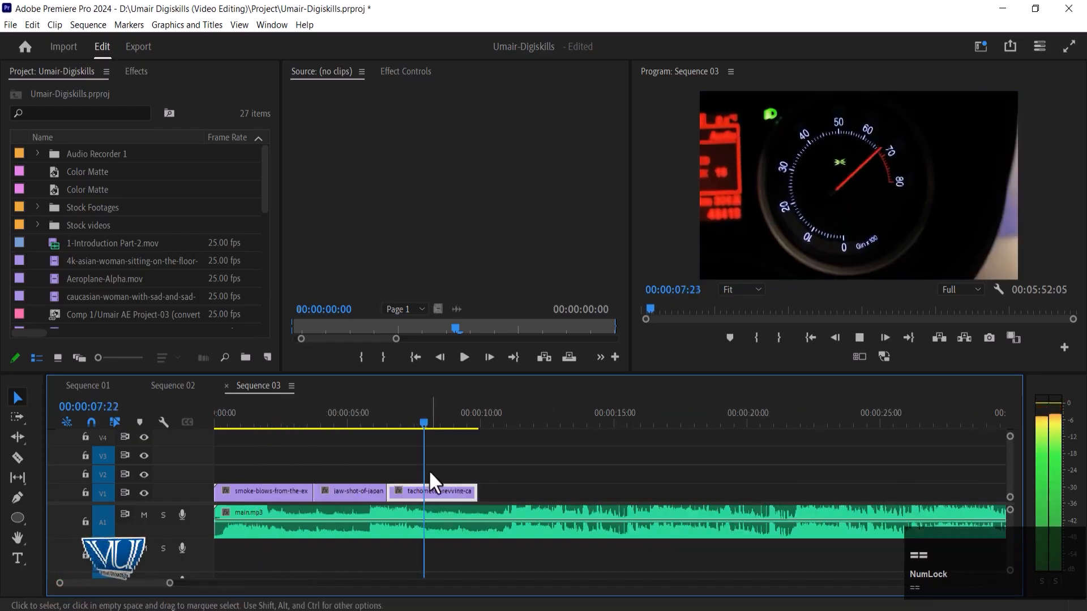
pyautogui.press('-')
pyautogui.press('-')
pyautogui.press('space')
# Review the remaining V1 clips and arrange them end to end in the order rome-italy, dashboard, oregon.
pyautogui.click(551, 426)
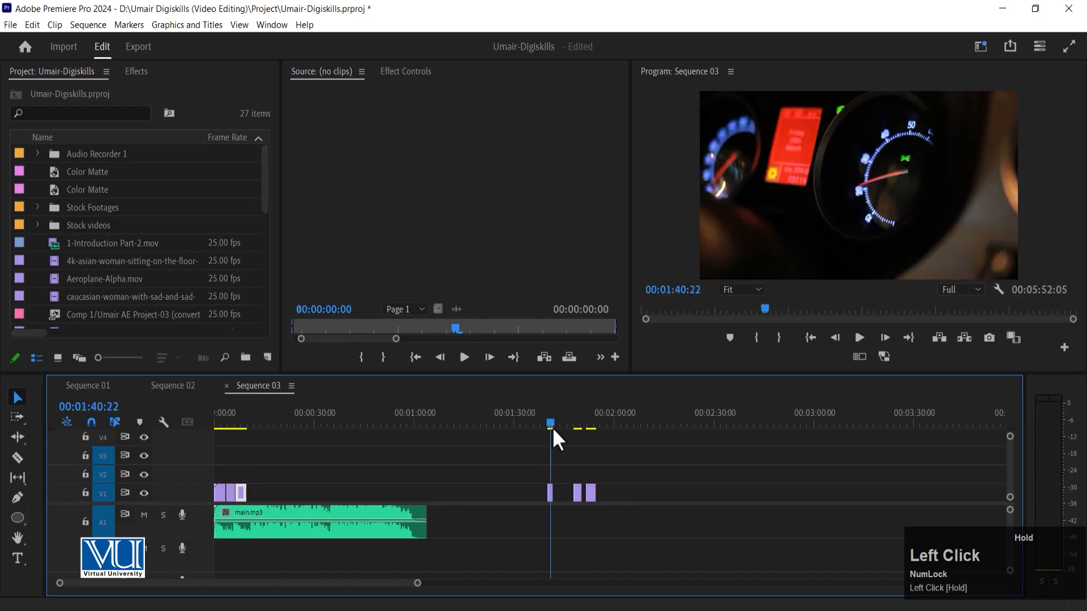
pyautogui.press('=')
pyautogui.press('=')
pyautogui.press('=')
pyautogui.moveTo(830, 425); pyautogui.dragTo(961, 424)
pyautogui.press('-')
pyautogui.moveTo(724, 492); pyautogui.dragTo(824, 494)
pyautogui.moveTo(763, 433); pyautogui.dragTo(827, 435)
pyautogui.moveTo(825, 494); pyautogui.dragTo(584, 491)
pyautogui.moveTo(777, 491); pyautogui.dragTo(612, 491)
# Move the rome-italy, dashboard and oregon clips together to directly behind the tachometer clip and play the result.
pyautogui.moveTo(638, 456); pyautogui.dragTo(265, 499)
pyautogui.press('-')
pyautogui.press('-')
pyautogui.click(262, 414)
pyautogui.press('=')
pyautogui.press('=')
pyautogui.press('=')
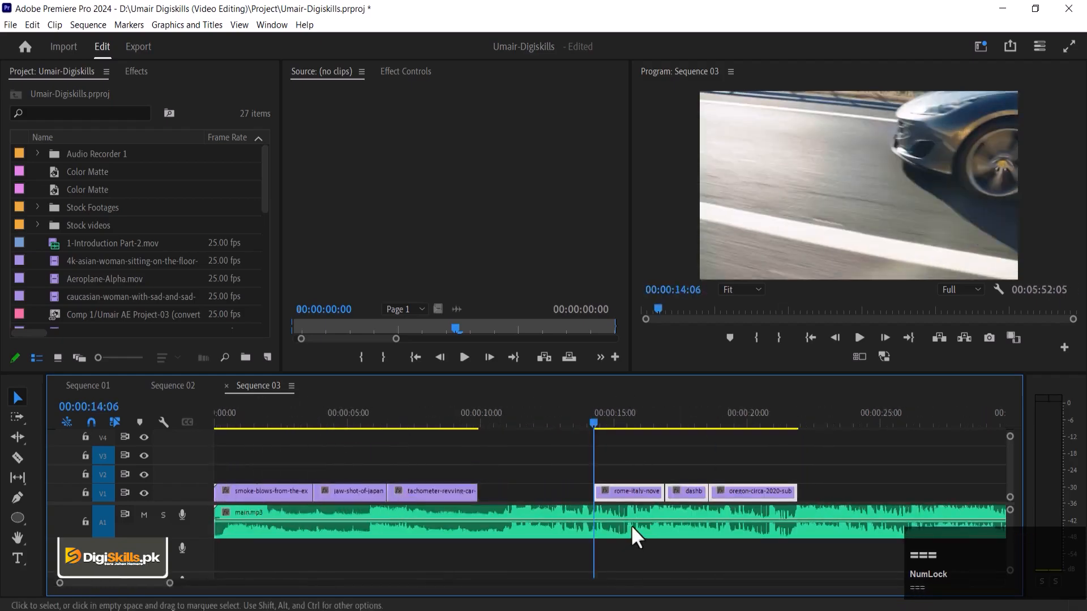
pyautogui.moveTo(625, 492); pyautogui.dragTo(540, 491)
pyautogui.moveTo(494, 416); pyautogui.dragTo(475, 417)
pyautogui.moveTo(536, 491); pyautogui.dragTo(511, 496)
pyautogui.press('space')
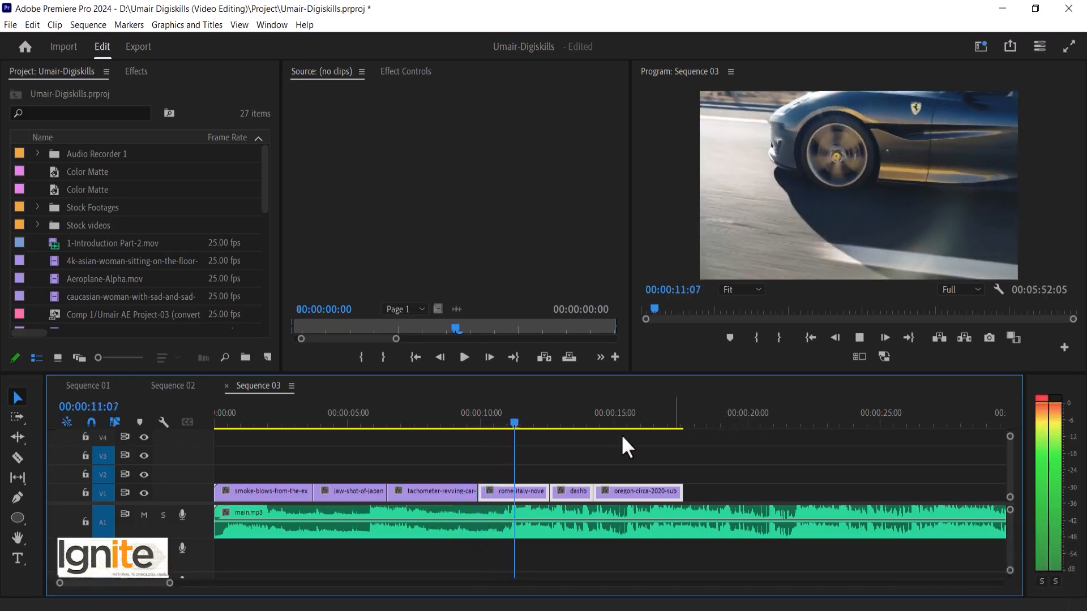
# Shift the rome-italy, dashboard and oregon clips together to start at about 00:00:11:00 and play them against the music.
pyautogui.click(497, 420)
pyautogui.moveTo(508, 404); pyautogui.dragTo(506, 410)
pyautogui.moveTo(514, 494)
pyautogui.mouseDown()
pyautogui.moveTo(501, 491)
pyautogui.moveTo(513, 496)
pyautogui.mouseUp()
pyautogui.click(492, 419)
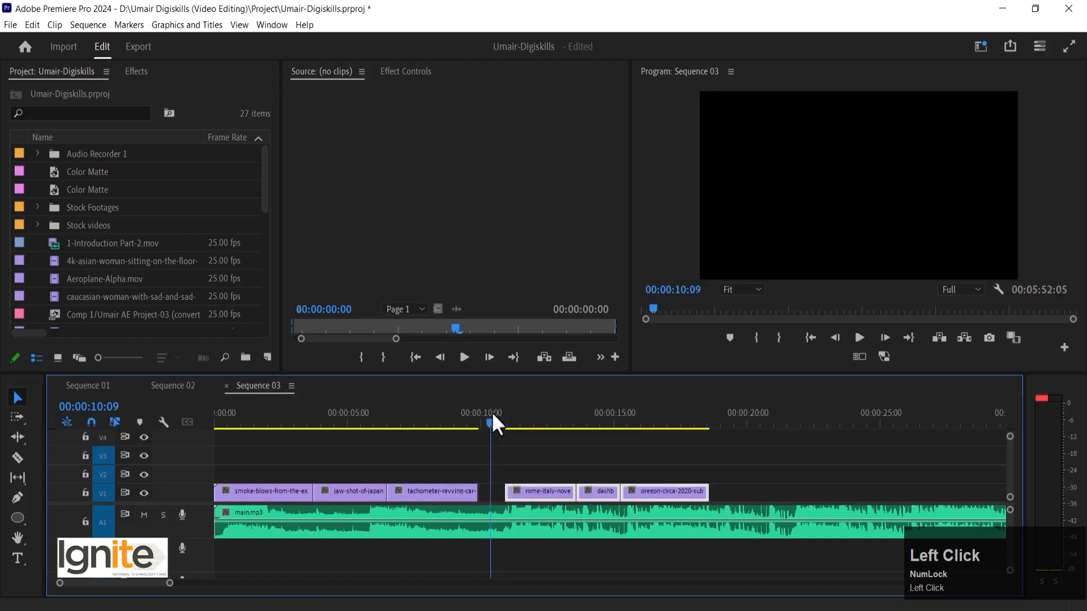
pyautogui.press('=')
pyautogui.press('space')
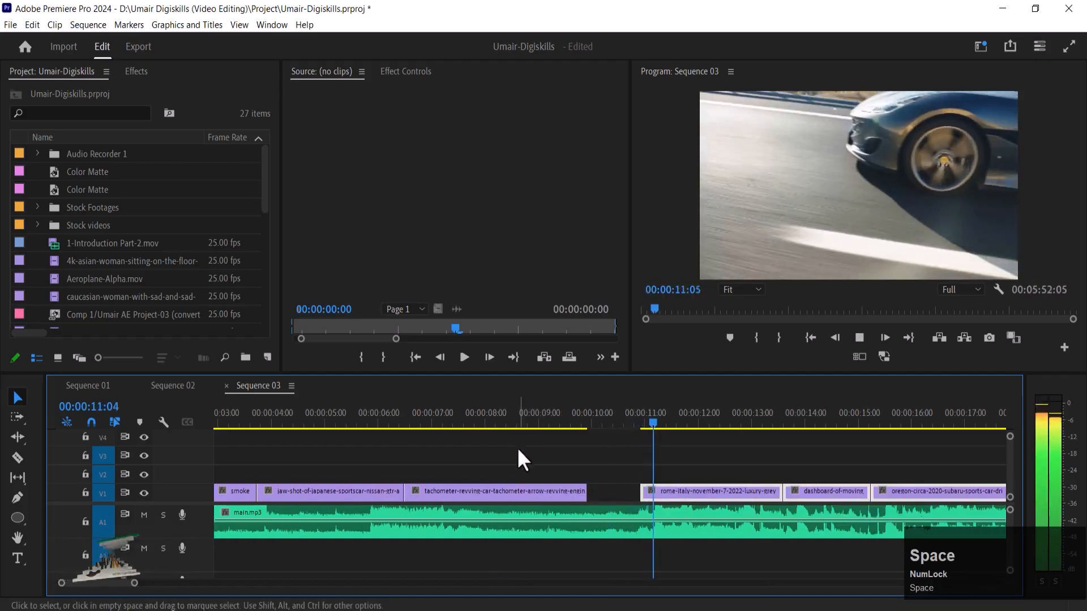
pyautogui.press('-')
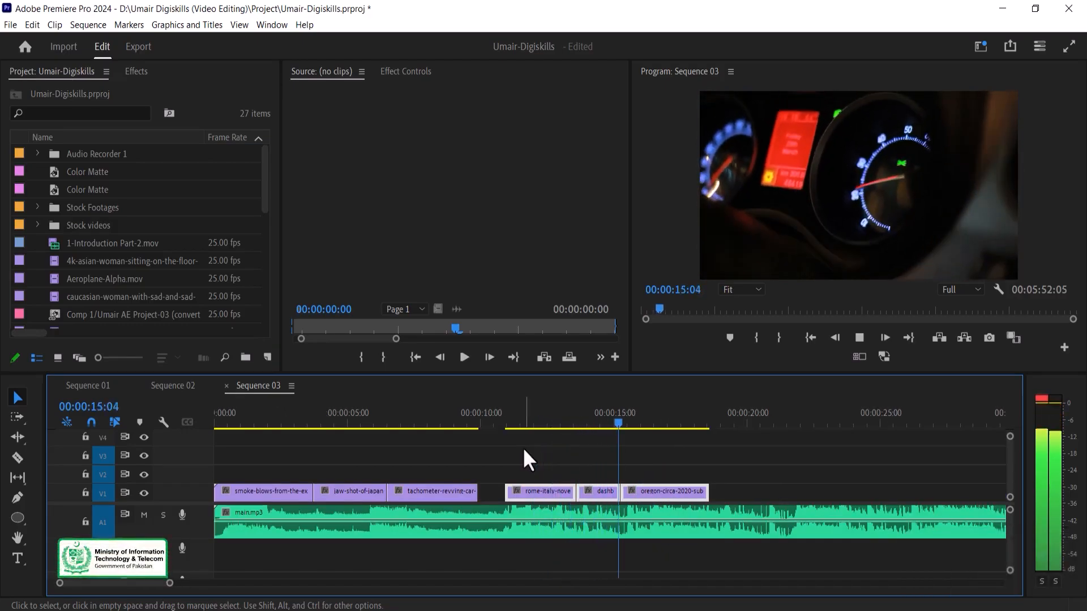
pyautogui.press('space')
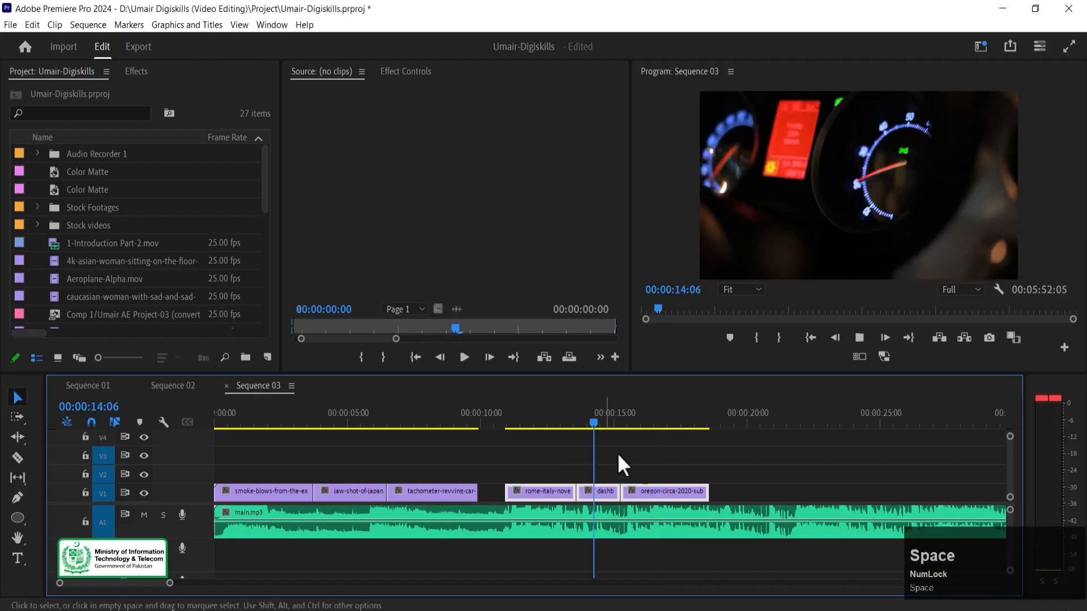
# Move the oregon clip to 00:00:16:08, extend the dashboard clip by 00:00:01:02 to meet it, and play that part.
pyautogui.click(646, 499)
pyautogui.moveTo(645, 497); pyautogui.dragTo(684, 477)
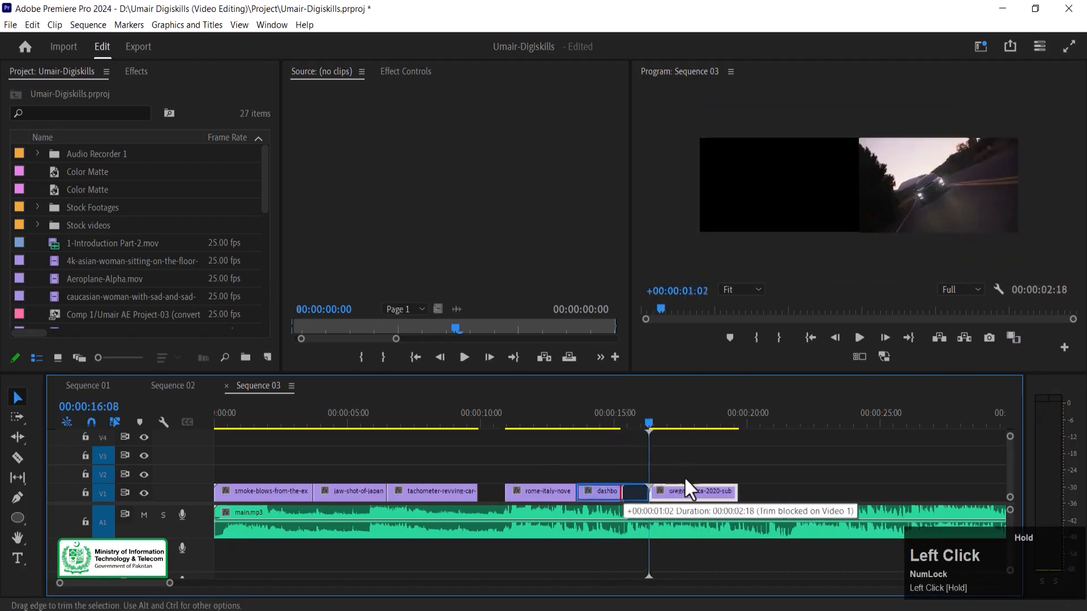
pyautogui.click(579, 407)
pyautogui.press('space')
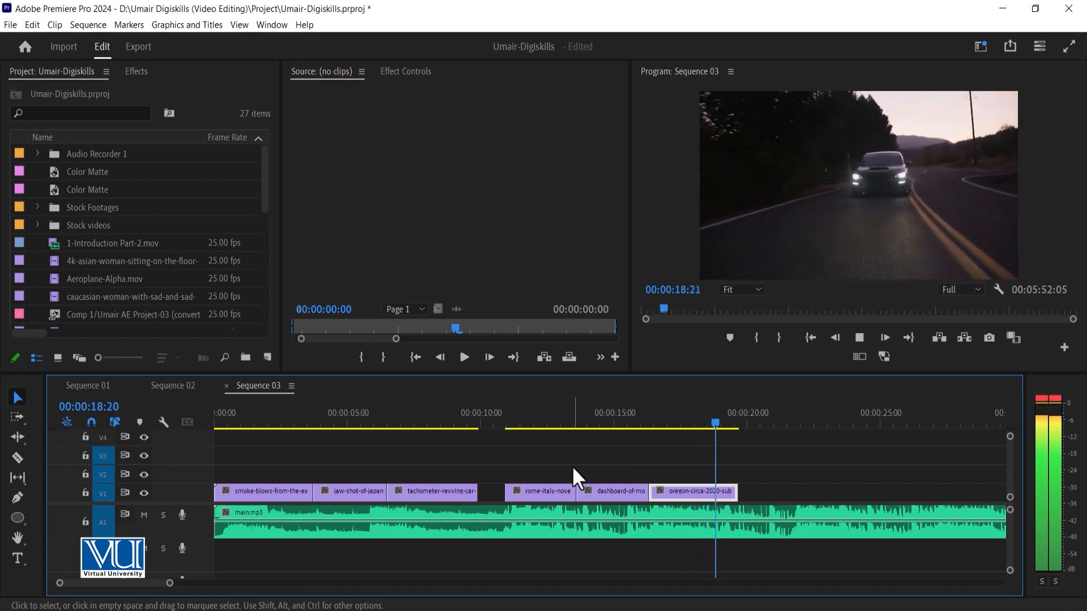
# Extend the end of the oregon clip to 00:00:20:08 and play through its new ending.
pyautogui.press('space')
pyautogui.moveTo(737, 492); pyautogui.dragTo(848, 491)
pyautogui.press('space')
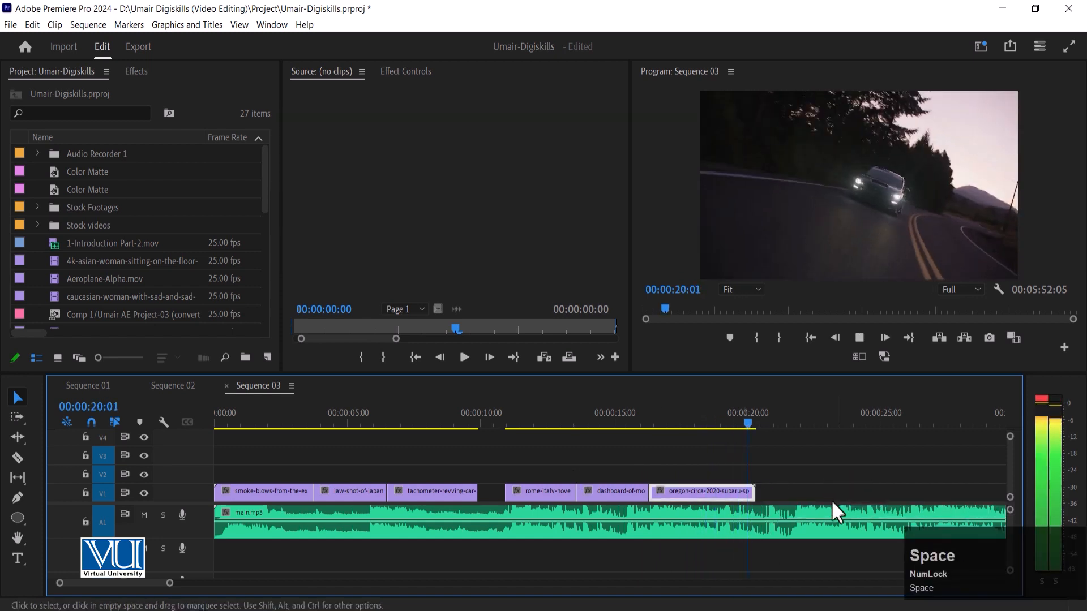
pyautogui.press('space')
# Cut main.mp3 at the end of the oregon clip and delete the remaining music after the cut.
pyautogui.press('c')
pyautogui.click(758, 515)
pyautogui.press('v')
pyautogui.click(783, 512)
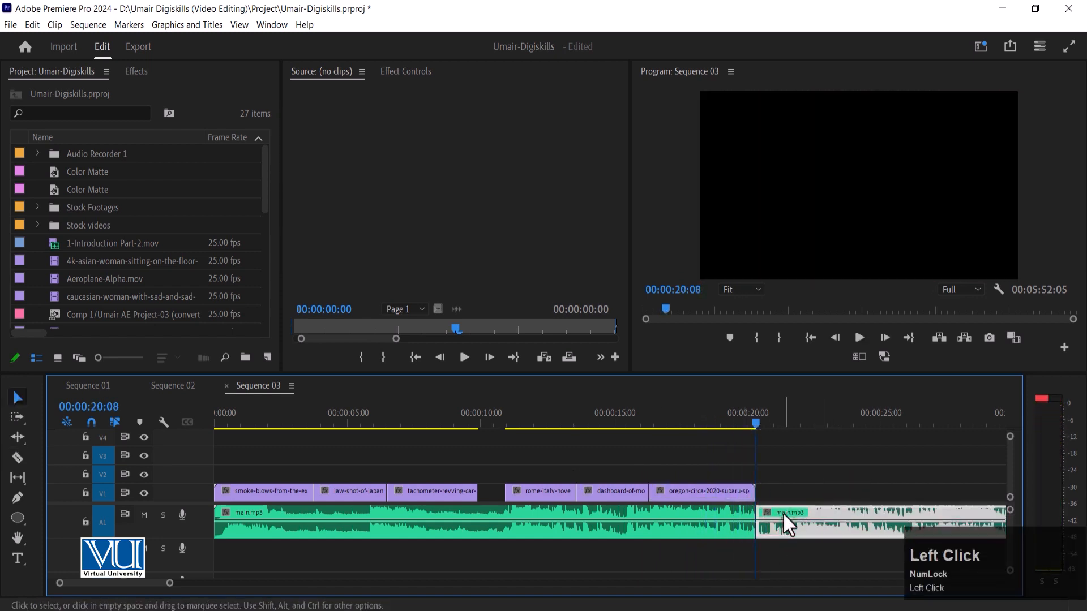
pyautogui.press('Delete')
pyautogui.click(784, 508)
# Apply the default transition to the end of main.mp3 and set its duration to 35 frames.
pyautogui.press('=')
pyautogui.rightClick(605, 507)
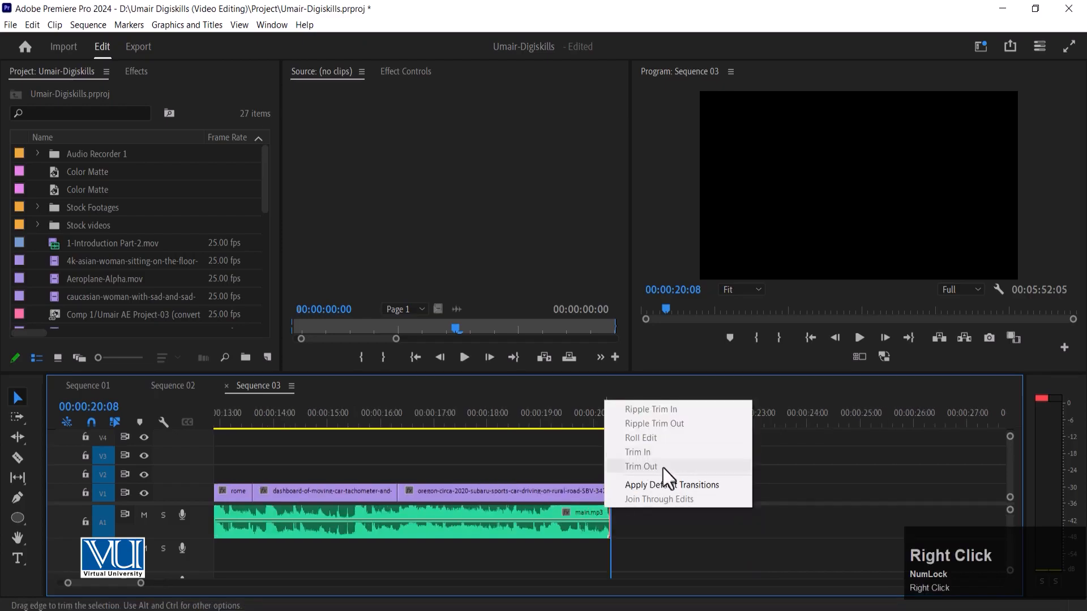
pyautogui.click(671, 485)
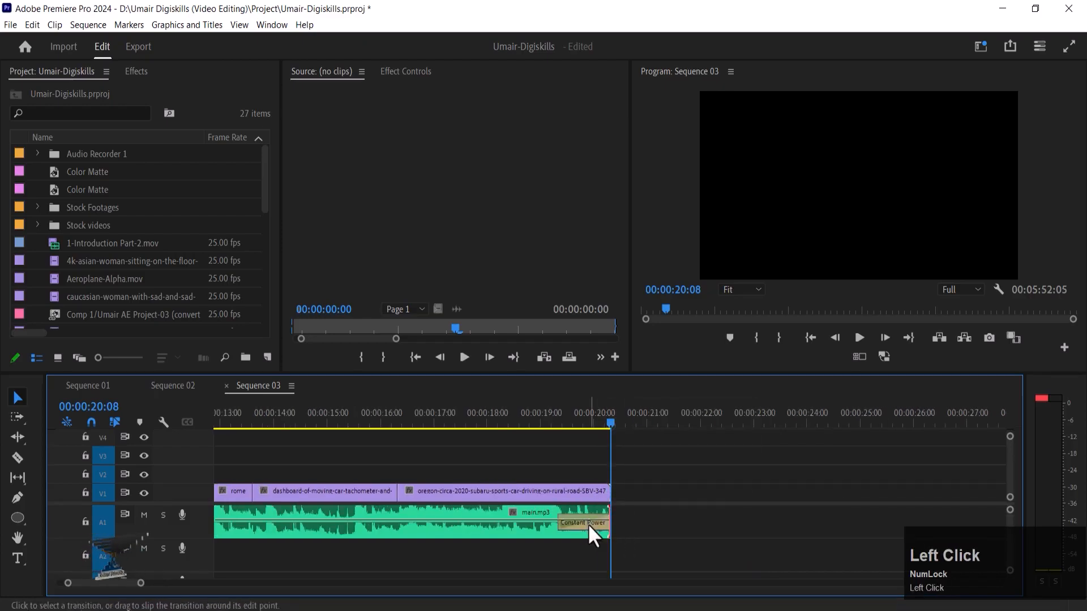
pyautogui.doubleClick(588, 524)
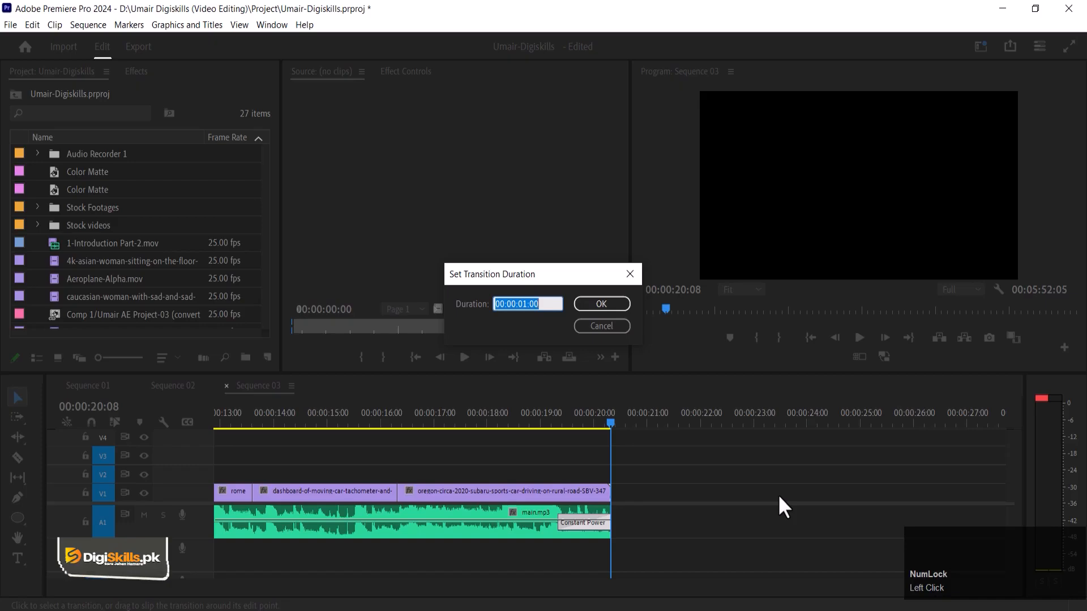
pyautogui.write('35')
pyautogui.press('Return')
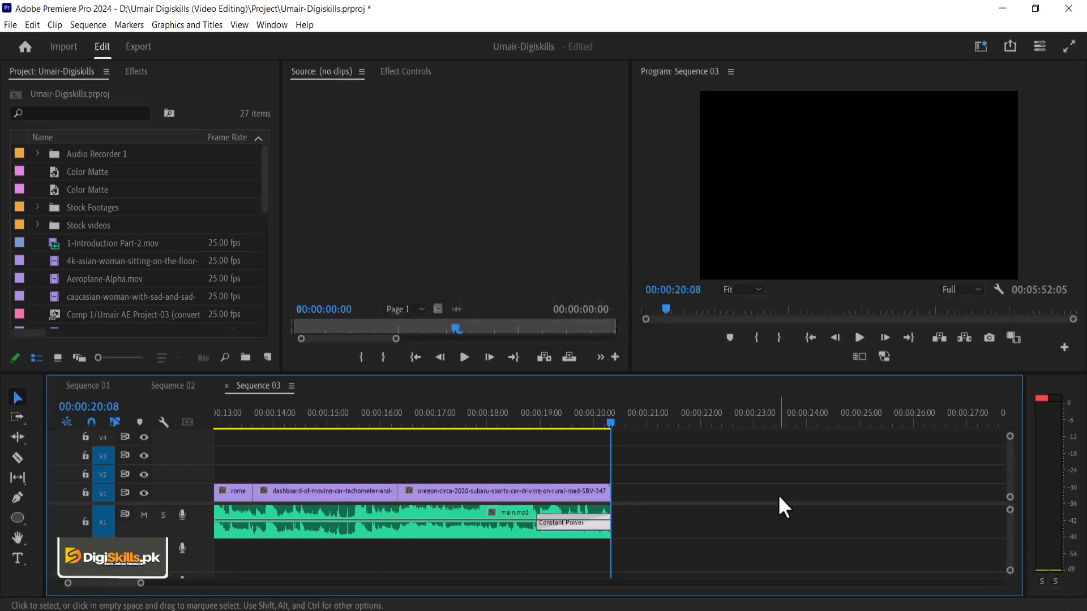
# Return the playhead to the sequence start and adjust the gain of main.mp3 by -12 dB.
pyautogui.click(540, 420)
pyautogui.press('-')
pyautogui.press('-')
pyautogui.press('-')
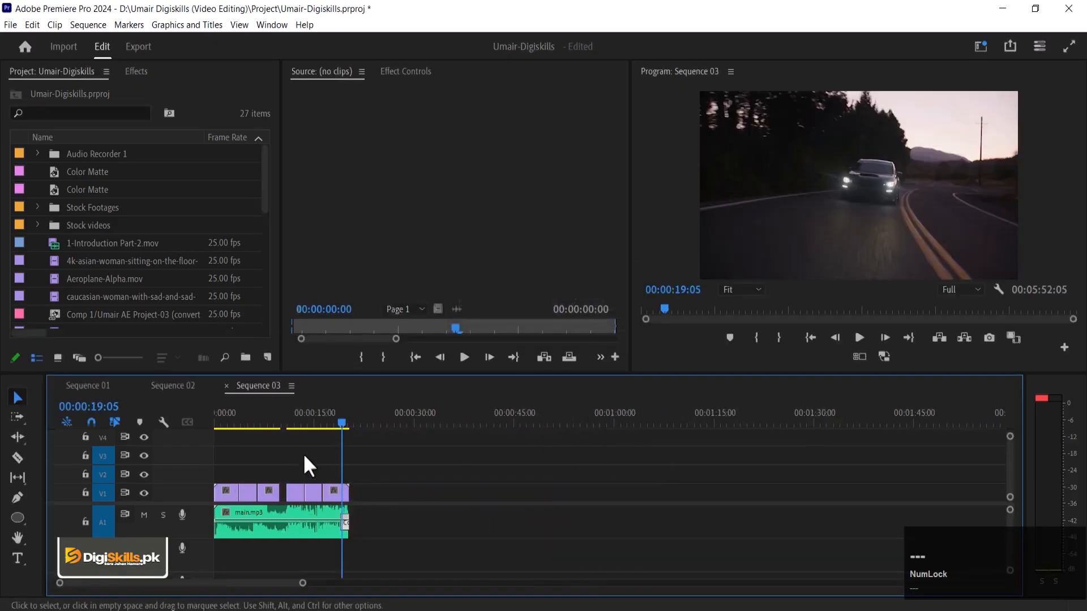
pyautogui.click(213, 412)
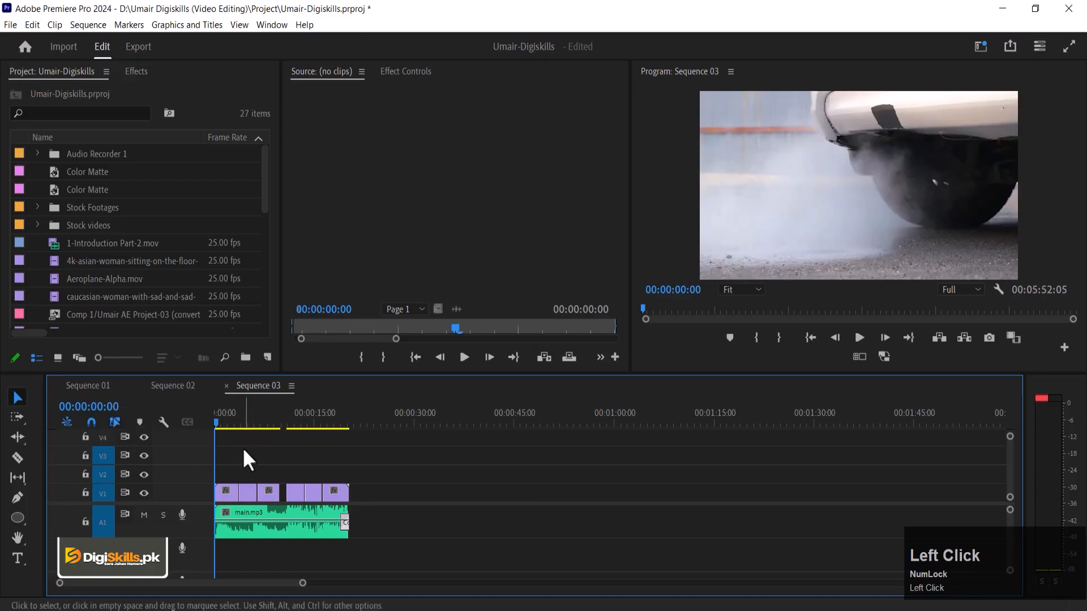
pyautogui.click(320, 514)
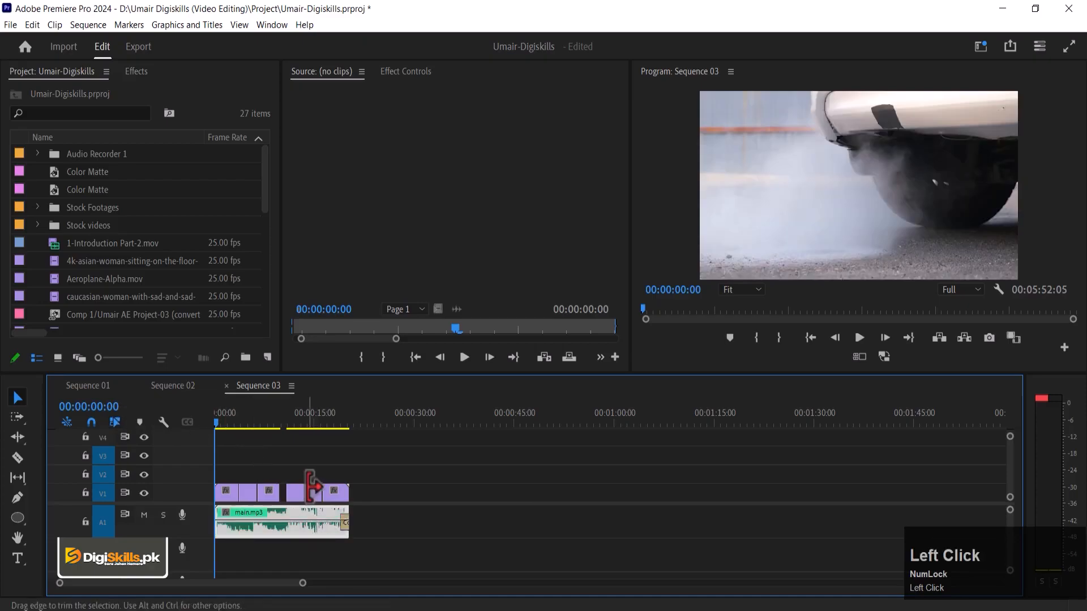
pyautogui.write('g')
pyautogui.write('-')
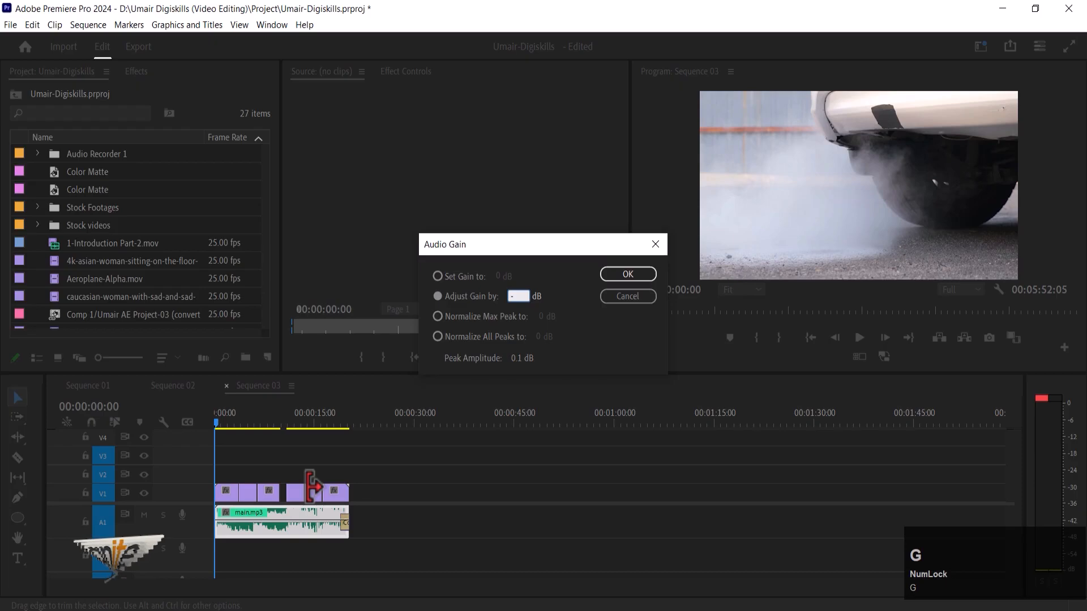
pyautogui.write('12')
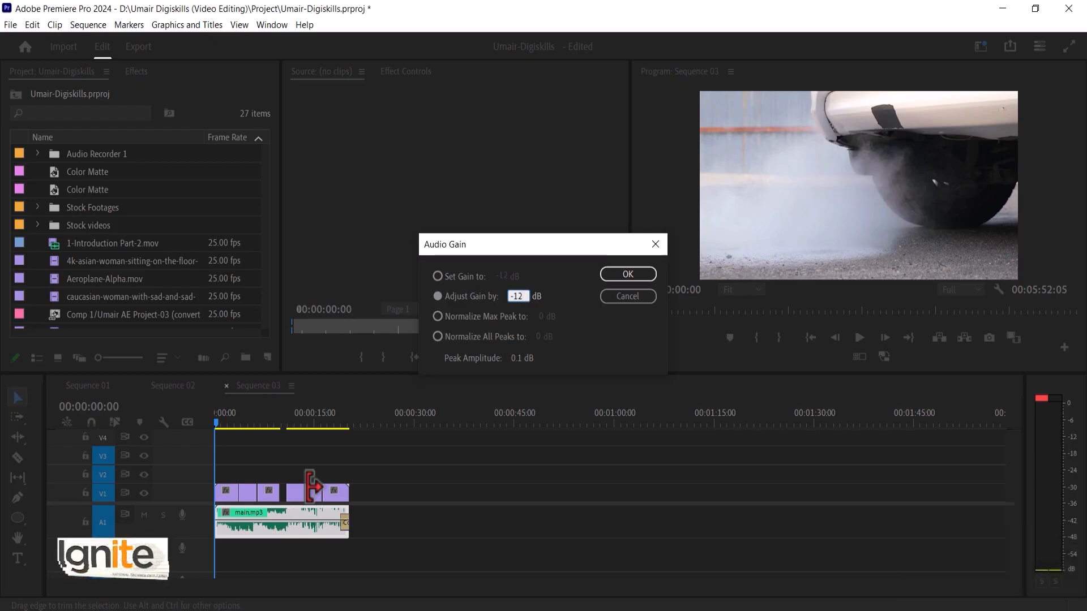
pyautogui.press('Return')
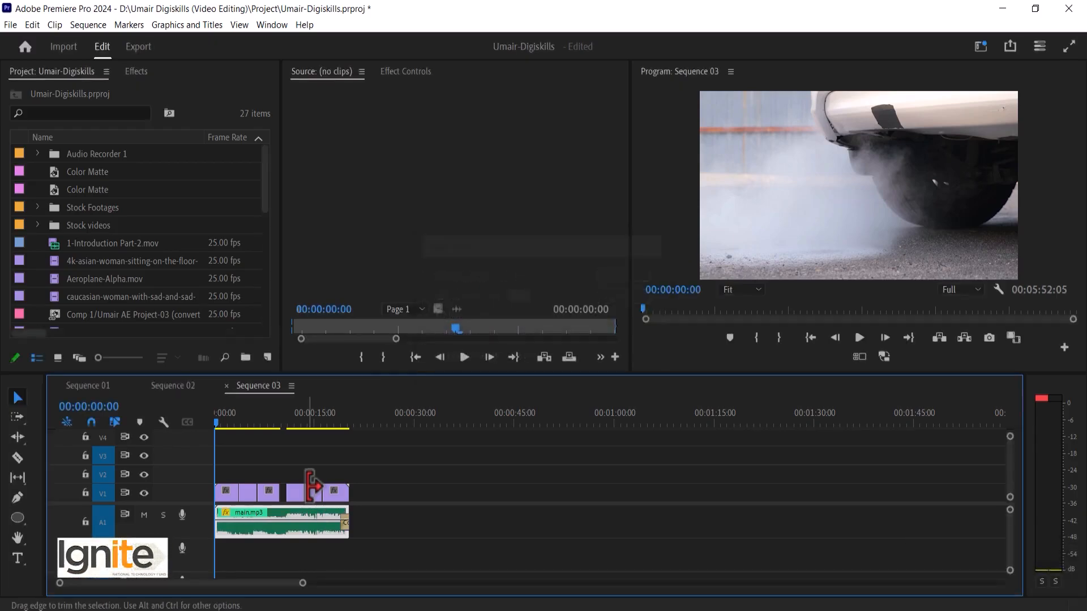
# Play the sequence from the start and extend the tachometer clip's end toward the rome-italy clip.
pyautogui.press('=')
pyautogui.press('=')
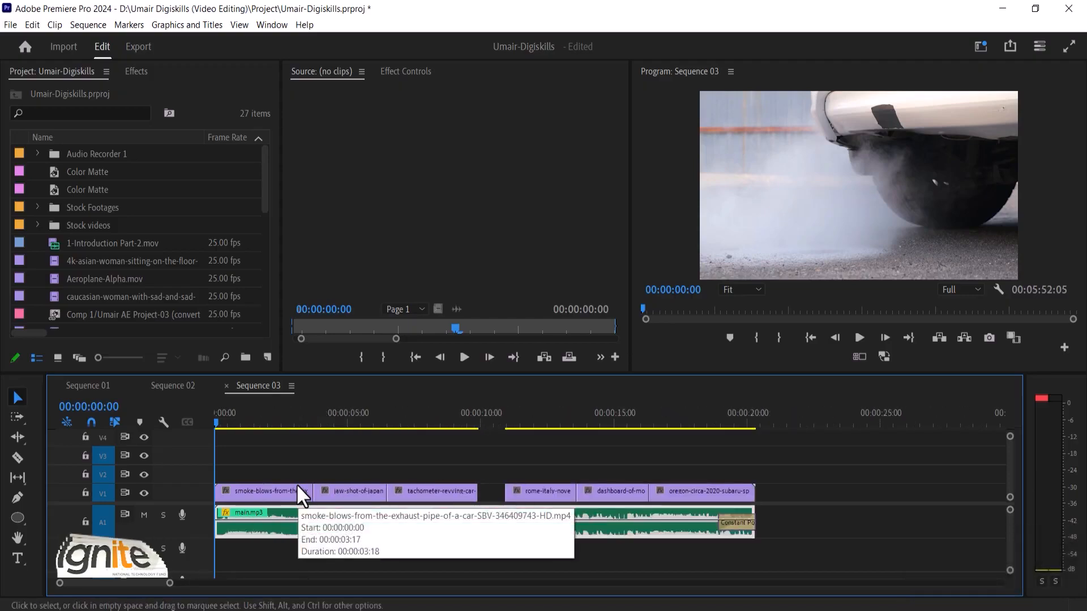
pyautogui.click(295, 455)
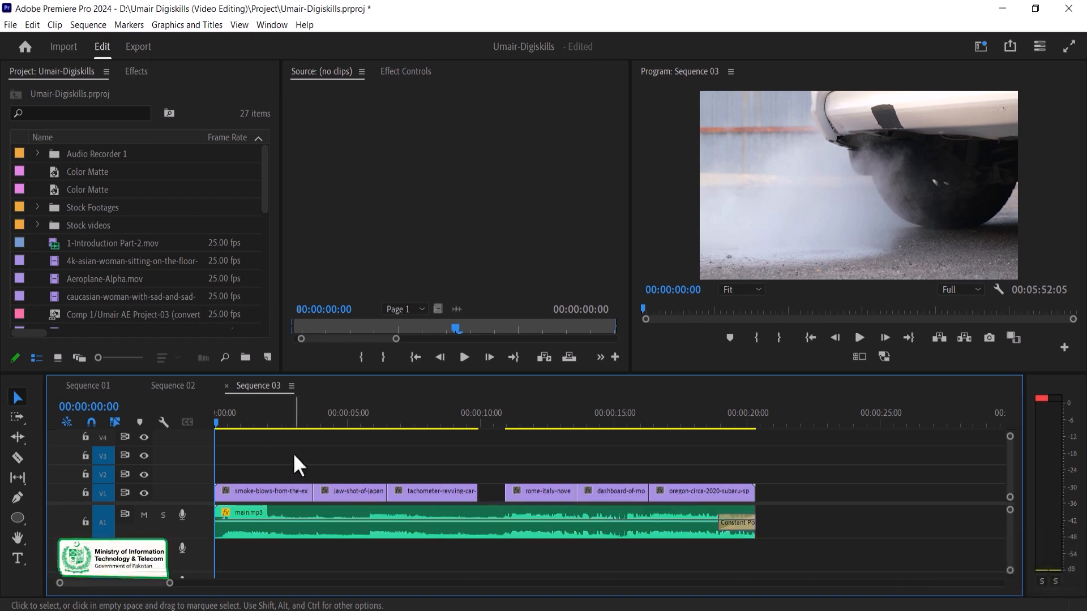
pyautogui.press('space')
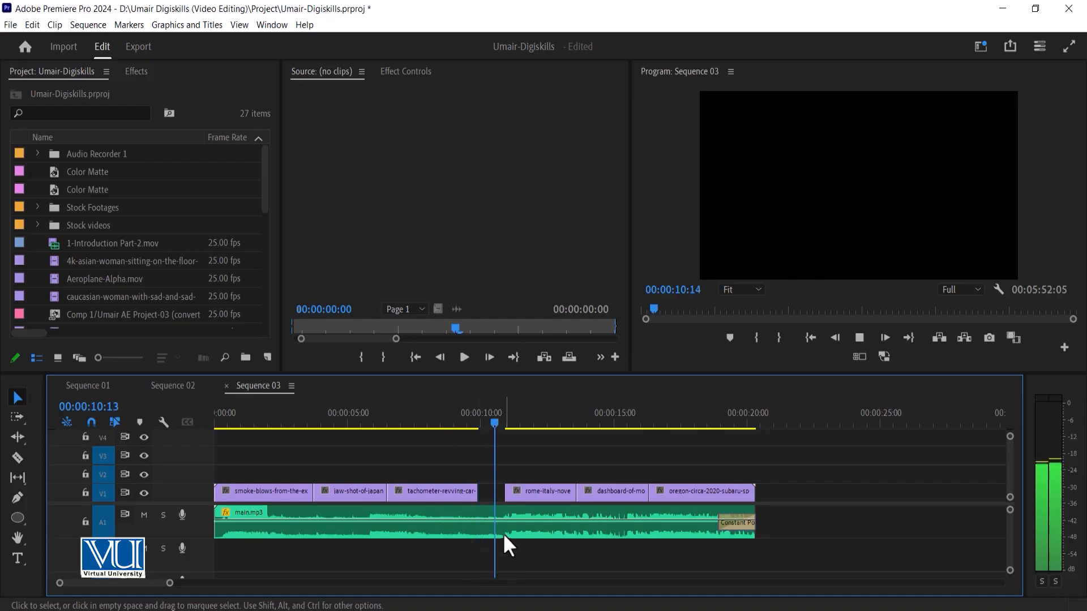
pyautogui.press('space')
pyautogui.moveTo(478, 491); pyautogui.dragTo(500, 490)
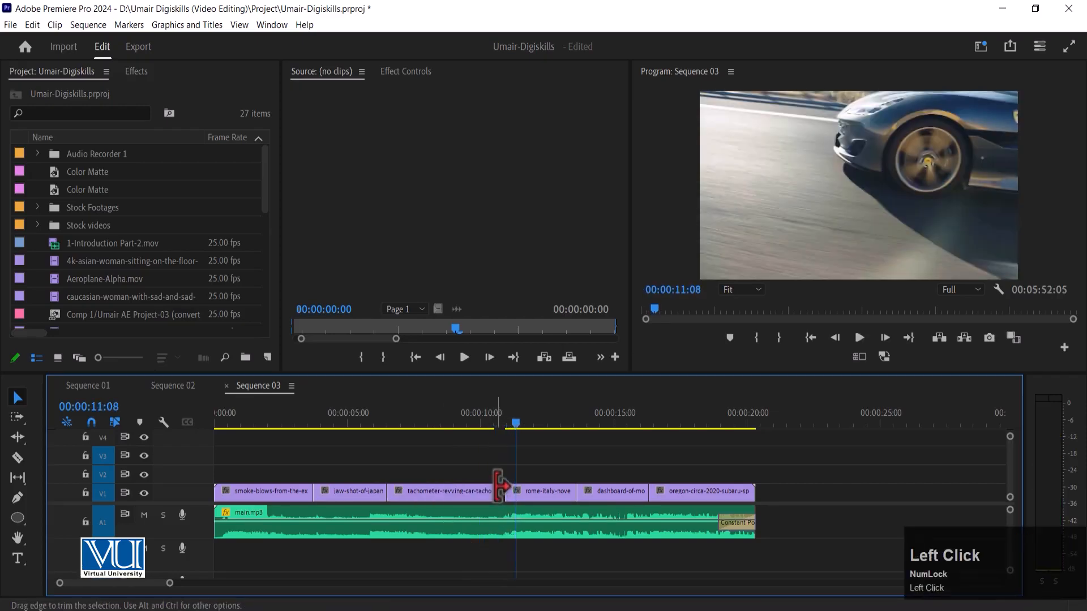
# Apply the default cross dissolve at the cut between the tachometer and rome-italy clips, and set the rome-italy transition's duration to 12 frames.
pyautogui.click(508, 491)
pyautogui.hotkey('ctrl', 'd')
pyautogui.doubleClick(513, 492)
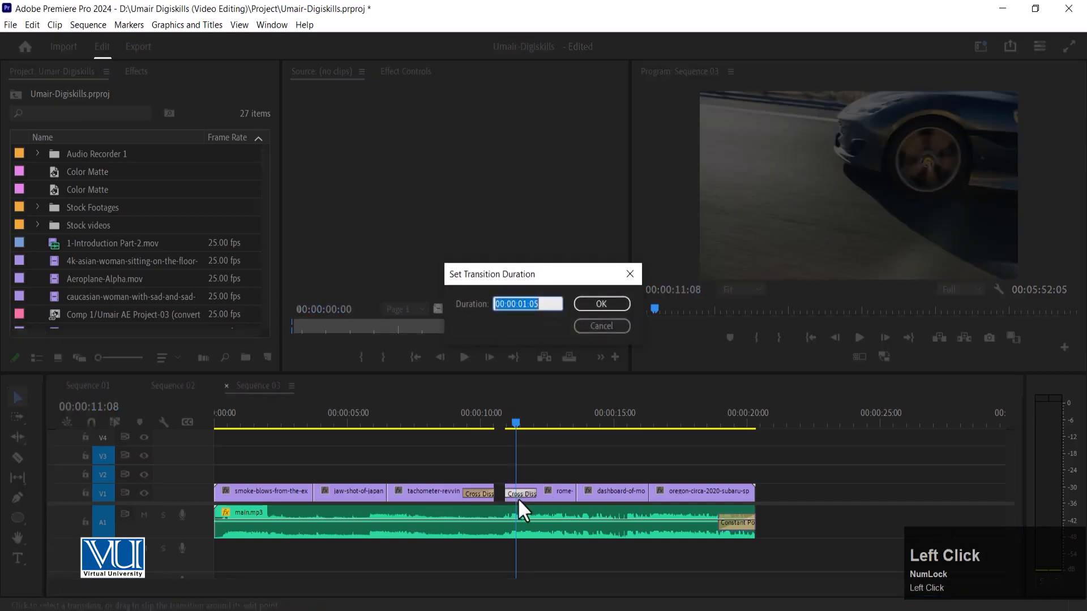
pyautogui.write('12')
pyautogui.press('Return')
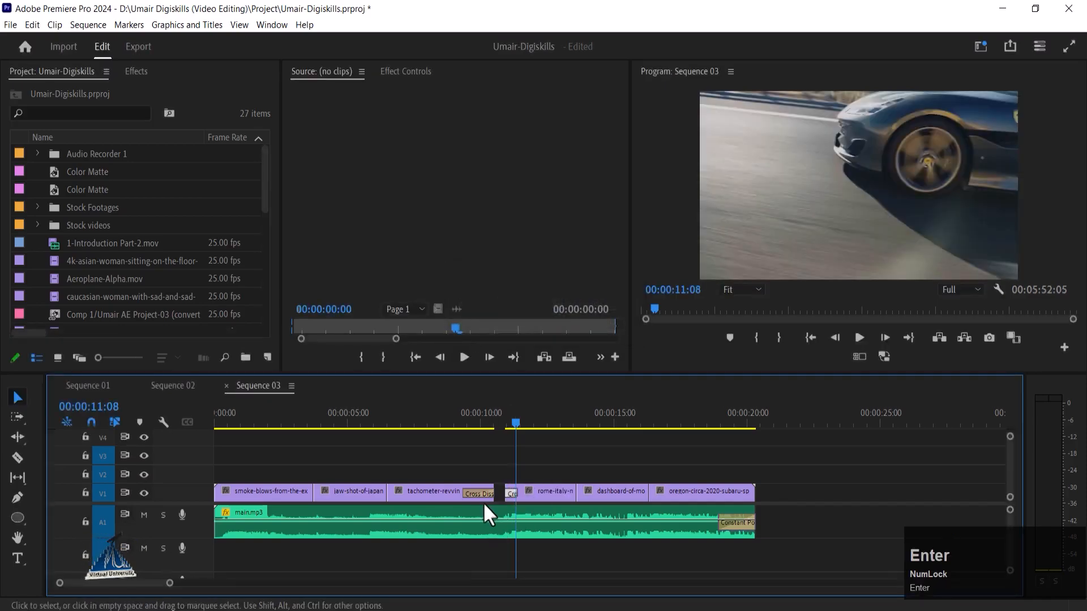
# Play the sequence through to the end of the oregon clip and return the playhead to the sequence start.
pyautogui.press('space')
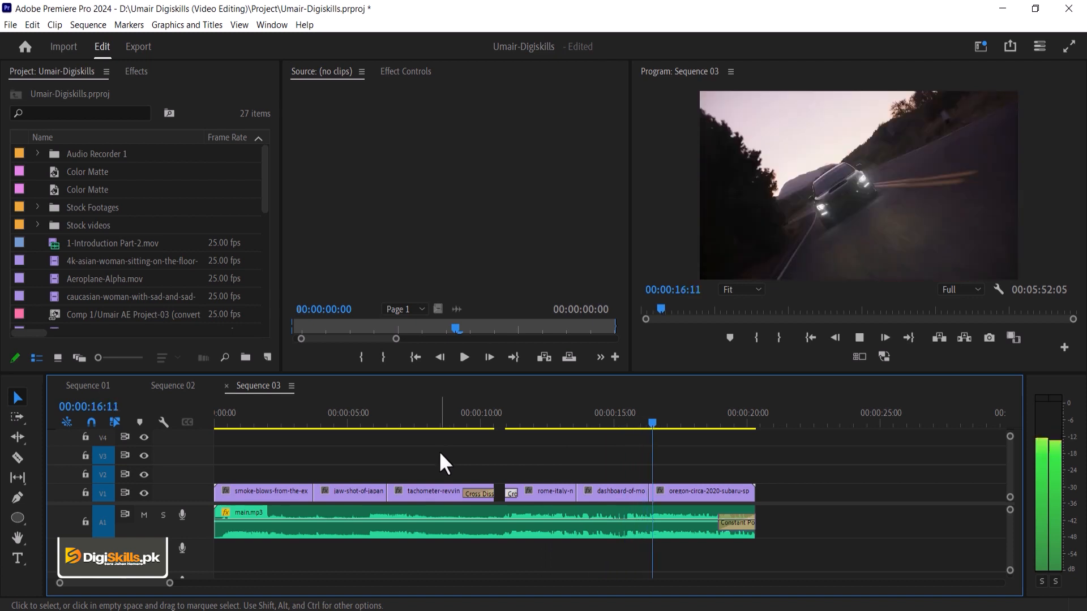
pyautogui.press('3')
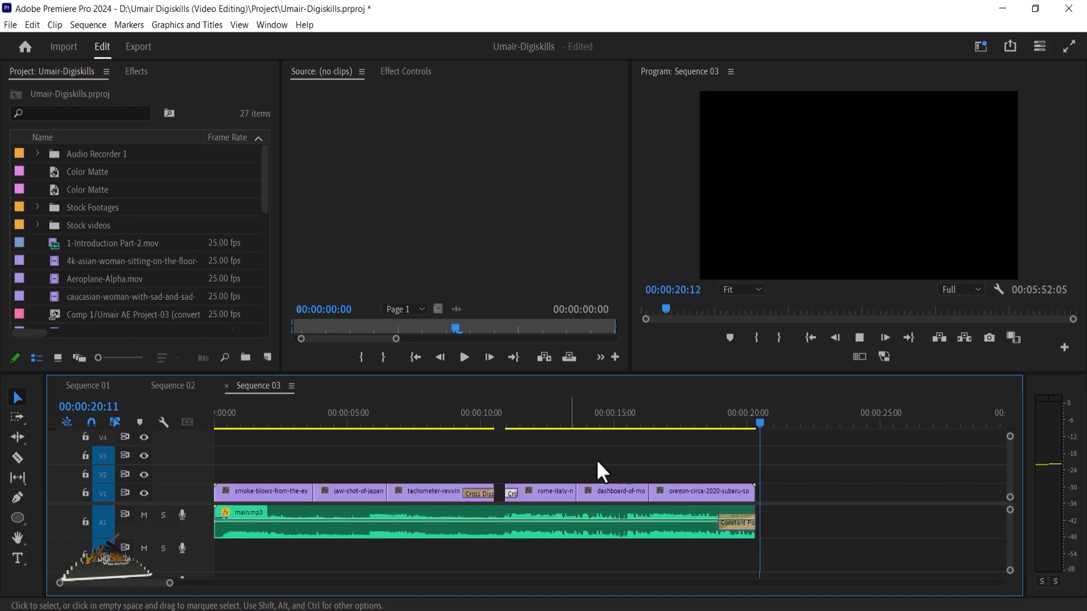
pyautogui.press('-')
pyautogui.press('-')
pyautogui.click(220, 419)
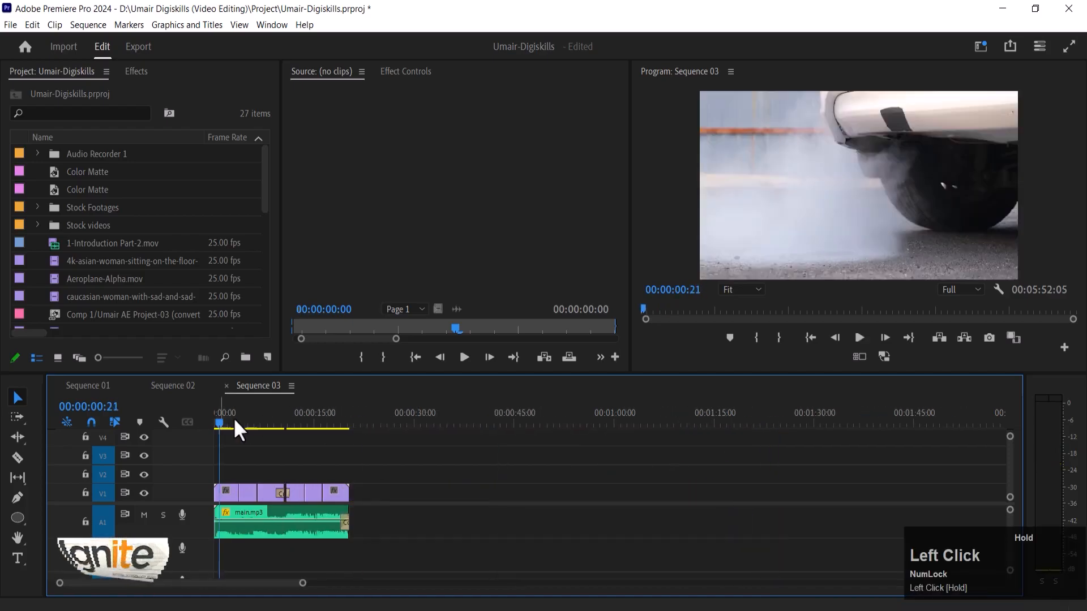
pyautogui.press('=')
pyautogui.press('=')
pyautogui.moveTo(256, 416); pyautogui.dragTo(201, 442)
pyautogui.press('-')
pyautogui.press('-')
pyautogui.press('-')
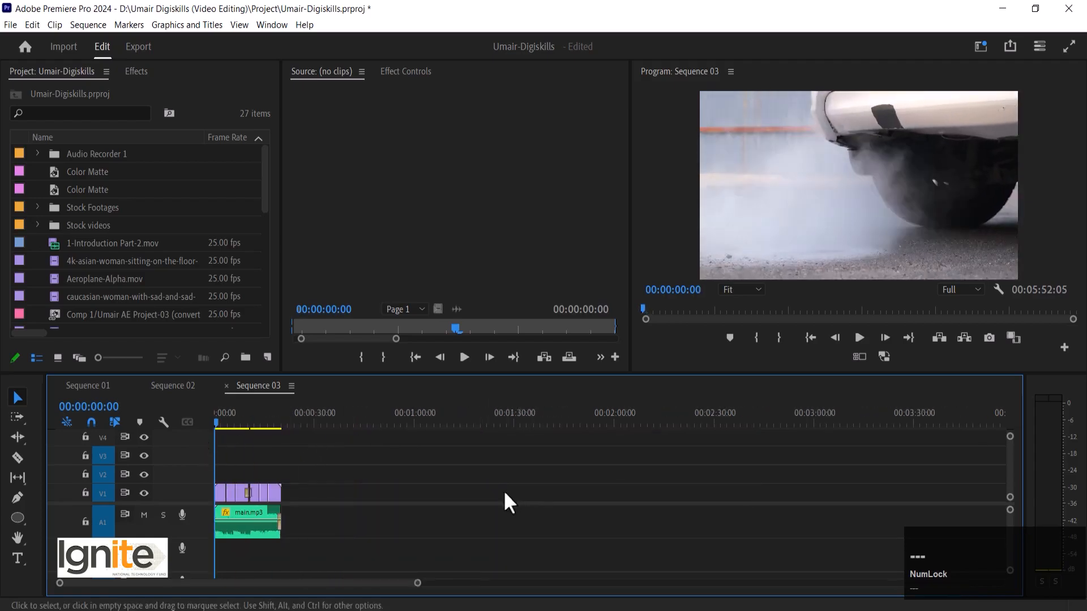
# Find the car sound effects placed late in the sequence and place the playhead on the Car Passing By Fast.mp3 clip.
pyautogui.click(439, 417)
pyautogui.press('=')
pyautogui.press('=')
pyautogui.press('=')
pyautogui.press('=')
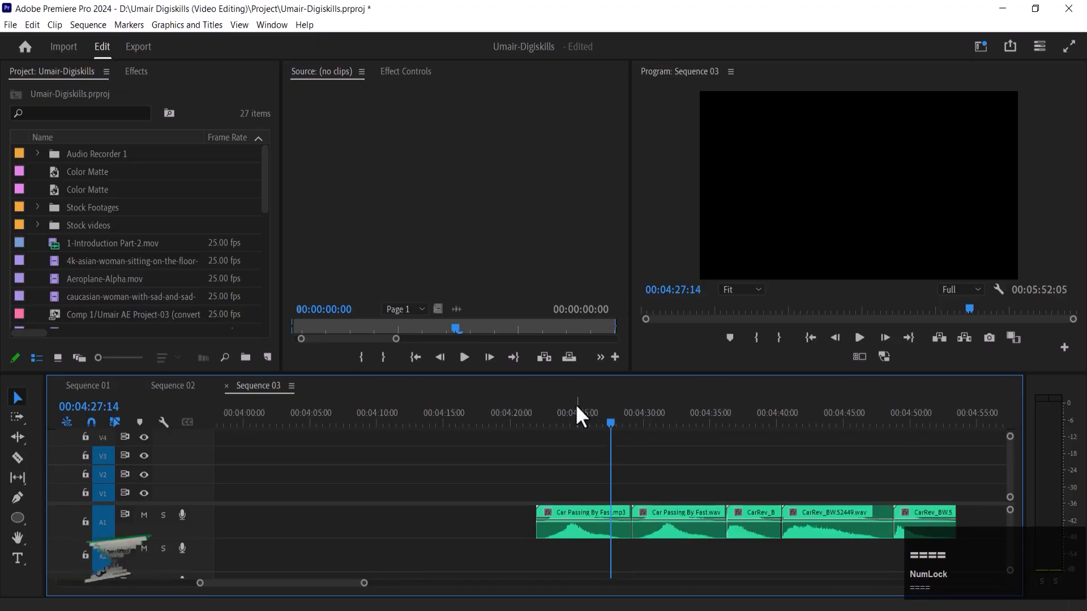
pyautogui.click(562, 422)
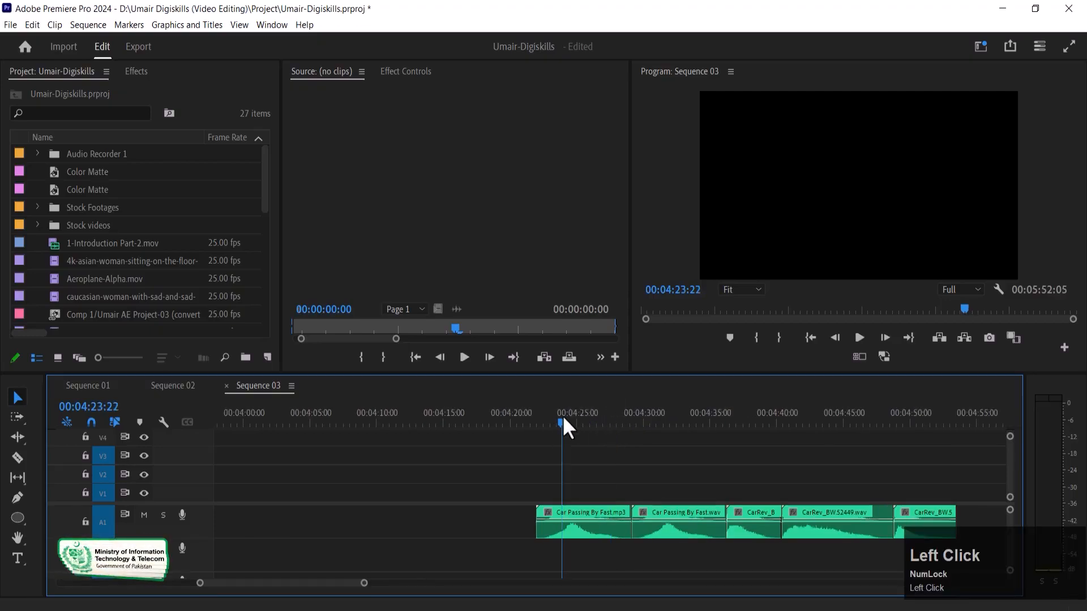
pyautogui.press('=')
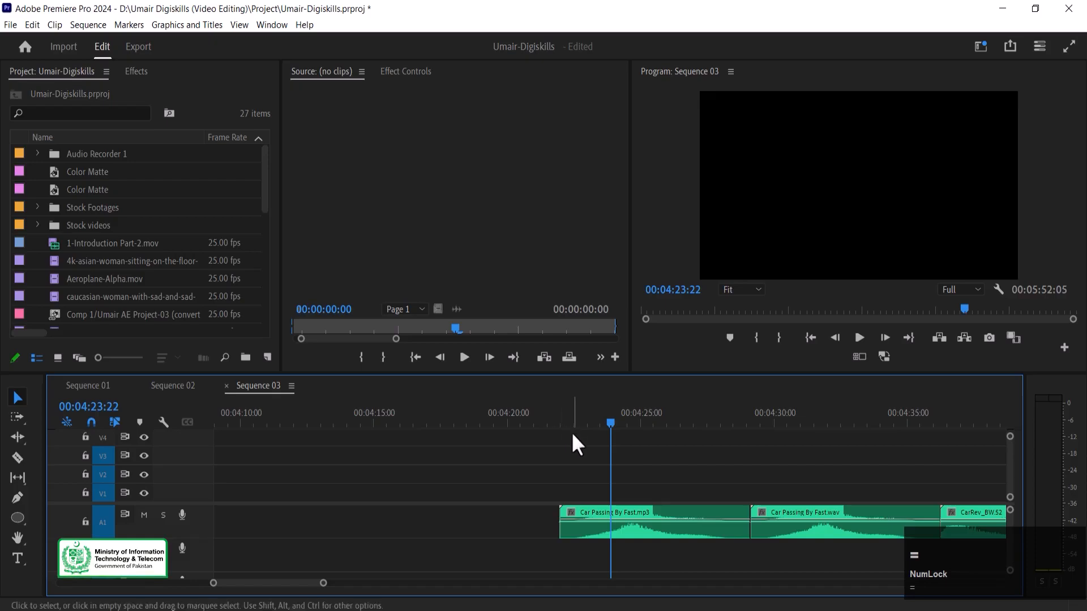
pyautogui.press('-')
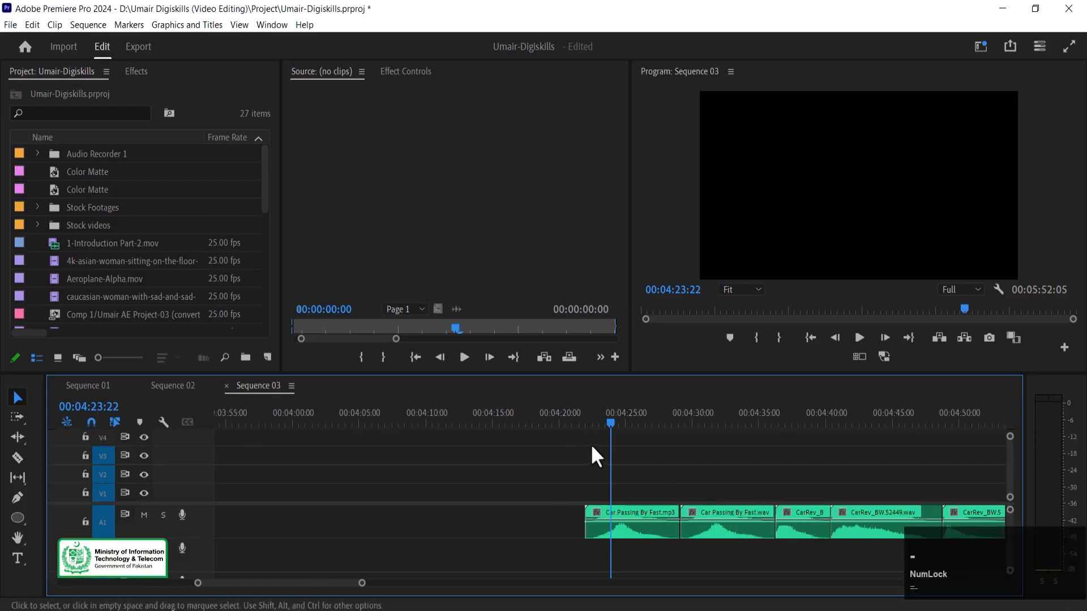
# Step from edit to edit through the CarRev and Heavy Impact sound effects up to the LG_Sound - Car Passing clips.
pyautogui.press('Down')
pyautogui.press('Down')
pyautogui.press('=')
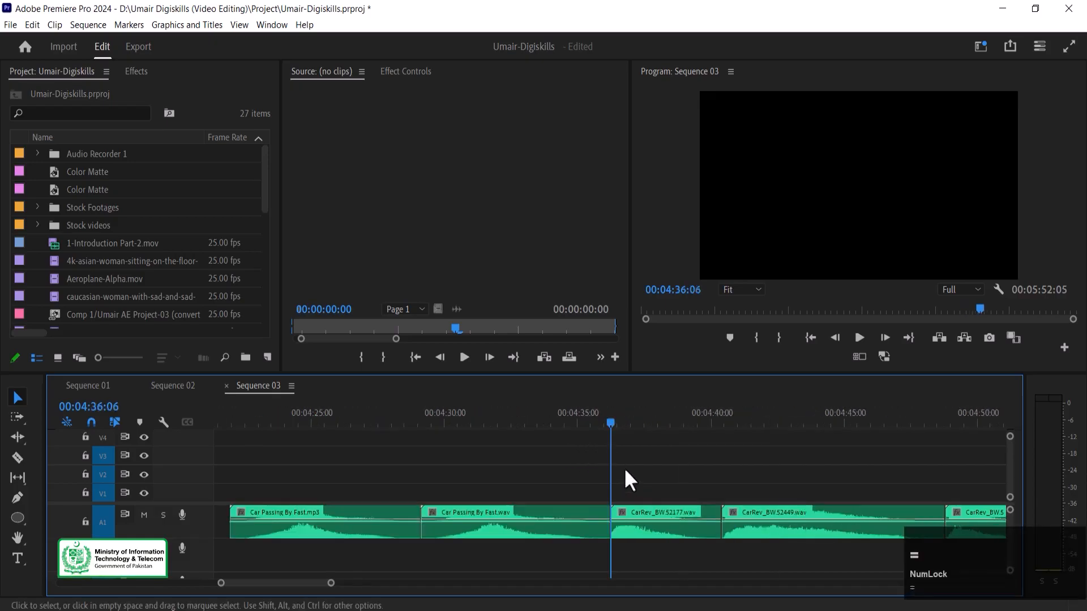
pyautogui.press('=')
pyautogui.press('Down')
pyautogui.press('Down')
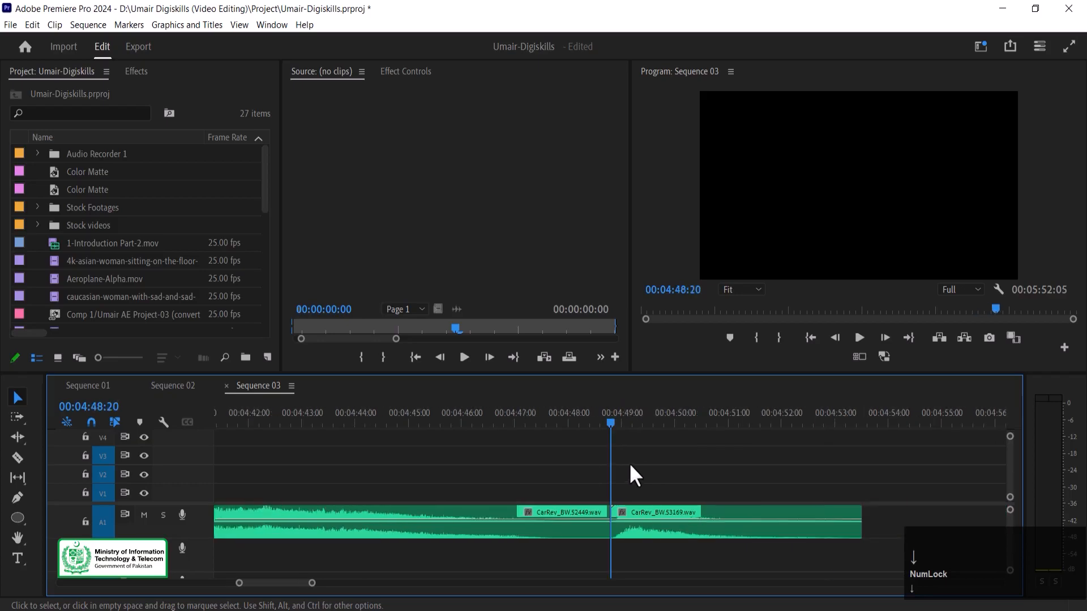
pyautogui.press('Down')
pyautogui.press('Down')
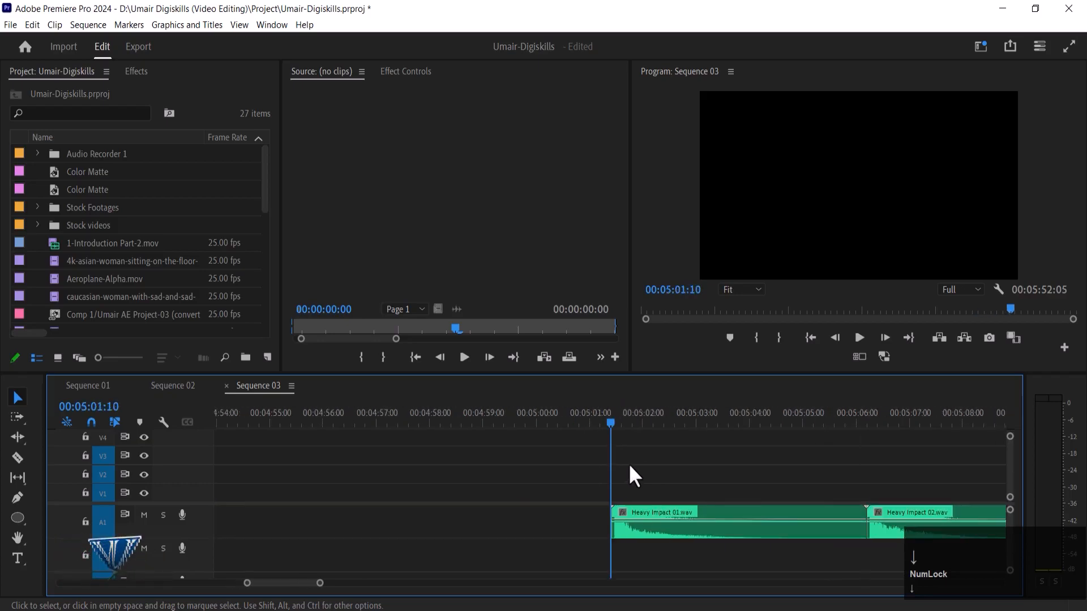
pyautogui.press('Down')
pyautogui.press('Down')
pyautogui.press('Down')
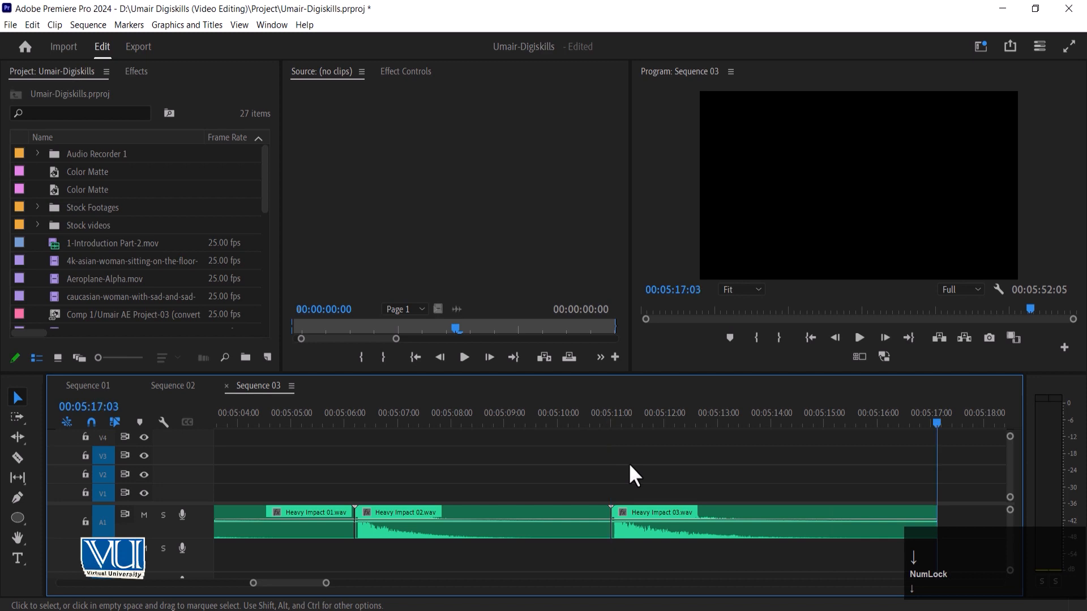
pyautogui.press('Down')
pyautogui.press('-')
pyautogui.press('-')
pyautogui.press('-')
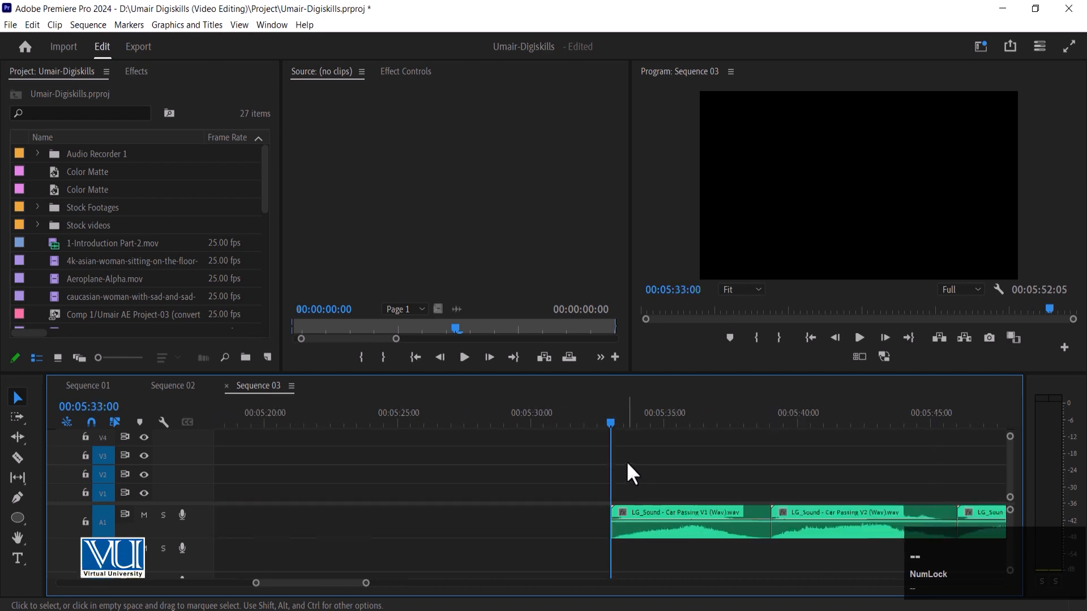
# Audition the LG_Sound - Car Passing V2 clip, replaying it from about its beginning.
pyautogui.press('Down')
pyautogui.press('space')
pyautogui.press('=')
pyautogui.press('=')
pyautogui.press('=')
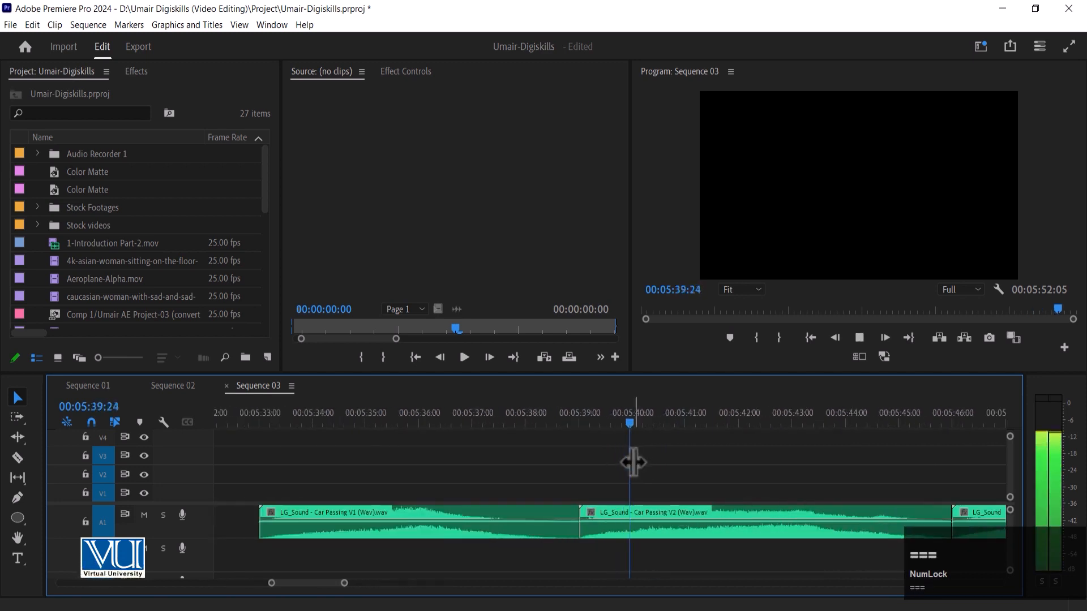
pyautogui.press('-')
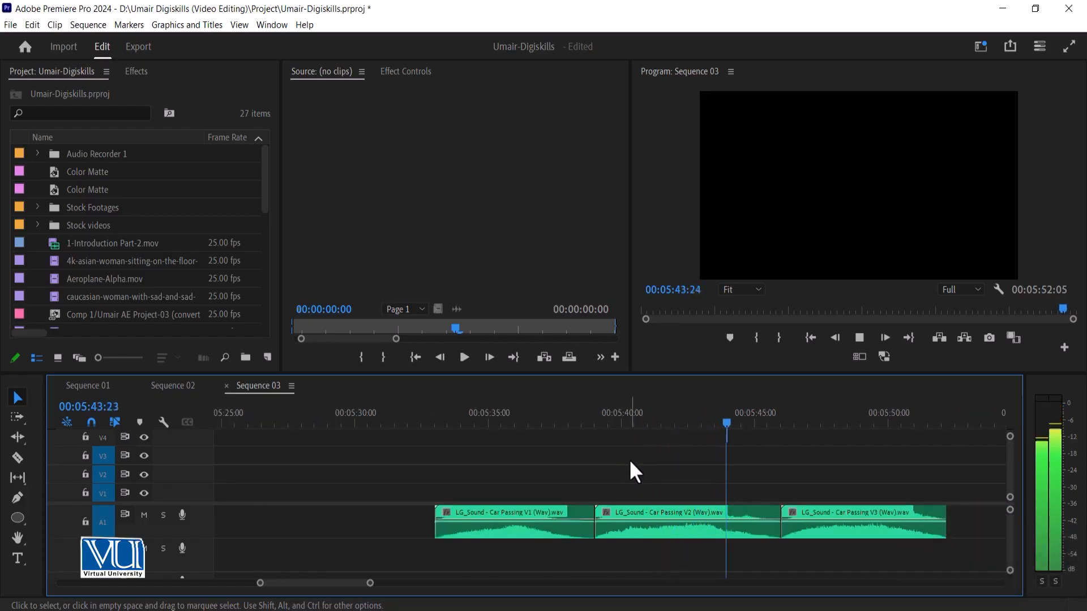
pyautogui.press('space')
pyautogui.click(625, 423)
pyautogui.press('space')
pyautogui.press('-')
pyautogui.press('-')
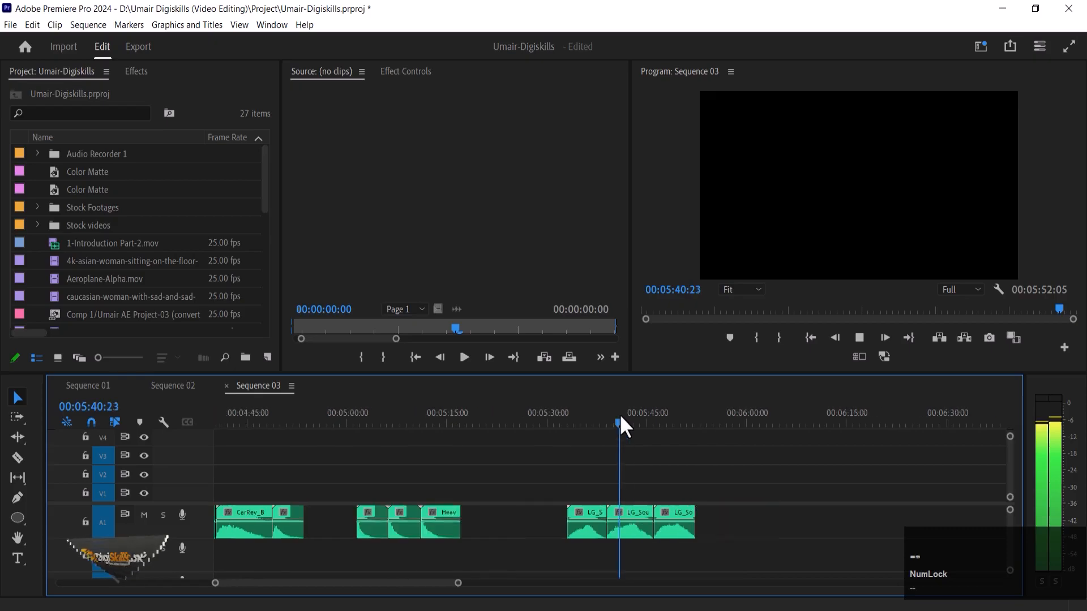
pyautogui.press('space')
# Play the LG_Sound - Car Passing V2 and V3 clips again and listen to the V1 clip for comparison.
pyautogui.click(966, 610)
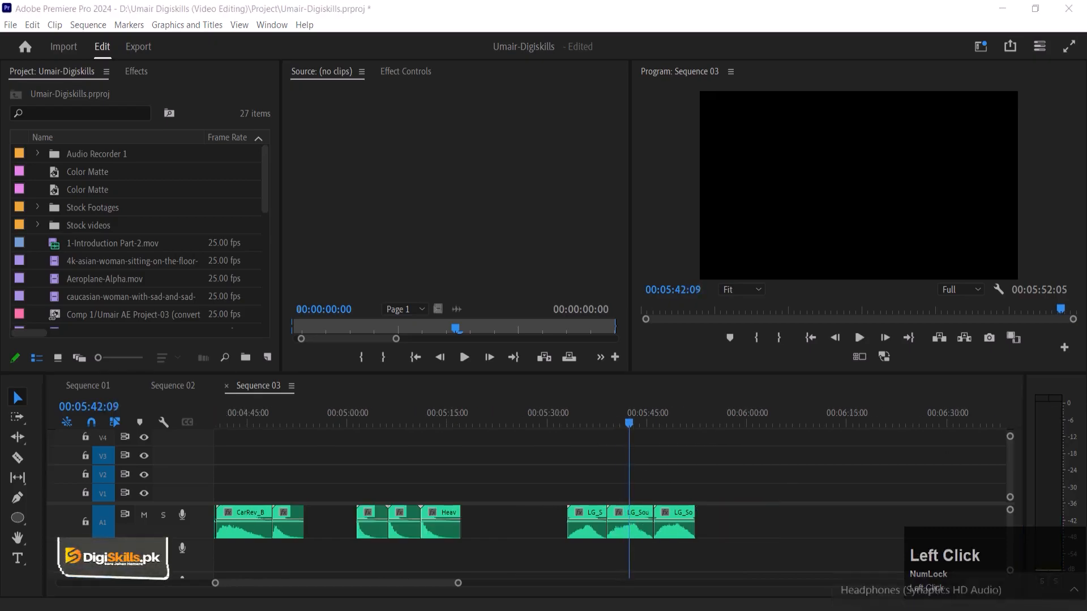
pyautogui.click(626, 415)
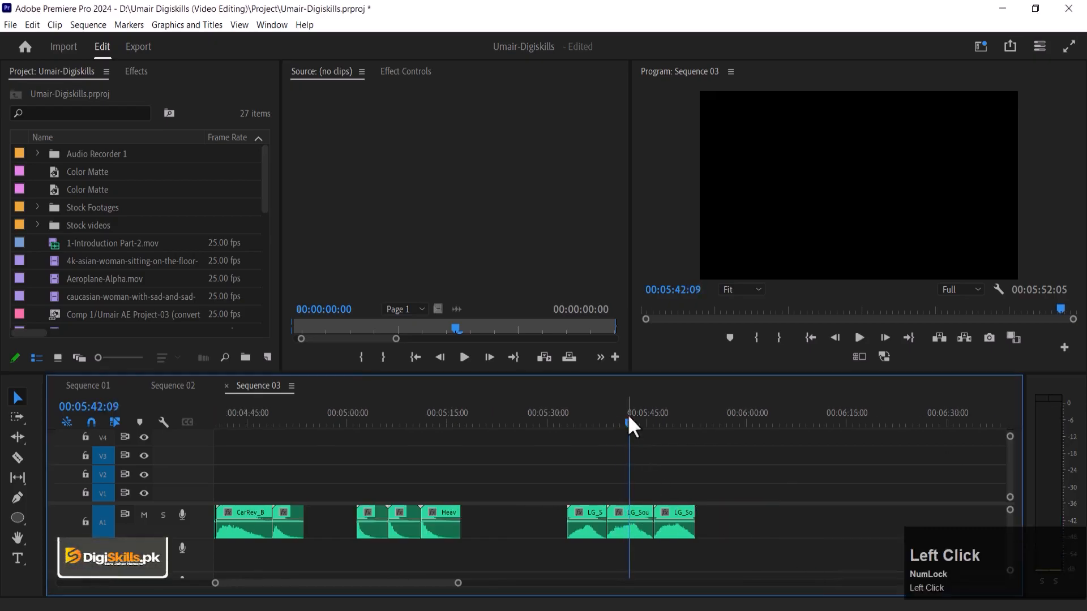
pyautogui.press('space')
pyautogui.press('-')
pyautogui.press('=')
pyautogui.press('=')
pyautogui.click(667, 406)
pyautogui.press('space')
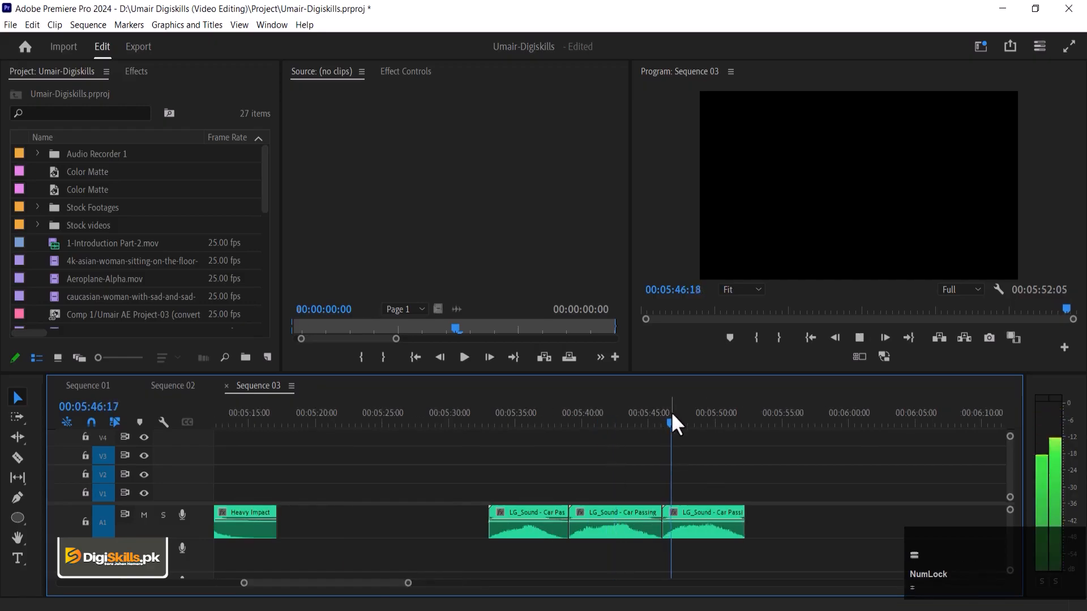
pyautogui.press('=')
pyautogui.press('=')
pyautogui.press('-')
pyautogui.press('-')
pyautogui.click(443, 416)
pyautogui.press('space')
pyautogui.press('-')
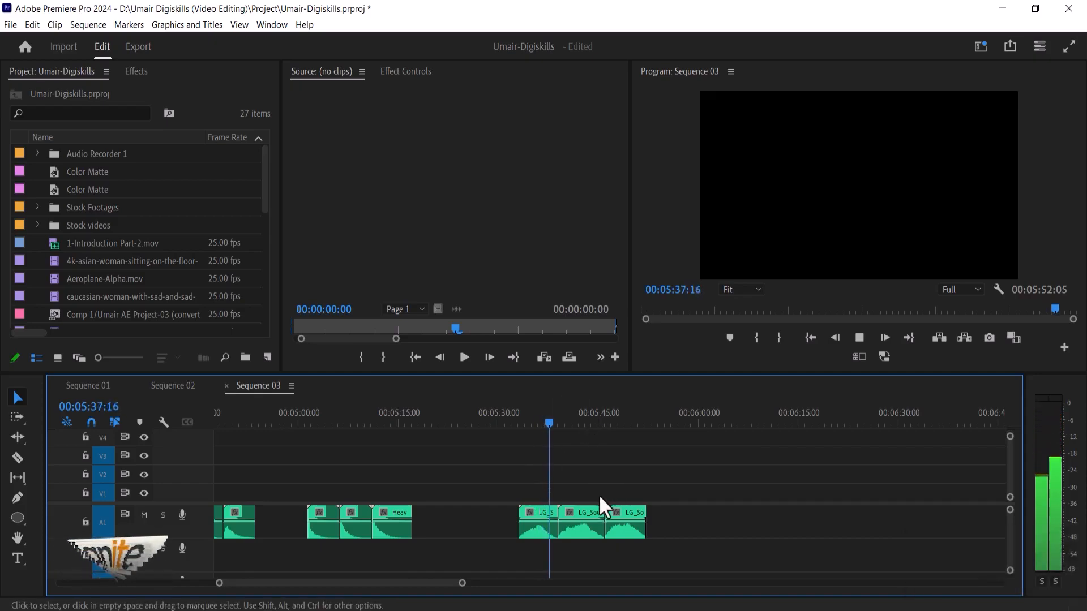
pyautogui.press('space')
pyautogui.click(543, 518)
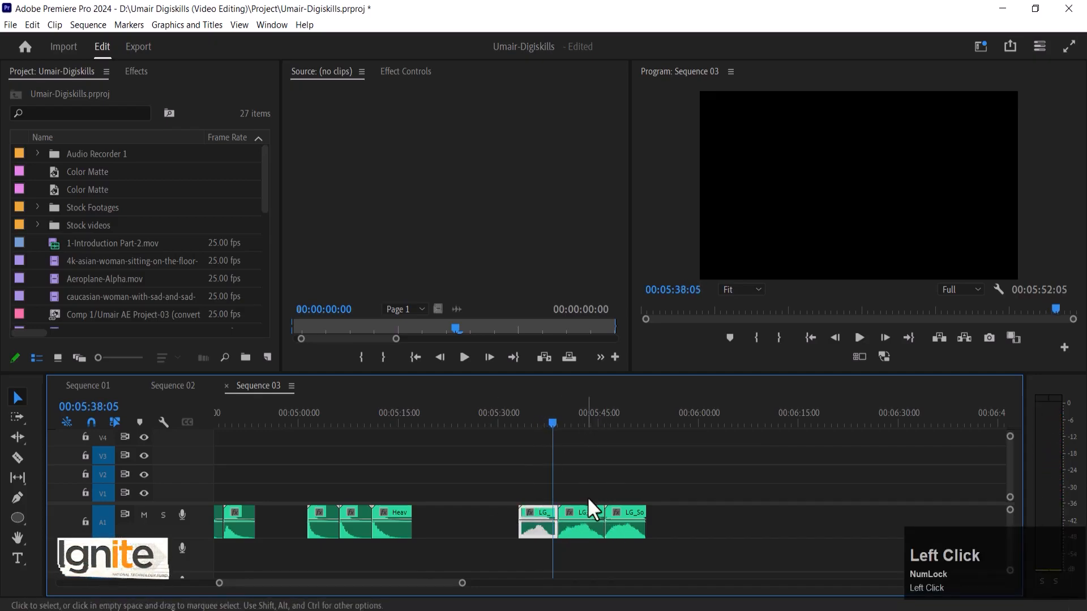
pyautogui.press('-')
pyautogui.press('-')
pyautogui.click(287, 513)
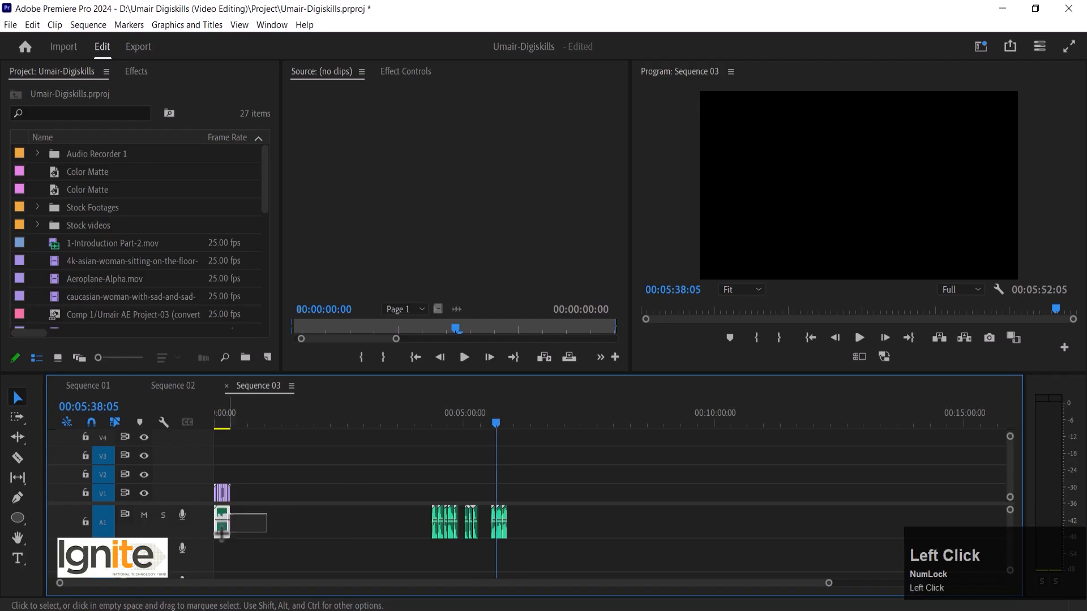
pyautogui.press('=')
pyautogui.press('=')
pyautogui.press('=')
pyautogui.press('=')
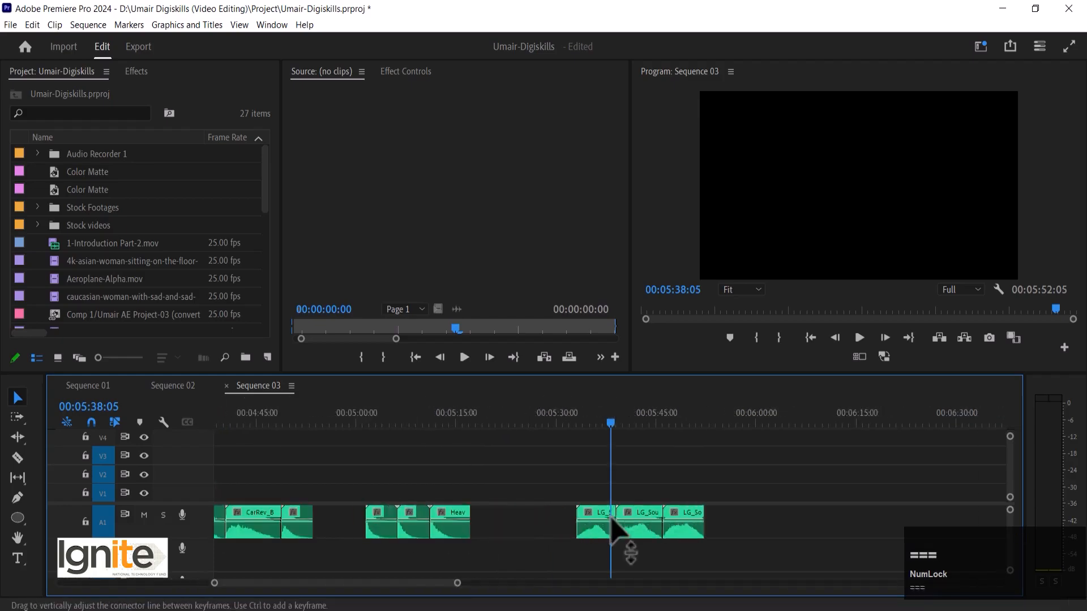
pyautogui.click(602, 525)
pyautogui.press('-')
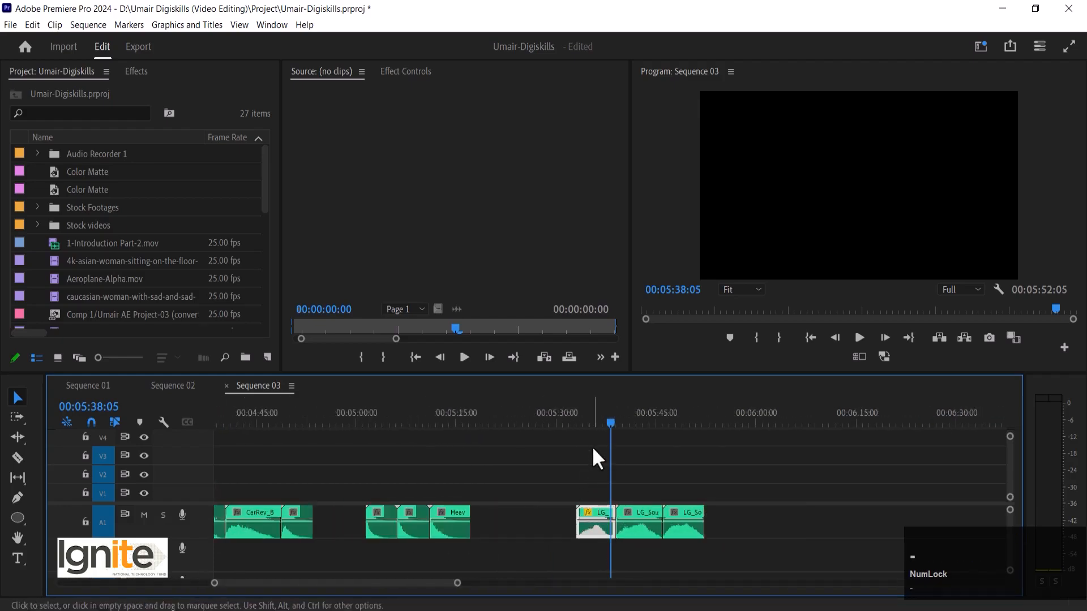
pyautogui.hotkey('ctrl', 'z')
# Cut the LG_Sound - Car Passing V1 clip from the timeline and return the playhead to the jaw-shot clip.
pyautogui.click(586, 526)
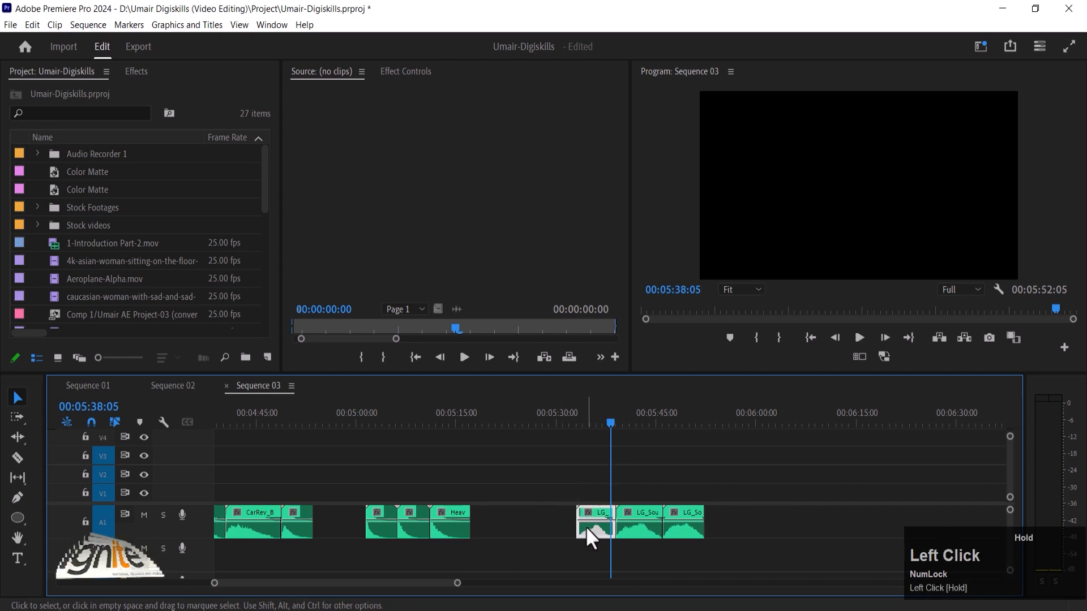
pyautogui.press('Delete')
pyautogui.press('-')
pyautogui.press('-')
pyautogui.press('-')
pyautogui.click(218, 422)
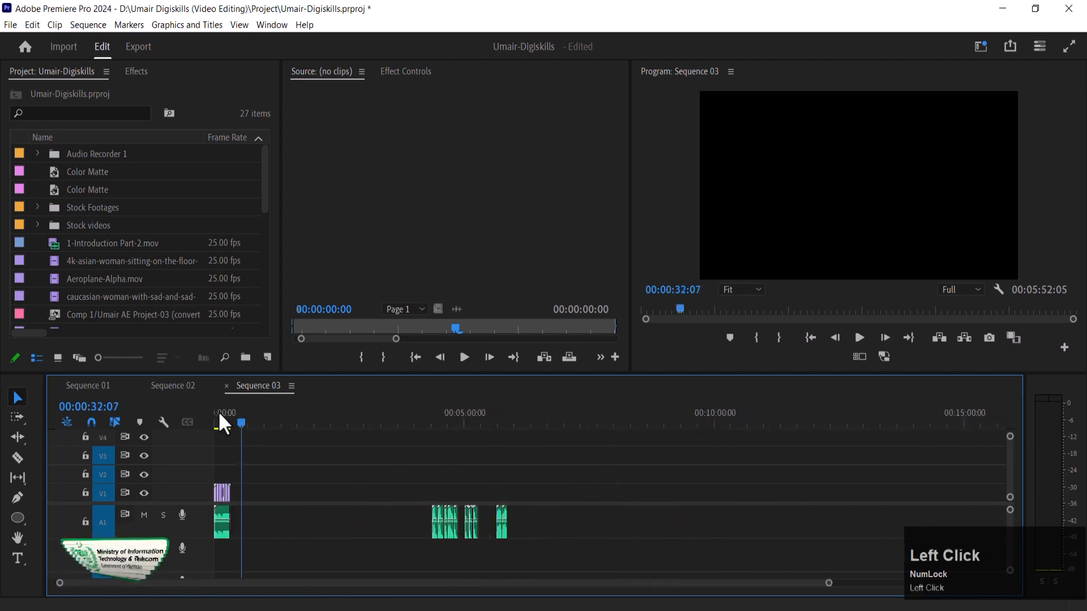
pyautogui.press('=')
pyautogui.press('=')
pyautogui.press('=')
pyautogui.press('=')
pyautogui.moveTo(278, 416)
pyautogui.mouseDown()
pyautogui.moveTo(313, 415)
pyautogui.moveTo(279, 426)
pyautogui.mouseUp()
pyautogui.press('=')
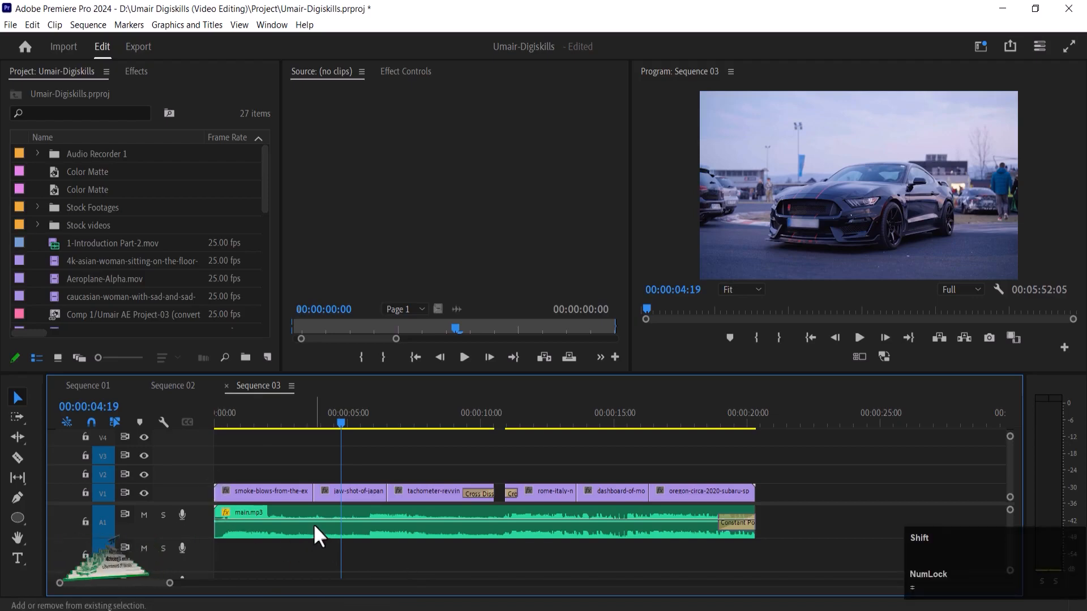
# Collapse the timeline tracks and move main.mp3 down to audio track A4.
pyautogui.hotkey('shift', '-')
pyautogui.moveTo(350, 514); pyautogui.dragTo(354, 525)
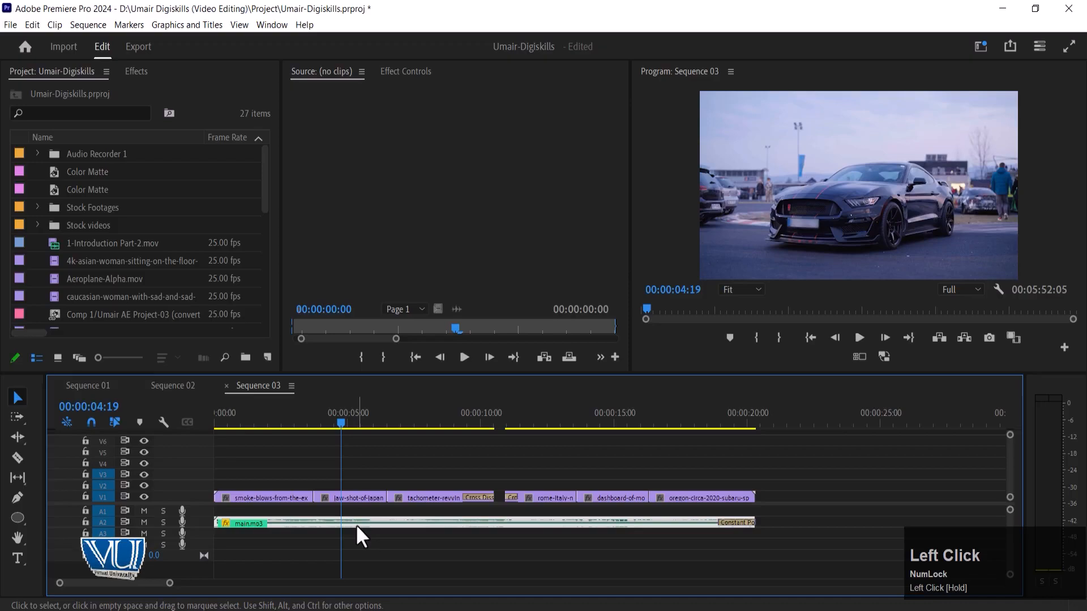
pyautogui.hotkey('alt', 'Down')
pyautogui.hotkey('alt', 'Down')
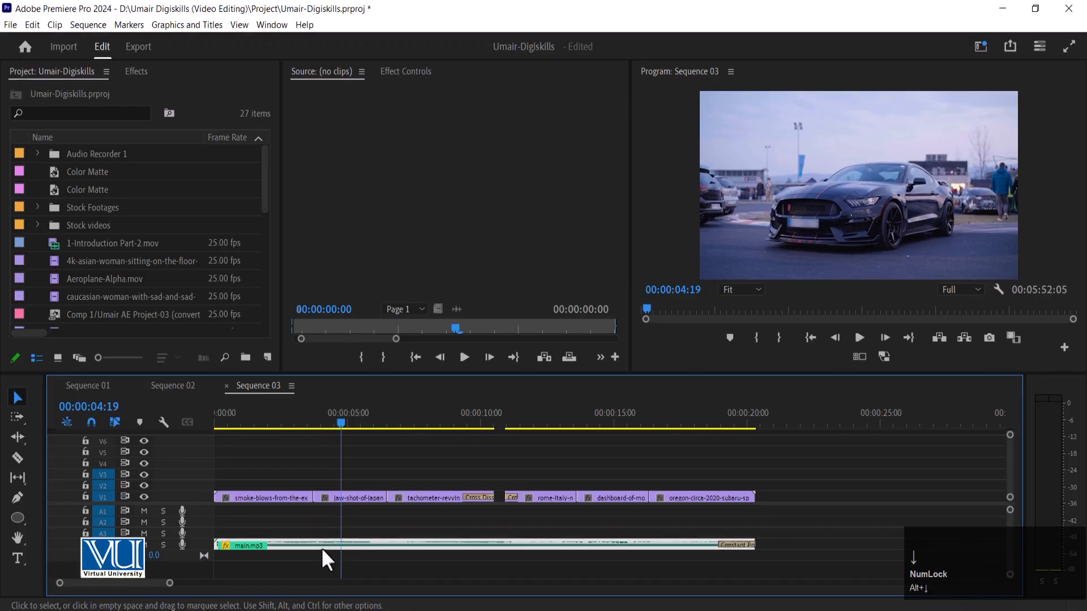
# Paste the LG_Sound - Car Passing V1 clip onto audio track A1 under the jaw-shot clip, starting at about 00:00:04:05.
pyautogui.press('=')
pyautogui.press('=')
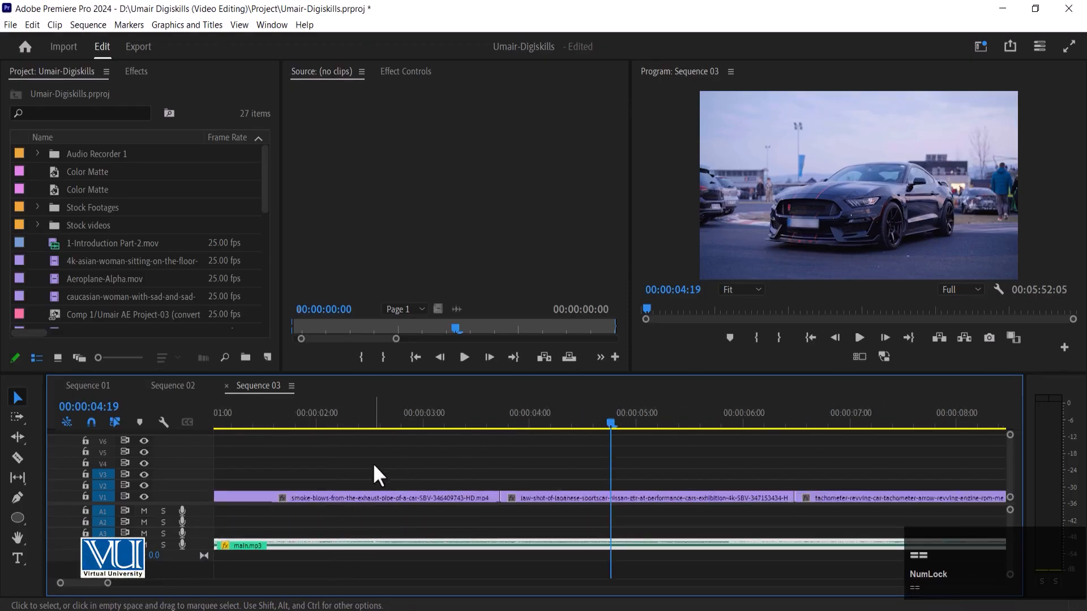
pyautogui.press('-')
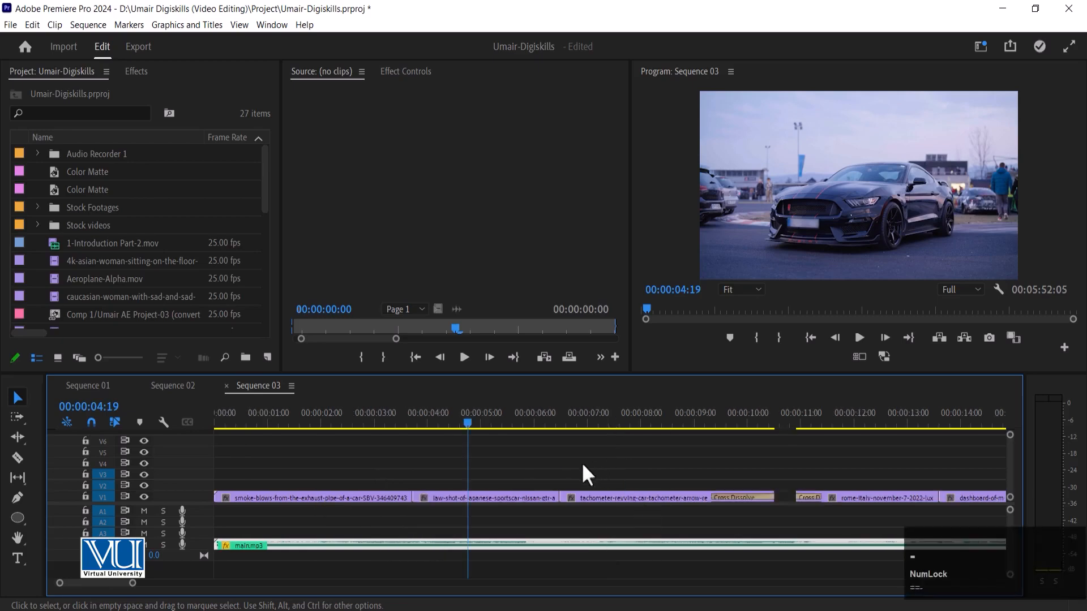
pyautogui.press('=')
pyautogui.moveTo(538, 418)
pyautogui.mouseDown()
pyautogui.moveTo(590, 417)
pyautogui.moveTo(550, 430)
pyautogui.mouseUp()
pyautogui.press('-')
pyautogui.hotkey('ctrl', 'v')
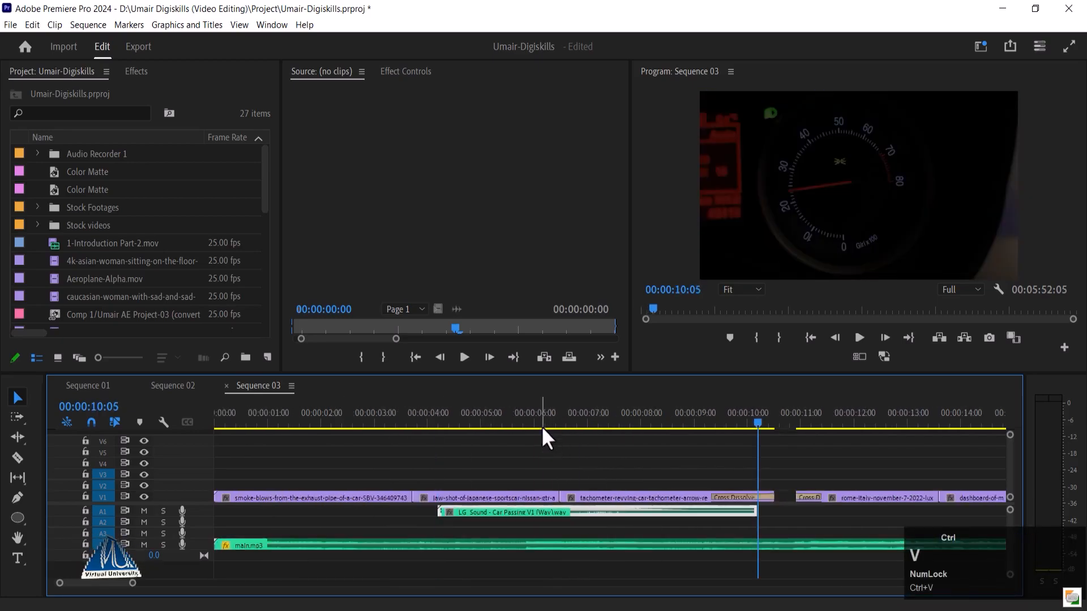
# Move the playhead to 00:00:03:23, just before the pasted sound effect, and increase the height of the audio tracks.
pyautogui.click(423, 417)
pyautogui.hotkey('alt', '=')
pyautogui.hotkey('alt', '=')
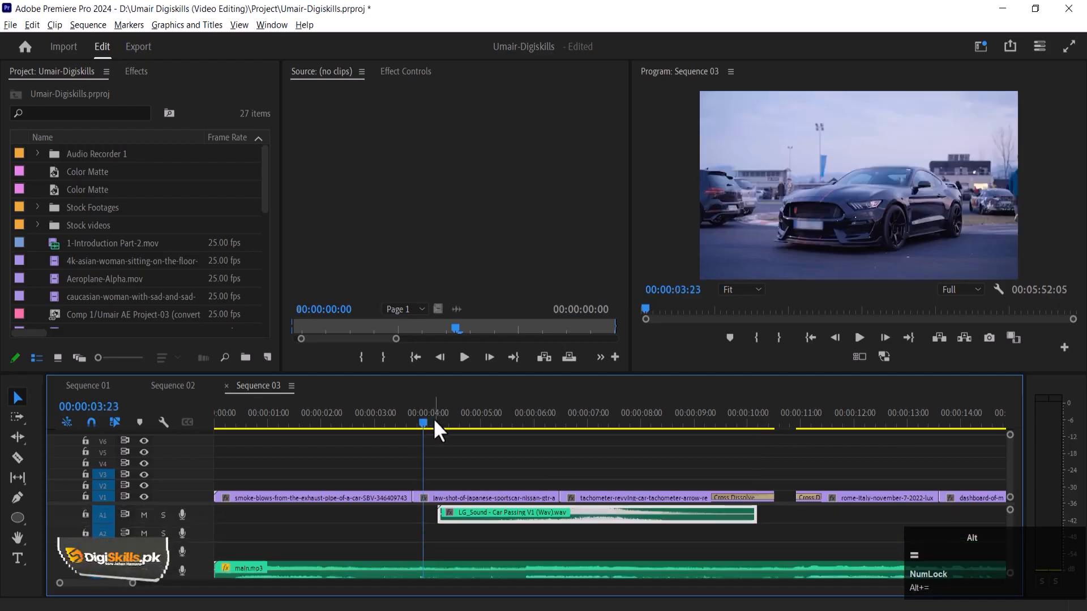
# Move the LG_Sound - Car Passing V1 clip earlier on track A1 to start at about 00:00:02:21 and play it back.
pyautogui.press('=')
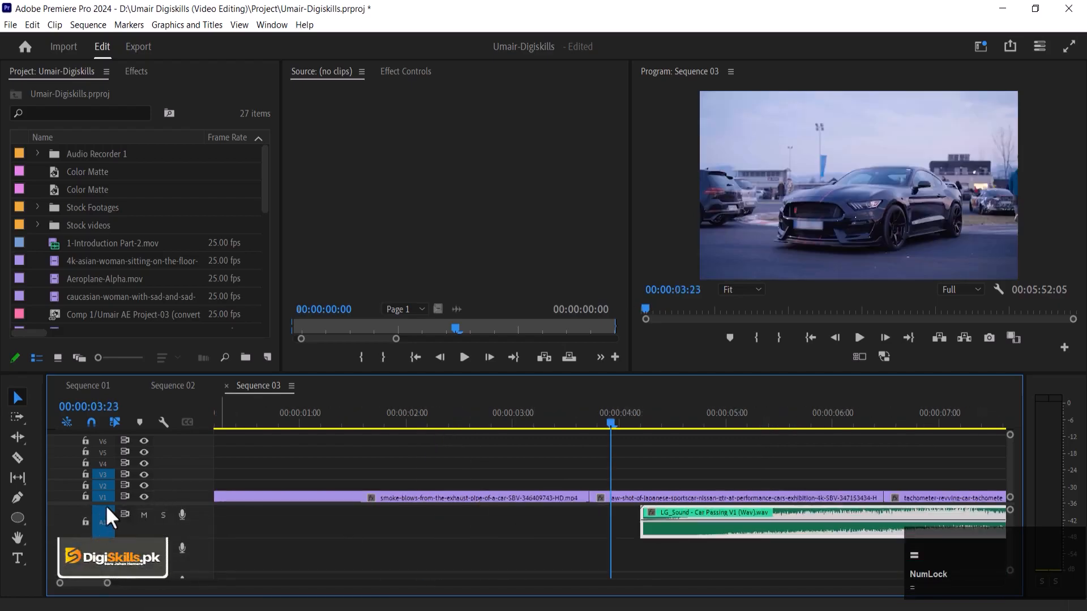
pyautogui.moveTo(112, 504); pyautogui.dragTo(115, 483)
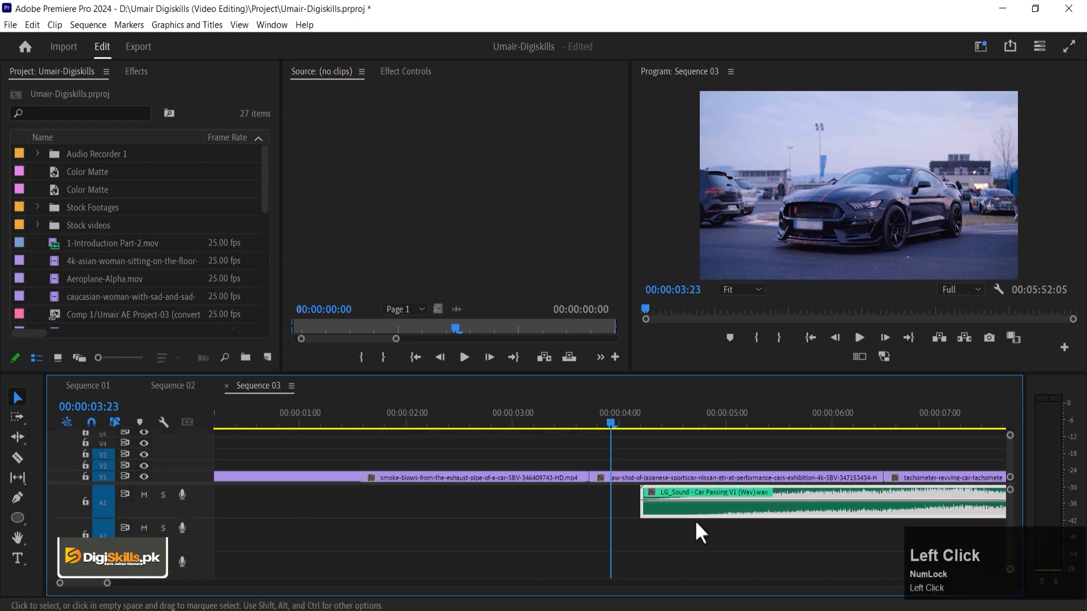
pyautogui.moveTo(680, 511); pyautogui.dragTo(548, 503)
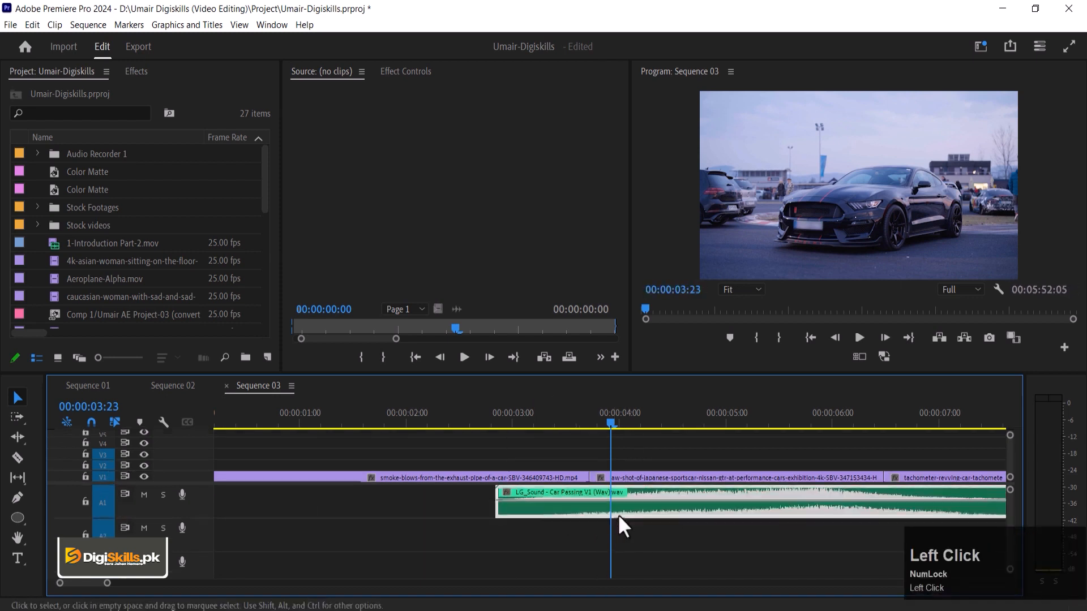
pyautogui.press('-')
pyautogui.press('space')
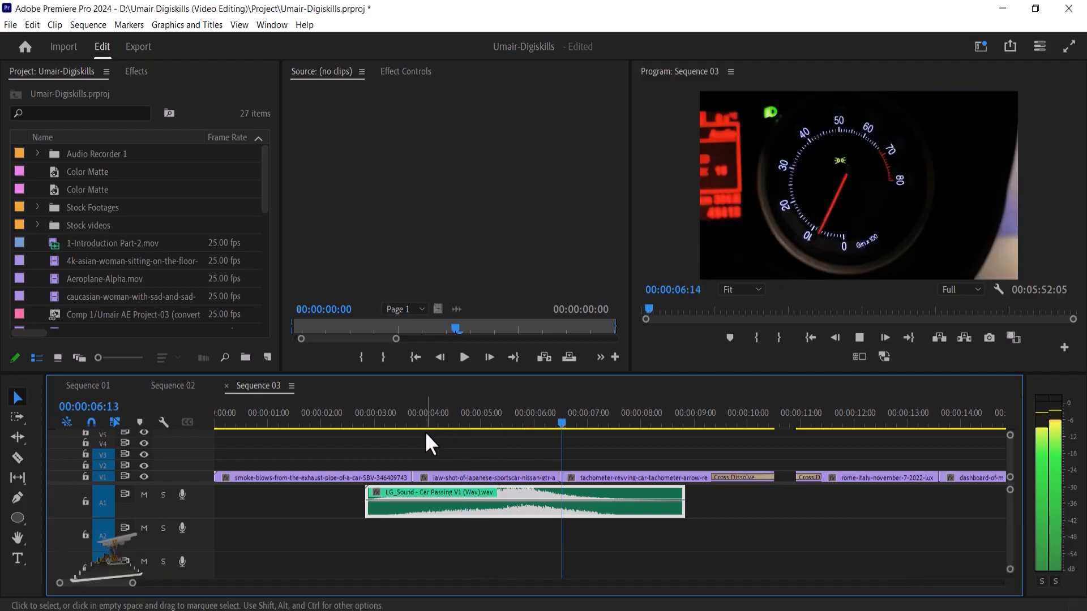
pyautogui.click(477, 416)
pyautogui.press('space')
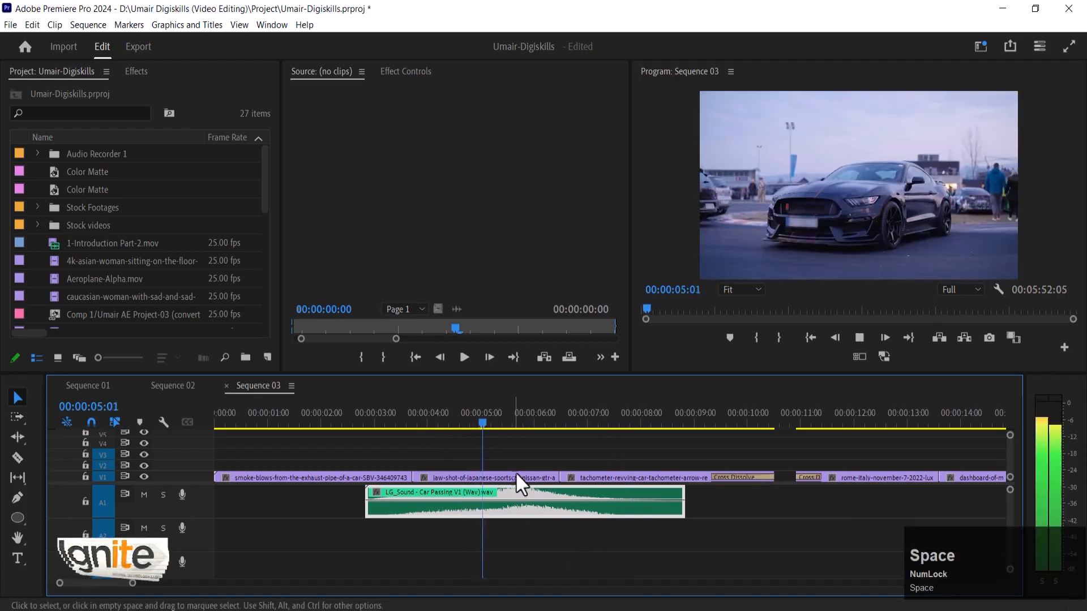
pyautogui.press('space')
# Adjust the gain of the LG_Sound - Car Passing V1 clip by -10 dB and play back the section around it.
pyautogui.click(518, 499)
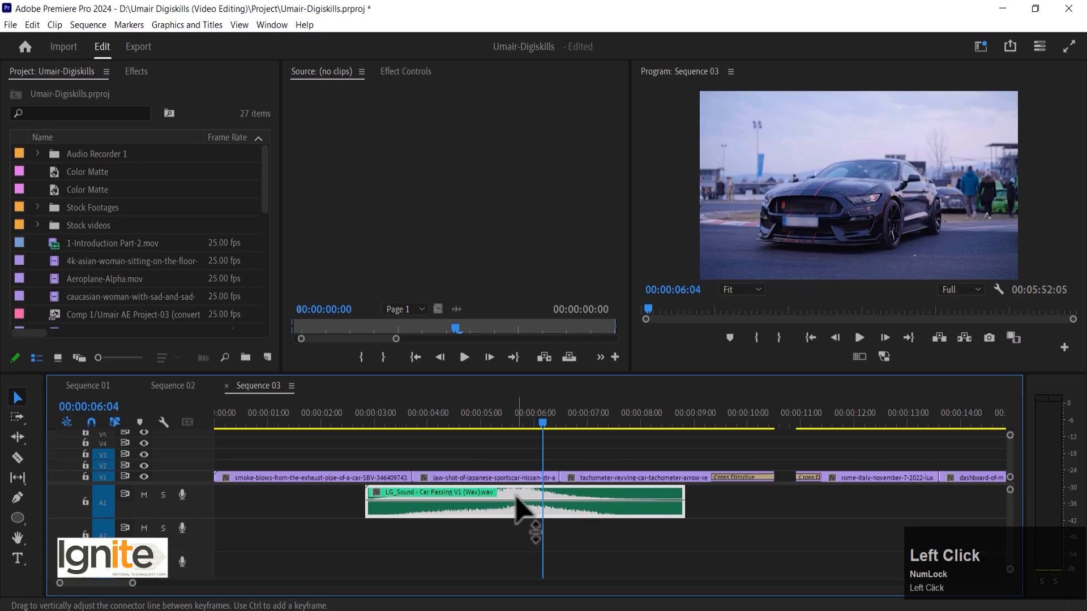
pyautogui.press('g')
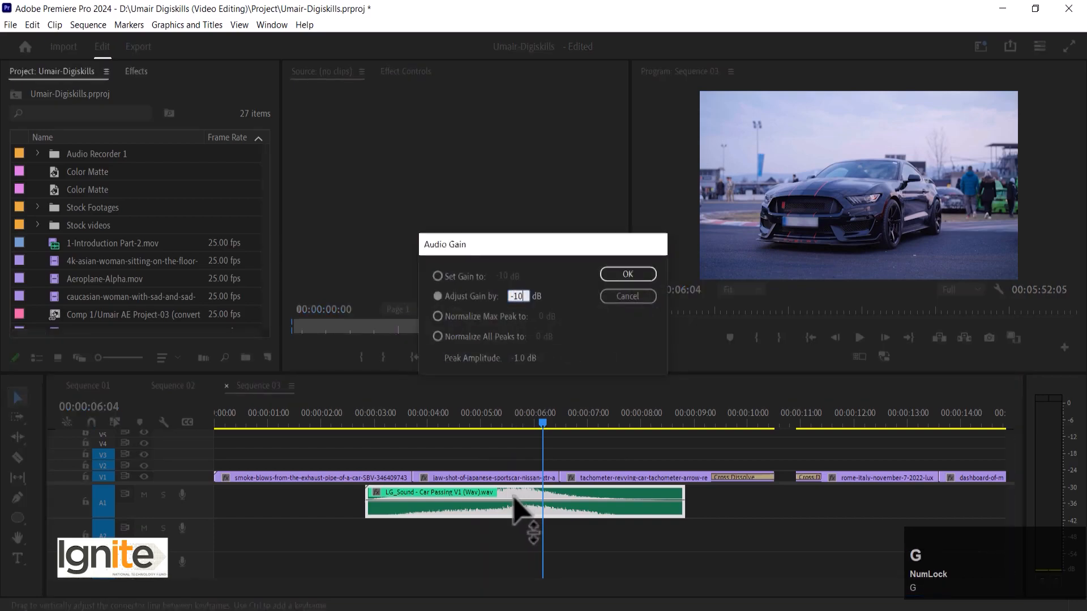
pyautogui.press('Return')
pyautogui.click(430, 425)
pyautogui.press('space')
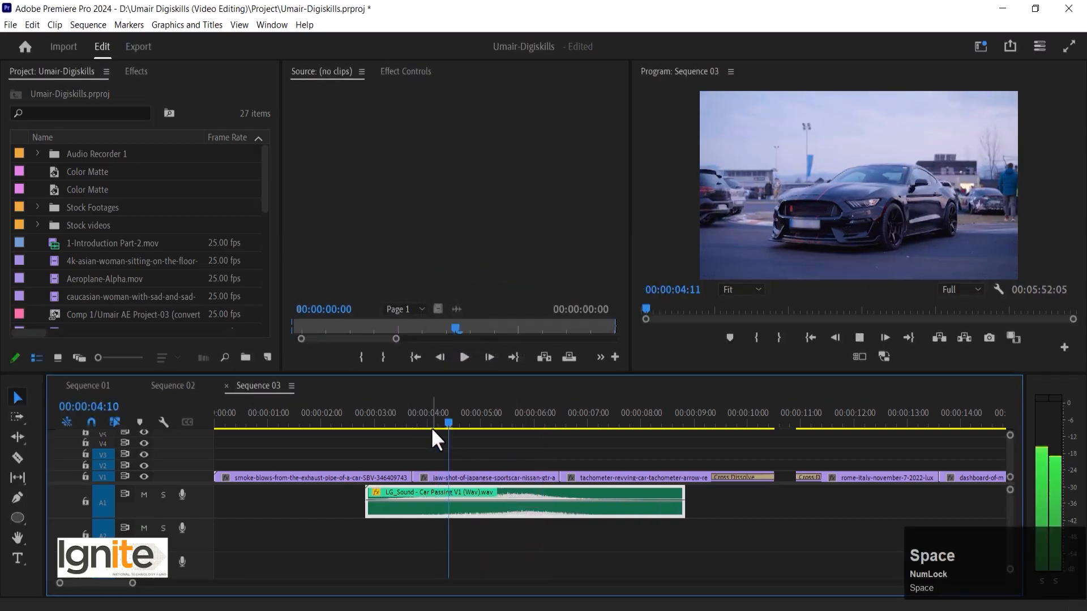
pyautogui.click(356, 429)
pyautogui.press('space')
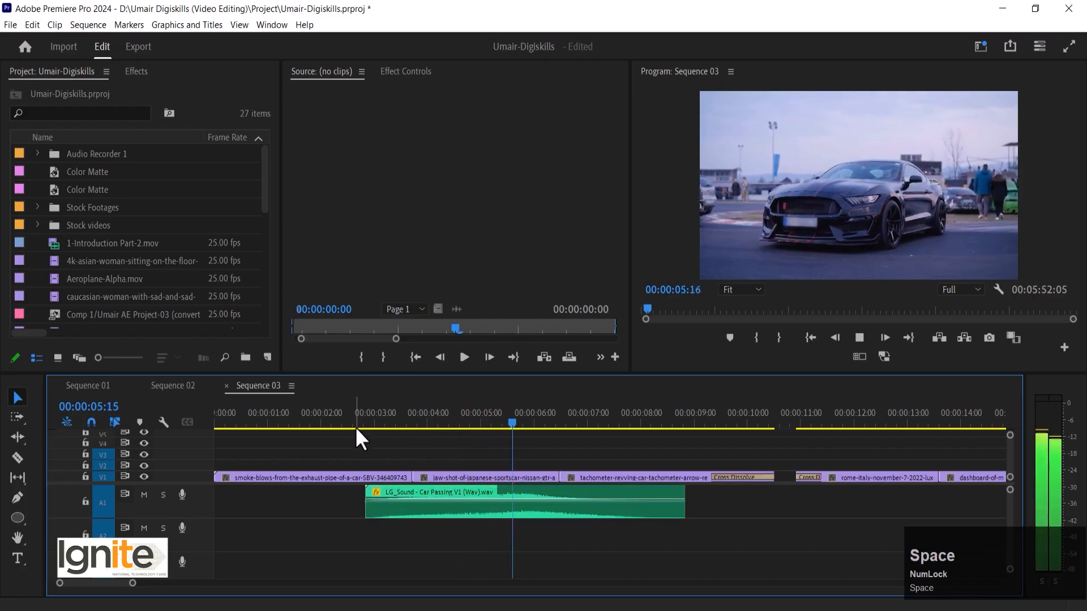
pyautogui.press('space')
# Adjust the gain of the LG_Sound - Car Passing V1 clip by a further -4 dB and play it back from about 00:00:04:00.
pyautogui.click(476, 490)
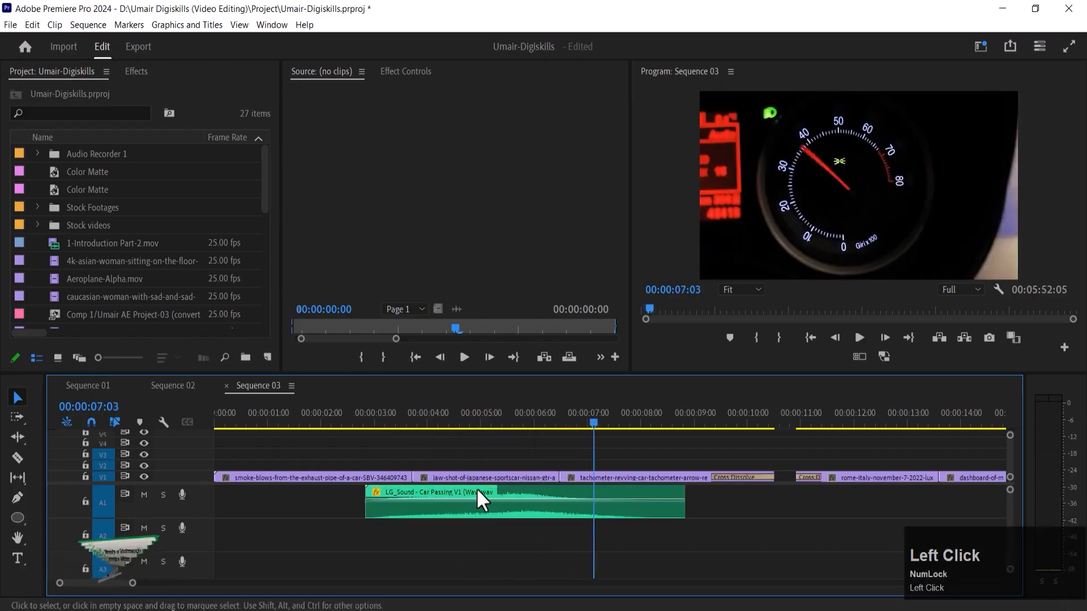
pyautogui.press('g')
pyautogui.press('Return')
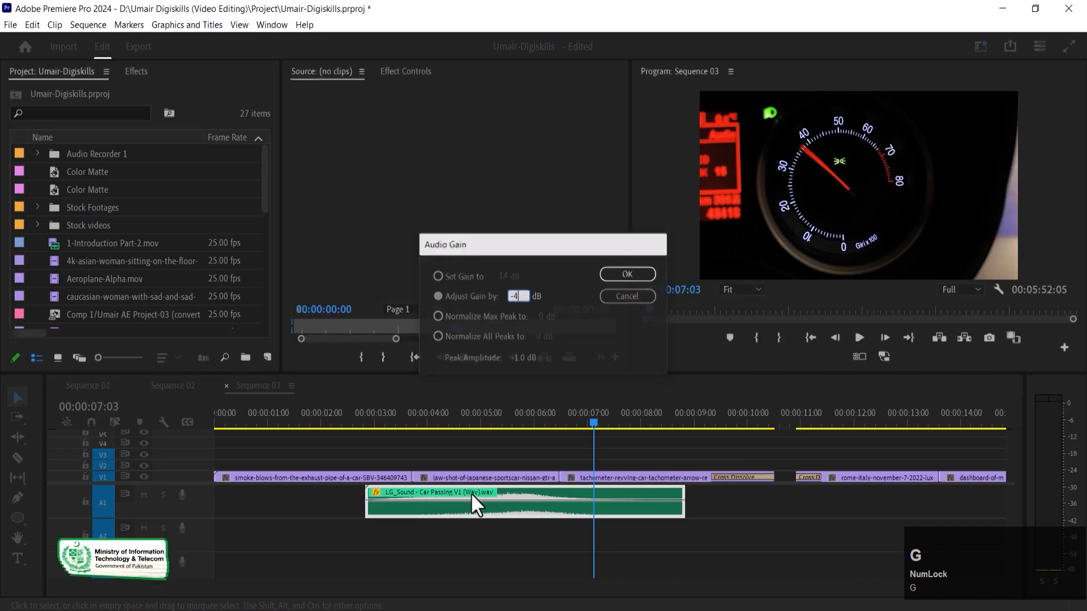
pyautogui.click(434, 414)
pyautogui.press('space')
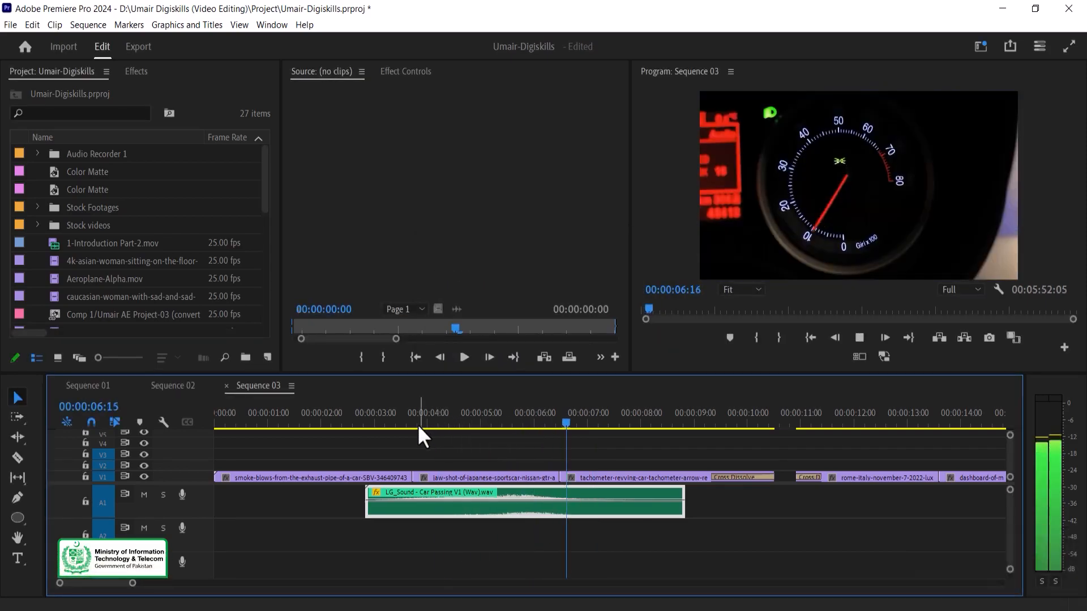
# Play the sequence from its beginning to check the sound effect against the opening clips.
pyautogui.click(420, 420)
pyautogui.press('-')
pyautogui.press('-')
pyautogui.moveTo(227, 417); pyautogui.dragTo(181, 415)
pyautogui.press('space')
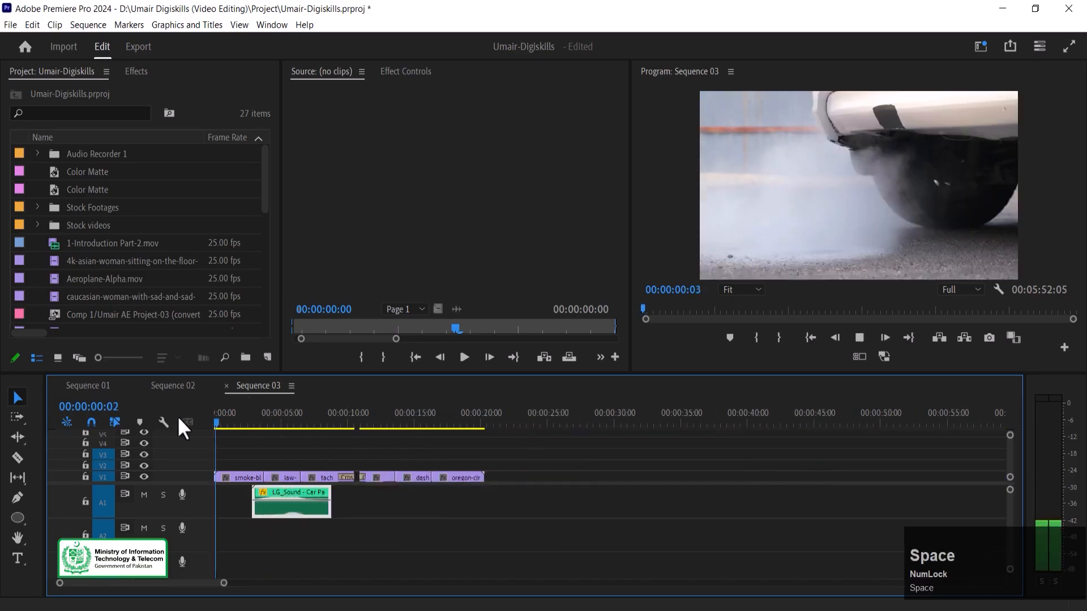
pyautogui.press('=')
pyautogui.press('=')
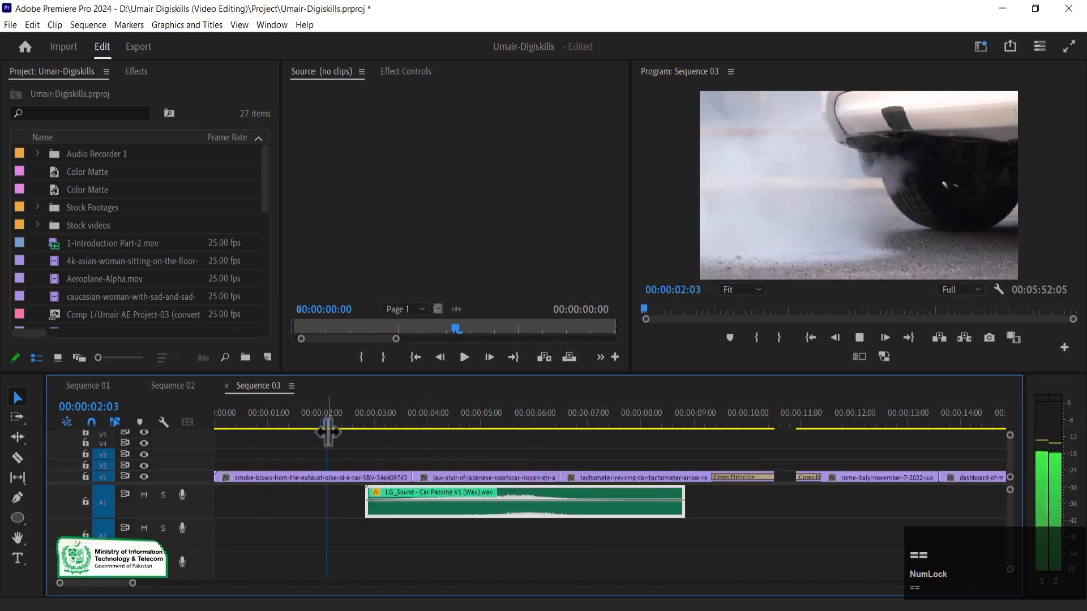
# Audition the CarRev_BW.52449.wav clip among the spare sound effects, starting from 00:04:40:17.
pyautogui.press('-')
pyautogui.press('-')
pyautogui.press('-')
pyautogui.press('-')
pyautogui.press('-')
pyautogui.press('-')
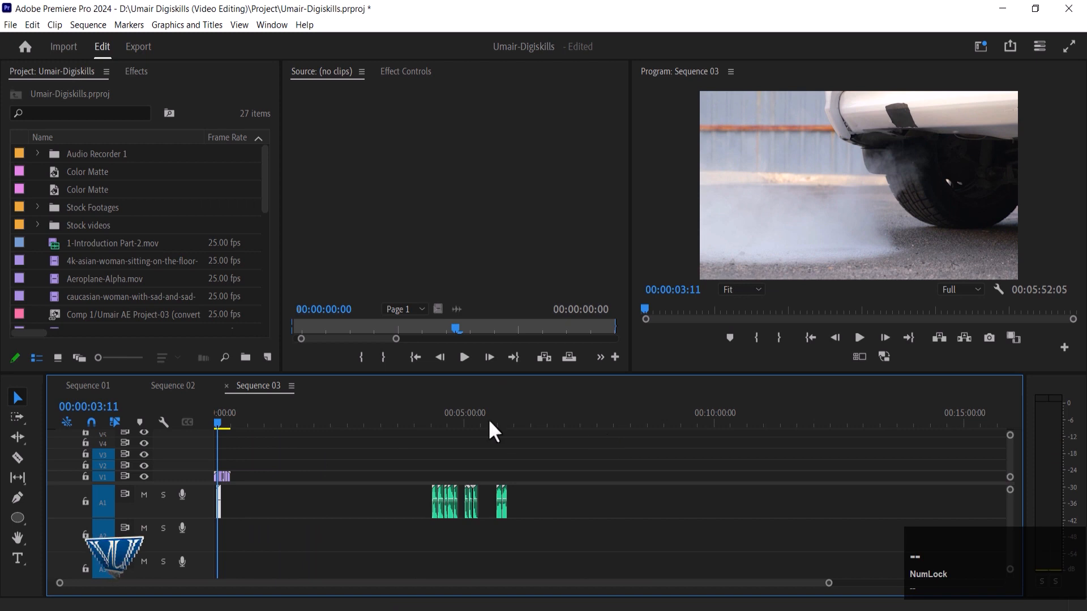
pyautogui.click(454, 420)
pyautogui.press('=')
pyautogui.press('=')
pyautogui.press('=')
pyautogui.press('=')
pyautogui.click(513, 418)
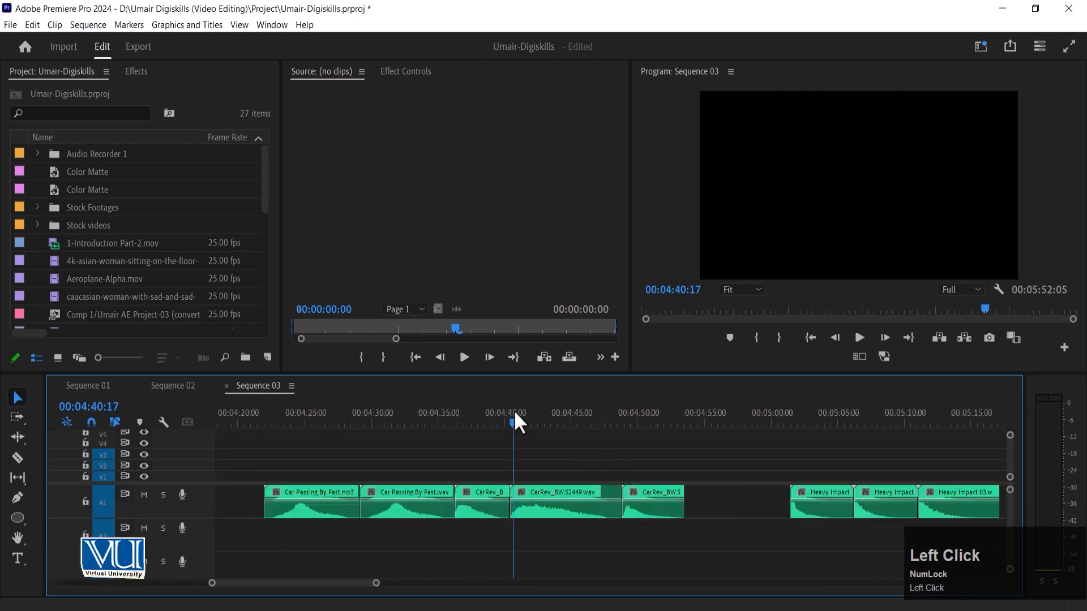
pyautogui.press('space')
pyautogui.press('=')
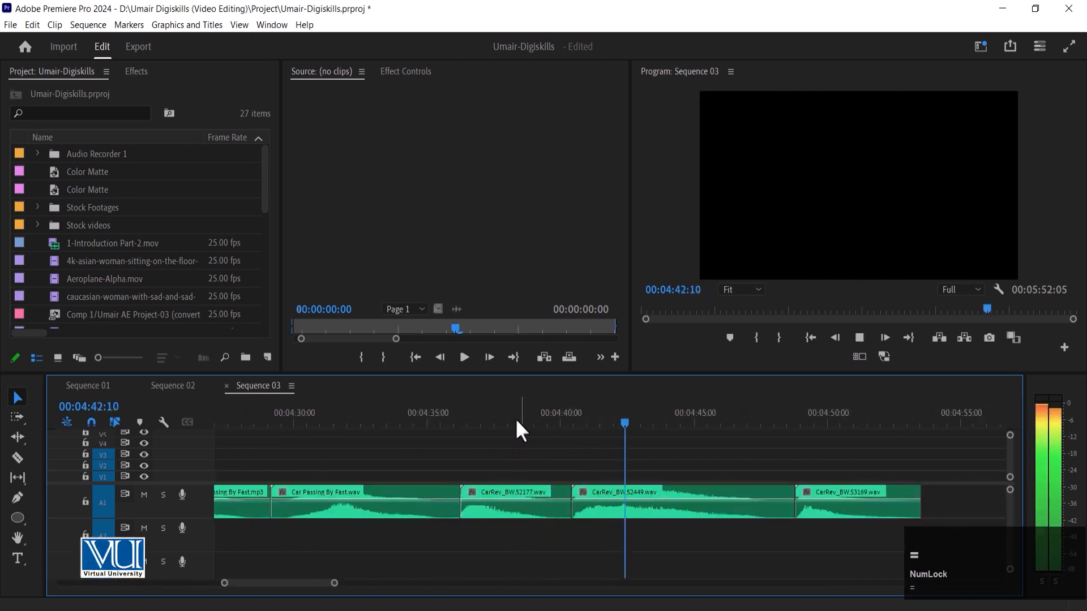
pyautogui.press('-')
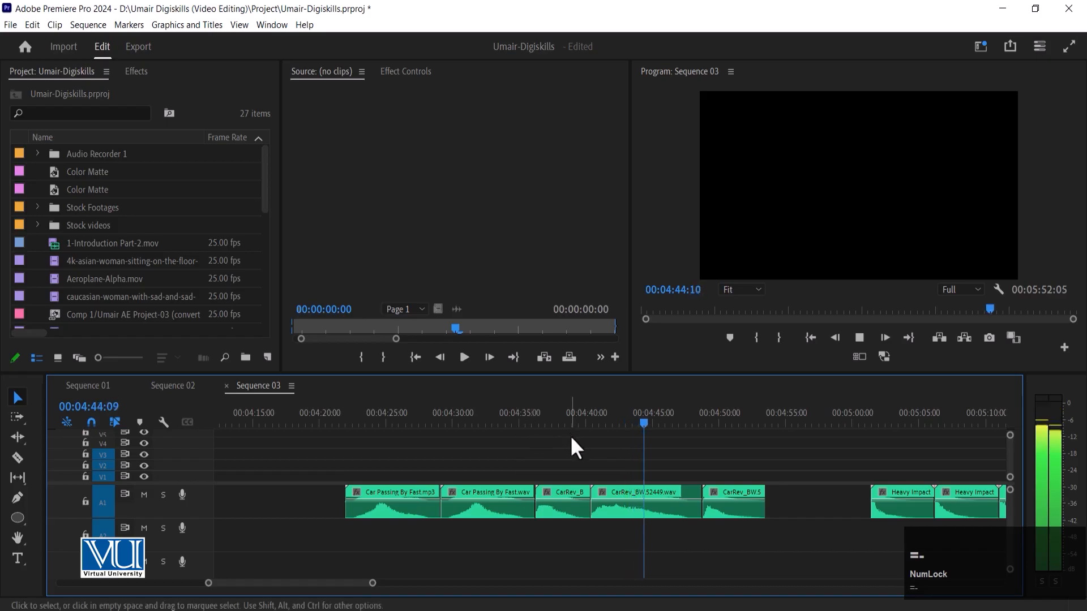
pyautogui.press('space')
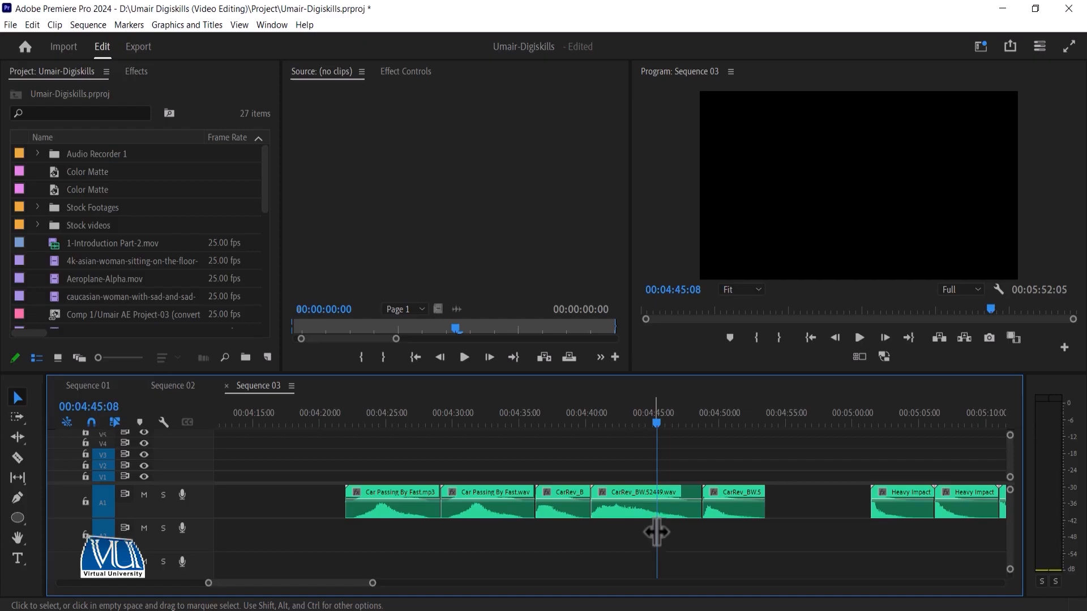
# Audition the neighbouring car sounds and cut the CarRev_BW.52449.wav clip from audio track A1.
pyautogui.click(544, 419)
pyautogui.press('space')
pyautogui.click(468, 418)
pyautogui.click(617, 419)
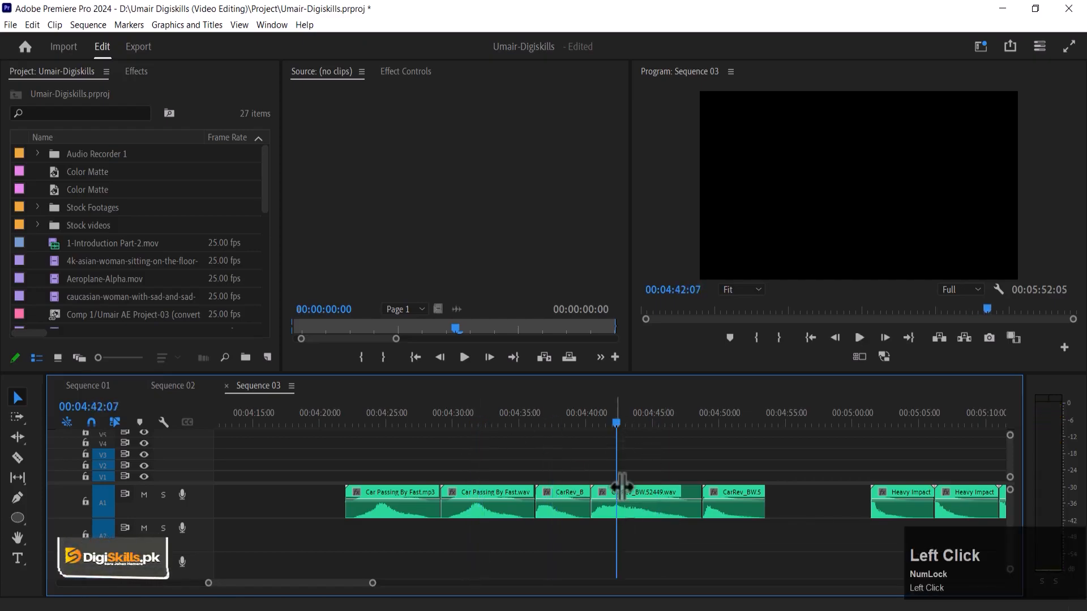
pyautogui.click(629, 508)
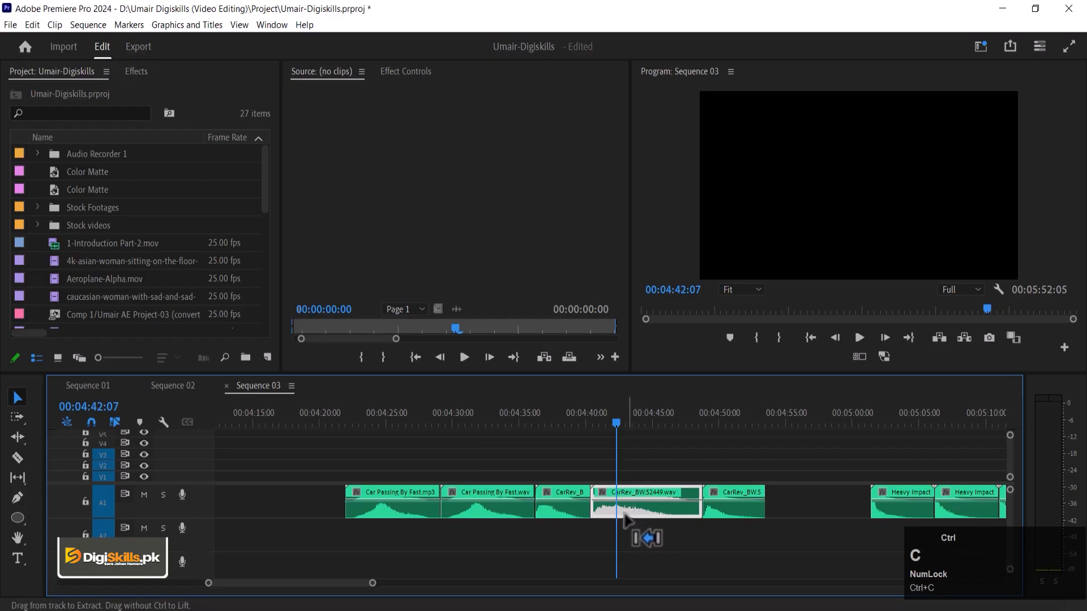
pyautogui.hotkey('ctrl', 'x')
# Paste CarRev_BW.52449.wav onto audio track A1 at about 00:00:12:18, near the end of the rome-italy clip.
pyautogui.press('-')
pyautogui.press('-')
pyautogui.press('-')
pyautogui.press('-')
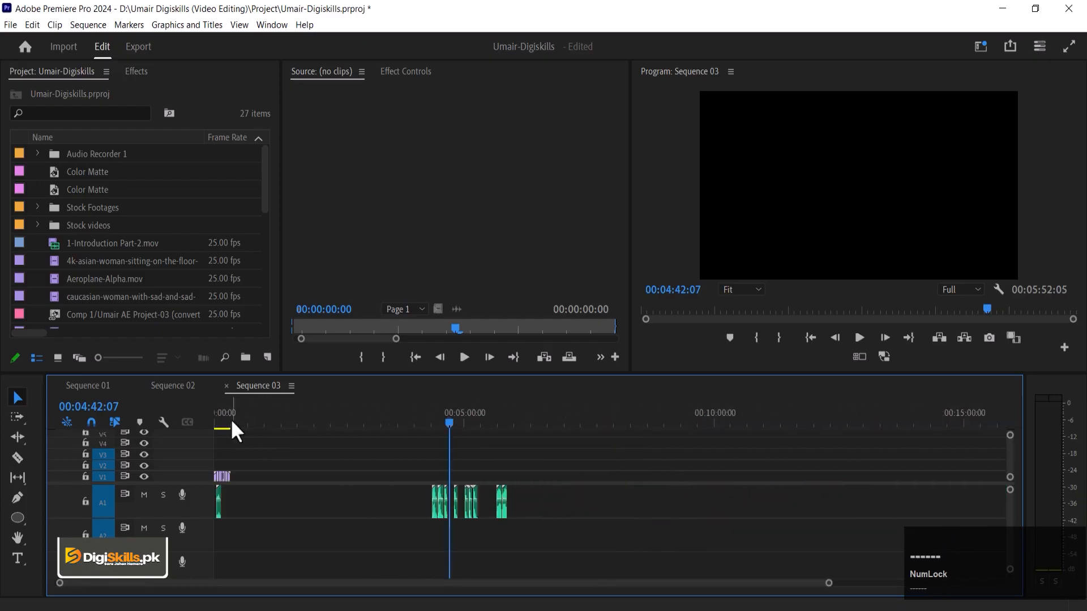
pyautogui.click(244, 419)
pyautogui.press('=')
pyautogui.press('=')
pyautogui.press('=')
pyautogui.press('=')
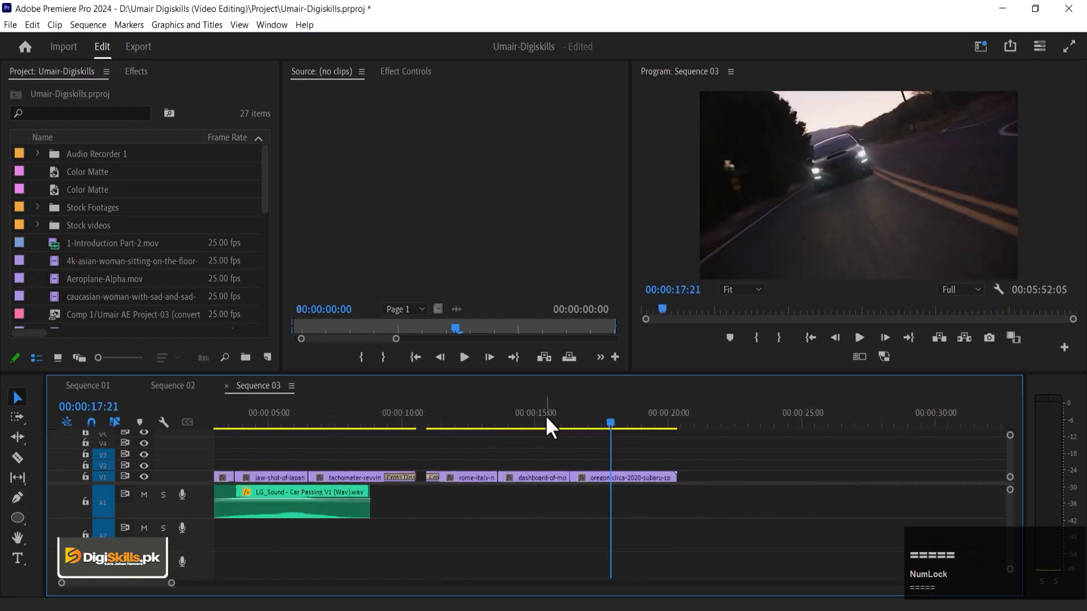
pyautogui.click(517, 421)
pyautogui.moveTo(518, 427); pyautogui.dragTo(475, 433)
pyautogui.hotkey('ctrl', 'v')
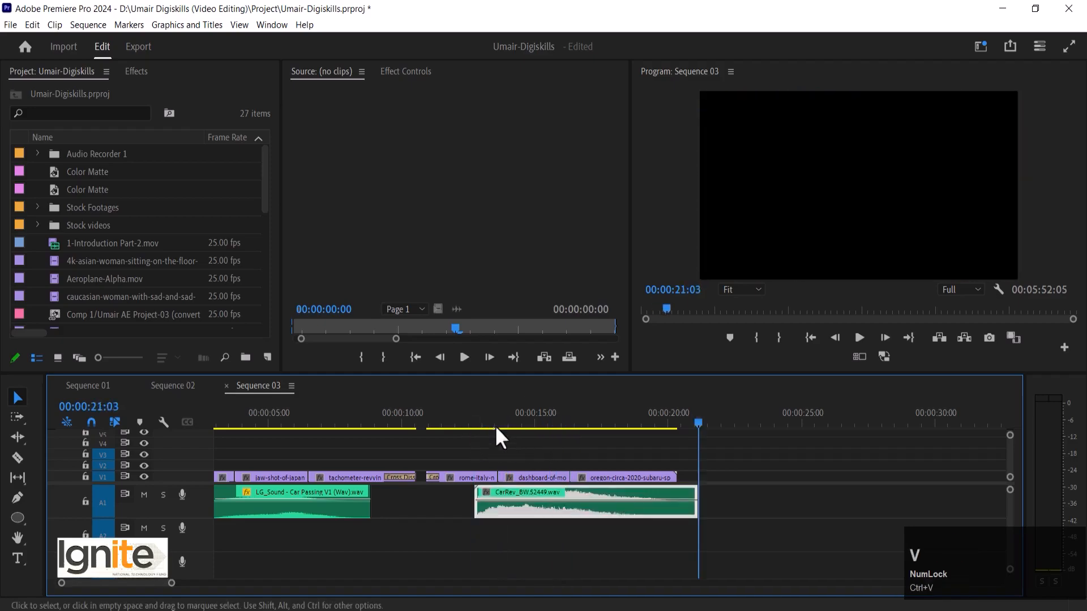
# Adjust the gain of the pasted CarRev_BW.52449.wav clip by -10 dB and play back the section around it.
pyautogui.click(485, 426)
pyautogui.write('g')
pyautogui.write('-10')
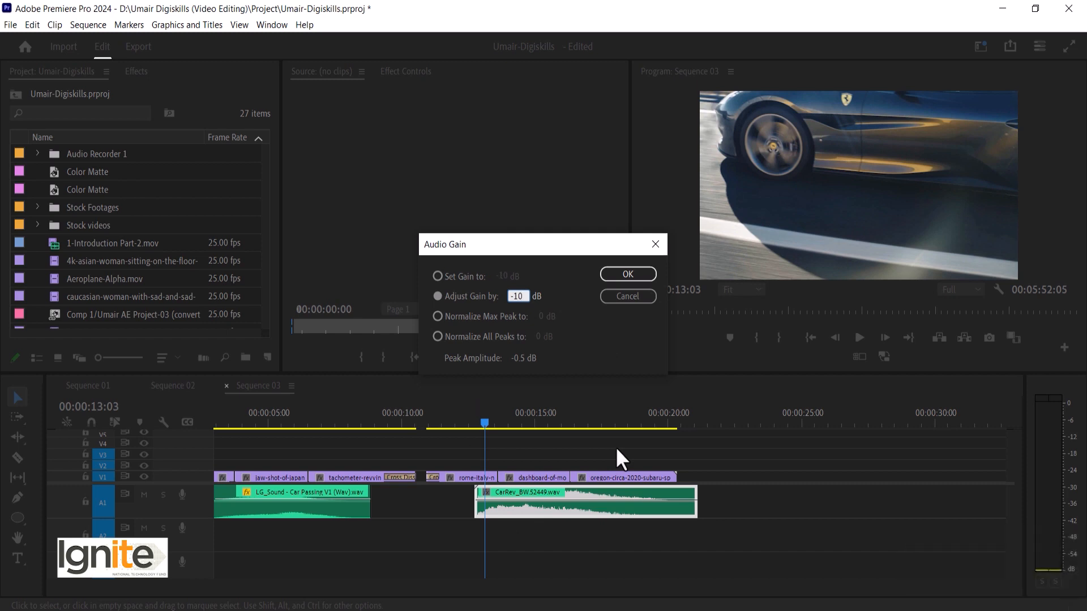
pyautogui.press('Return')
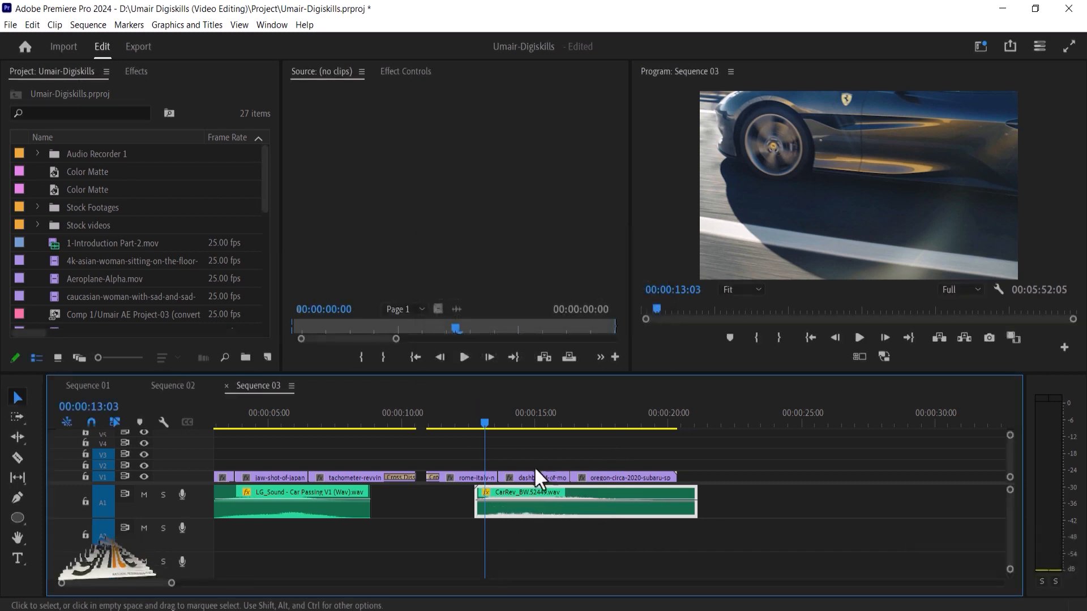
pyautogui.press('space')
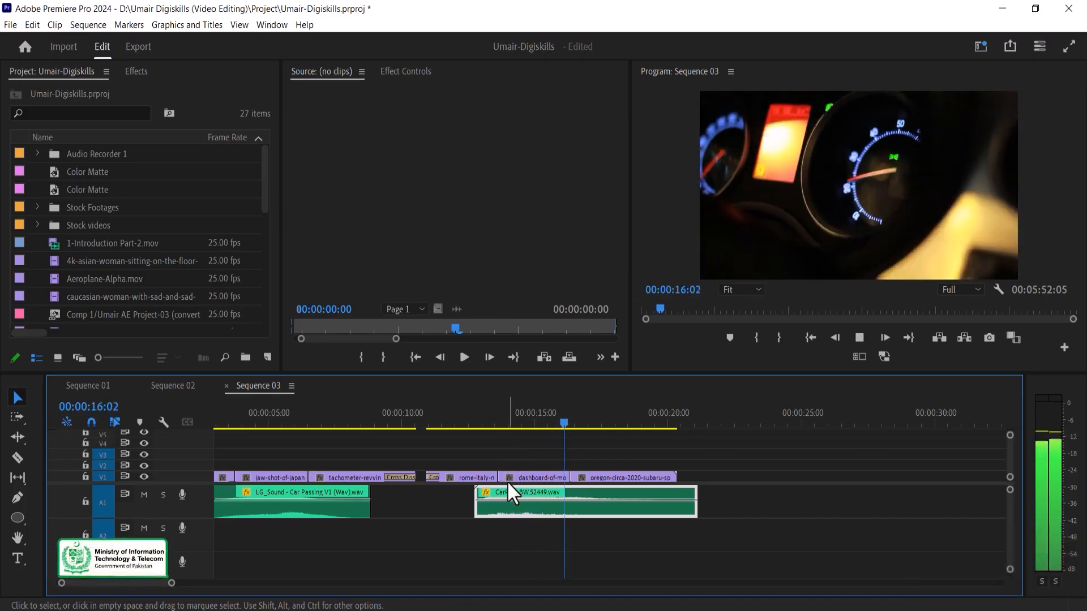
pyautogui.press('space')
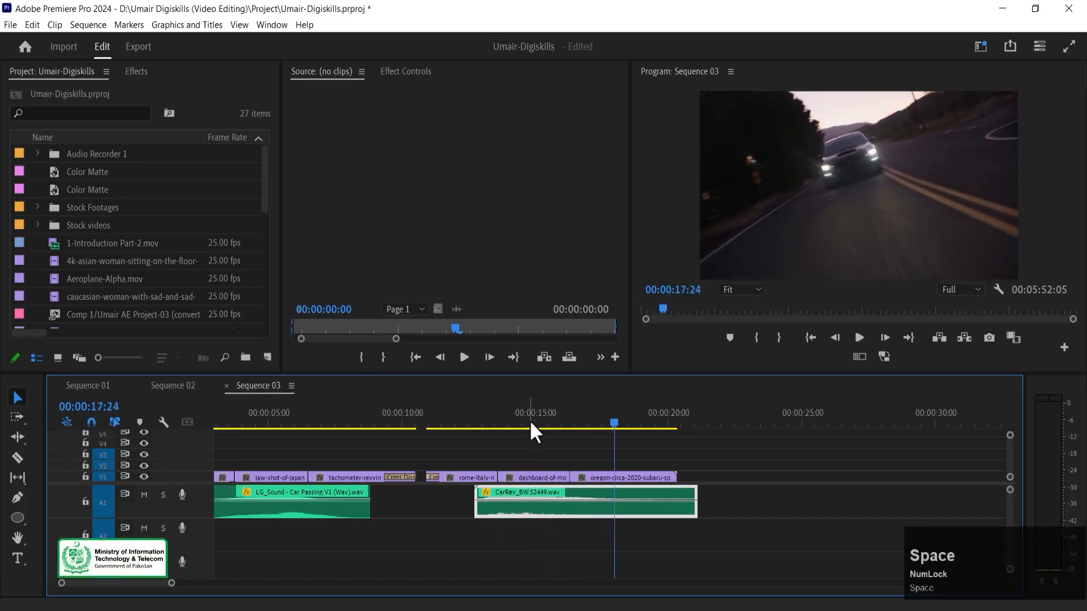
pyautogui.click(535, 421)
pyautogui.press('space')
# Trim the end of the CarRev_BW.52449.wav clip back to about 00:00:17:11, under the oregon clip.
pyautogui.click(576, 407)
pyautogui.click(710, 503)
pyautogui.click(589, 424)
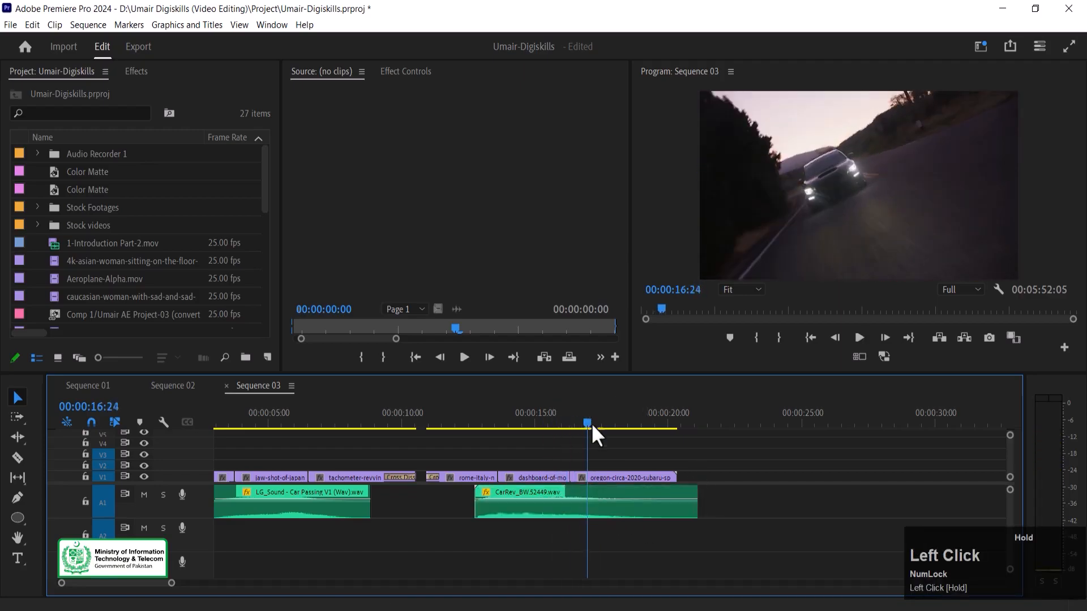
pyautogui.moveTo(705, 494); pyautogui.dragTo(622, 516)
# Fade out the CarRev_BW.52449.wav clip with Pen tool volume keyframes from about 00:00:16:06 to its end, and play it back.
pyautogui.press('p')
pyautogui.click(568, 500)
pyautogui.click(479, 422)
pyautogui.press('space')
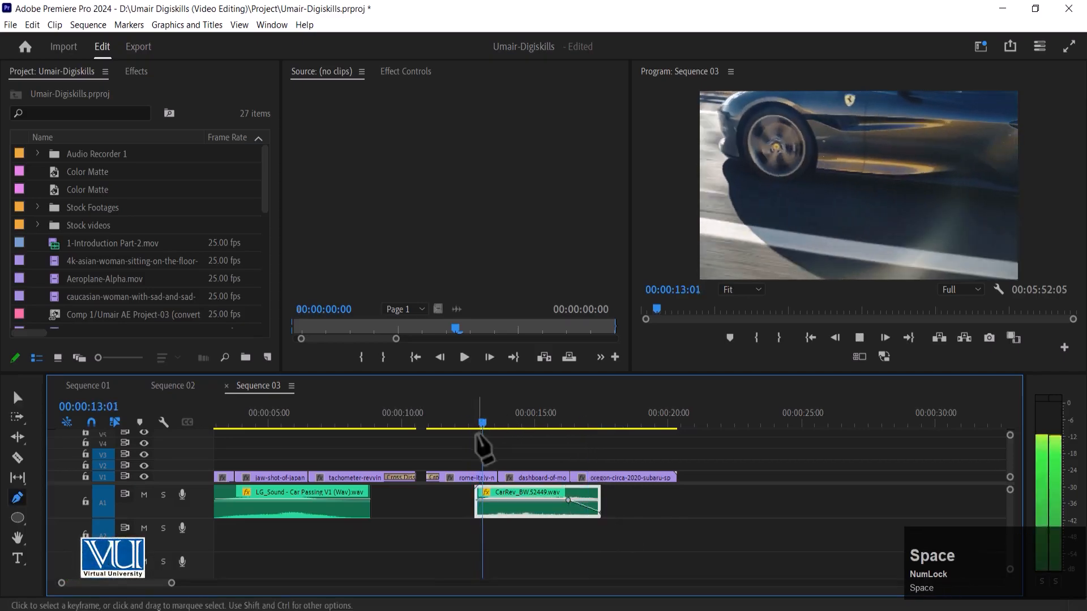
pyautogui.press('v')
# Match-frame the dashboard clip into the source monitor and mark a new range of 00:00:02:05 ending at 00:00:06:07.
pyautogui.click(514, 424)
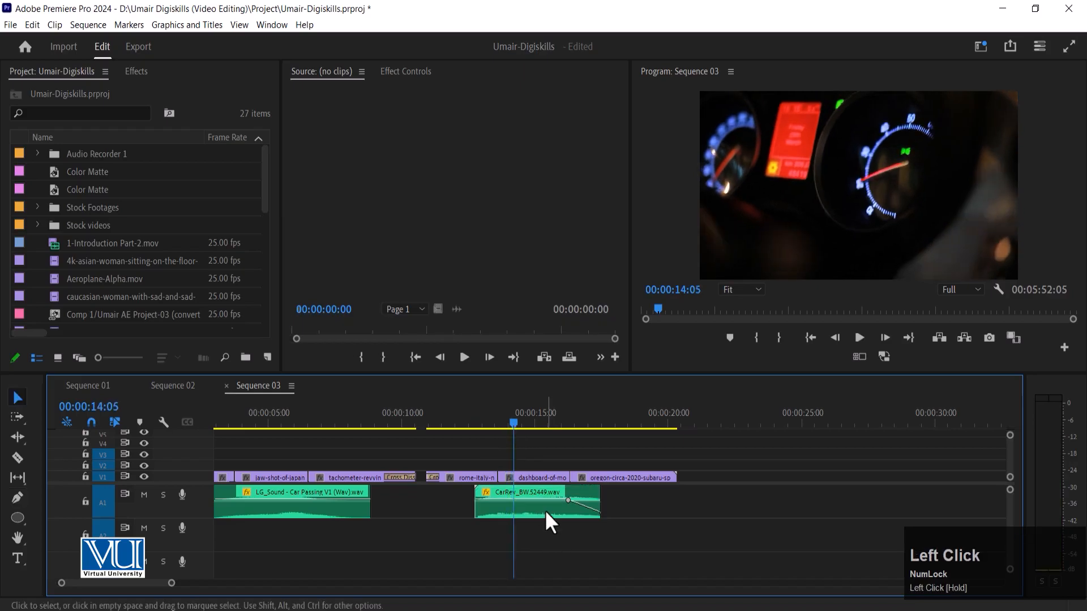
pyautogui.moveTo(512, 413)
pyautogui.mouseDown()
pyautogui.moveTo(551, 412)
pyautogui.moveTo(465, 425)
pyautogui.moveTo(571, 412)
pyautogui.moveTo(553, 342)
pyautogui.moveTo(511, 421)
pyautogui.mouseUp()
pyautogui.click(544, 477)
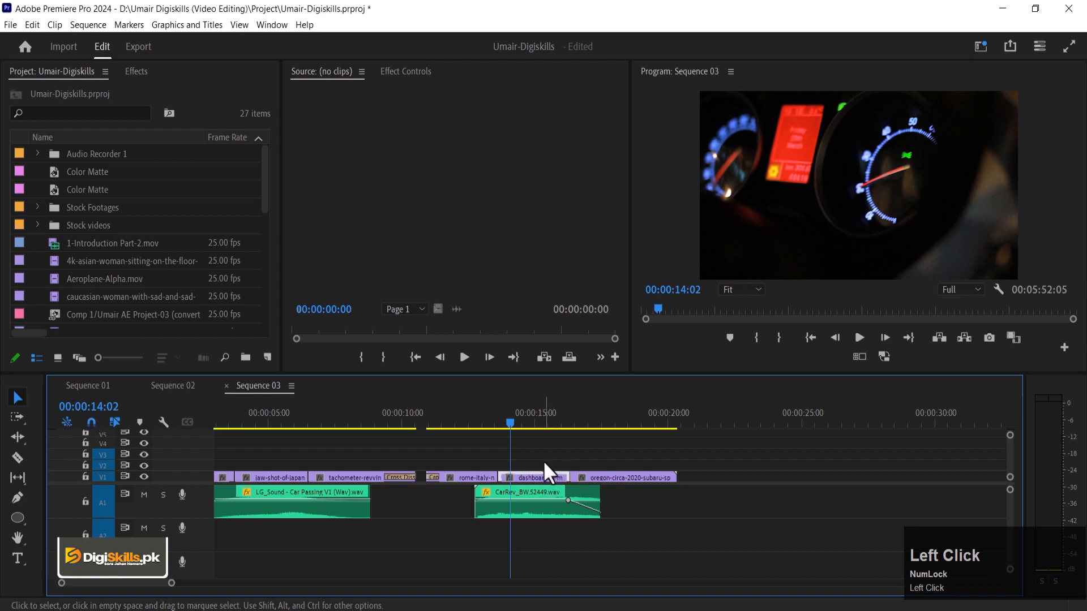
pyautogui.press('f')
pyautogui.moveTo(443, 324)
pyautogui.mouseDown()
pyautogui.moveTo(368, 327)
pyautogui.moveTo(462, 323)
pyautogui.mouseUp()
pyautogui.press('i')
pyautogui.press('space')
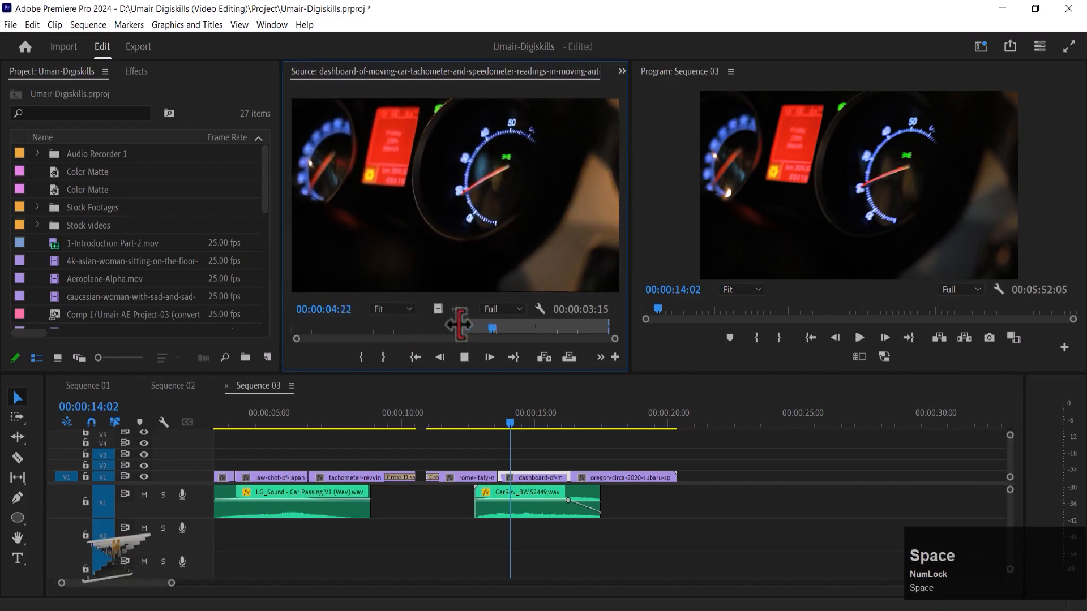
pyautogui.press('space')
pyautogui.press('o')
# Overwrite the dashboard clip on V1 with the video of the marked range, extend it to the oregon clip, and play it back.
pyautogui.moveTo(428, 309); pyautogui.dragTo(532, 469)
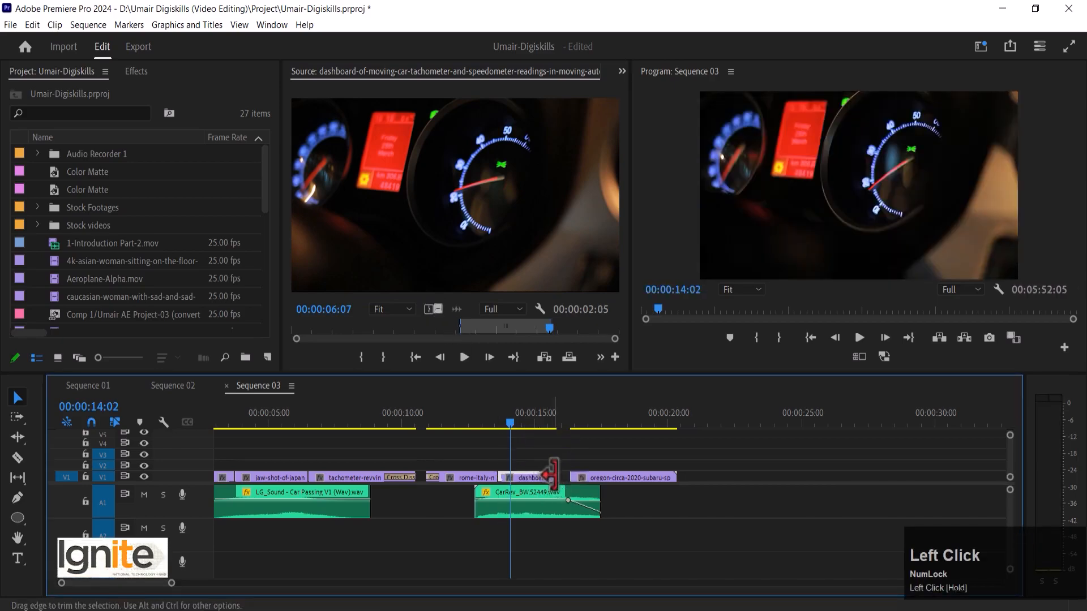
pyautogui.click(484, 425)
pyautogui.press('space')
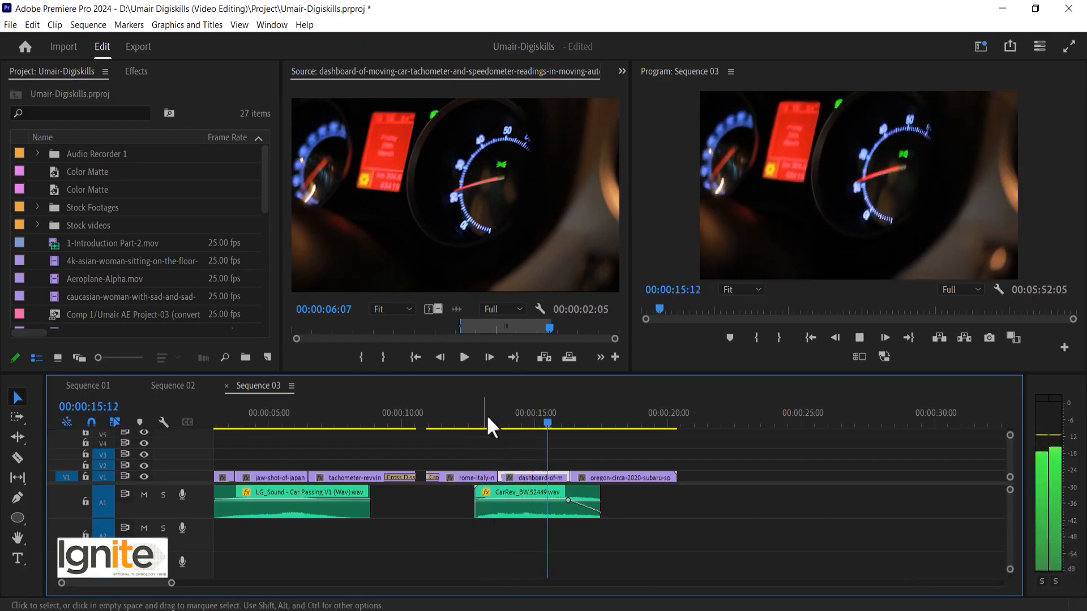
# Disable the music clip on audio track A4.
pyautogui.click(512, 422)
pyautogui.press('-')
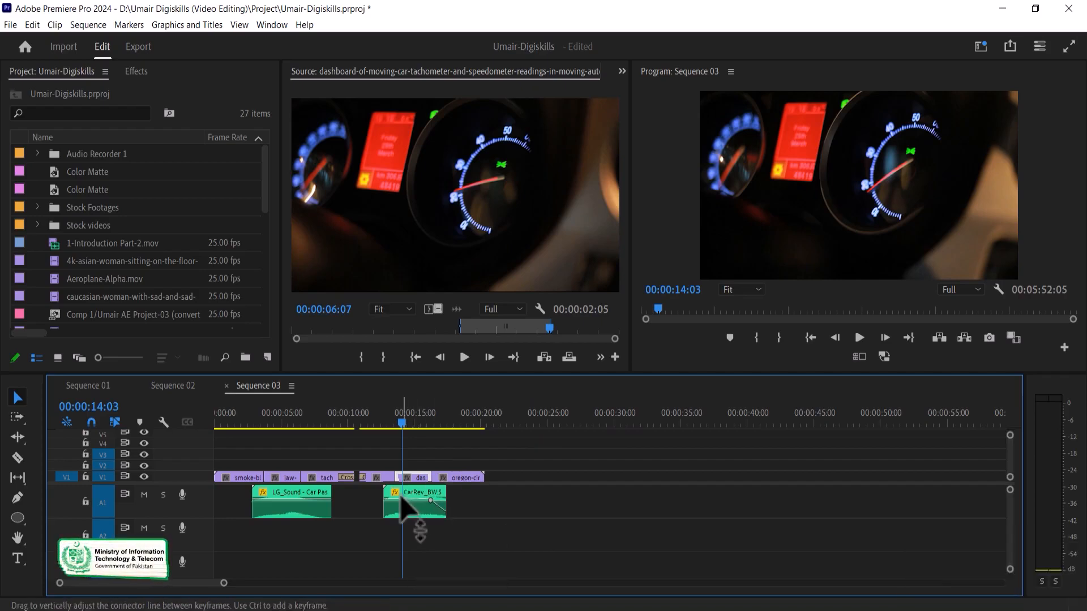
pyautogui.click(351, 537)
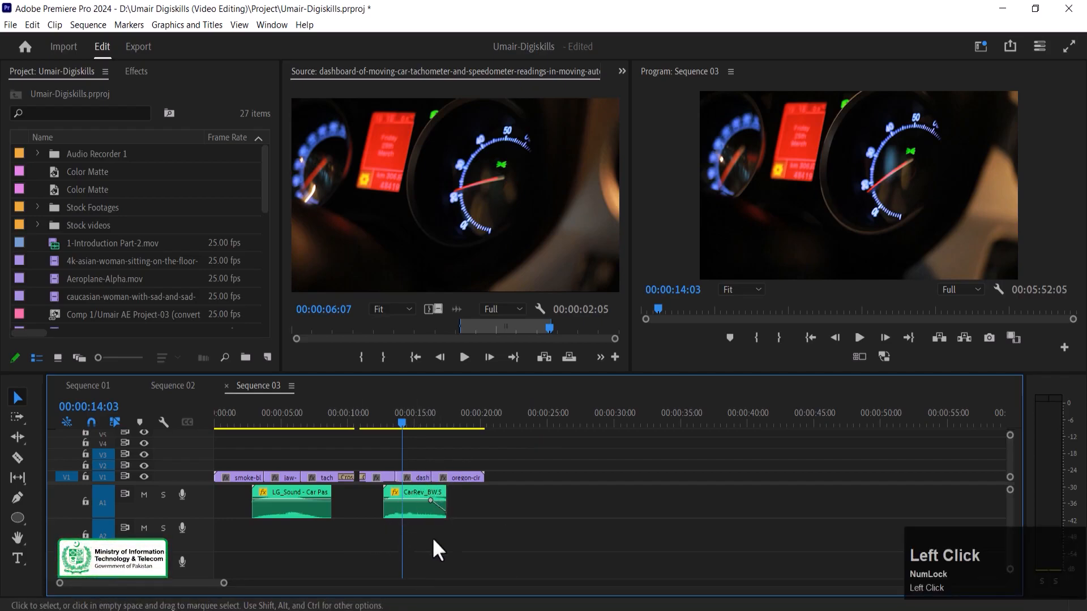
pyautogui.moveTo(1010, 505); pyautogui.dragTo(1006, 518)
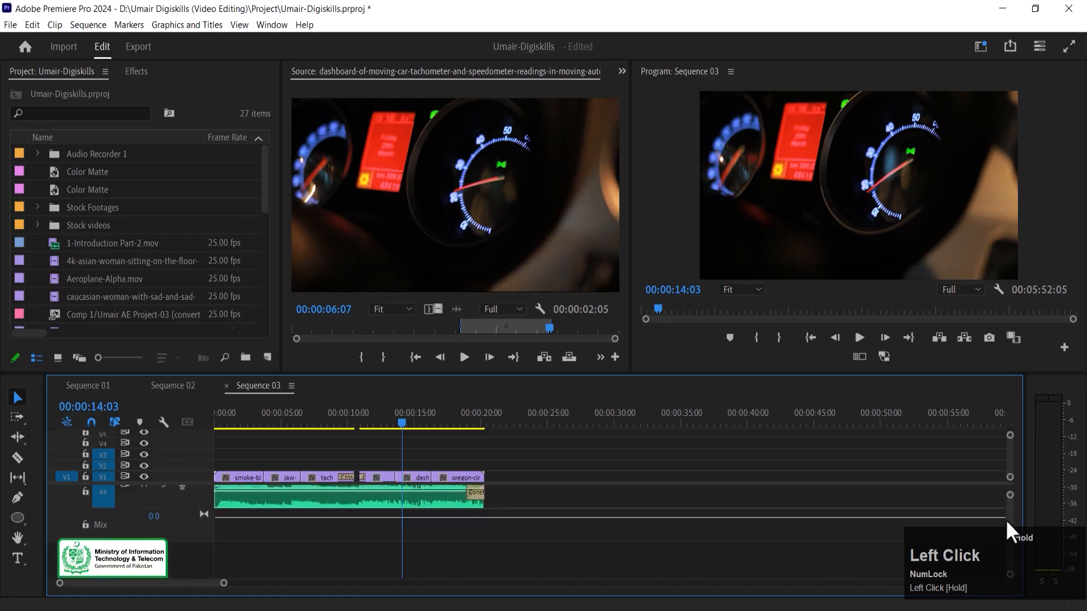
pyautogui.rightClick(391, 501)
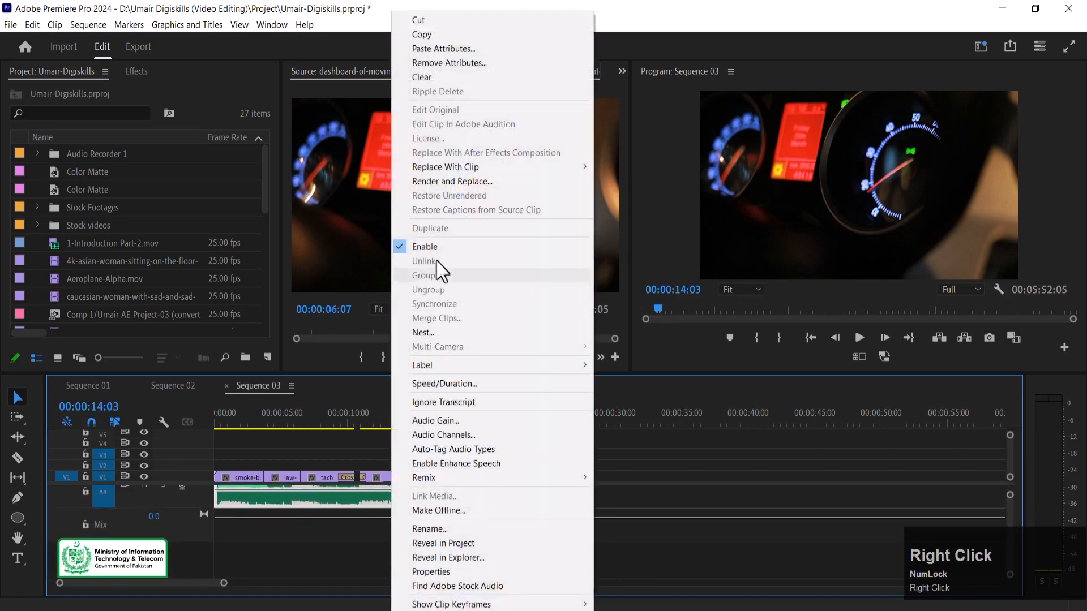
pyautogui.click(435, 248)
pyautogui.moveTo(1009, 515); pyautogui.dragTo(271, 412)
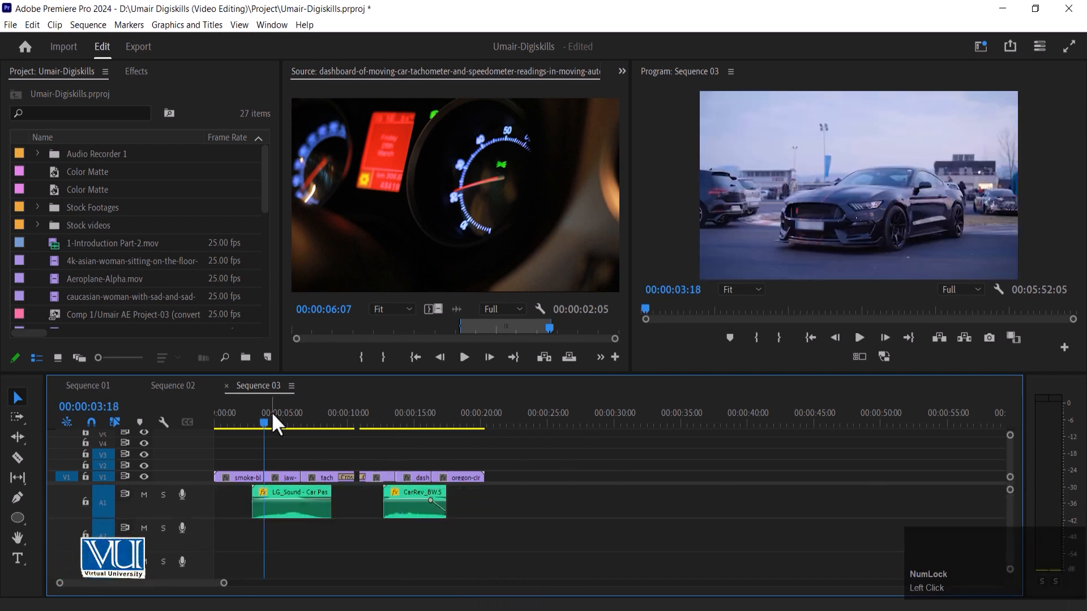
# Duplicate the LG_Sound - Car Passing V1 clip onto A2, starting at about 00:00:15:02 under the dashboard and oregon clips, and play it back.
pyautogui.click(280, 513)
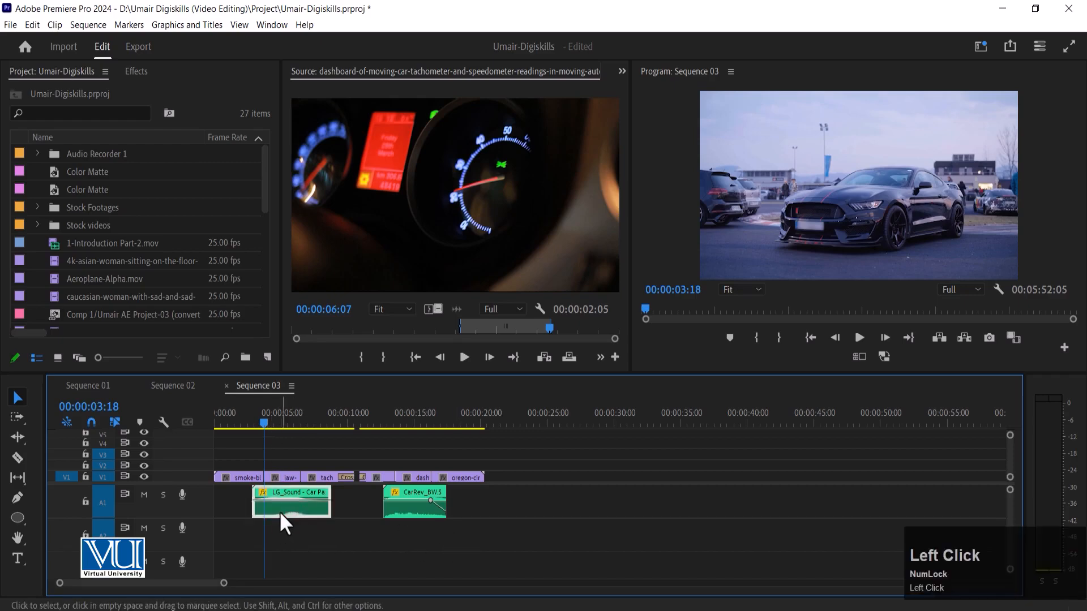
pyautogui.press('space')
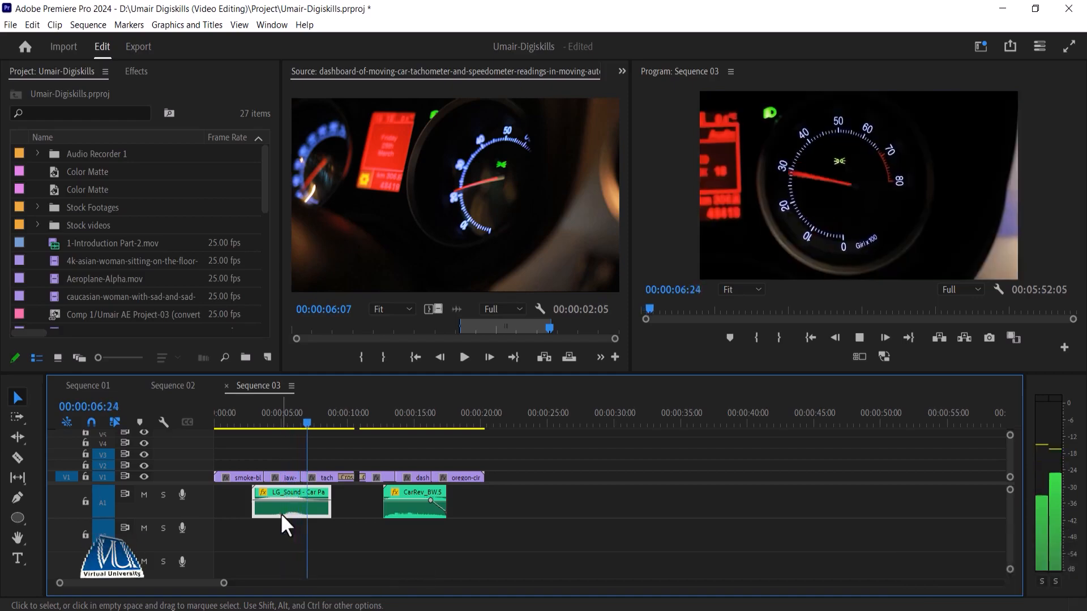
pyautogui.click(373, 416)
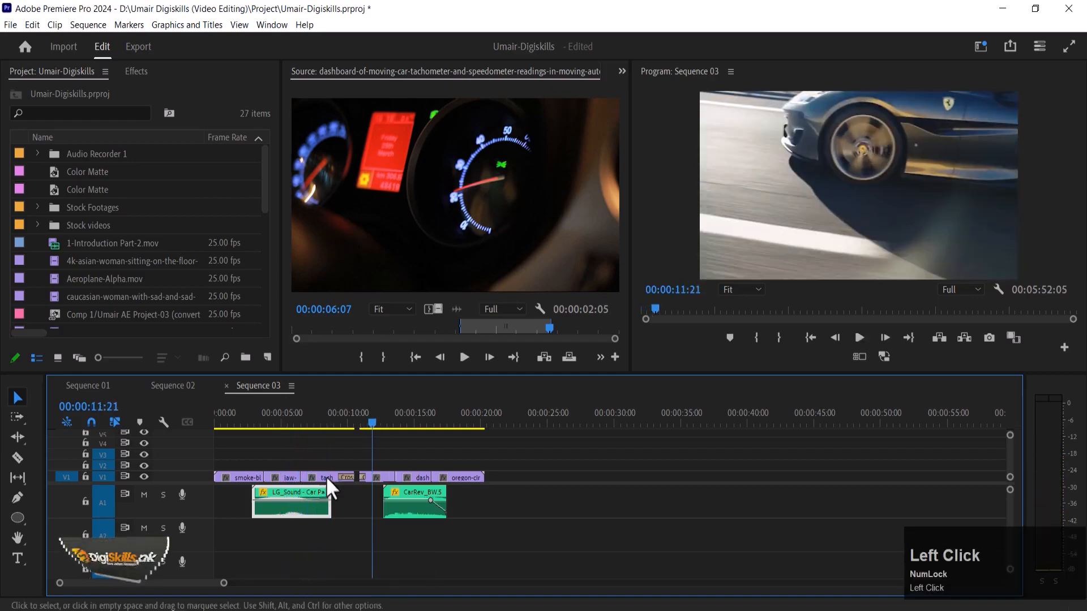
pyautogui.moveTo(287, 520); pyautogui.dragTo(480, 535)
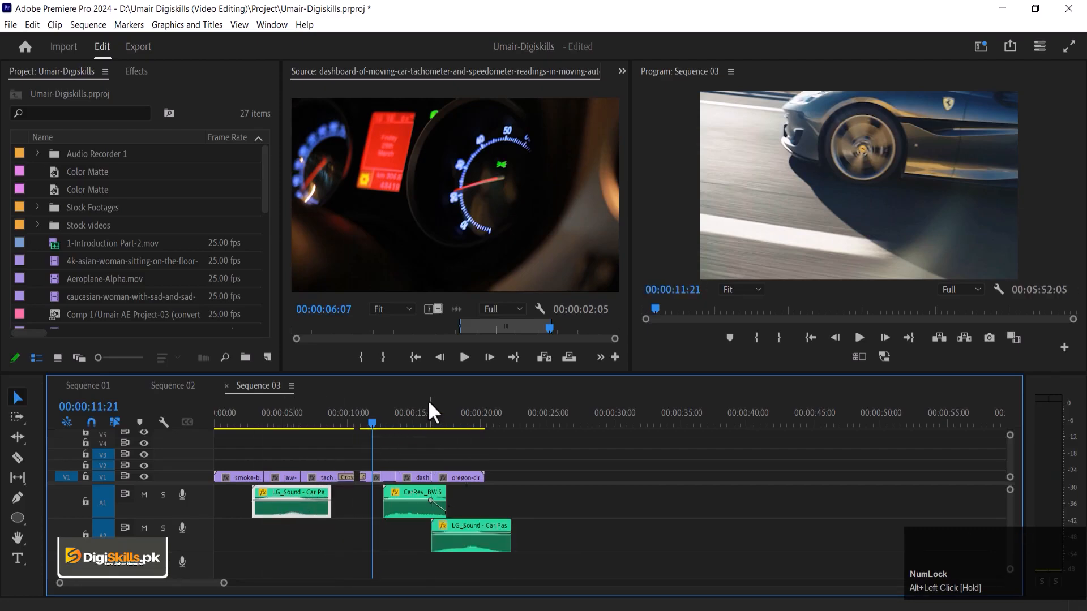
pyautogui.moveTo(467, 547); pyautogui.dragTo(452, 534)
pyautogui.moveTo(440, 420)
pyautogui.mouseDown()
pyautogui.moveTo(484, 419)
pyautogui.moveTo(423, 432)
pyautogui.mouseUp()
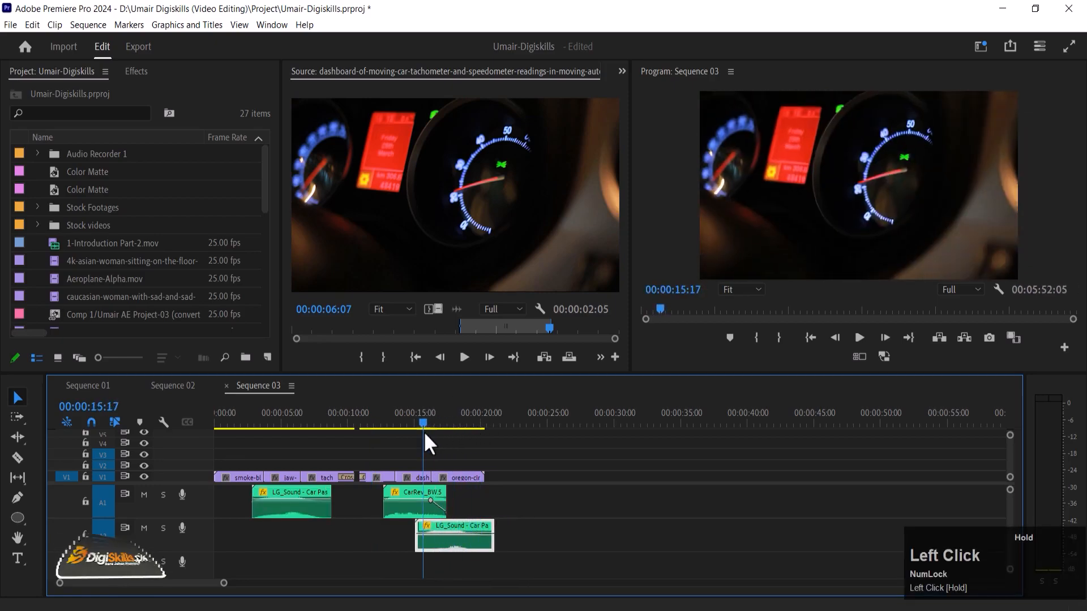
pyautogui.press('space')
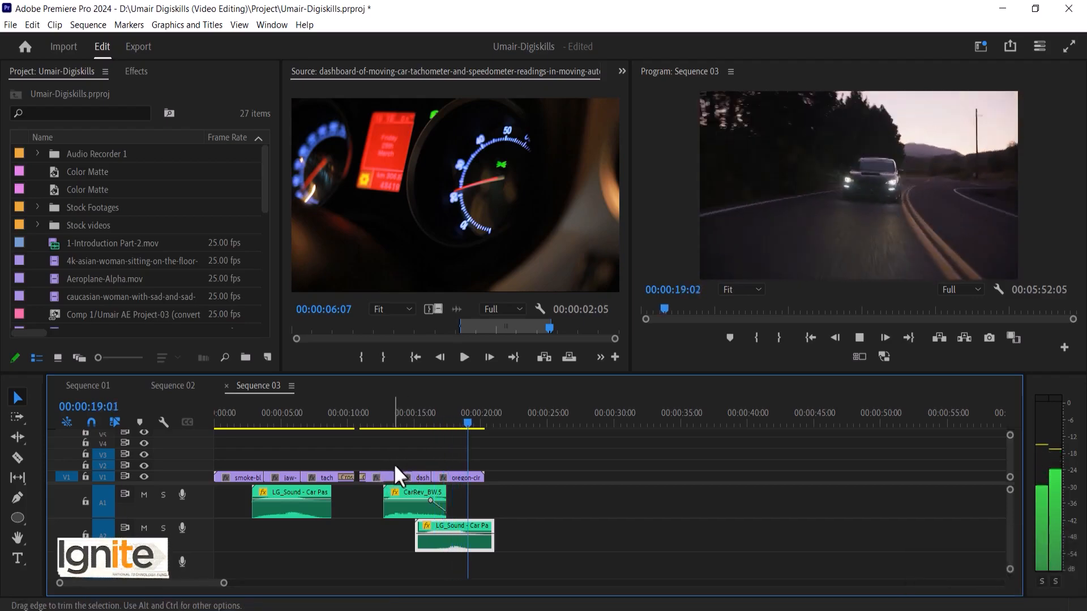
pyautogui.press('space')
pyautogui.click(352, 419)
pyautogui.press('space')
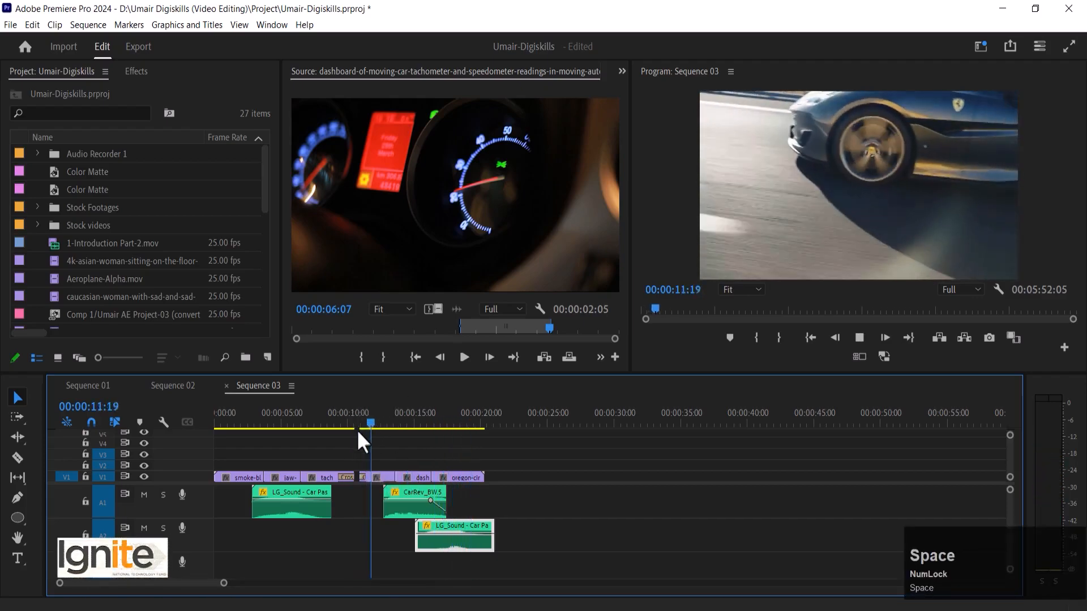
pyautogui.press('space')
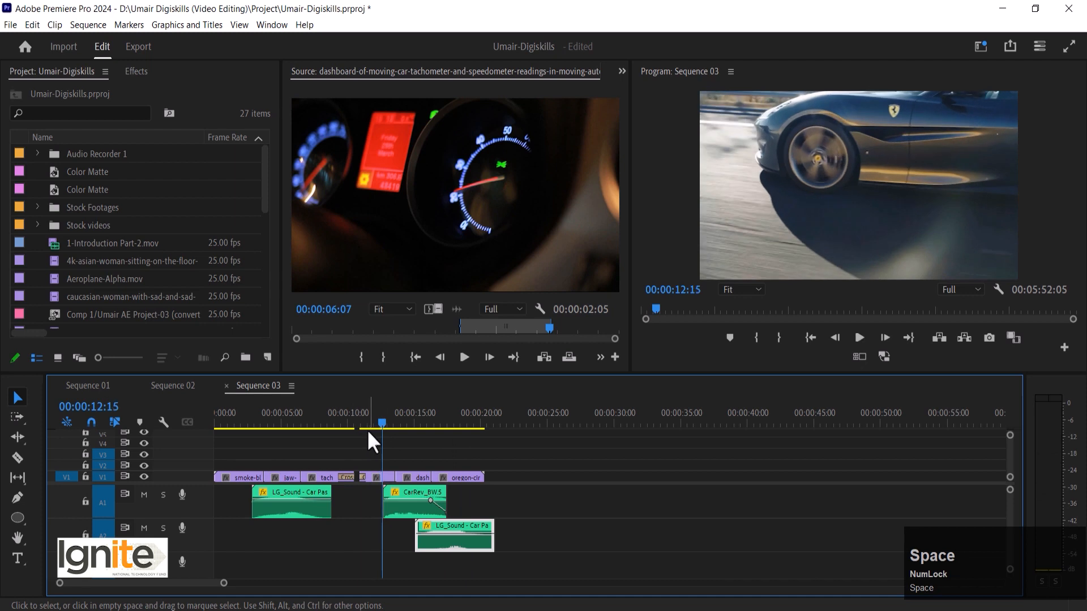
# Audition the spare LG_Sound - Car Passing V2 and V3 clips on A1 from about 00:05:40:15.
pyautogui.click(433, 419)
pyautogui.press('-')
pyautogui.press('-')
pyautogui.press('-')
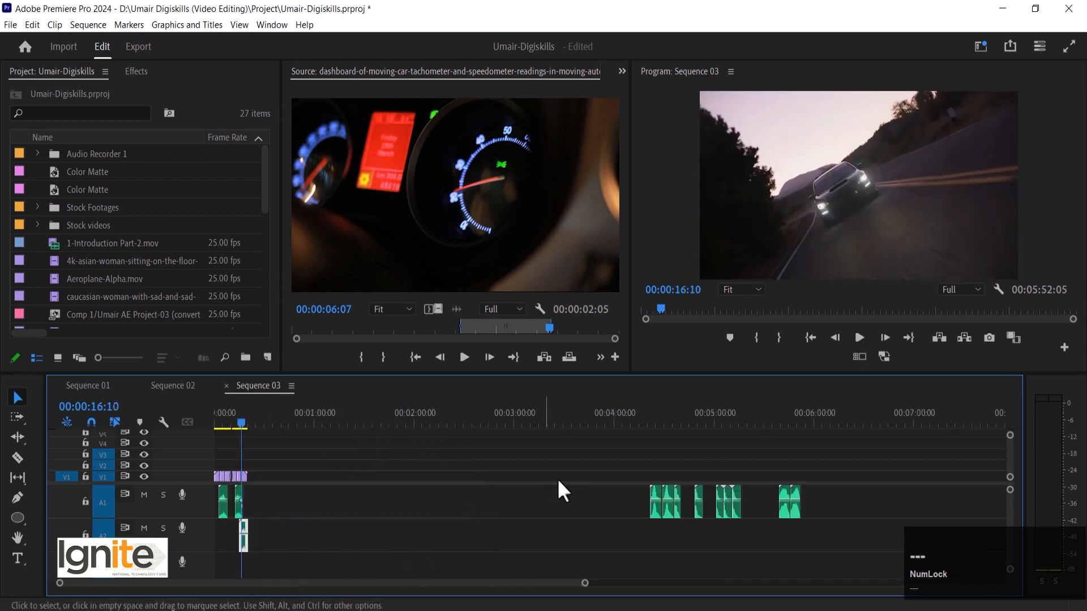
pyautogui.click(781, 419)
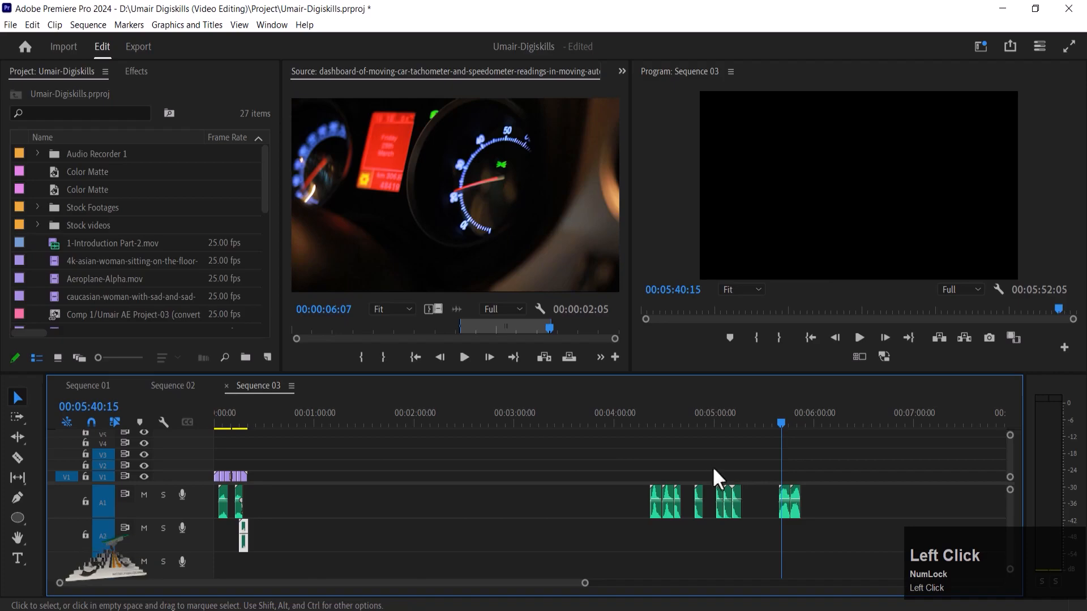
pyautogui.press('=')
pyautogui.press('=')
pyautogui.press('=')
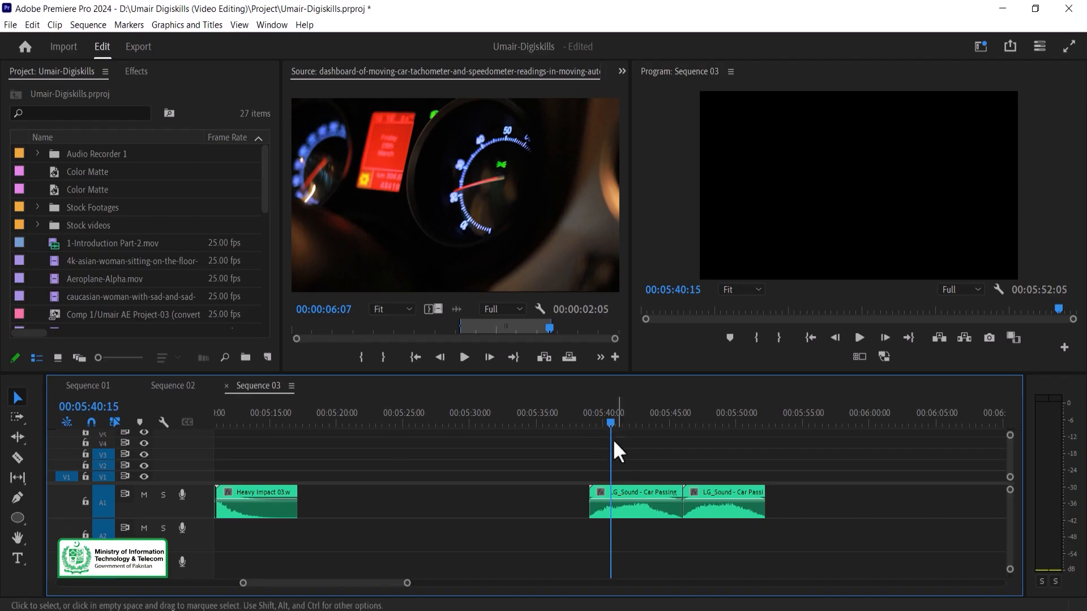
pyautogui.click(604, 416)
pyautogui.press('space')
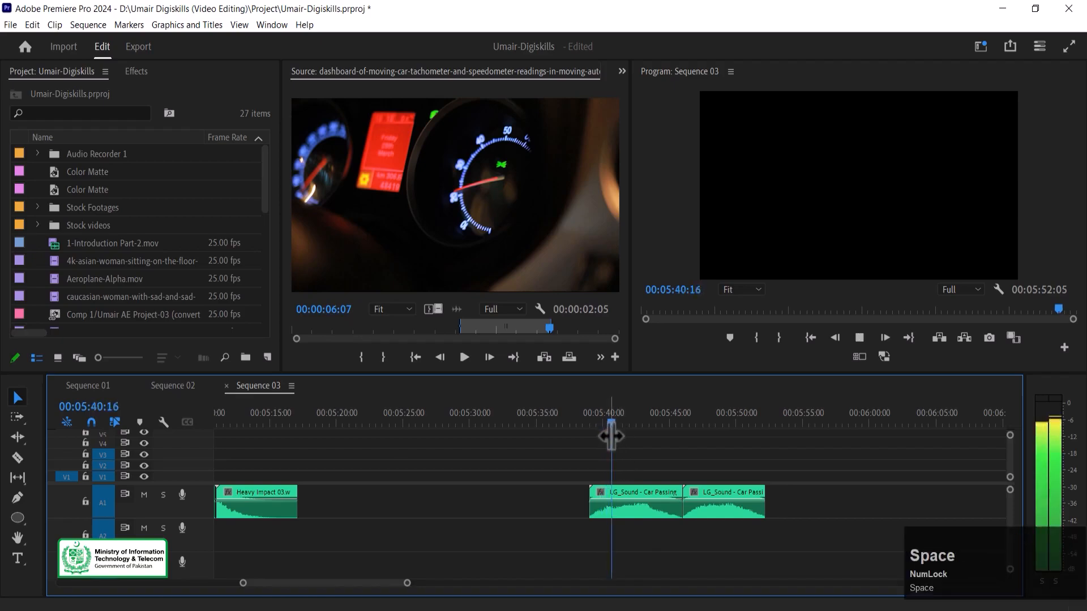
pyautogui.press('=')
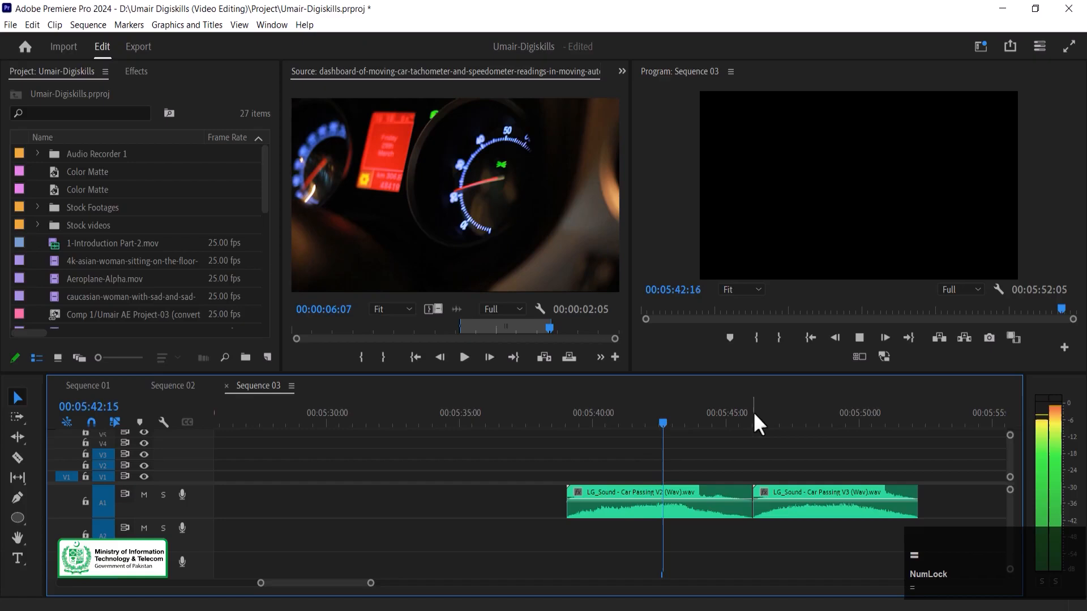
pyautogui.press('space')
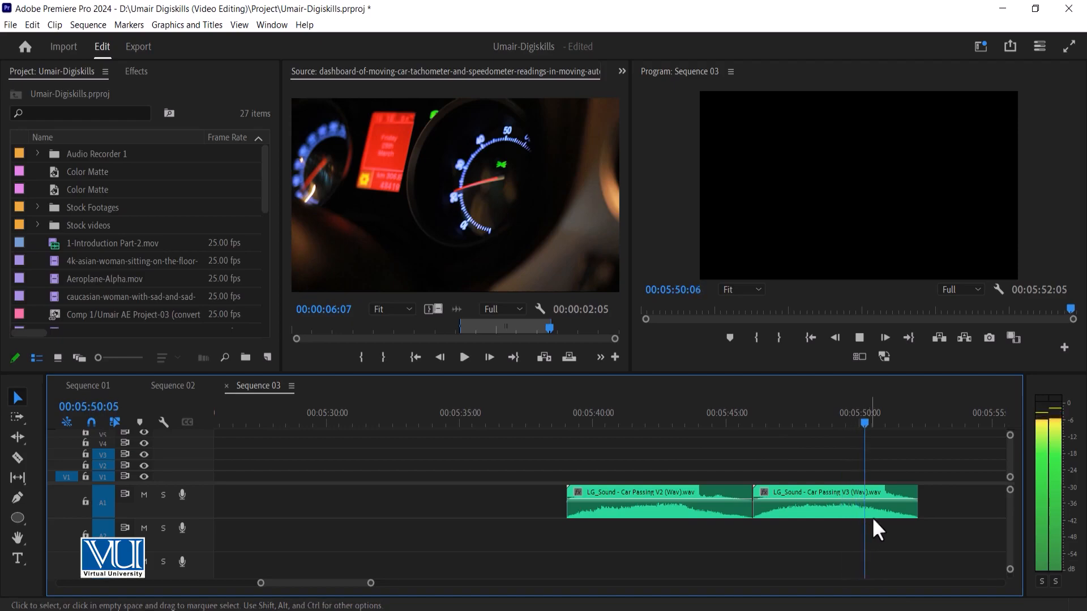
pyautogui.press('space')
# Cut the LG_Sound - Car Passing V3 clip from the far end of A1 and paste it on A1 at 00:00:23:10.
pyautogui.click(859, 506)
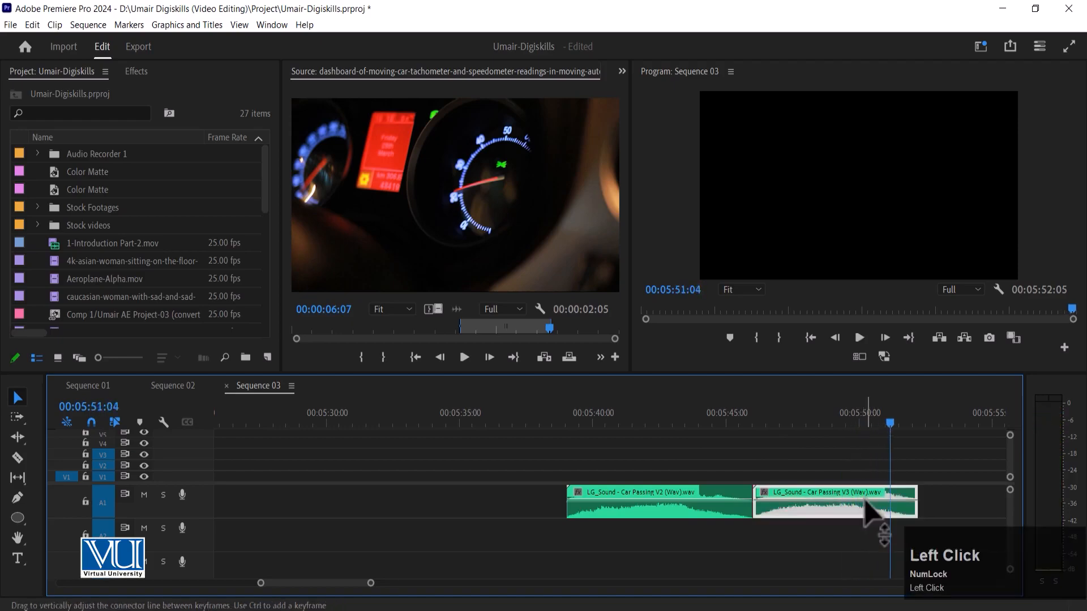
pyautogui.hotkey('ctrl', 'c')
pyautogui.hotkey('ctrl', 'x')
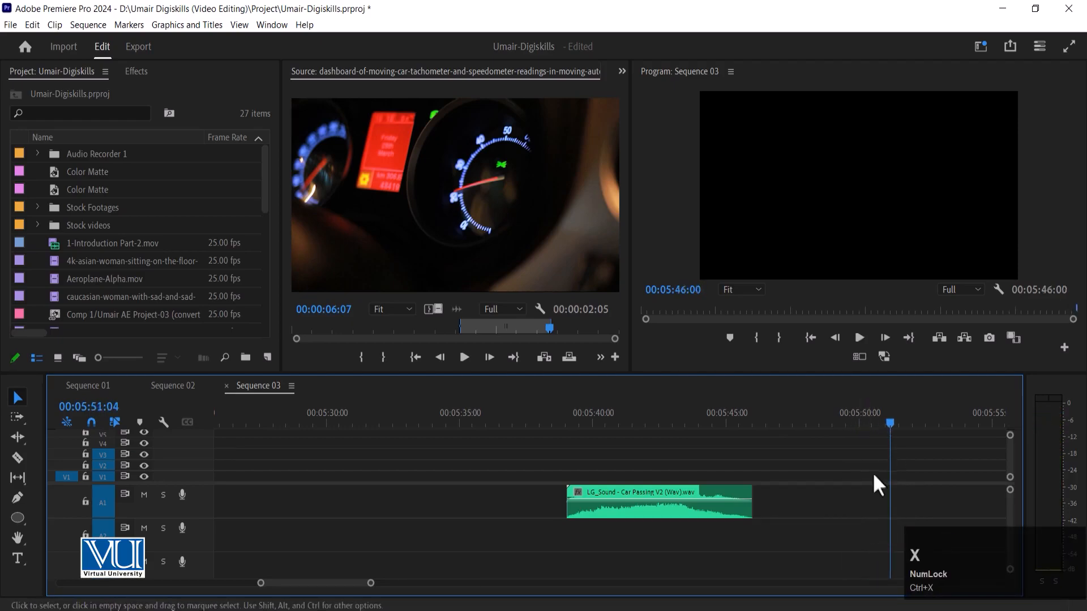
pyautogui.press('-')
pyautogui.press('-')
pyautogui.press('-')
pyautogui.press('-')
pyautogui.press('-')
pyautogui.press('-')
pyautogui.press('-')
pyautogui.click(219, 421)
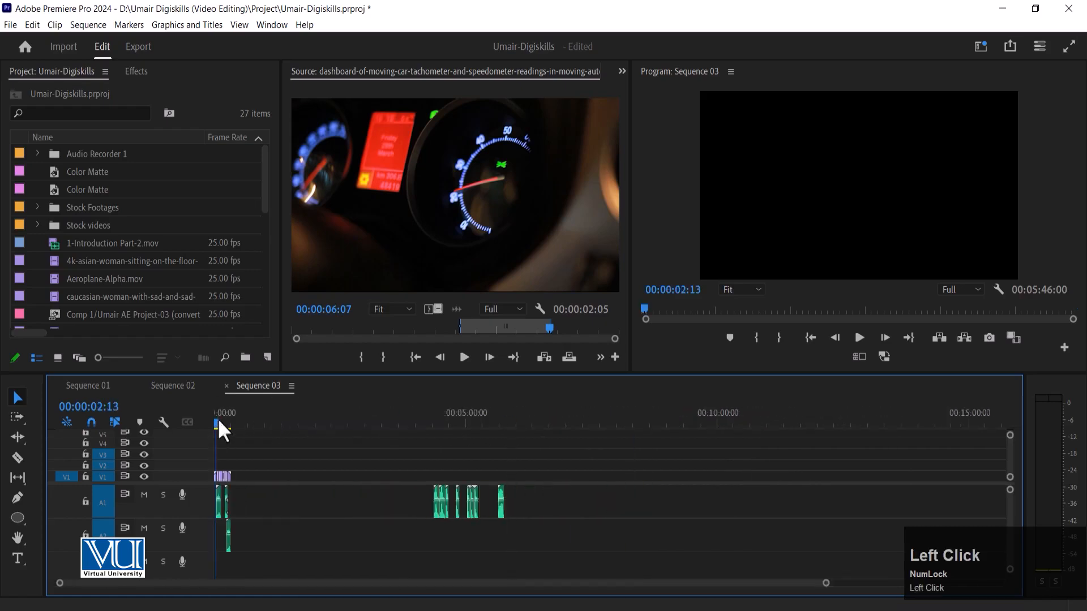
pyautogui.press('=')
pyautogui.press('=')
pyautogui.press('=')
pyautogui.press('=')
pyautogui.click(530, 421)
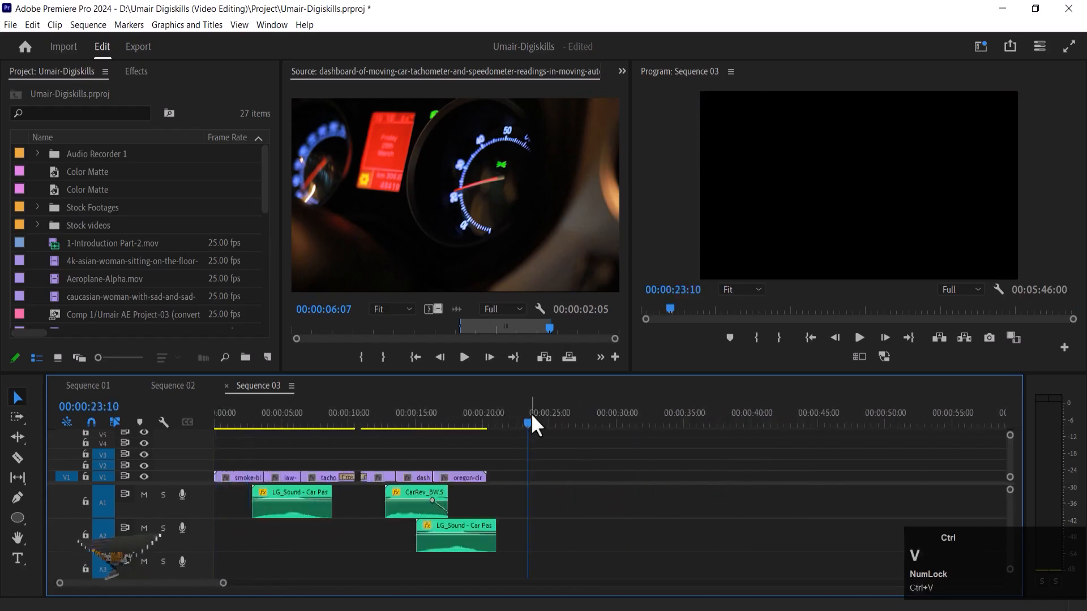
pyautogui.hotkey('ctrl', 'v')
# Move the pasted LG_Sound - Car Passing V3 clip to A3, starting at about 00:00:09:13, so its sound swells under the rome-italy clip.
pyautogui.moveTo(561, 517); pyautogui.dragTo(386, 573)
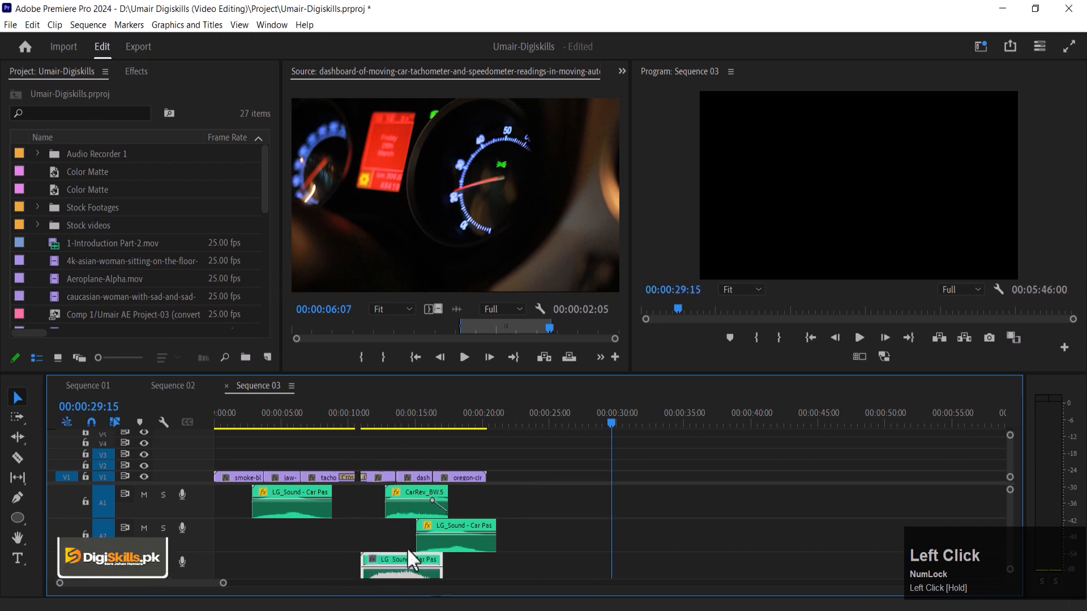
pyautogui.click(366, 420)
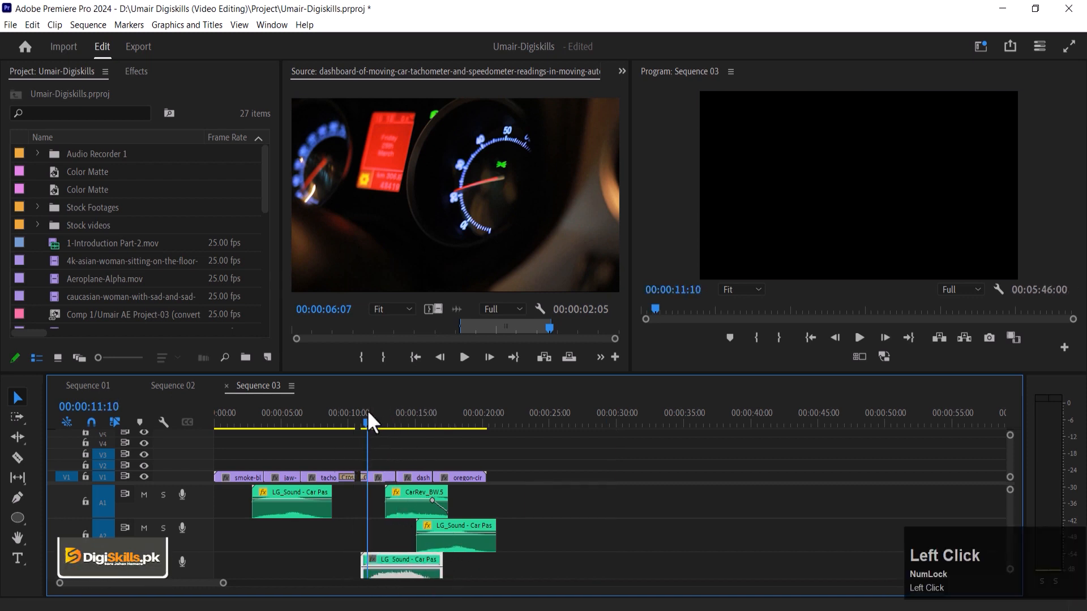
pyautogui.press('=')
pyautogui.moveTo(647, 554); pyautogui.dragTo(598, 567)
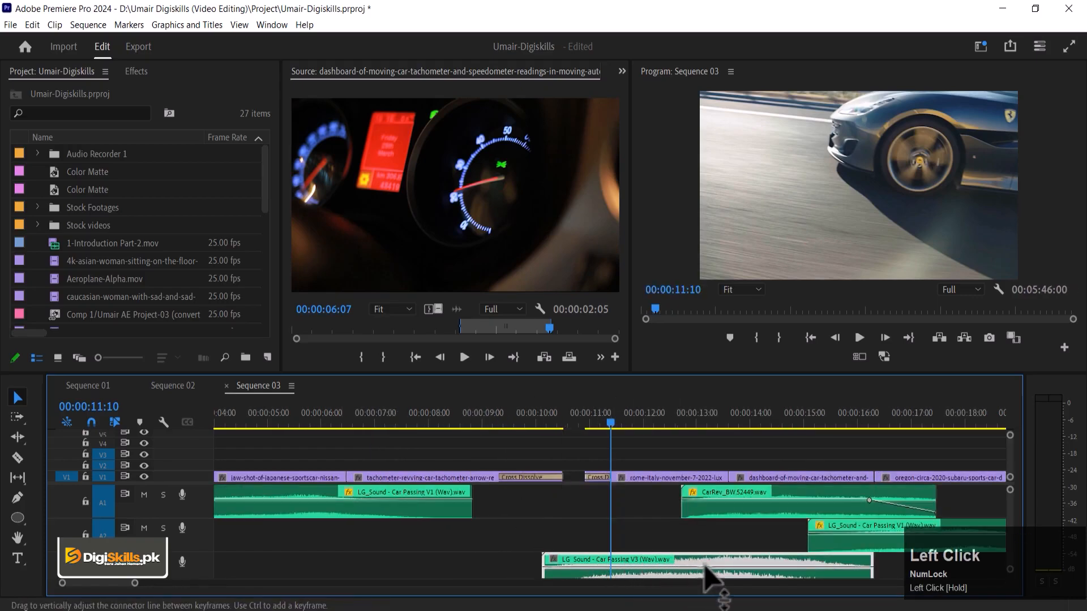
pyautogui.moveTo(724, 563); pyautogui.dragTo(705, 561)
pyautogui.moveTo(631, 414); pyautogui.dragTo(671, 425)
pyautogui.moveTo(687, 557); pyautogui.dragTo(672, 557)
pyautogui.moveTo(671, 423); pyautogui.dragTo(605, 492)
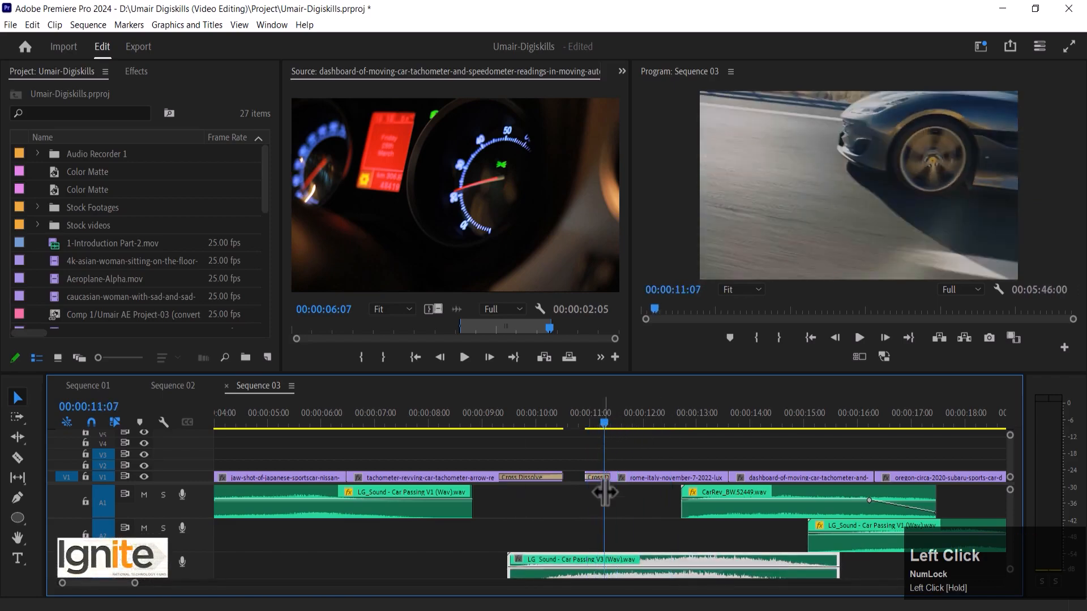
pyautogui.click(600, 422)
pyautogui.moveTo(597, 439); pyautogui.dragTo(672, 437)
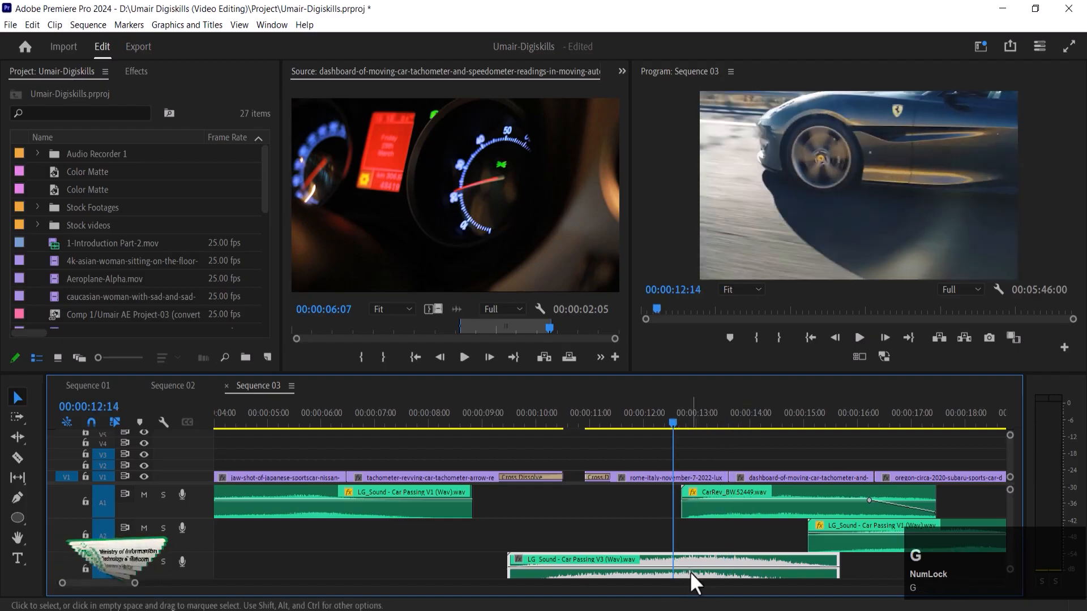
# Lower the audio gain of the LG_Sound - Car Passing V3 clip on A3 and play the sequence from 00:00:09:16.
pyautogui.press('g')
pyautogui.press('Return')
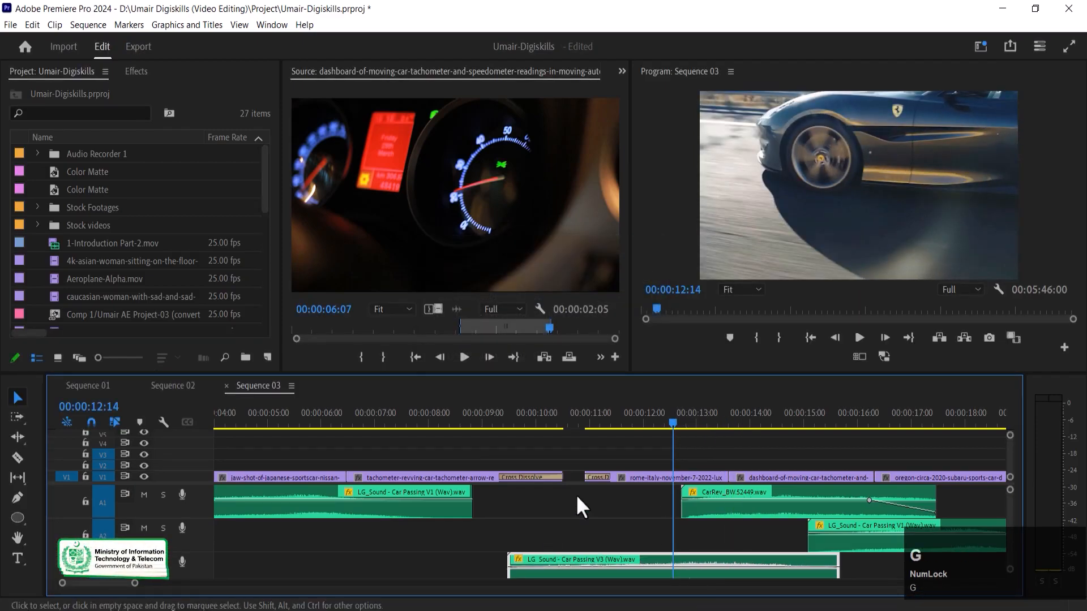
pyautogui.click(579, 421)
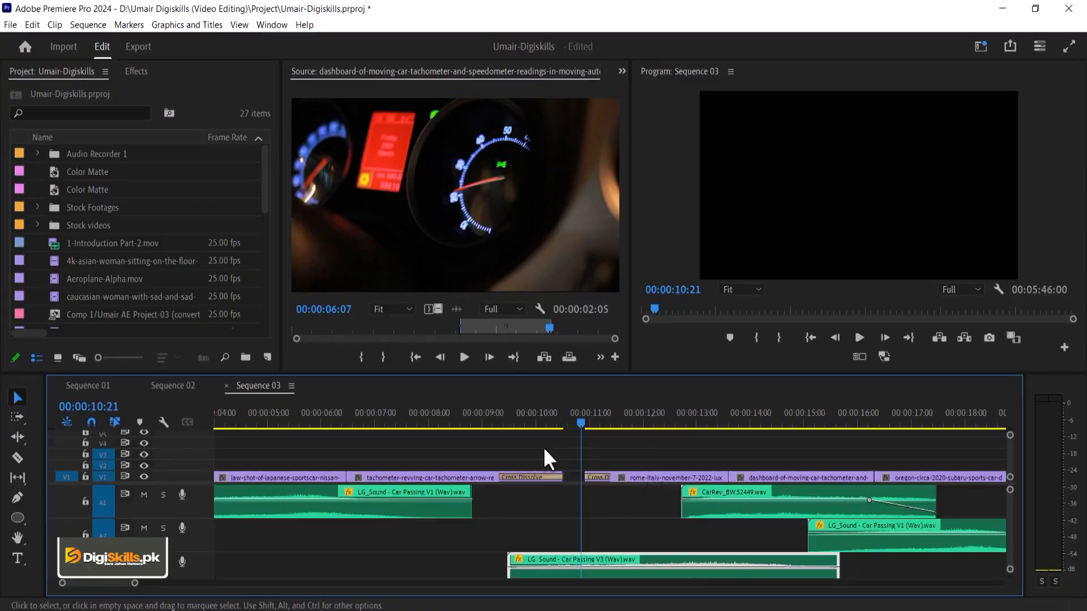
pyautogui.click(545, 422)
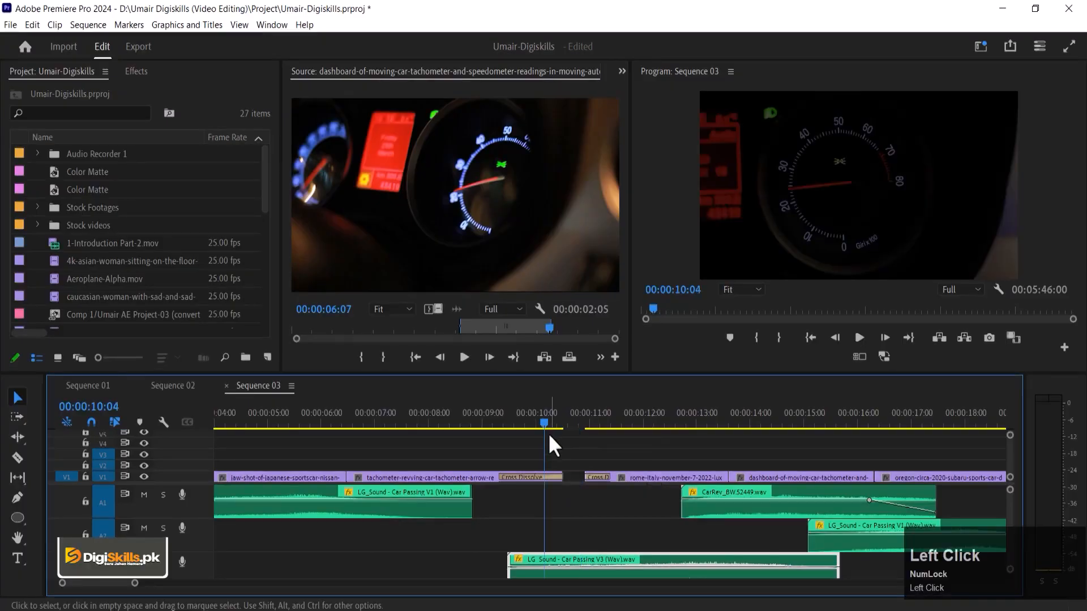
pyautogui.click(516, 422)
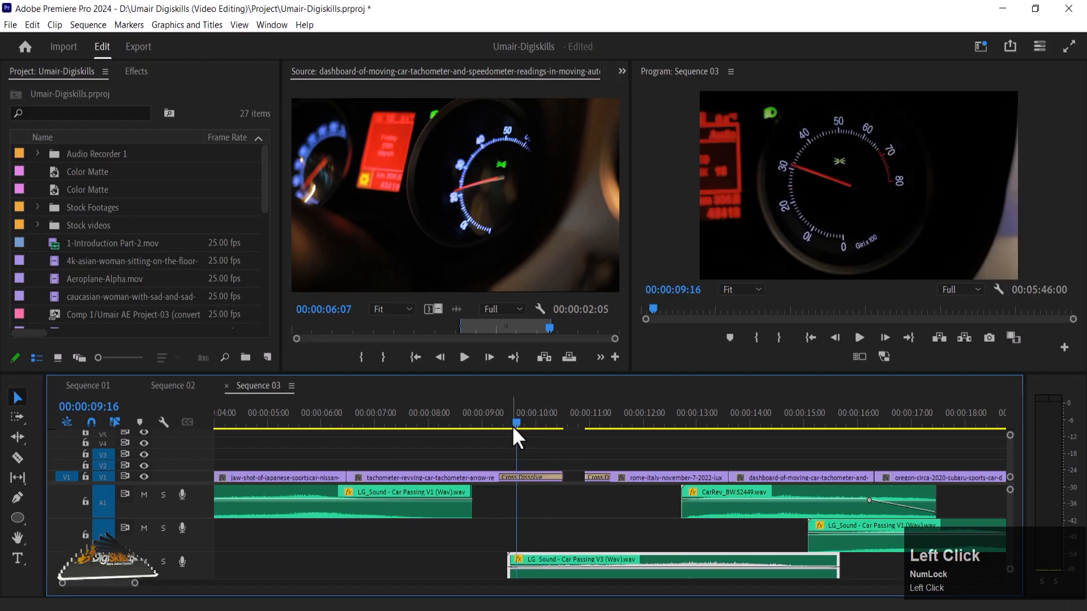
pyautogui.press('space')
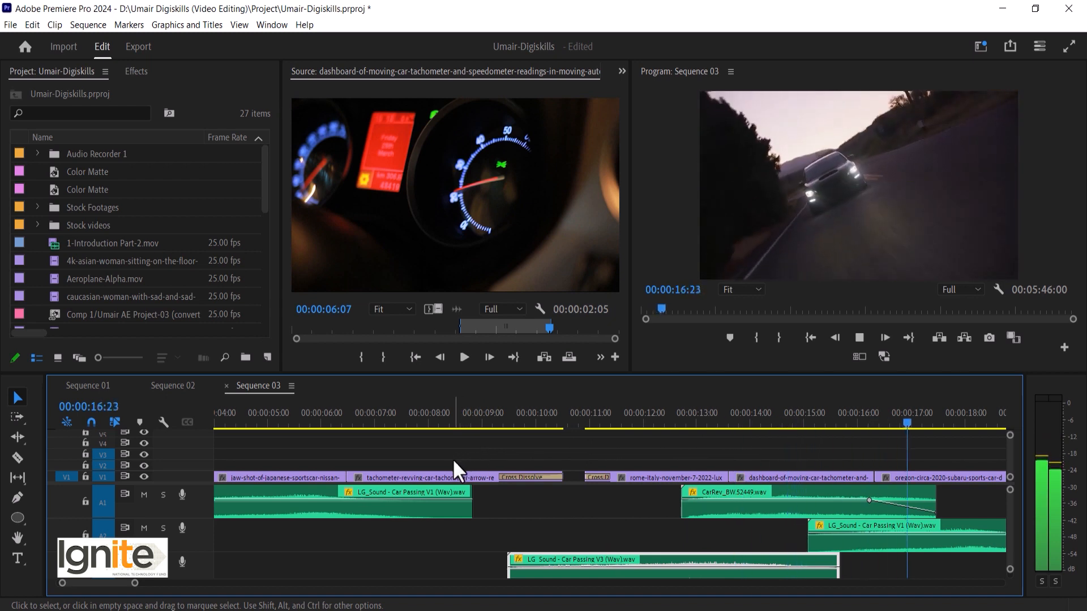
pyautogui.press('-')
pyautogui.press('-')
pyautogui.press('-')
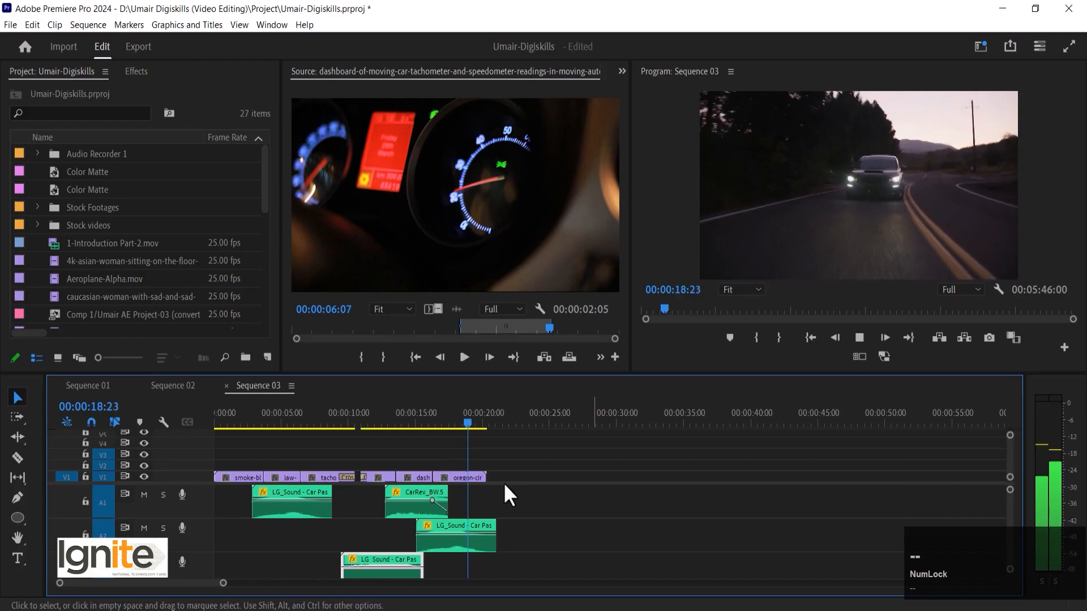
pyautogui.press('space')
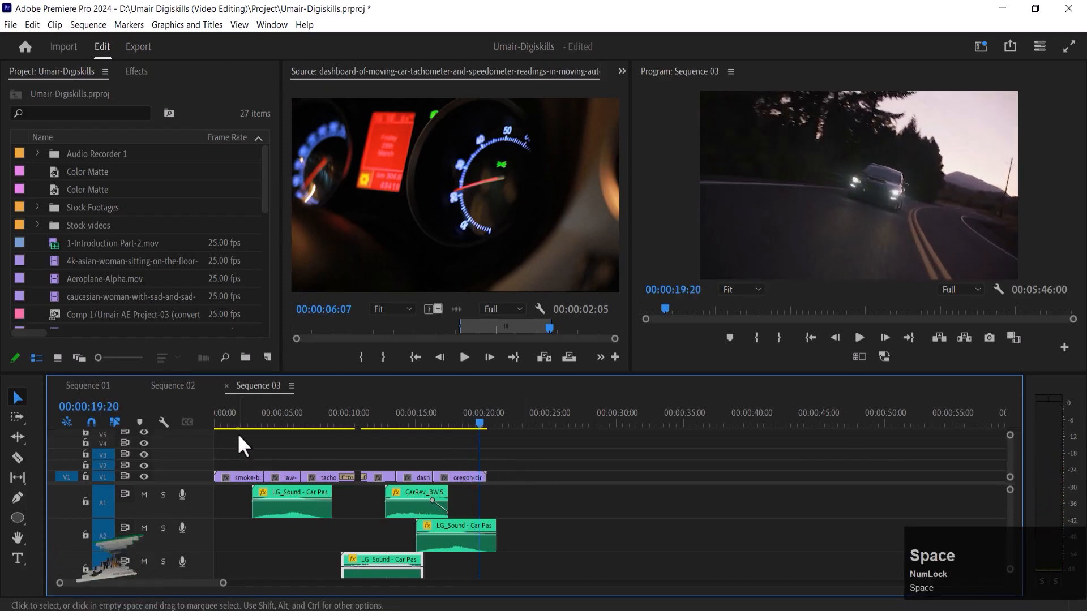
# Play Sequence 03 from its opening clips to about 00:00:08:02 to check the car sounds.
pyautogui.click(230, 410)
pyautogui.press('=')
pyautogui.press('Up')
pyautogui.press('space')
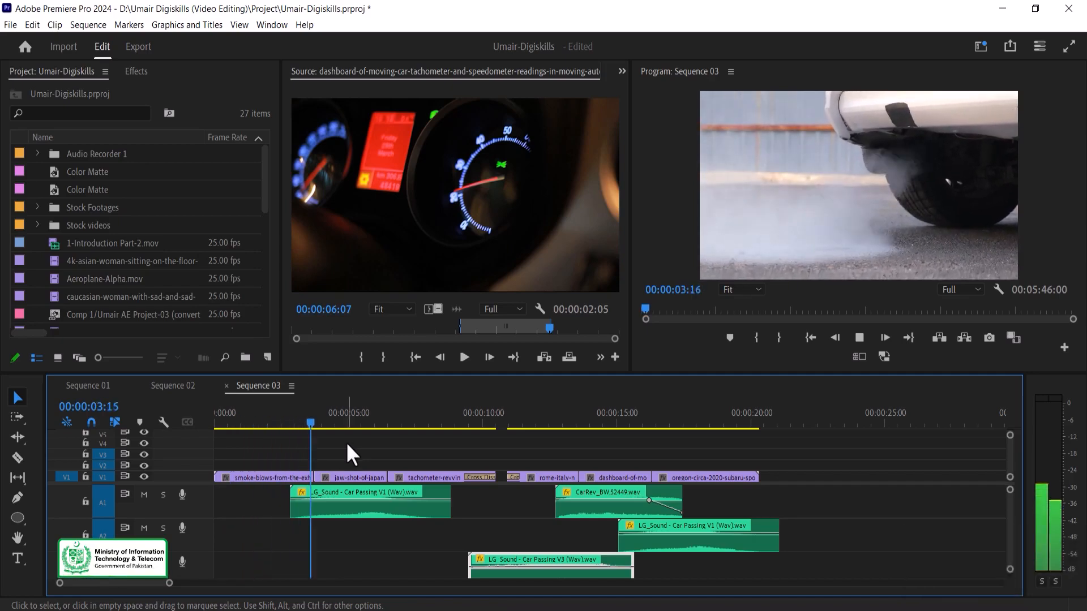
pyautogui.press('space')
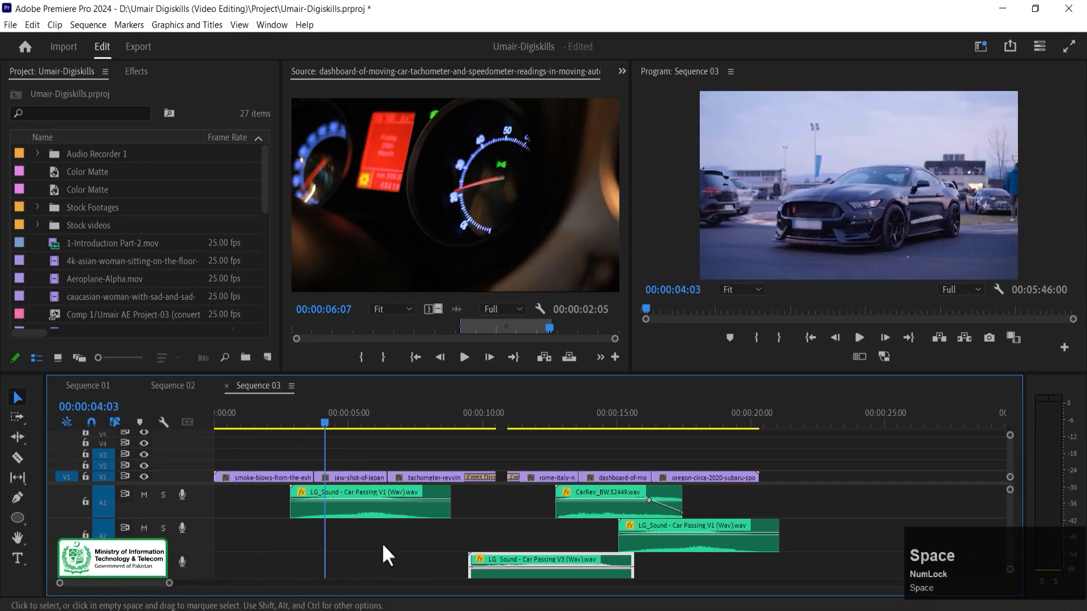
pyautogui.press('space')
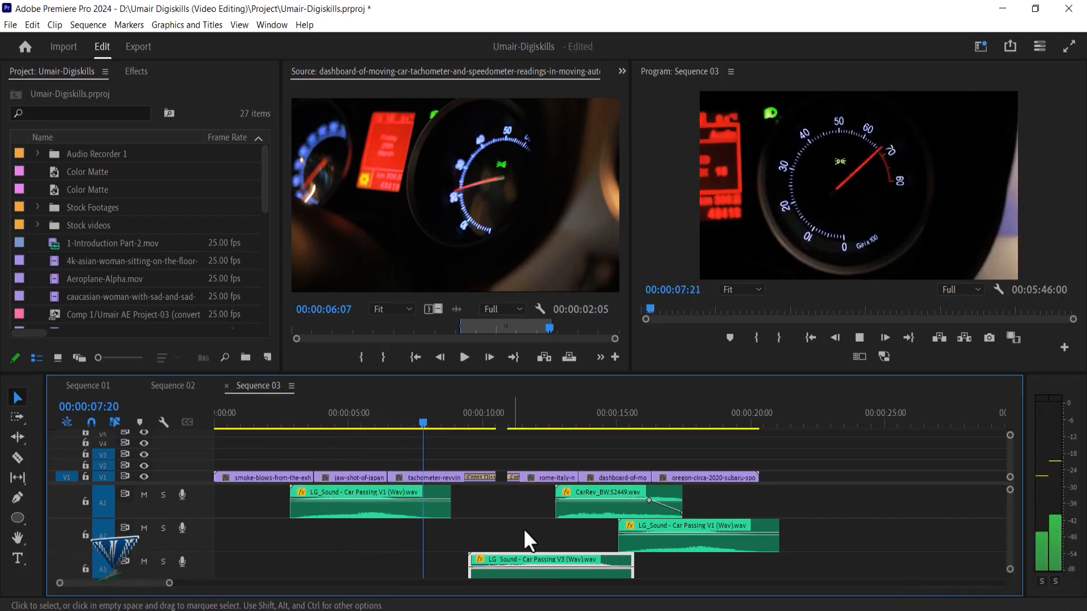
pyautogui.press('space')
# Duplicate the CarRev_BW.52449 clip from A1 onto A2 at about 00:00:06:04, under the tachometer clip, and play it.
pyautogui.click(597, 389)
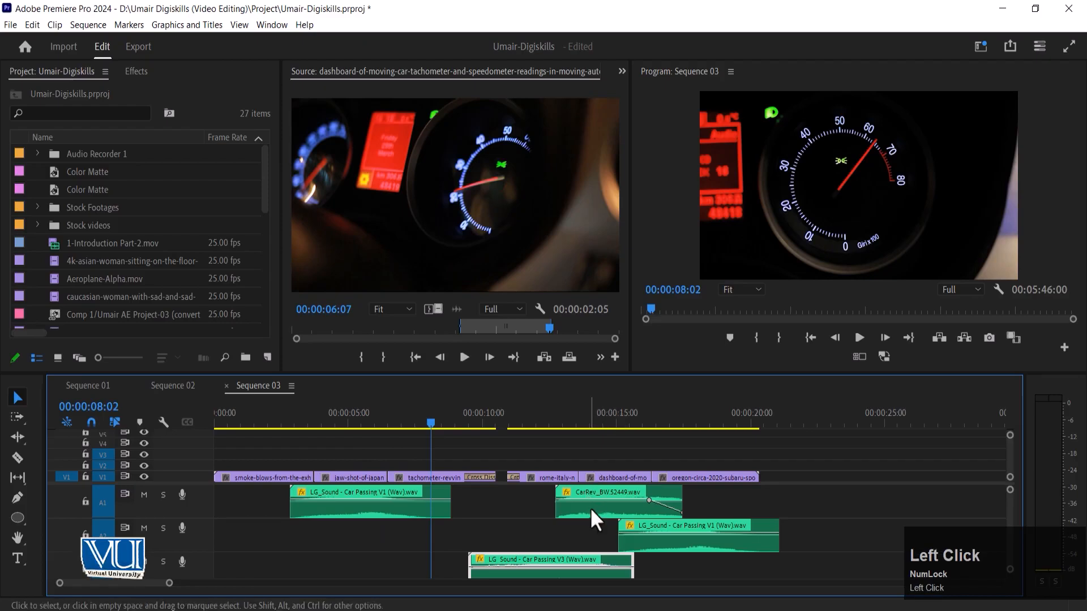
pyautogui.moveTo(598, 508); pyautogui.dragTo(463, 526)
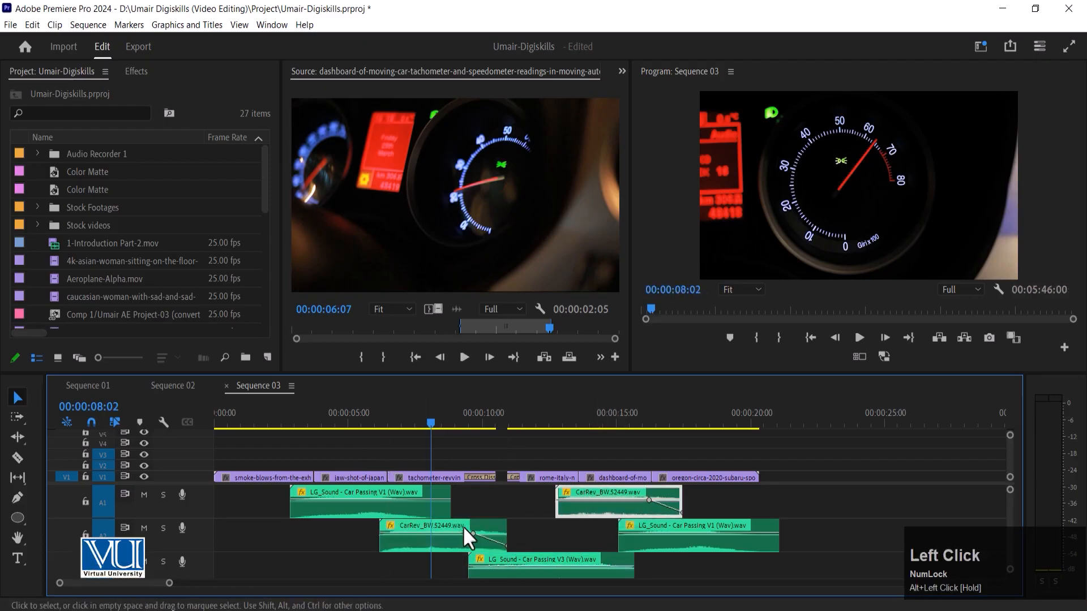
pyautogui.press('space')
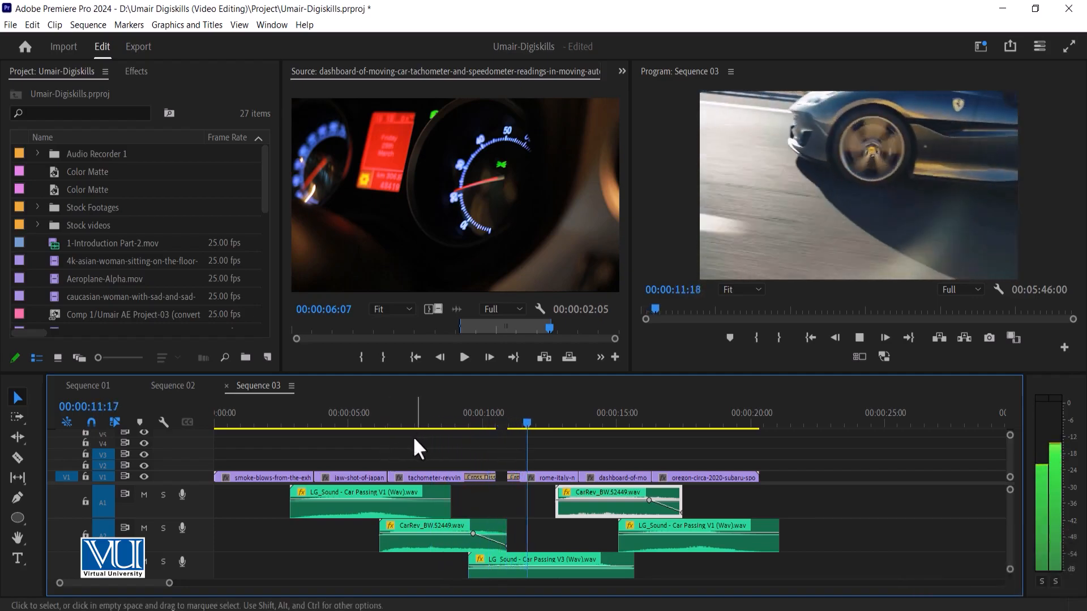
pyautogui.press('space')
# Audition the two spare Car Passing By Fast clips at the far end of A1 from about 00:04:23:10.
pyautogui.click(206, 423)
pyautogui.press('space')
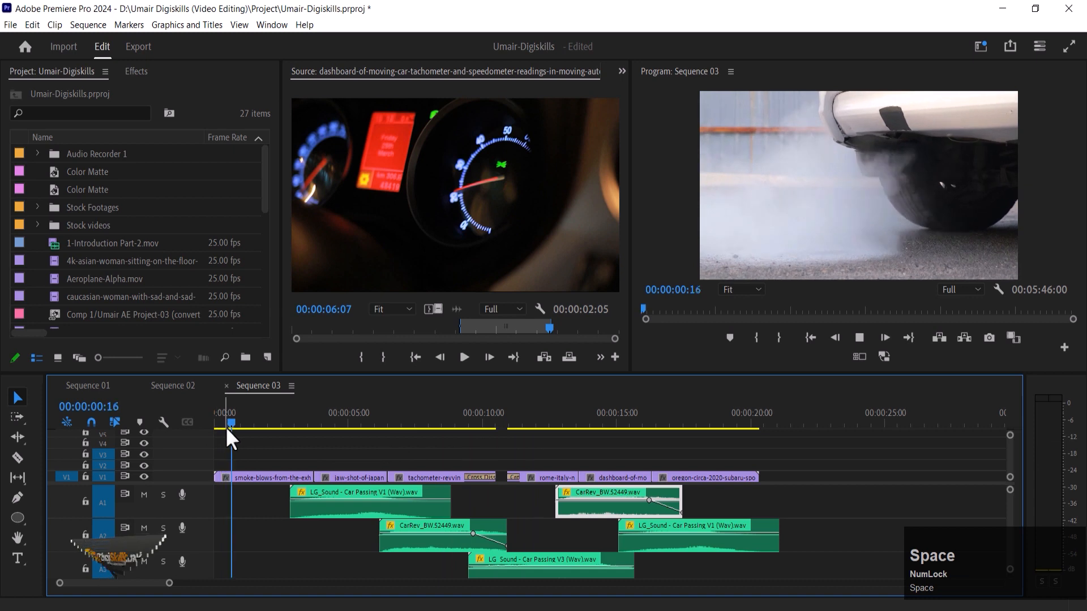
pyautogui.press('-')
pyautogui.press('-')
pyautogui.press('-')
pyautogui.press('-')
pyautogui.press('-')
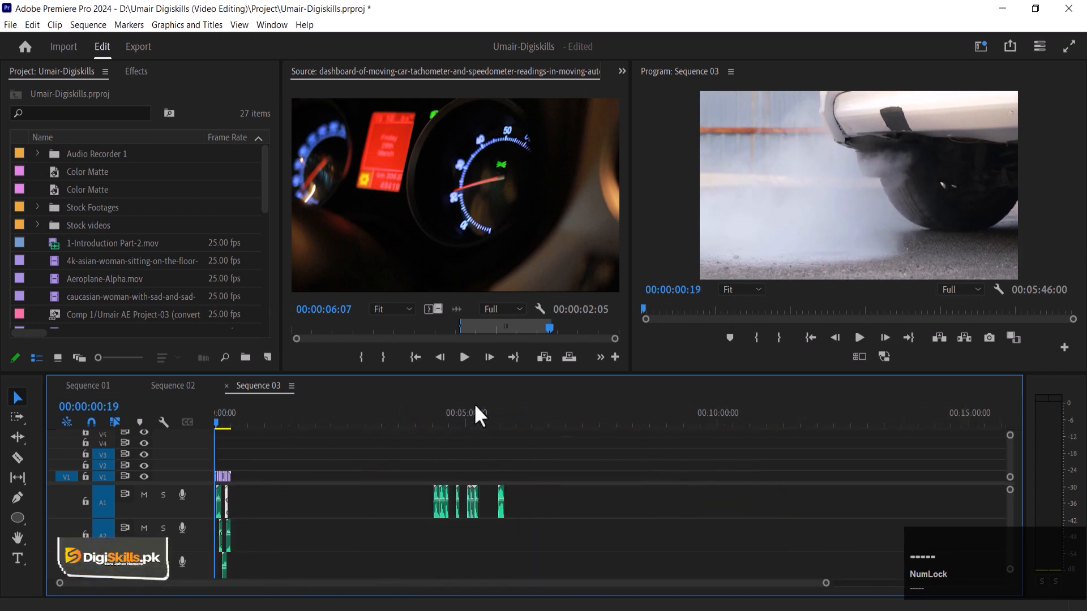
pyautogui.click(475, 406)
pyautogui.press('=')
pyautogui.press('=')
pyautogui.press('=')
pyautogui.press('=')
pyautogui.press('space')
pyautogui.press('-')
pyautogui.press('-')
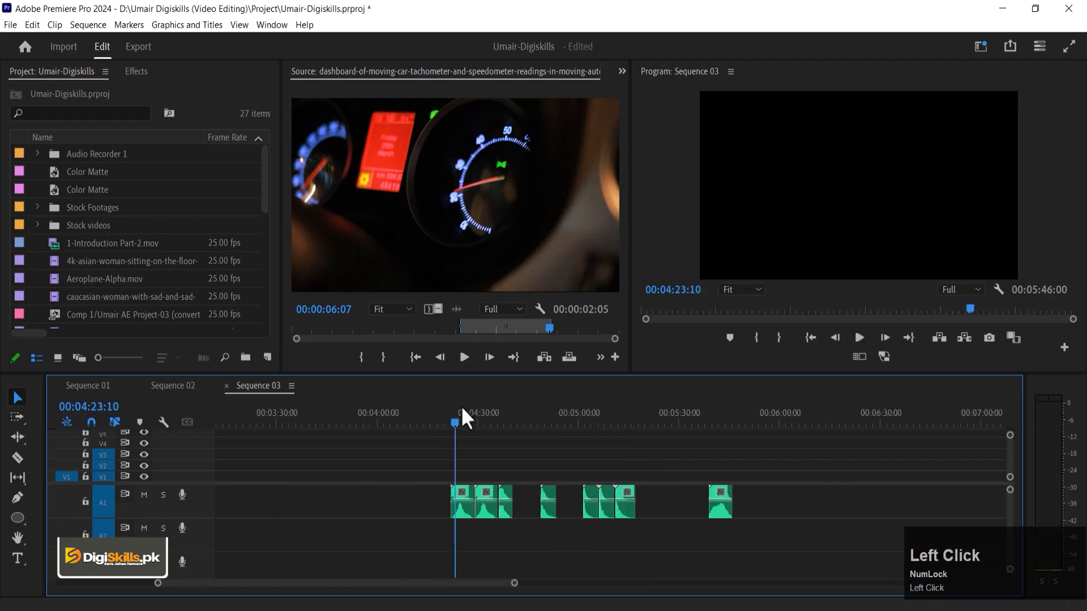
pyautogui.press('space')
pyautogui.press('=')
pyautogui.press('=')
pyautogui.press('=')
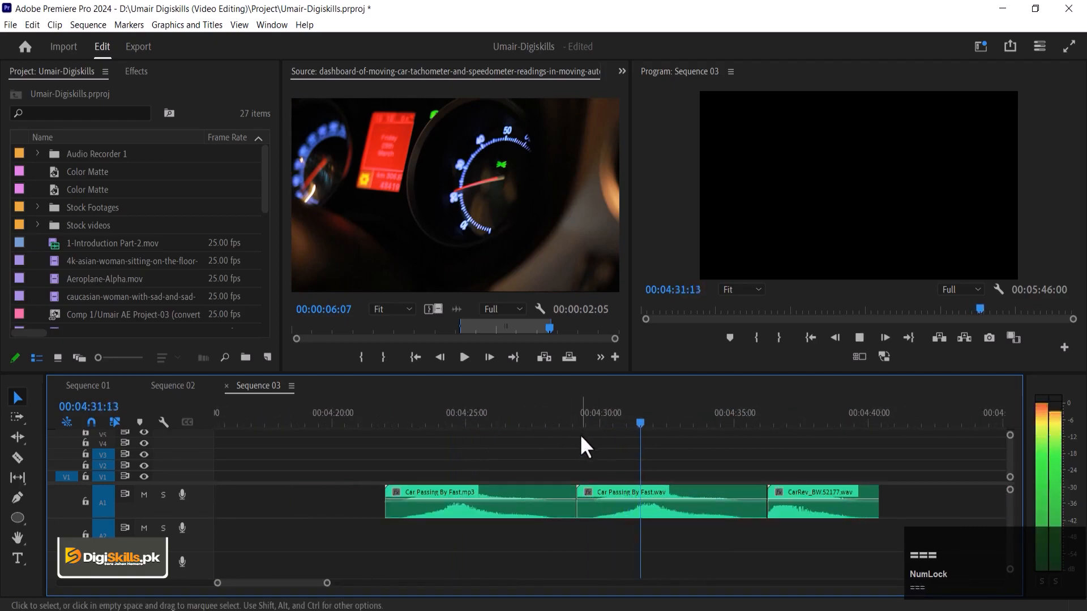
pyautogui.press('space')
pyautogui.click(436, 416)
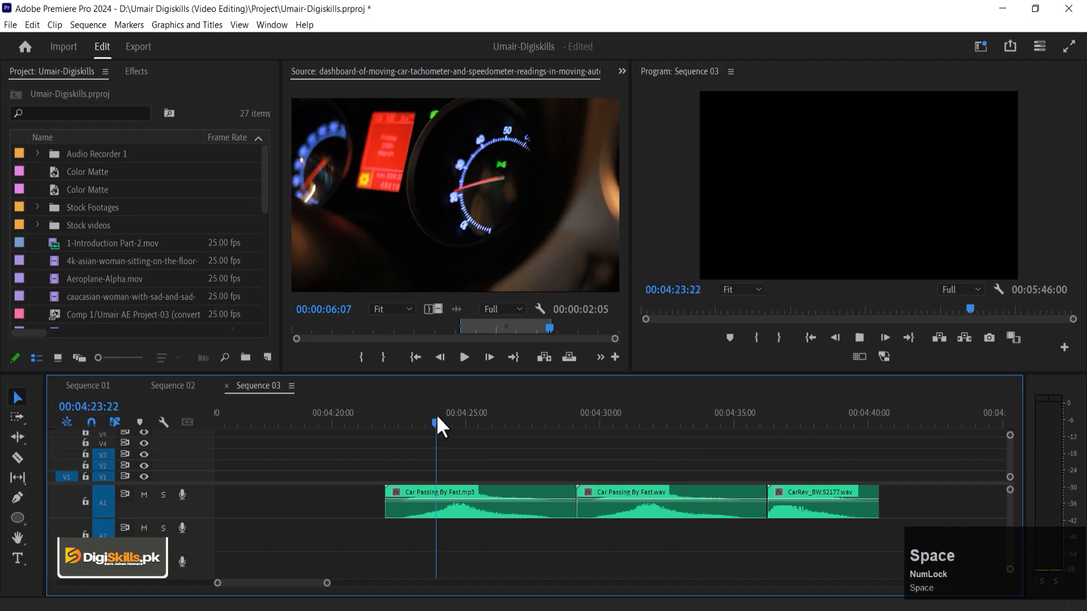
# Audition the spare CarRev_BW.52177 clip on A1 from about 00:04:36:11.
pyautogui.click(773, 392)
pyautogui.press('space')
pyautogui.click(773, 416)
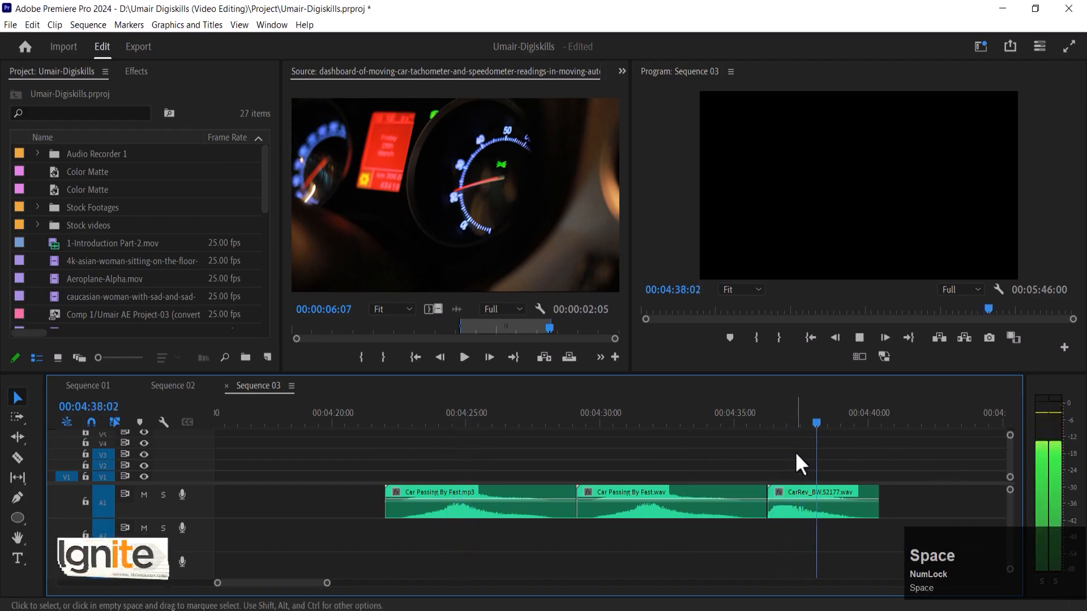
pyautogui.press('-')
pyautogui.press('-')
pyautogui.press('-')
pyautogui.press('space')
# Audition the spare CarRev_BW.53169 clip on A1 from about 00:04:49:00.
pyautogui.click(672, 412)
pyautogui.press('space')
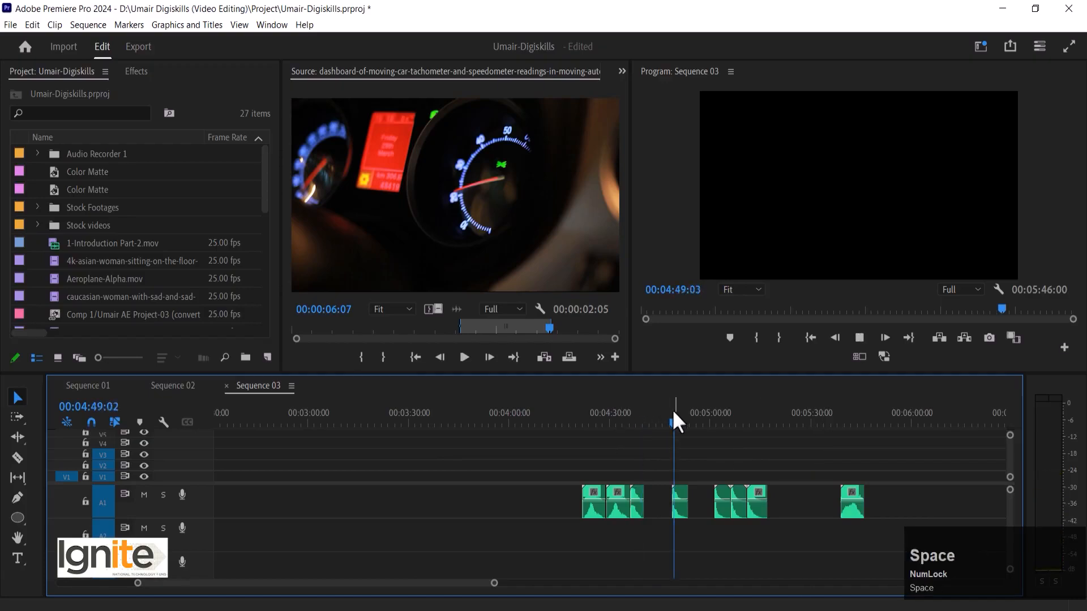
pyautogui.press('=')
pyautogui.press('=')
pyautogui.press('=')
pyautogui.click(581, 419)
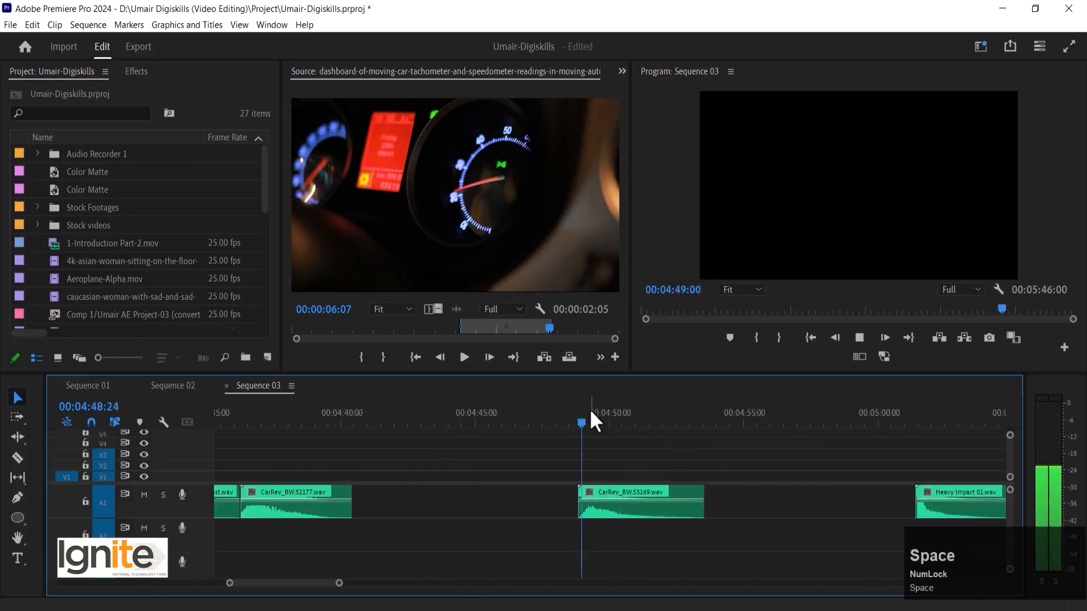
# Copy the CarRev_BW.53169 clip and paste it on A1 after the edited clips, at about 00:00:21:12.
pyautogui.click(649, 501)
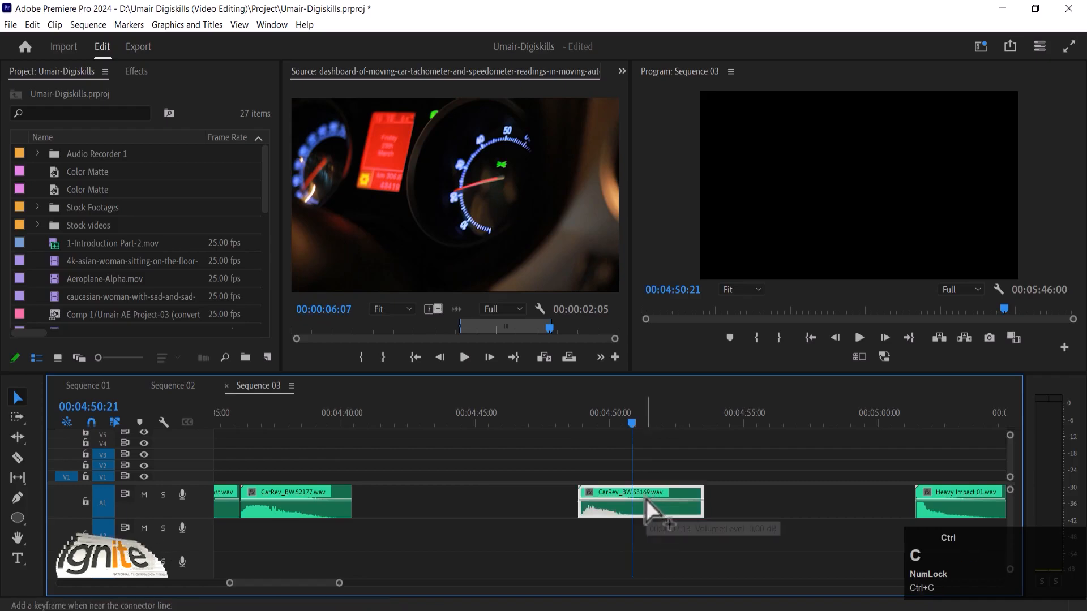
pyautogui.press('Home')
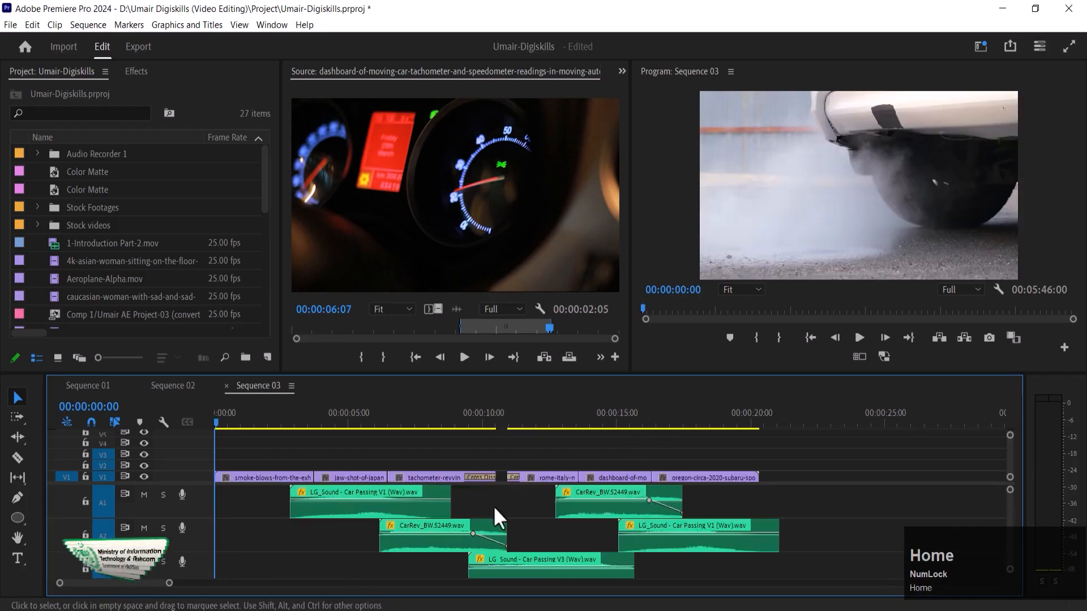
pyautogui.hotkey('ctrl', 'v')
pyautogui.hotkey('ctrl', 'z')
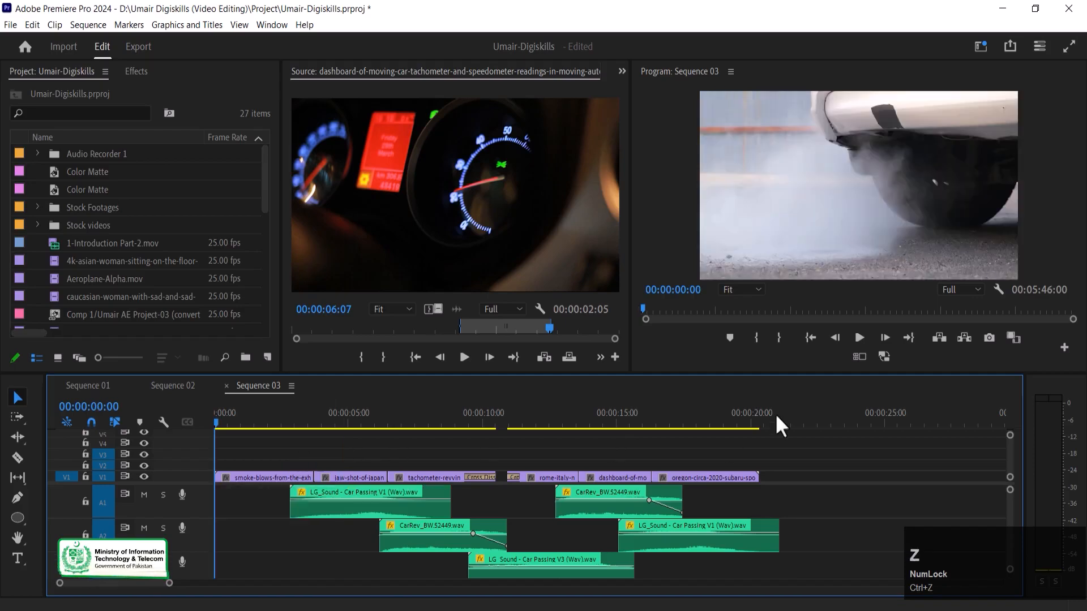
pyautogui.click(790, 415)
pyautogui.hotkey('ctrl', 'v')
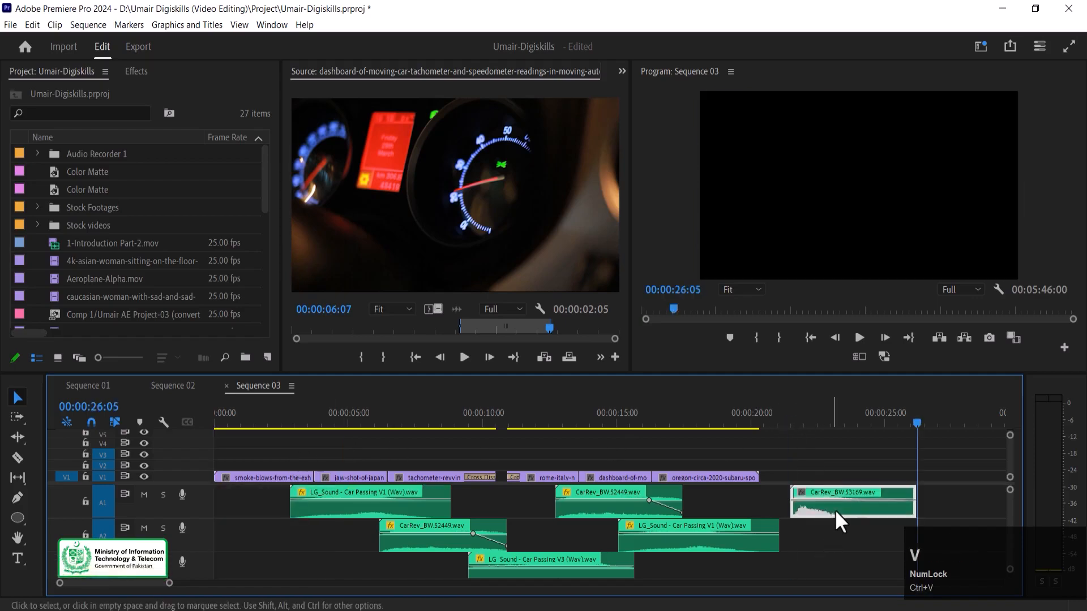
# Move the pasted CarRev_BW.53169 clip to the start of A2, ending at about 00:00:04:05, and play it.
pyautogui.moveTo(921, 507); pyautogui.dragTo(239, 525)
pyautogui.moveTo(227, 413); pyautogui.dragTo(209, 443)
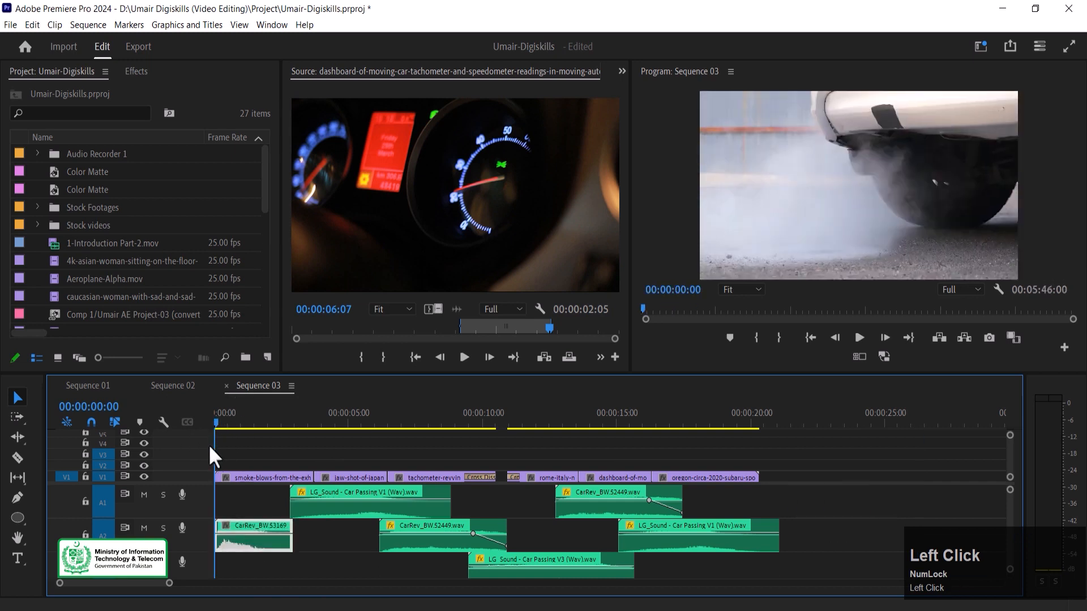
pyautogui.press('space')
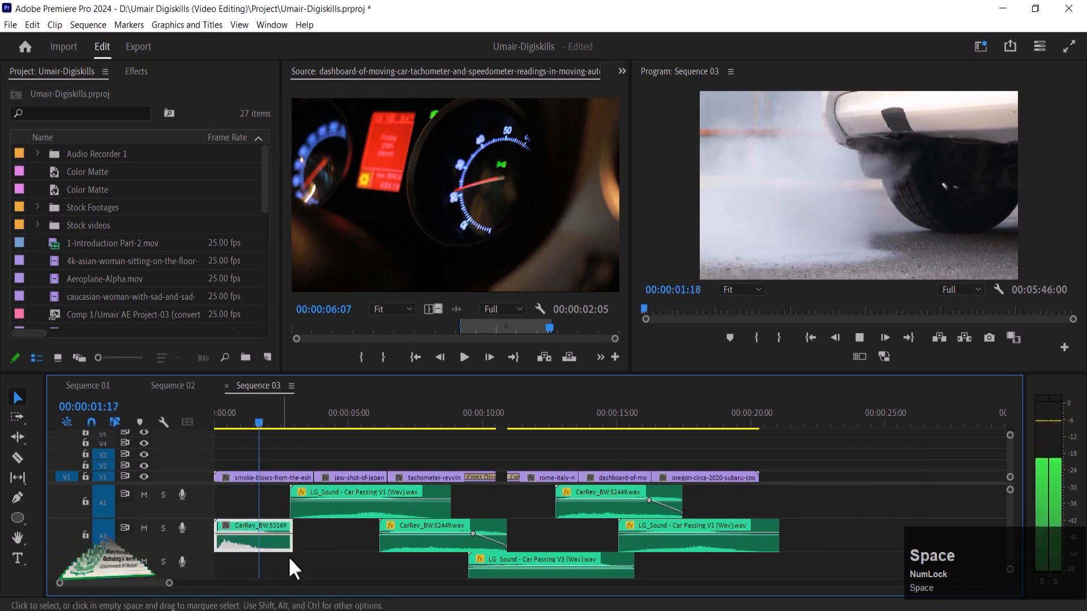
pyautogui.moveTo(292, 538); pyautogui.dragTo(315, 553)
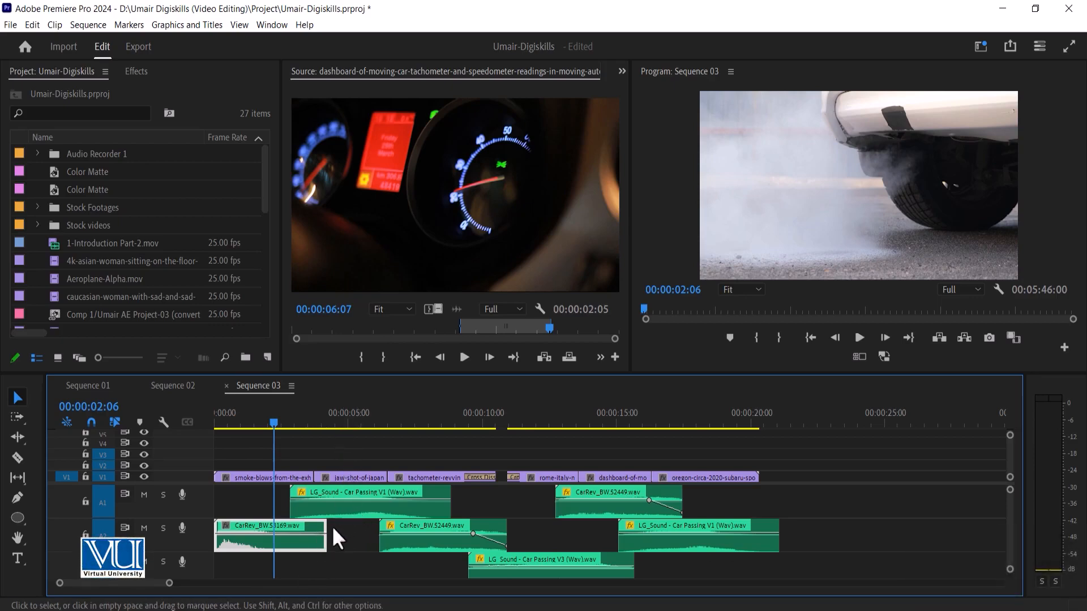
pyautogui.moveTo(280, 409); pyautogui.dragTo(206, 423)
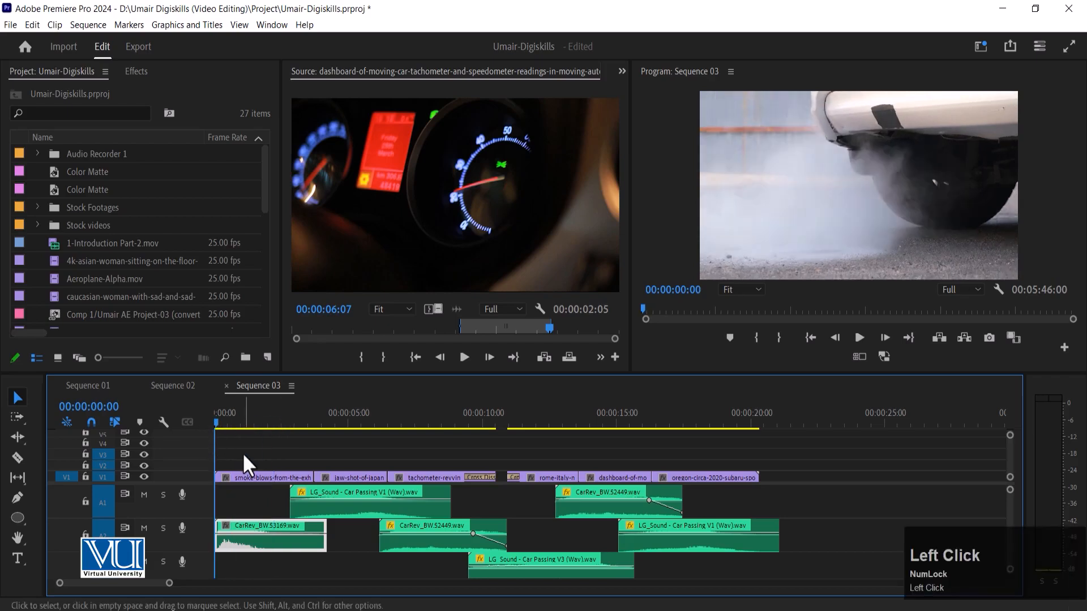
# Nudge the CarRev_BW.53169 clip on A2 10 frames later, to start at 00:00:00:10, and play the opening shot.
pyautogui.hotkey('alt', 'shift', 'Right')
pyautogui.hotkey('alt', 'shift', 'Right')
pyautogui.press('space')
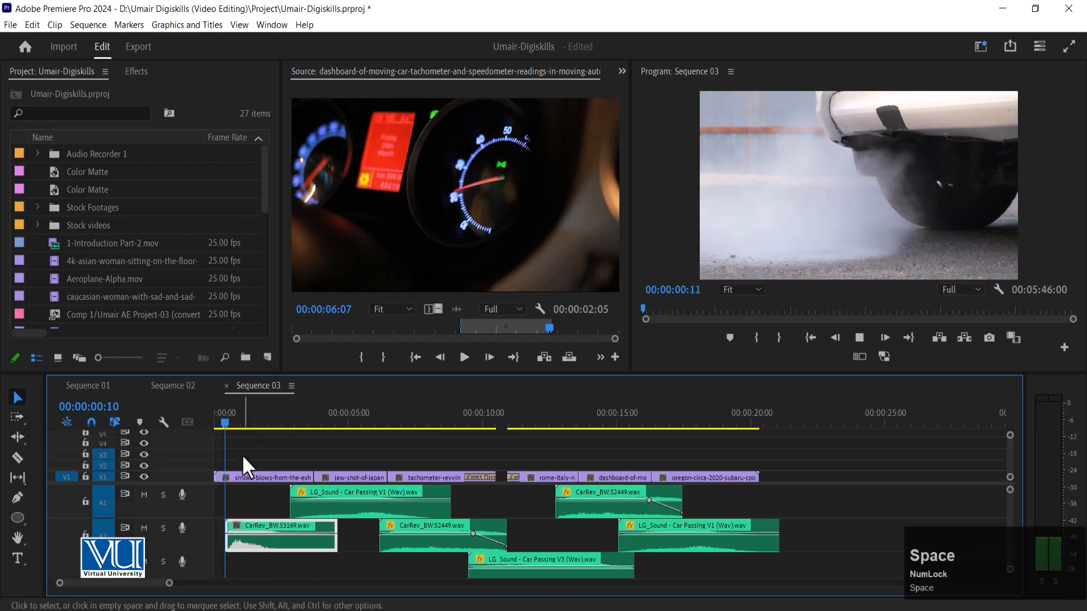
pyautogui.press('space')
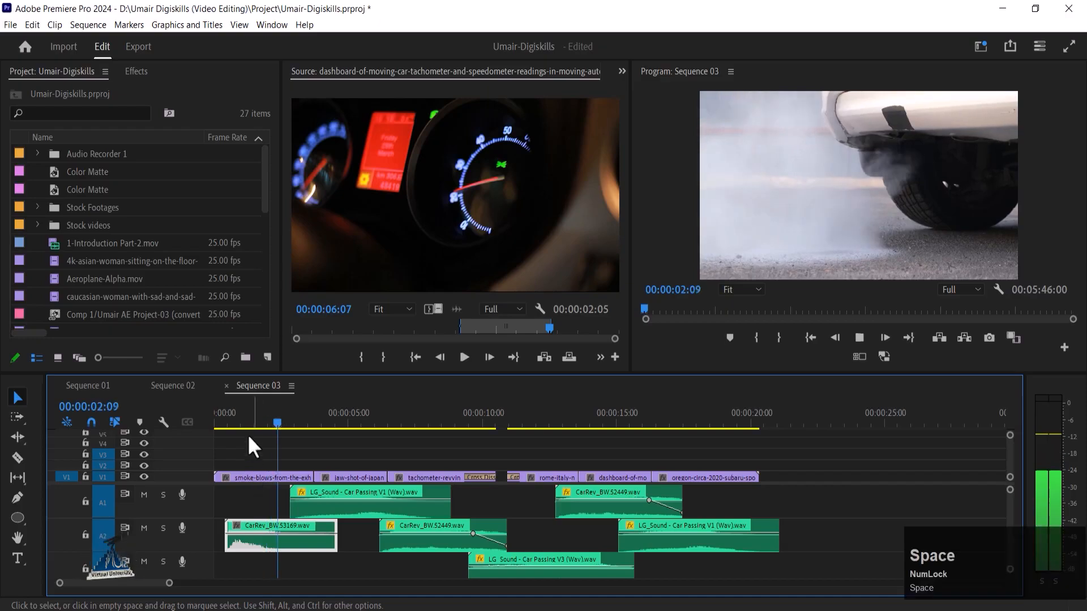
pyautogui.click(235, 416)
pyautogui.press('space')
pyautogui.press('space')
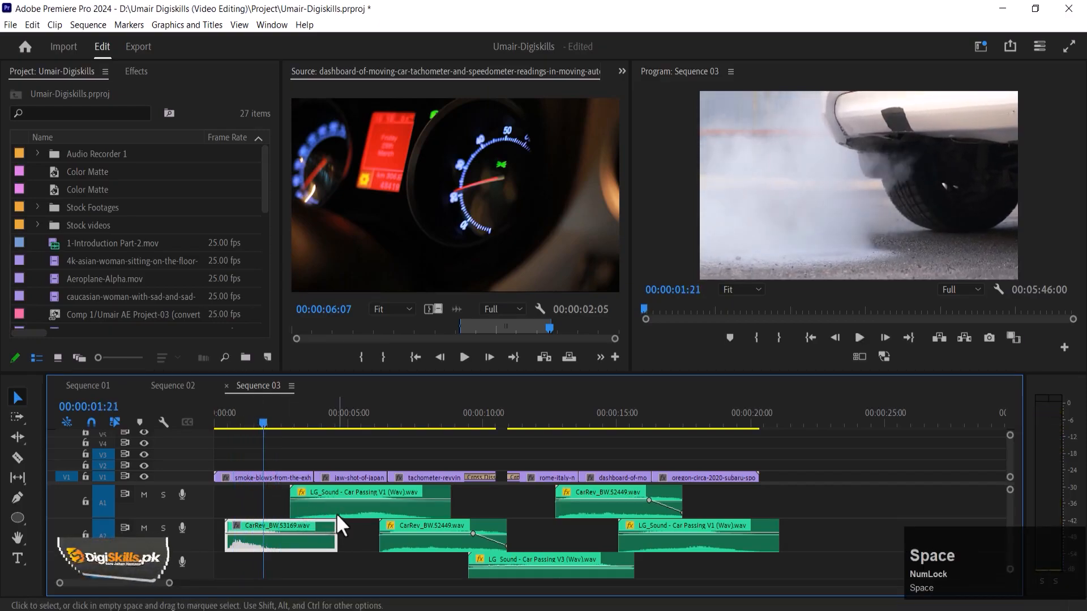
# Duplicate the first LG_Sound - Car Passing V1 clip onto A3 at the sequence start and play the layered sounds.
pyautogui.click(335, 513)
pyautogui.moveTo(334, 513); pyautogui.dragTo(313, 555)
pyautogui.press('space')
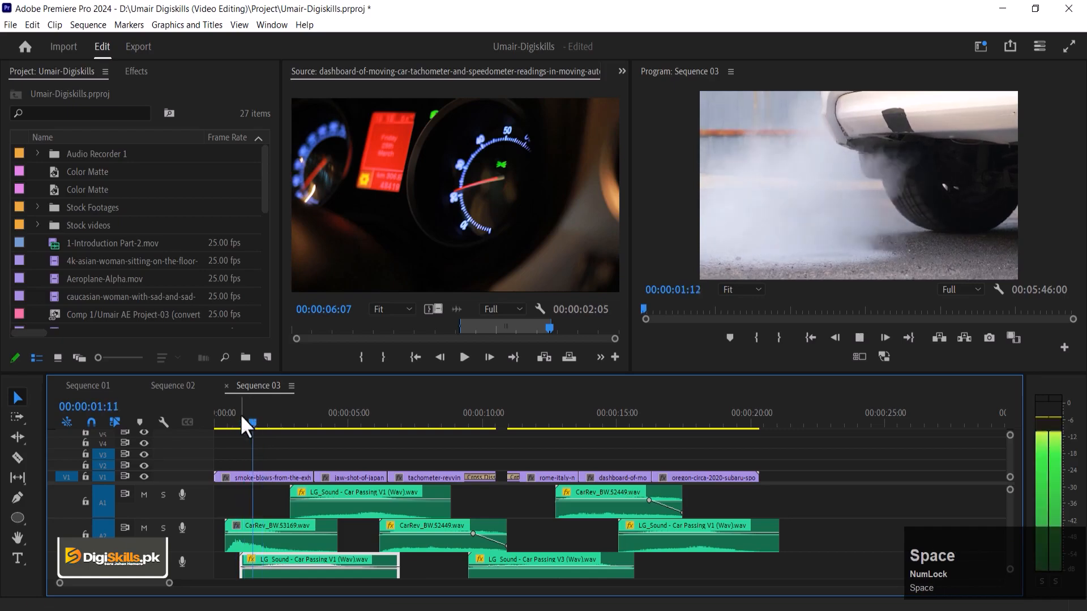
pyautogui.click(219, 424)
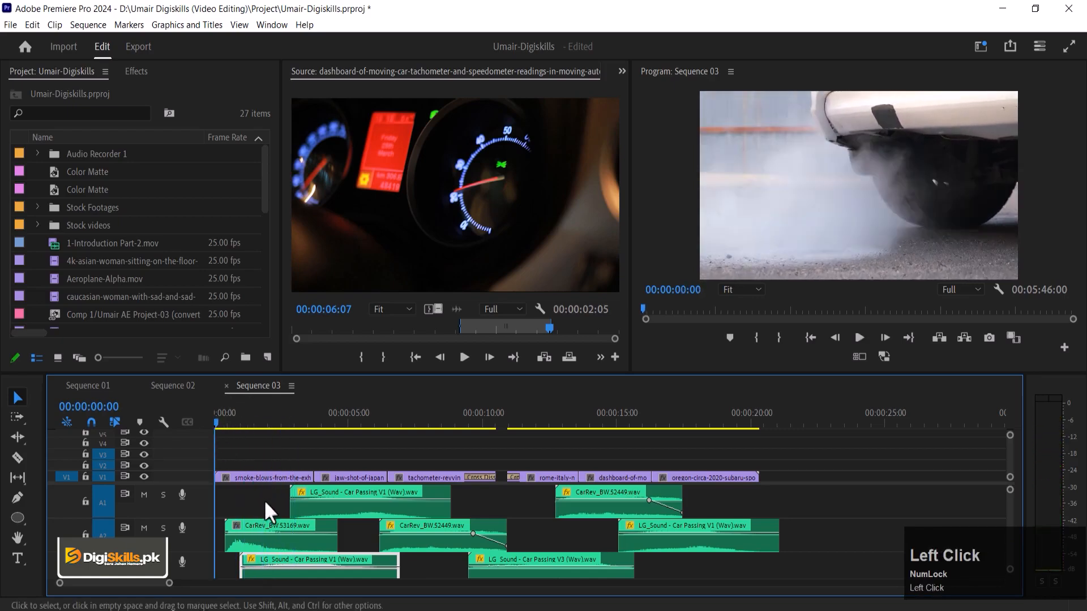
pyautogui.moveTo(269, 562); pyautogui.dragTo(203, 551)
pyautogui.press('space')
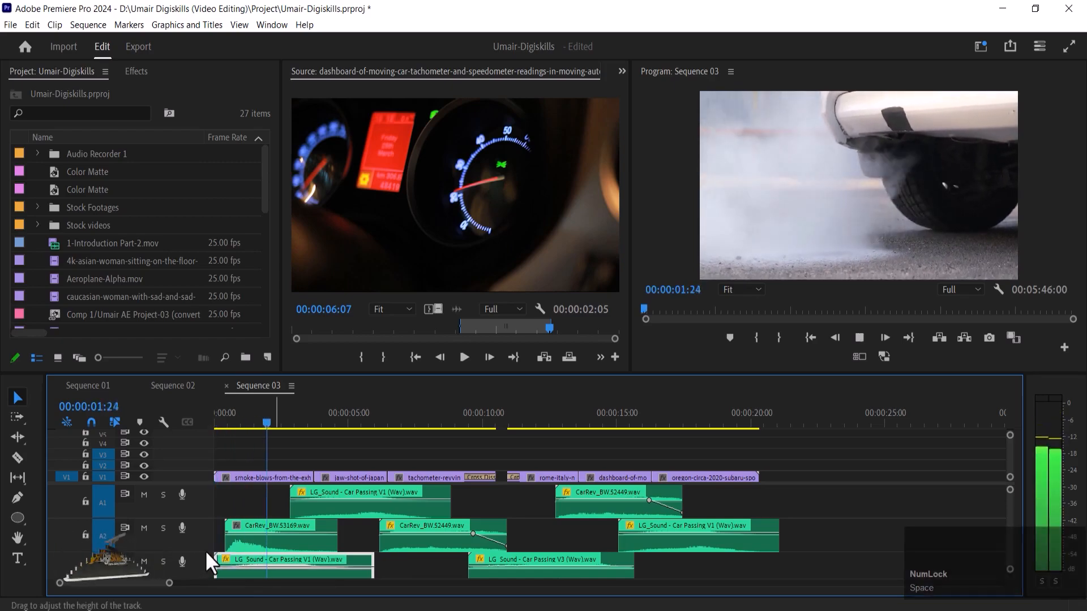
pyautogui.press('space')
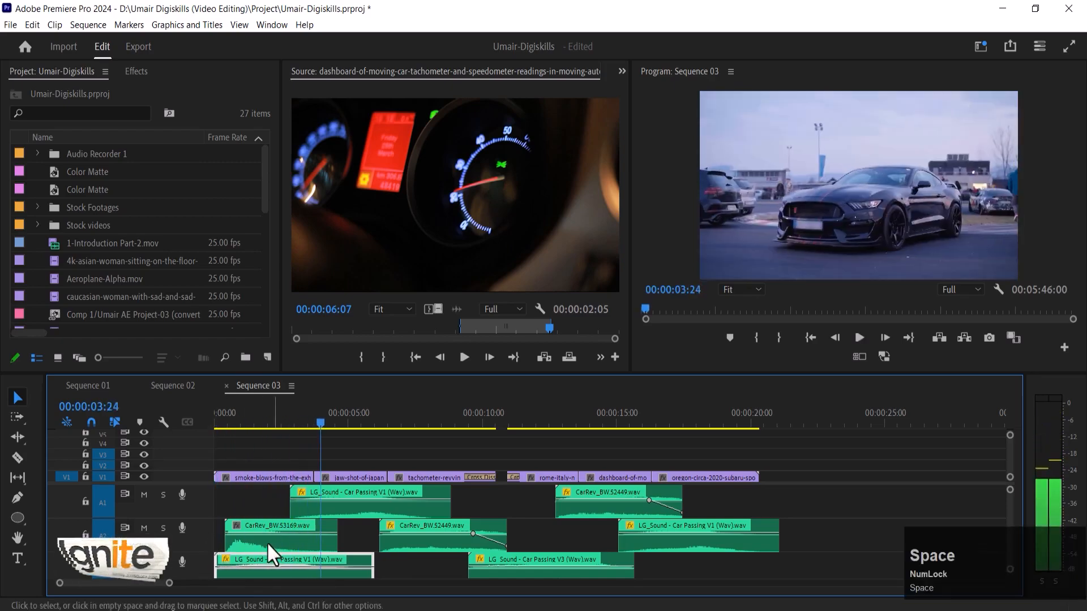
# Continue playback from 00:00:03:24 to check the layered opening sounds and return to 00:00:00:16.
pyautogui.click(267, 540)
pyautogui.press('space')
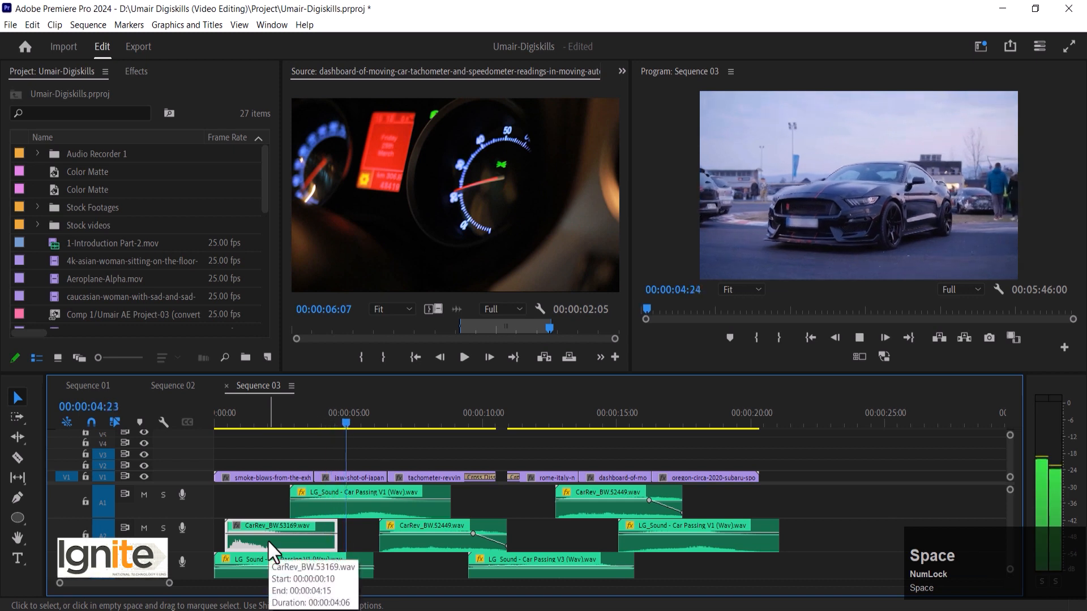
pyautogui.press('space')
pyautogui.click(280, 539)
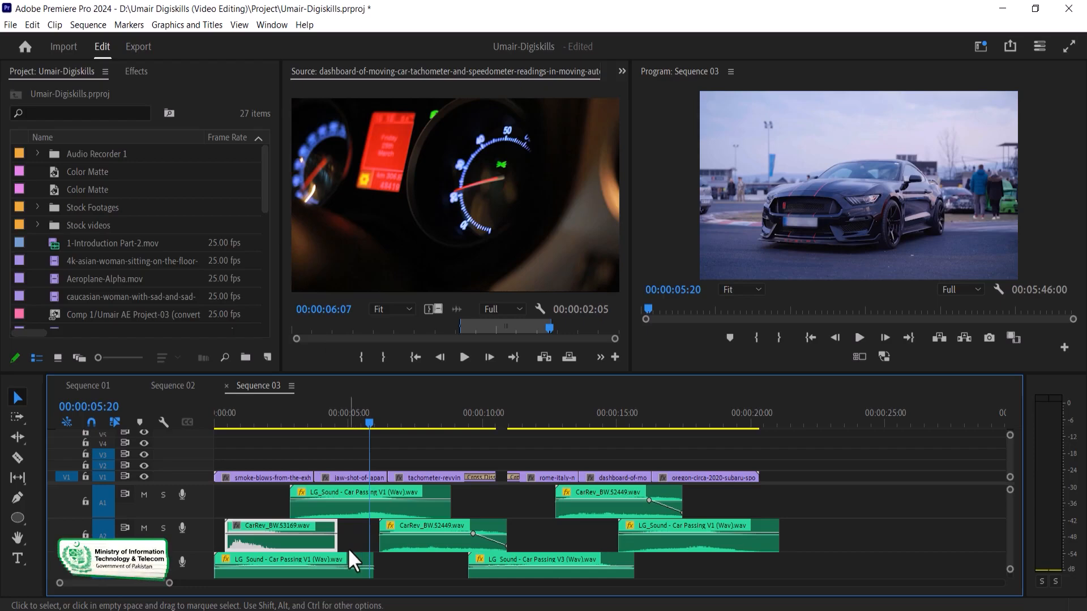
pyautogui.click(254, 560)
pyautogui.moveTo(221, 419); pyautogui.dragTo(230, 439)
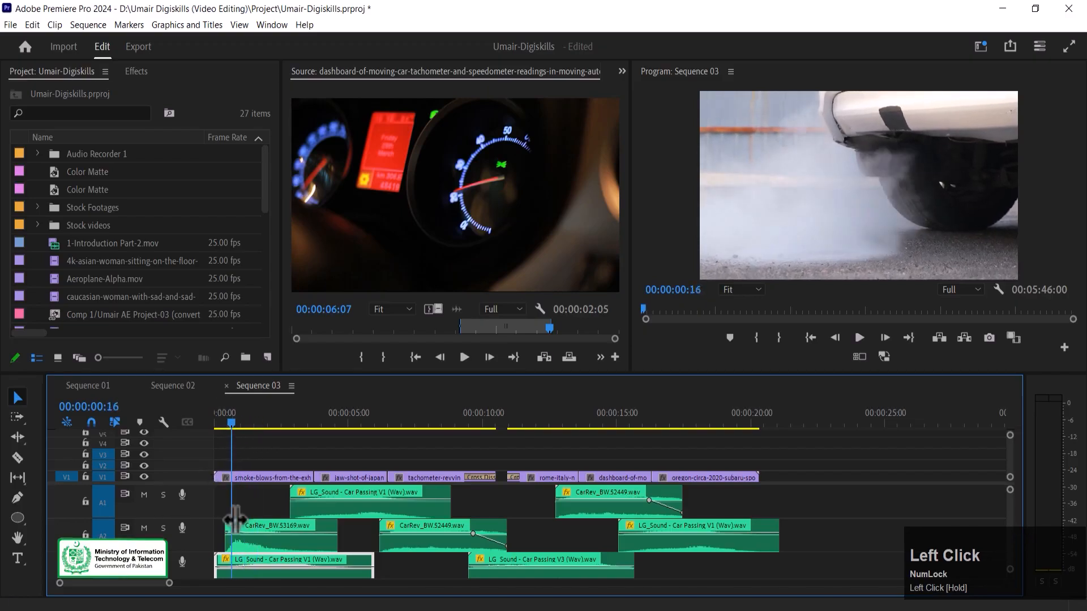
pyautogui.click(254, 524)
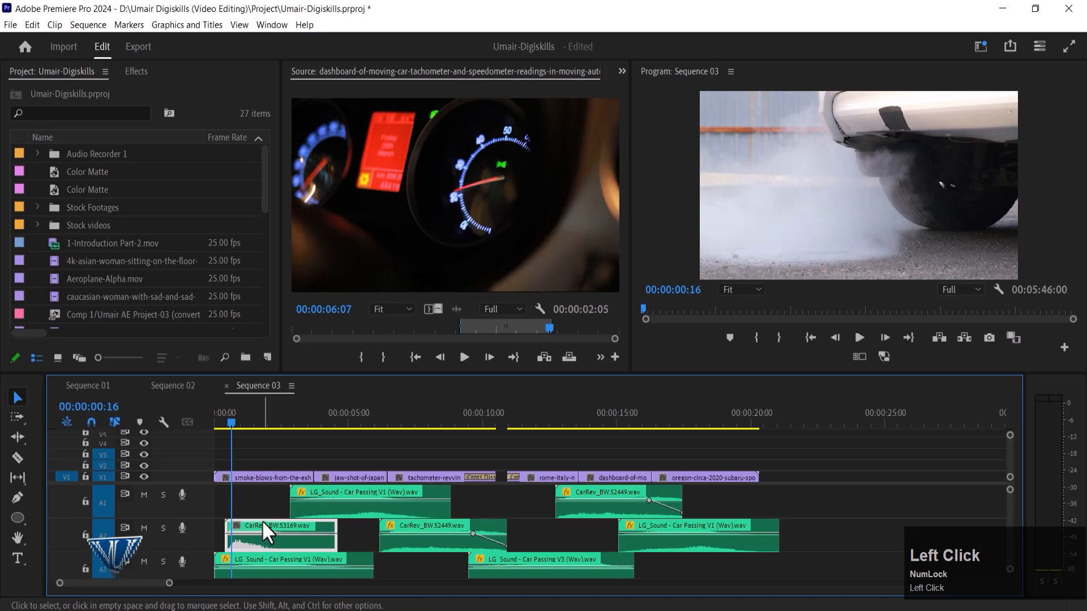
pyautogui.write('-6')
pyautogui.press('Return')
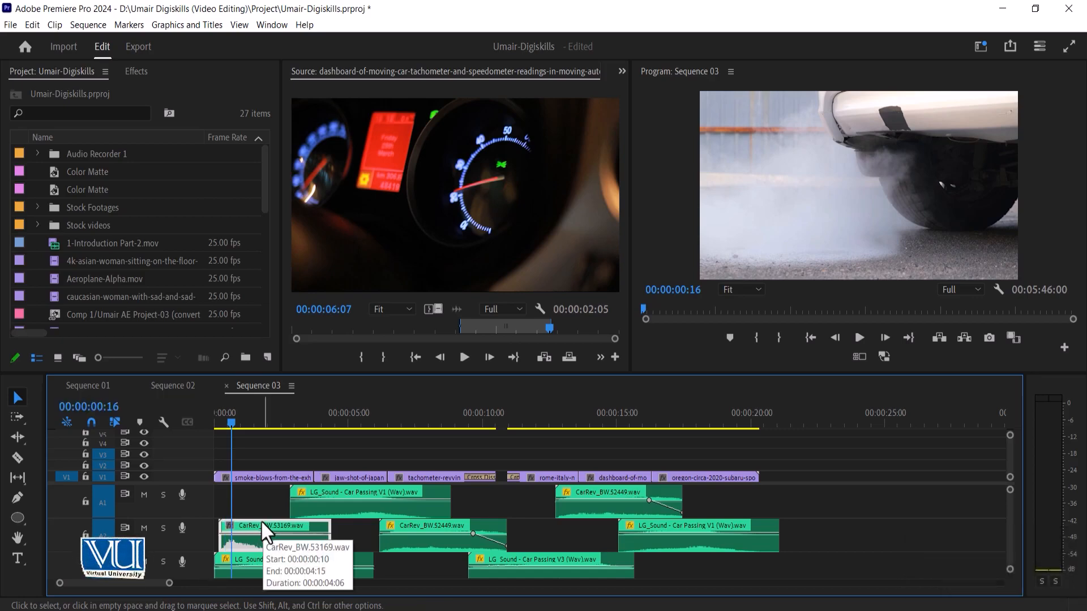
pyautogui.hotkey('ctrl', 'z')
# Adjust the audio gain of the CarRev_BW.53169 clip on A2 by -6 dB.
pyautogui.click(274, 522)
pyautogui.rightClick(273, 524)
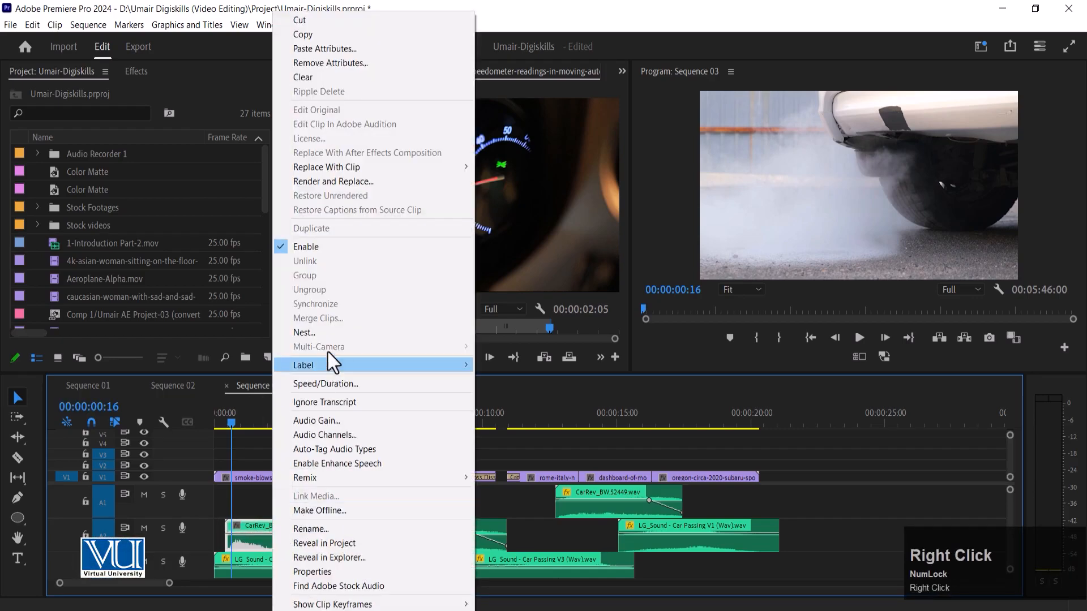
pyautogui.click(246, 535)
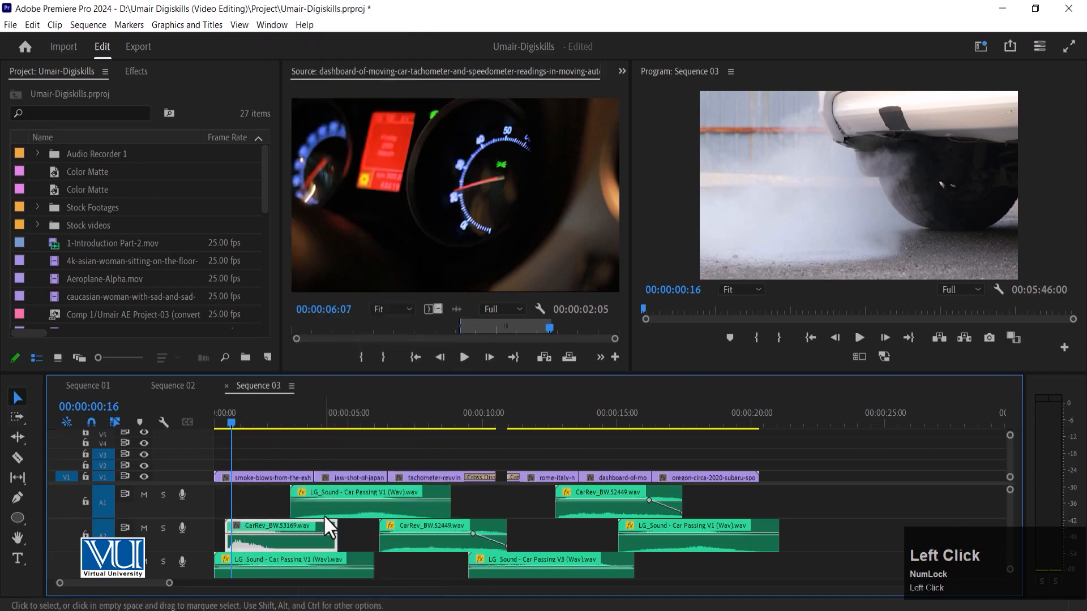
pyautogui.press('g')
pyautogui.write('-')
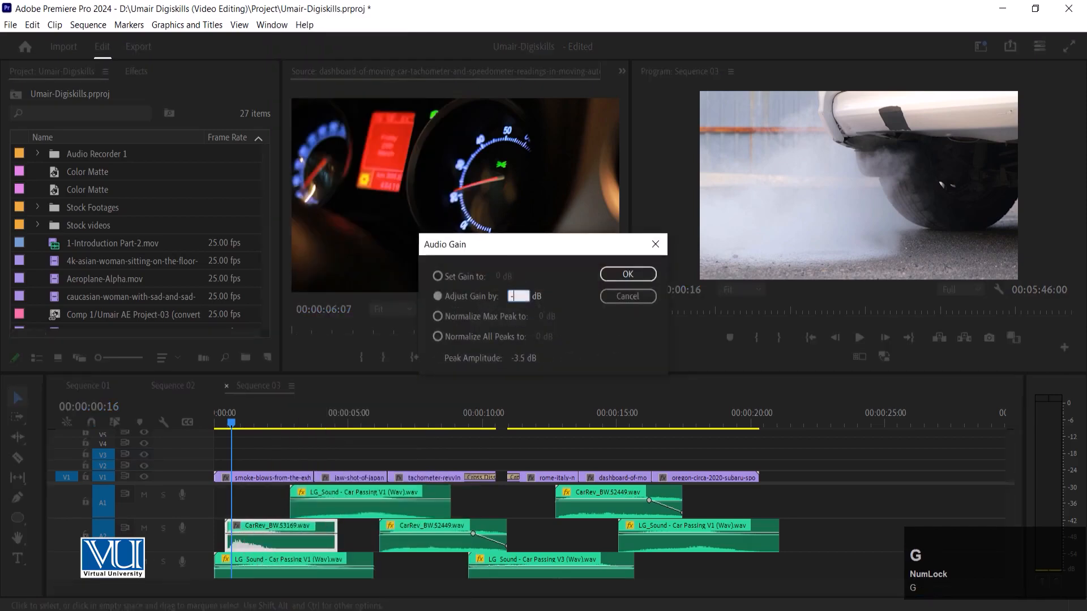
pyautogui.write('6')
pyautogui.press('Return')
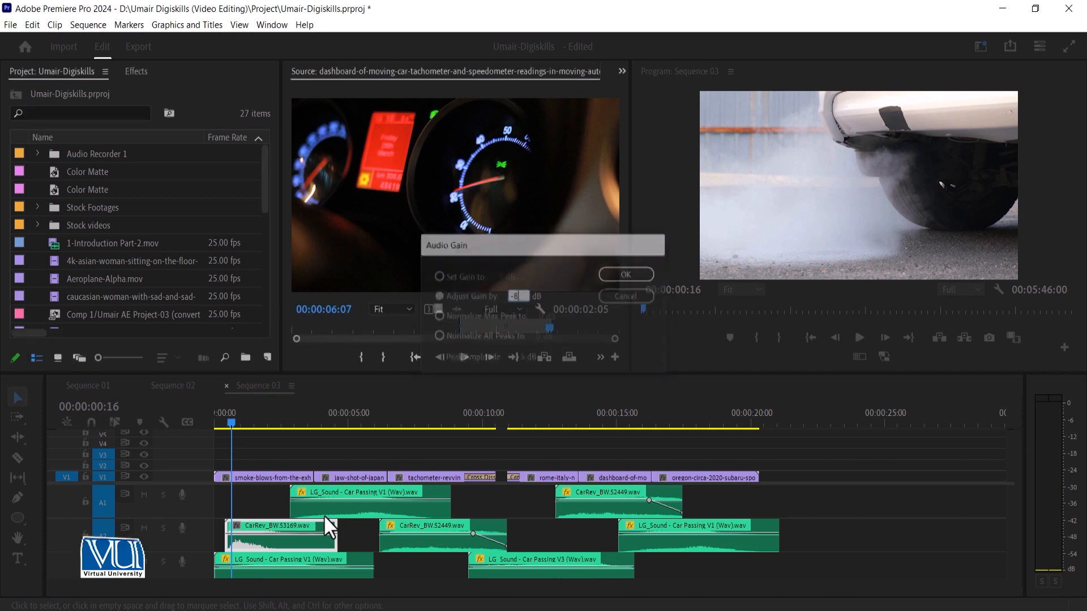
# Play the opening shots, check the CarRev_BW.52449 clip on A2, and replay the sequence from the tachometer shot to the final car shot.
pyautogui.press('space')
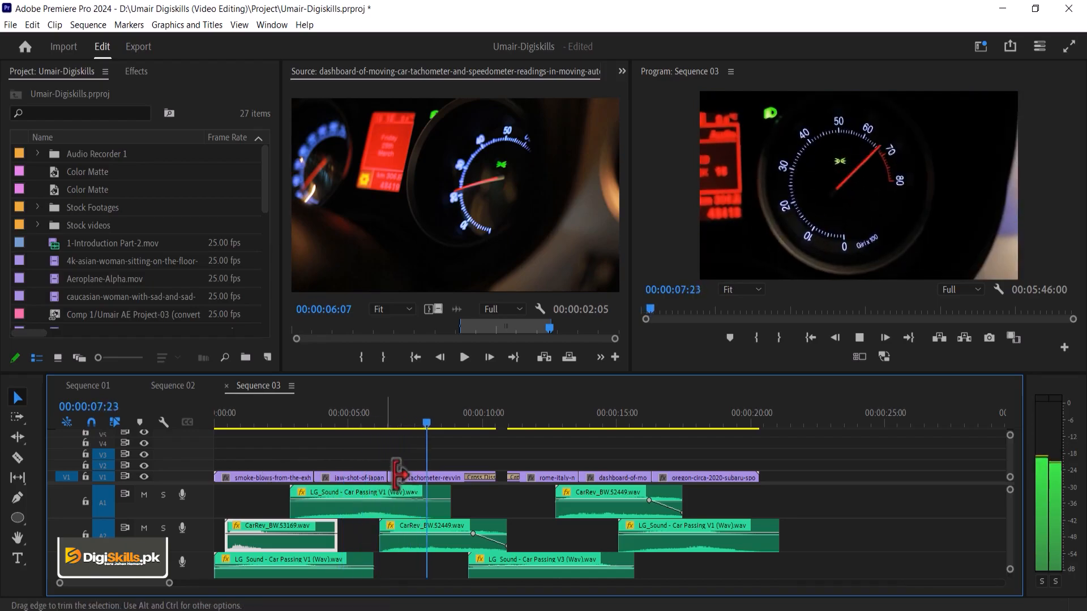
pyautogui.click(435, 545)
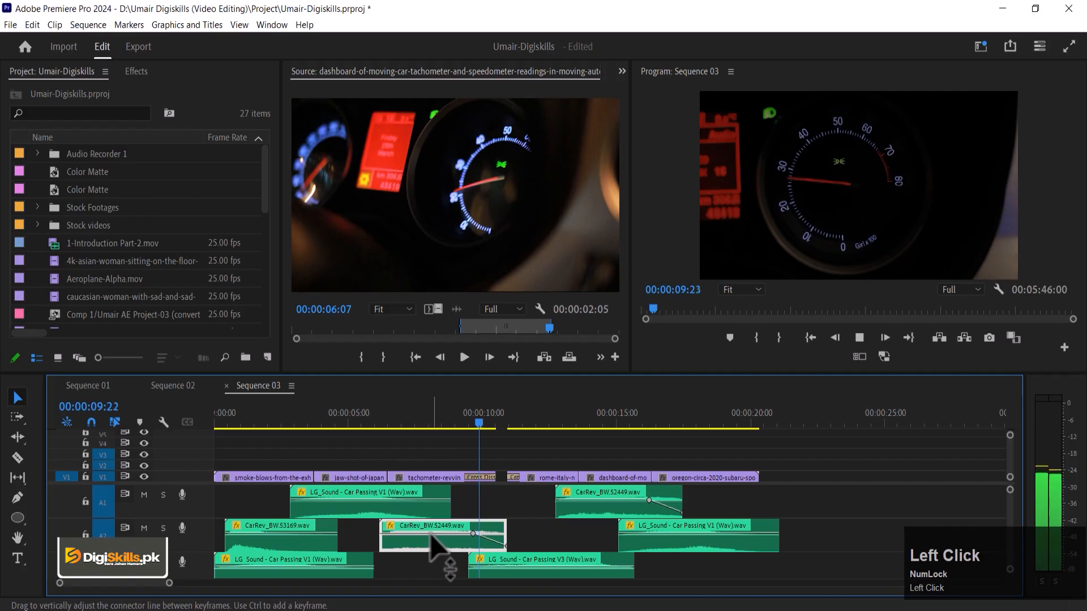
pyautogui.press('g')
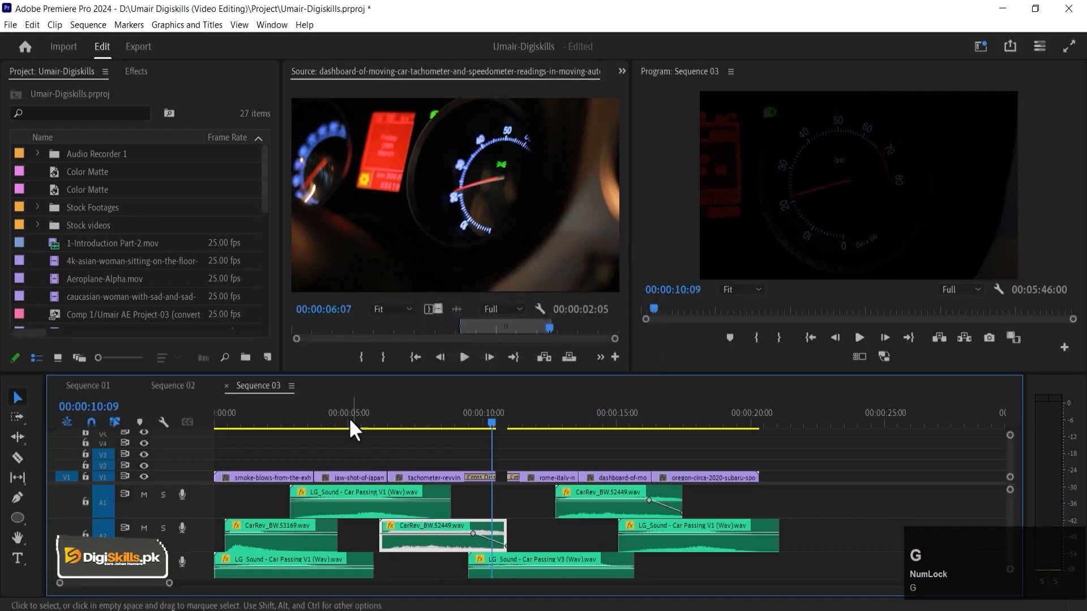
pyautogui.click(394, 418)
pyautogui.press('space')
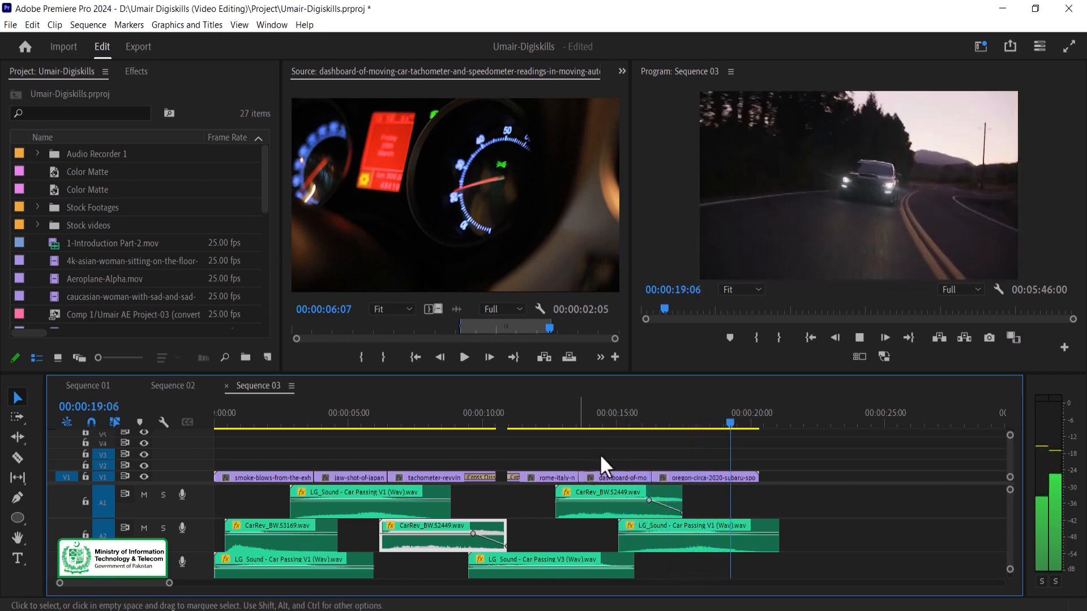
pyautogui.press('space')
# Mark an In point at 00:00:12:07.
pyautogui.click(539, 405)
pyautogui.press('\\')
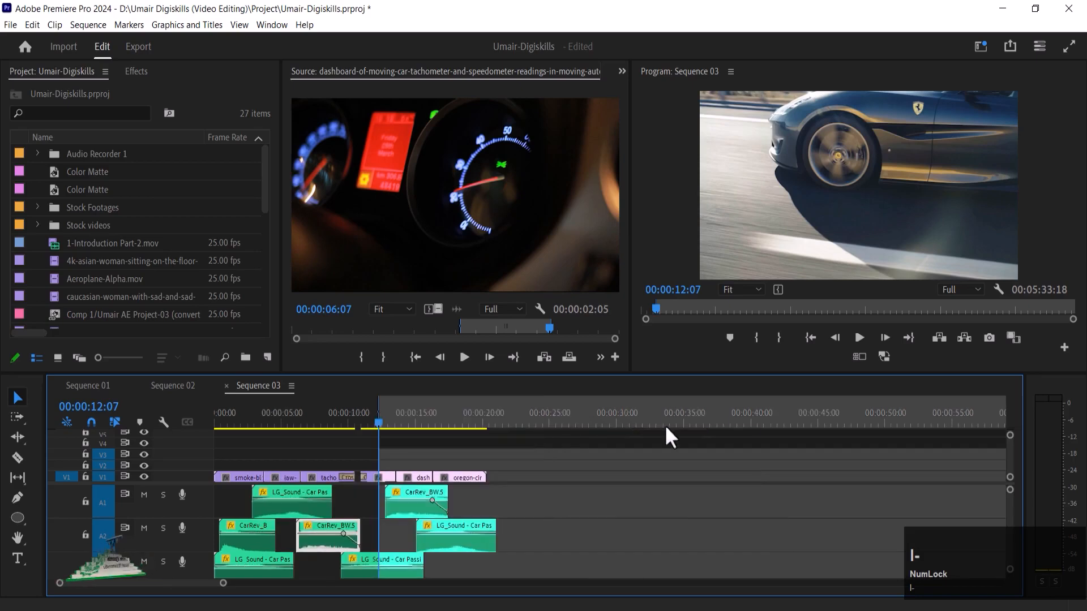
pyautogui.press('-')
# Play the spare Car Passing By Fast.mp3 and Car Passing By Fast.wav clips on A1, starting from 00:04:21:24.
pyautogui.click(376, 419)
pyautogui.press('Down')
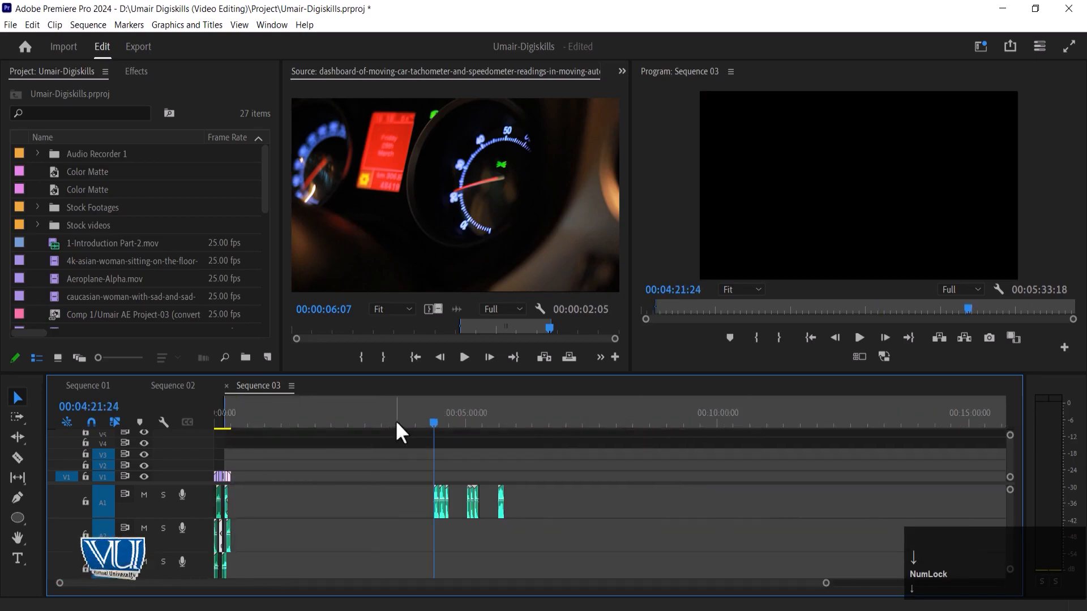
pyautogui.press('=')
pyautogui.press('=')
pyautogui.press('=')
pyautogui.press('=')
pyautogui.press('space')
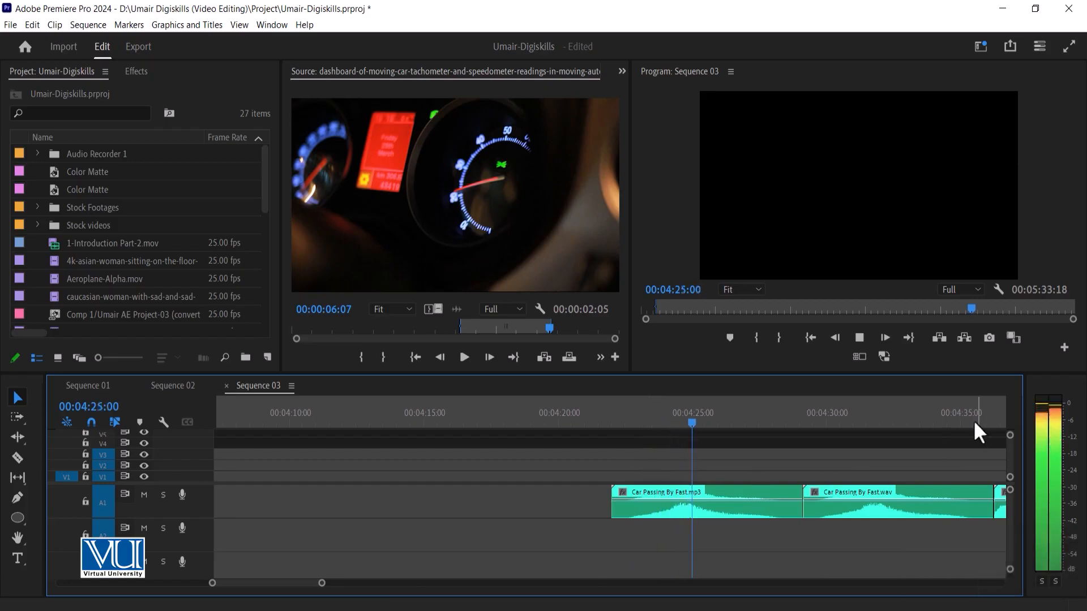
pyautogui.click(851, 419)
pyautogui.press('space')
pyautogui.press('-')
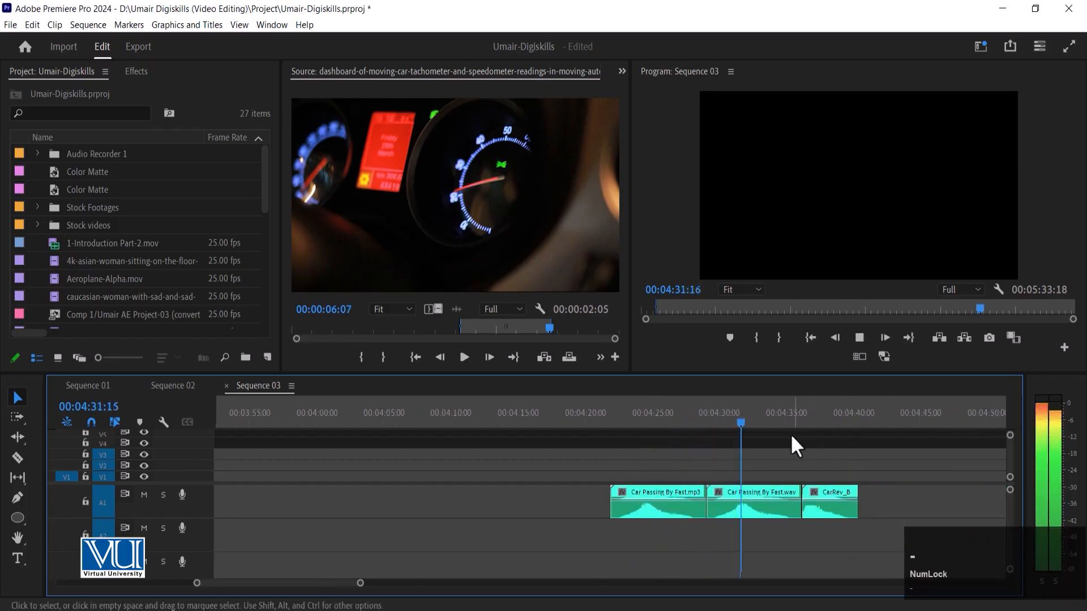
pyautogui.press('space')
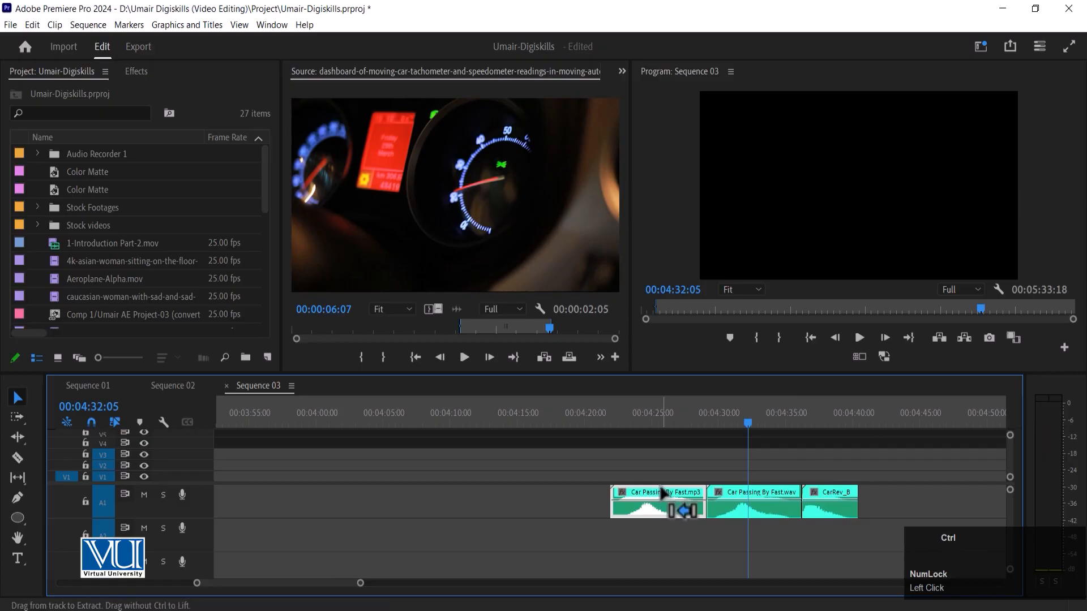
# Cut the spare Car Passing By Fast.mp3 clip and paste it on A1 just past the edited sequence, at about 00:00:23:00.
pyautogui.hotkey('ctrl', 'x')
pyautogui.press('-')
pyautogui.press('-')
pyautogui.press('-')
pyautogui.press('-')
pyautogui.click(228, 420)
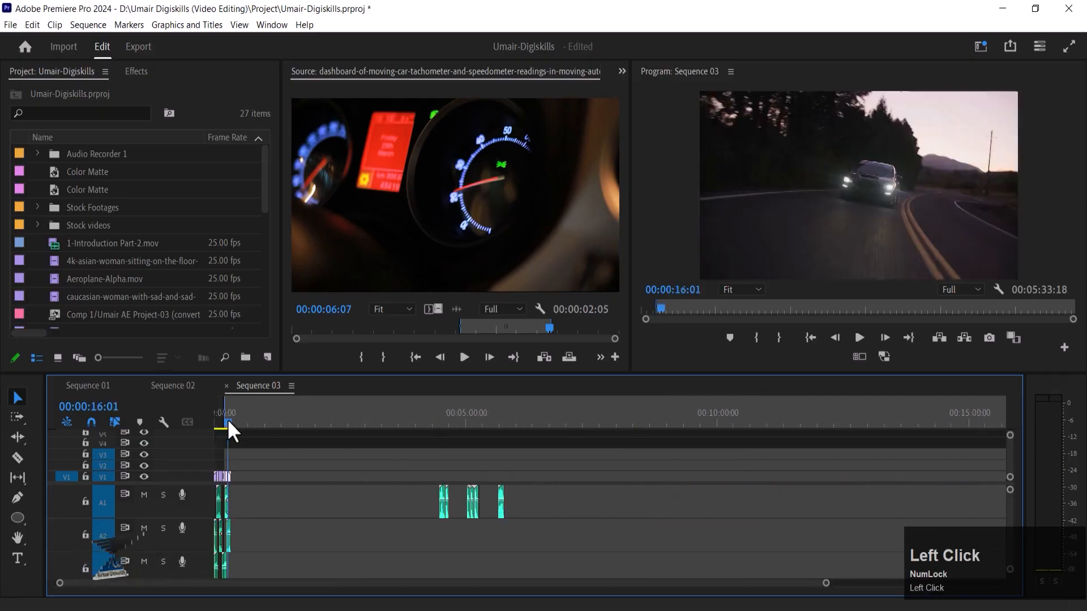
pyautogui.click(227, 419)
pyautogui.press('=')
pyautogui.press('=')
pyautogui.press('=')
pyautogui.press('=')
pyautogui.press('=')
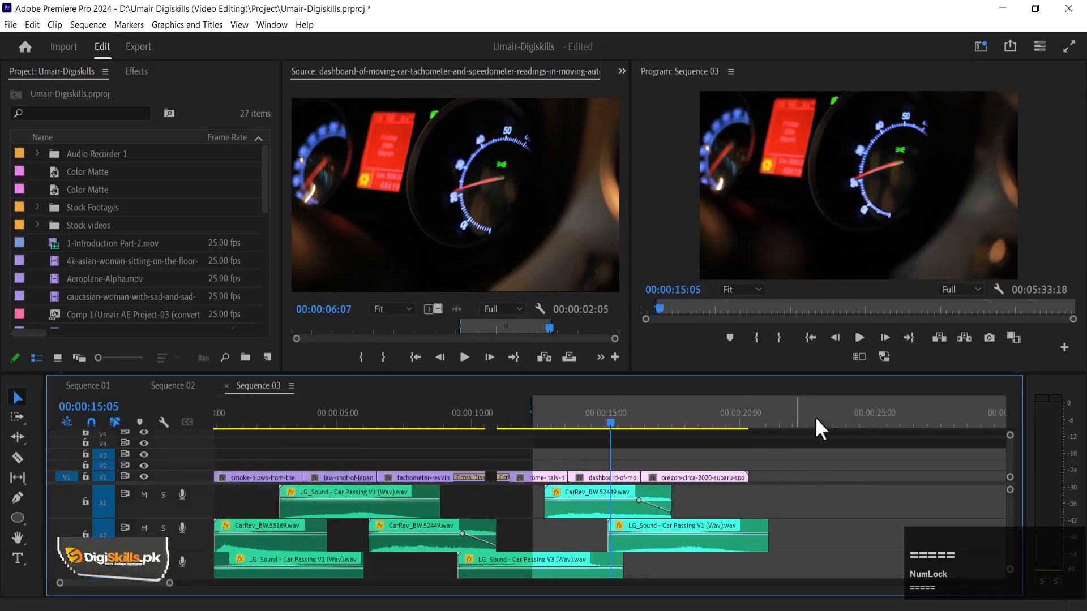
pyautogui.click(815, 420)
pyautogui.hotkey('ctrl', 'v')
# Lower the audio gain of the pasted Car Passing By Fast.mp3 clip.
pyautogui.press('-')
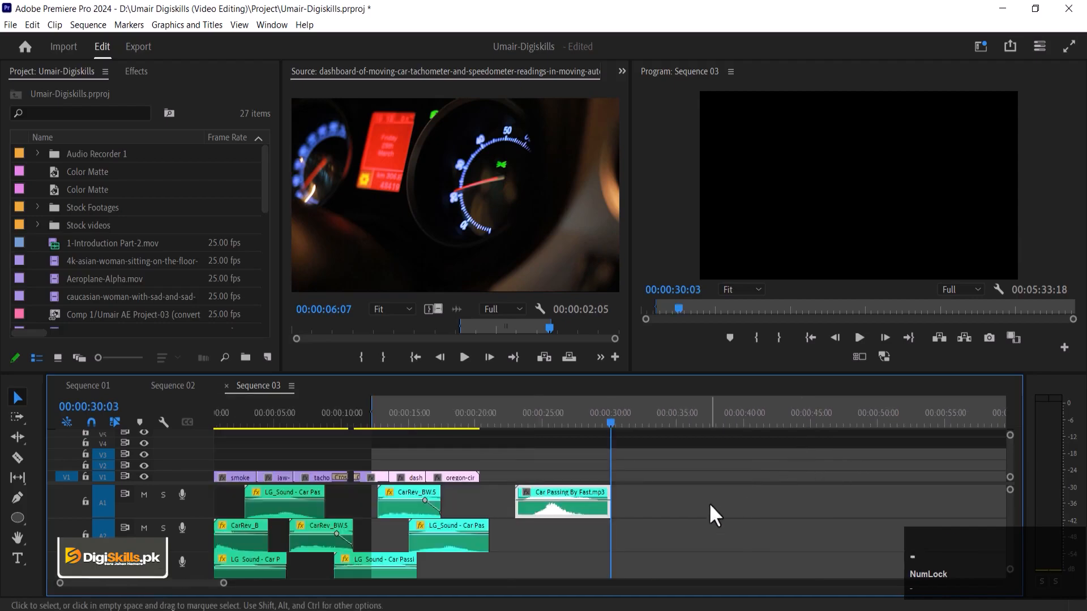
pyautogui.press('g')
pyautogui.press('Return')
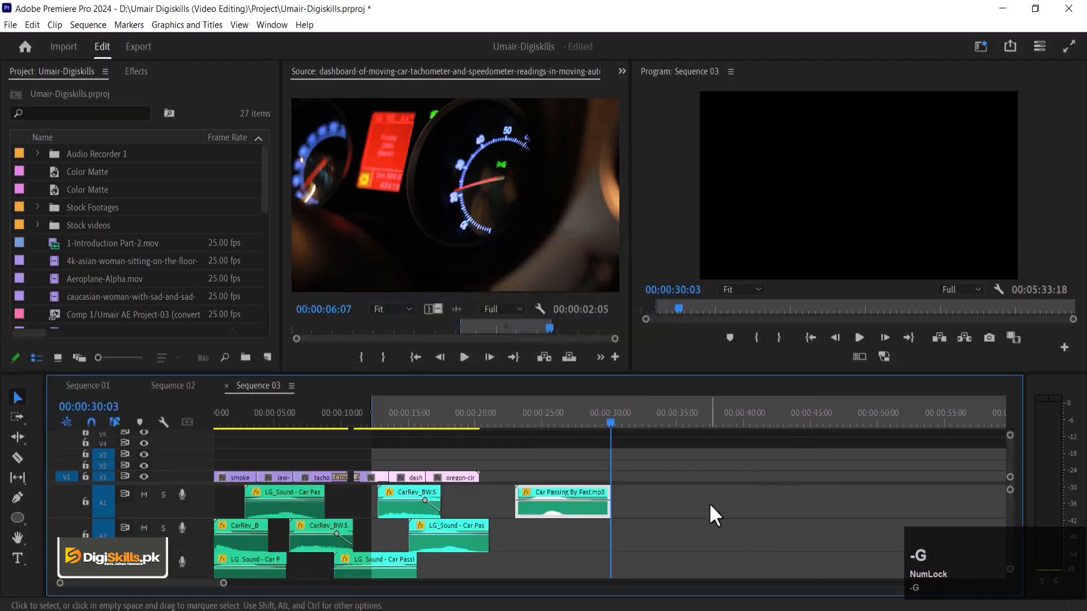
# Move the LG_Sound - Car Passing V3 clip on A3 past the sequence end and put Car Passing By Fast.mp3 in its place.
pyautogui.click(355, 419)
pyautogui.click(366, 548)
pyautogui.moveTo(368, 558); pyautogui.dragTo(689, 566)
pyautogui.moveTo(579, 512); pyautogui.dragTo(561, 572)
pyautogui.press('=')
pyautogui.press('=')
# Try nudging Car Passing By Fast.mp3 on A3 10 frames earlier and play it against the blue car shot.
pyautogui.hotkey('alt', 'shift', 'Left')
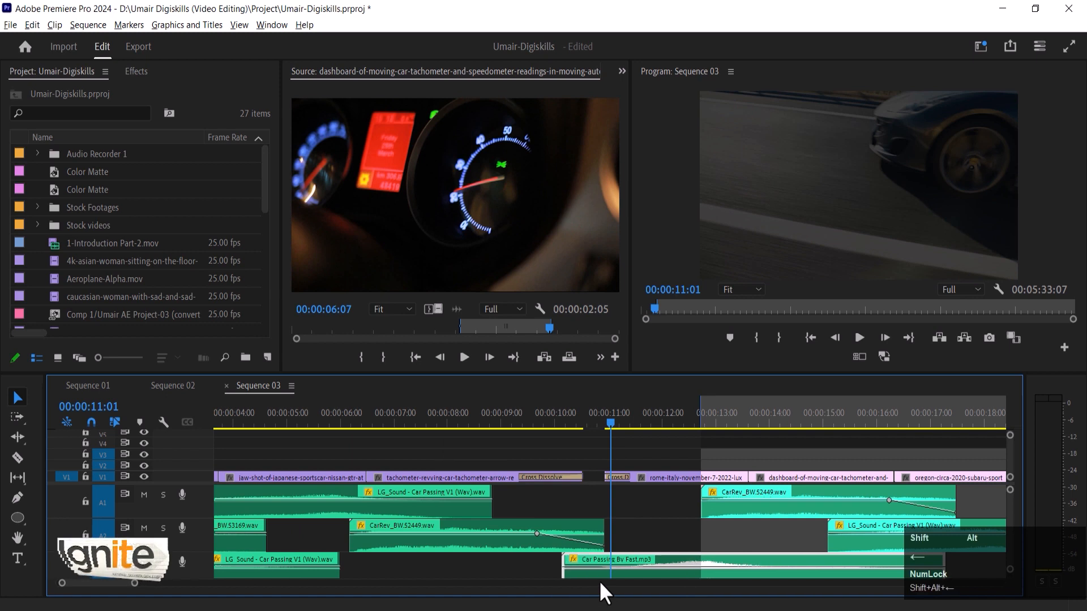
pyautogui.hotkey('alt', 'shift', 'Left')
pyautogui.hotkey('alt', 'space')
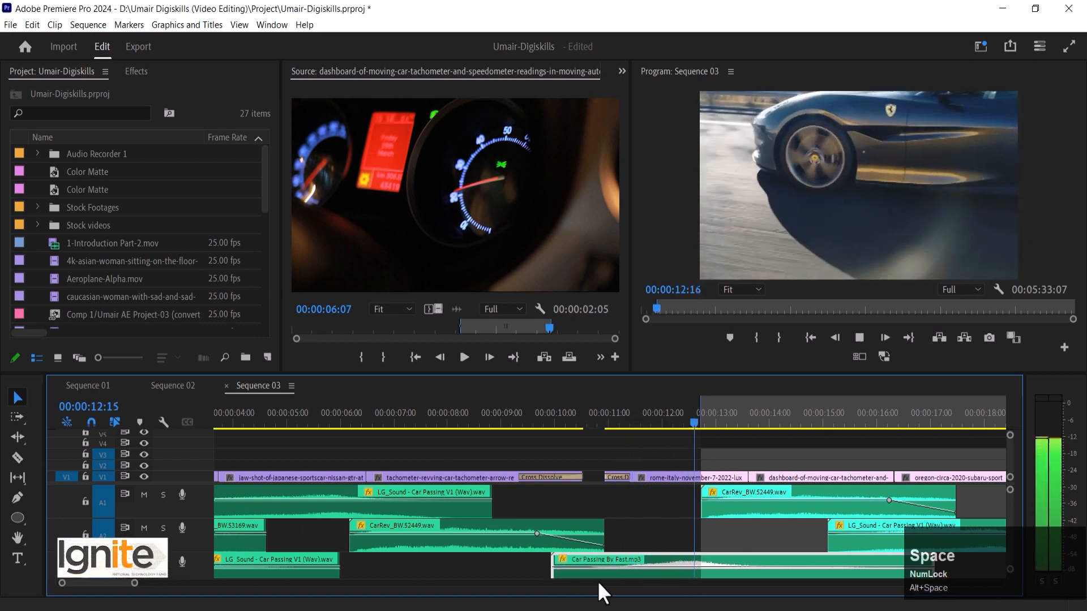
# Nudge Car Passing By Fast.mp3 on A3 15 frames later, to start at about 00:00:10:14, and play from 00:00:11:13.
pyautogui.hotkey('alt', 'shift', 'Right')
pyautogui.hotkey('alt', 'shift', 'Right')
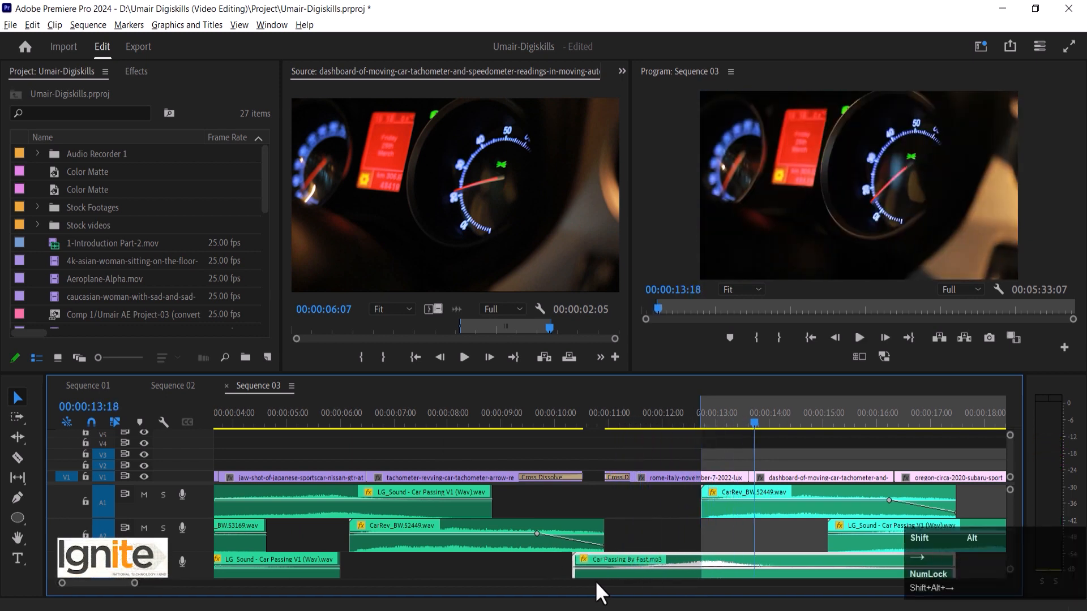
pyautogui.hotkey('alt', 'shift', 'Right')
pyautogui.hotkey('shift', 'Left')
pyautogui.hotkey('shift', 'Left')
pyautogui.hotkey('shift', 'Left')
pyautogui.hotkey('shift', 'Left')
pyautogui.hotkey('shift', 'Left')
pyautogui.hotkey('shift', 'Left')
pyautogui.hotkey('shift', 'Left')
pyautogui.hotkey('shift', 'Left')
pyautogui.hotkey('shift', 'Left')
pyautogui.hotkey('shift', 'Left')
pyautogui.hotkey('shift', 'Left')
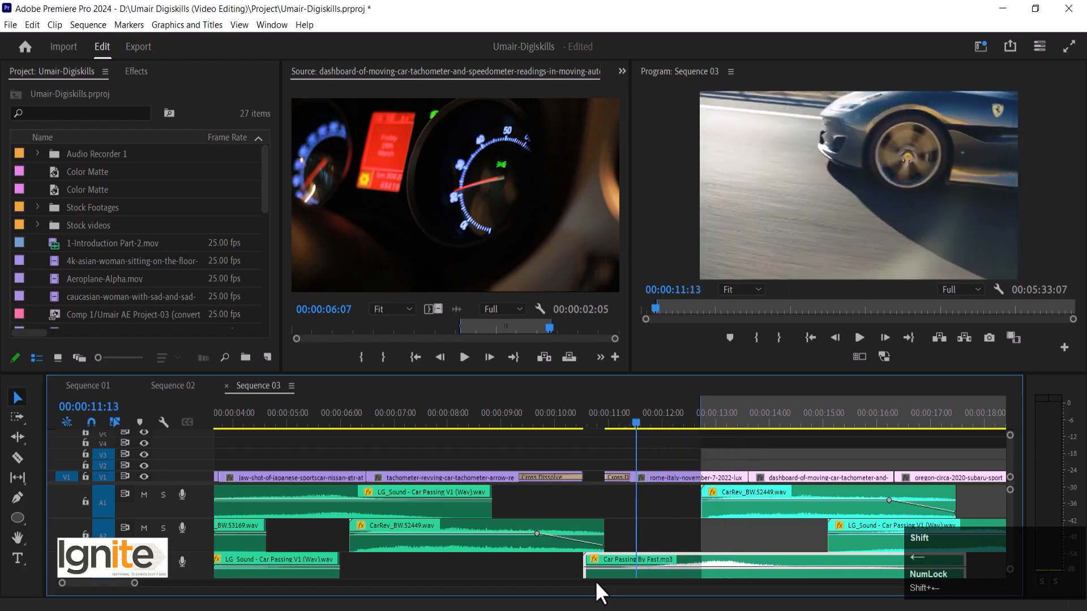
pyautogui.press('space')
pyautogui.press('-')
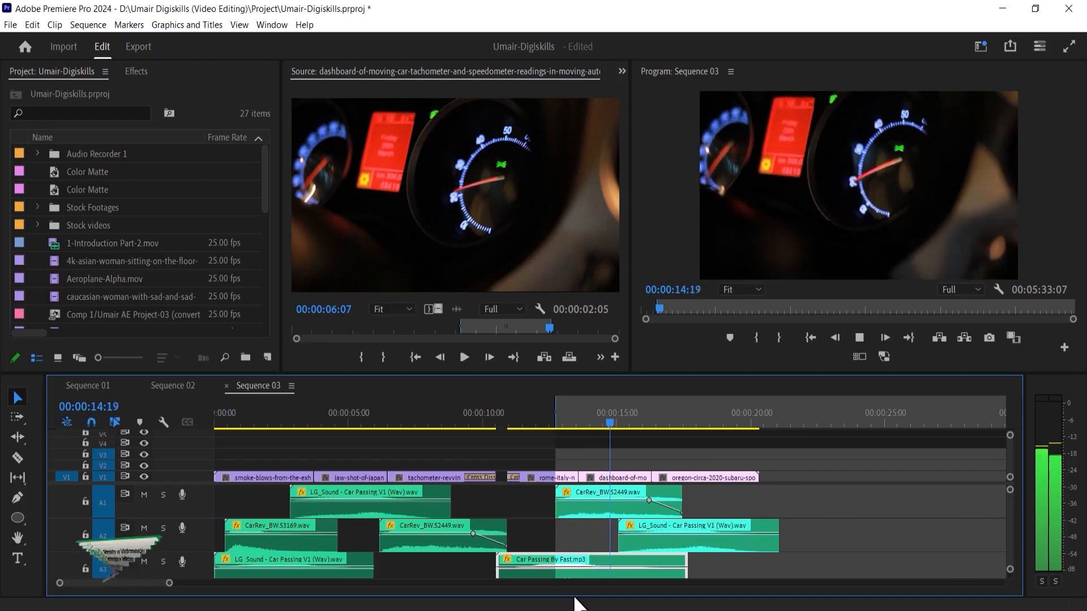
pyautogui.press('space')
# Collapse the audio tracks and move the spare LG_Sound - Car Passing V3 clip on A3 further out, to about 00:00:37.
pyautogui.hotkey('shift', '-')
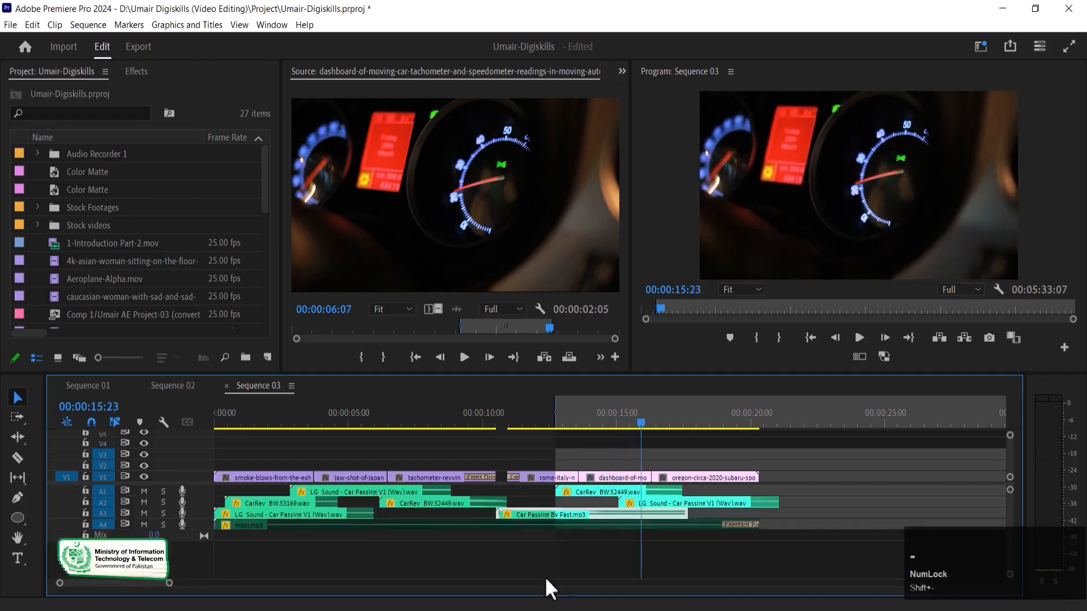
pyautogui.press('-')
pyautogui.press('-')
pyautogui.moveTo(461, 514); pyautogui.dragTo(487, 515)
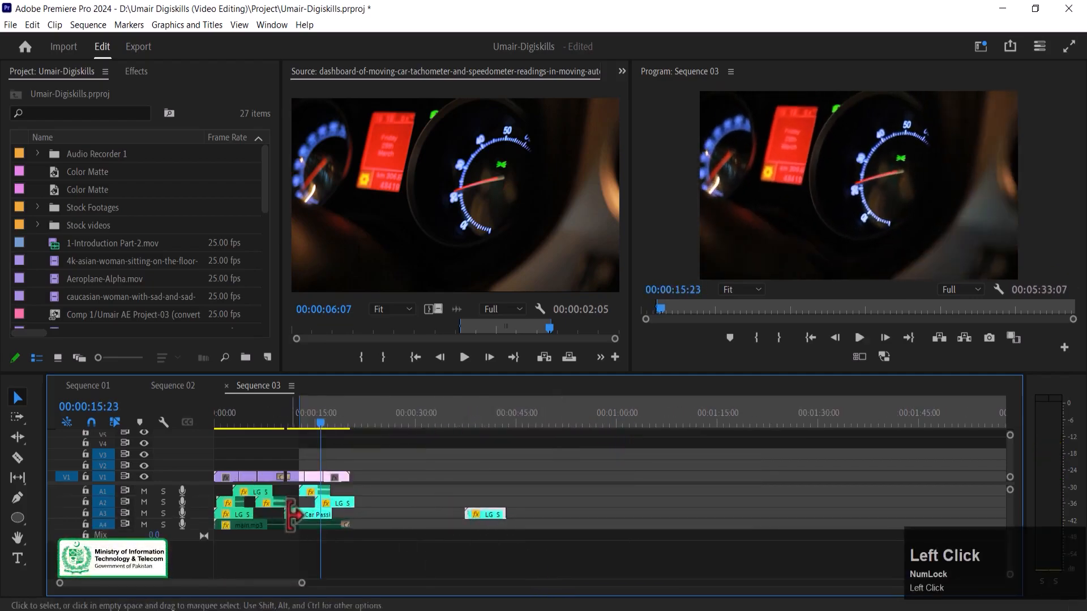
# Enable the main.mp3 music clip on A4.
pyautogui.click(277, 523)
pyautogui.rightClick(266, 525)
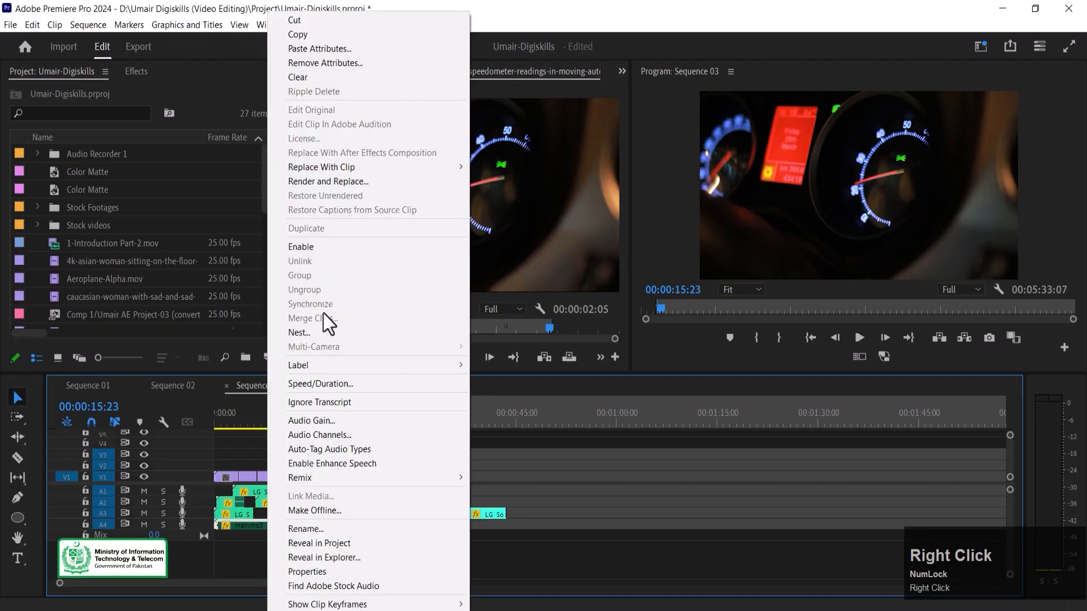
pyautogui.click(323, 245)
# Mark the In and Out range around all the edited clips and play the whole sequence with the music.
pyautogui.moveTo(388, 452); pyautogui.dragTo(210, 538)
pyautogui.press('/')
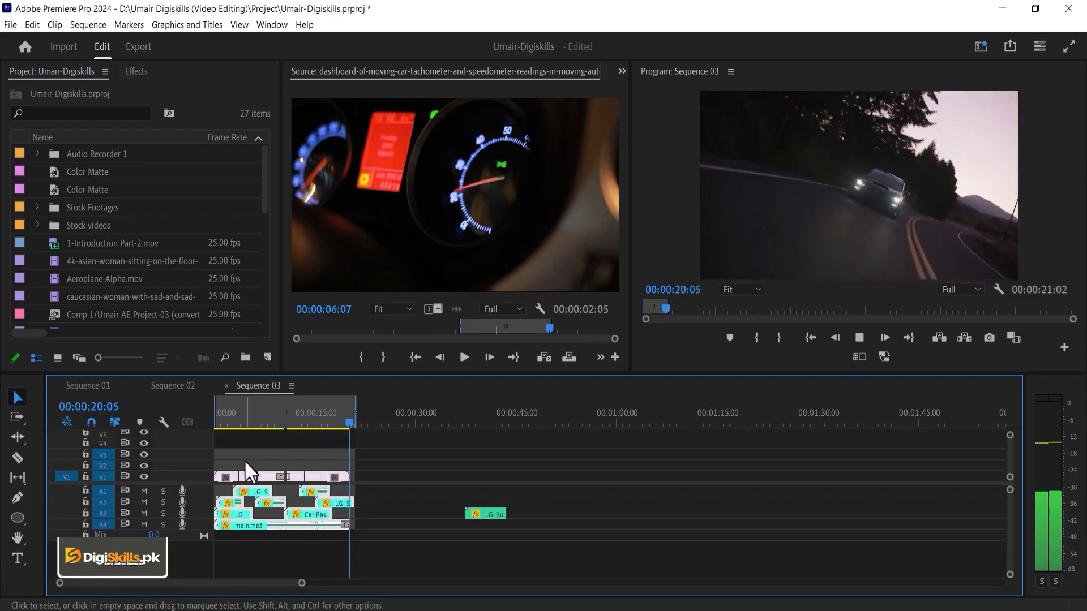
pyautogui.press('space')
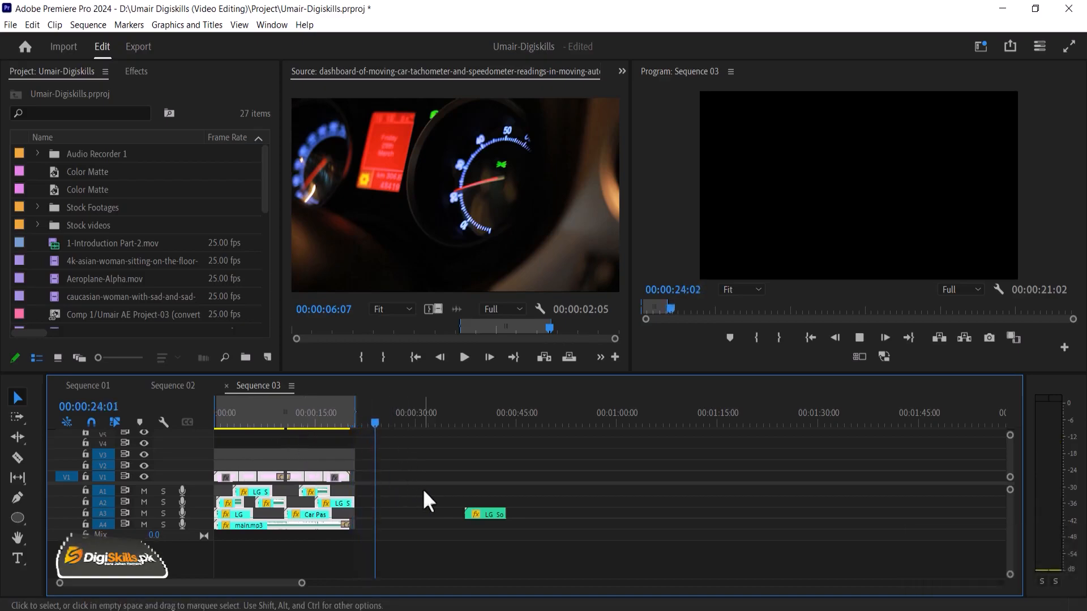
pyautogui.press('space')
# Go to the start of the spare Heavy Impact 01.wav clip at 00:05:01:10 and expand the audio tracks.
pyautogui.press('-')
pyautogui.press('-')
pyautogui.press('-')
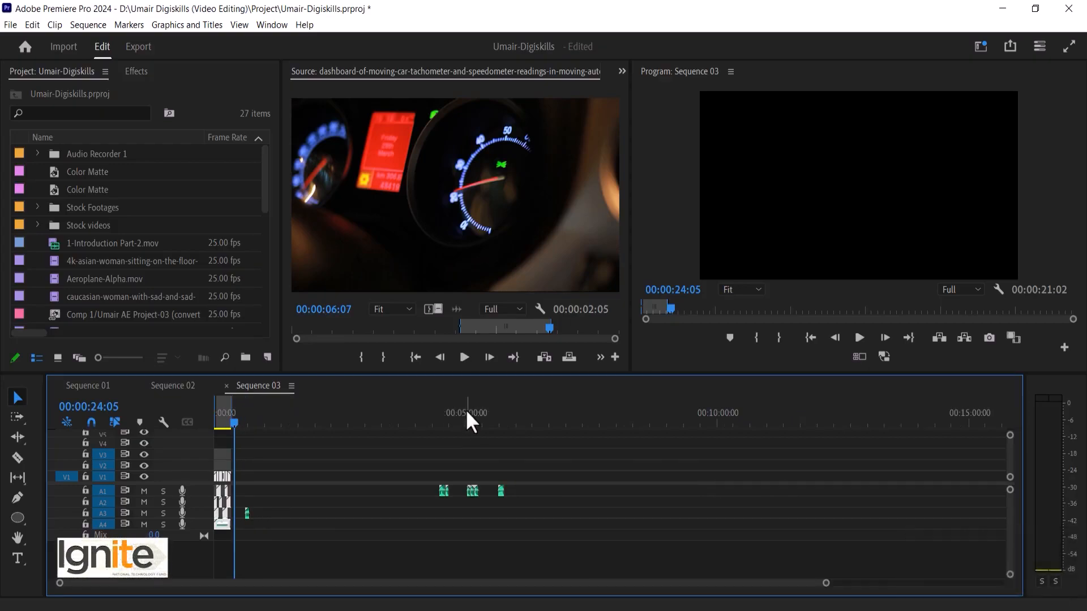
pyautogui.click(466, 413)
pyautogui.press('=')
pyautogui.press('=')
pyautogui.press('=')
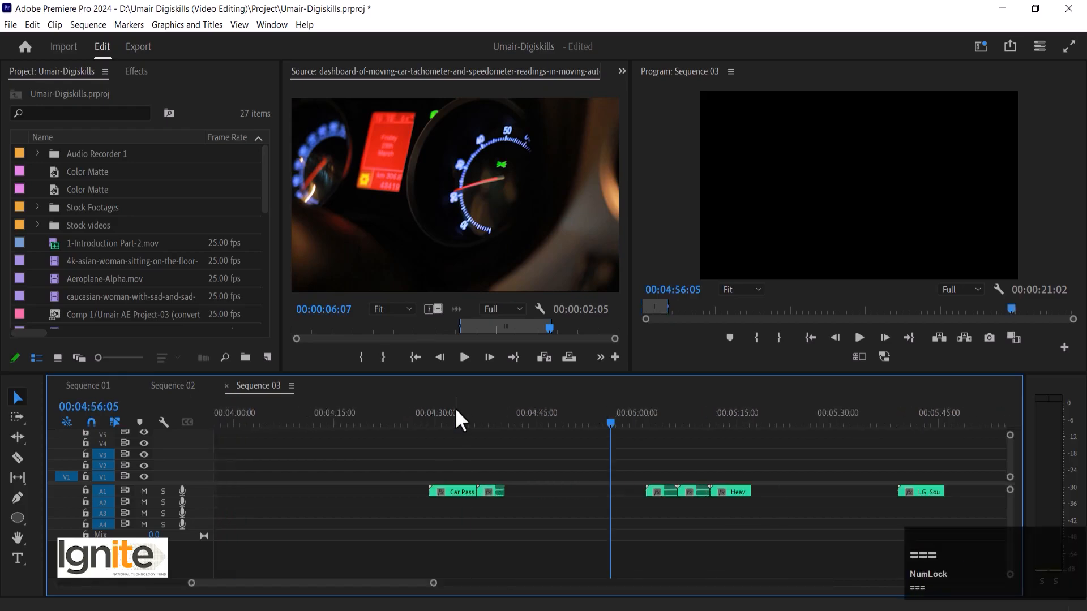
pyautogui.press('Down')
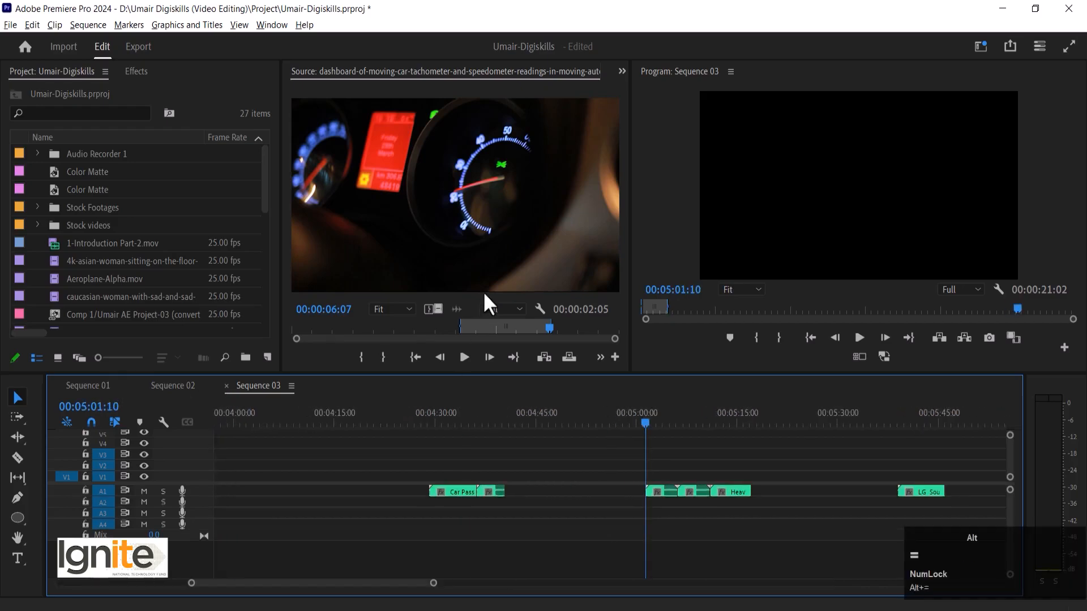
pyautogui.hotkey('alt', '=')
pyautogui.press('=')
pyautogui.press('=')
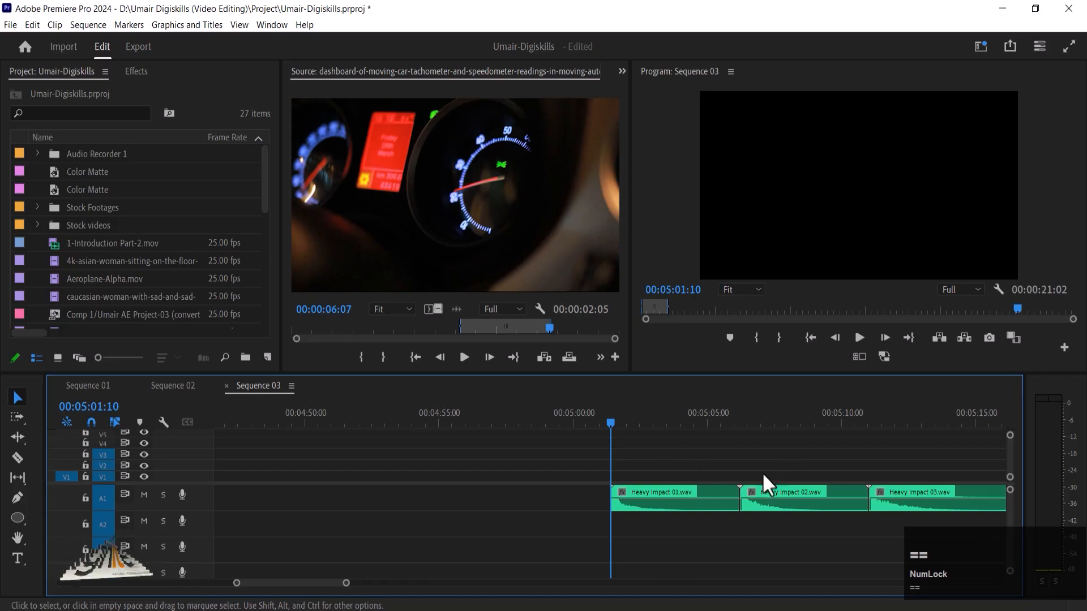
# Select the Heavy Impact 03.wav clip and play the Heavy Impact sounds on A1 from 00:05:01:10.
pyautogui.press('-')
pyautogui.press('-')
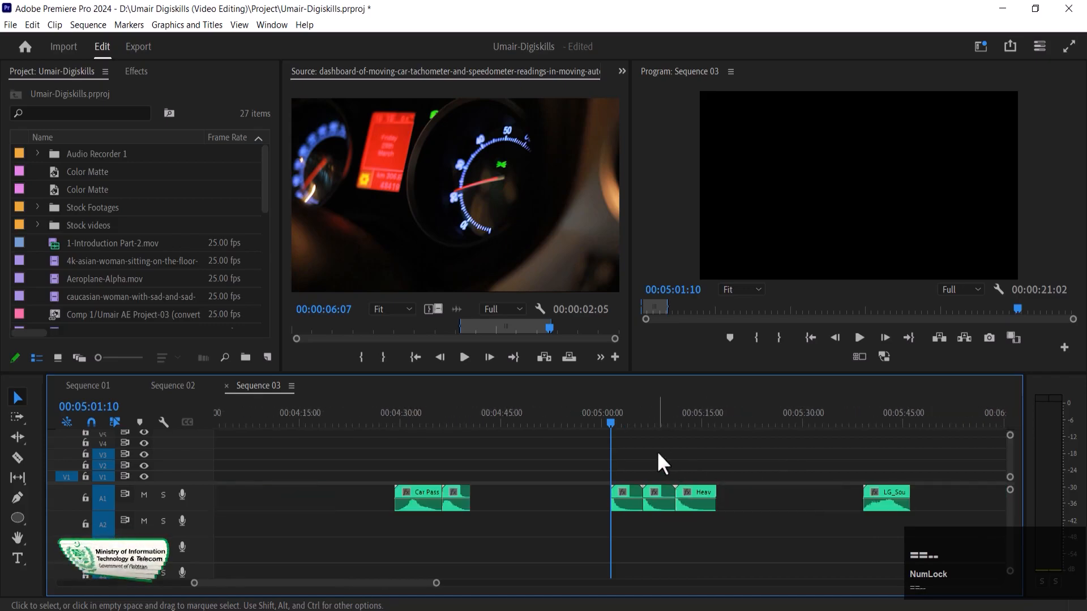
pyautogui.press('=')
pyautogui.press('=')
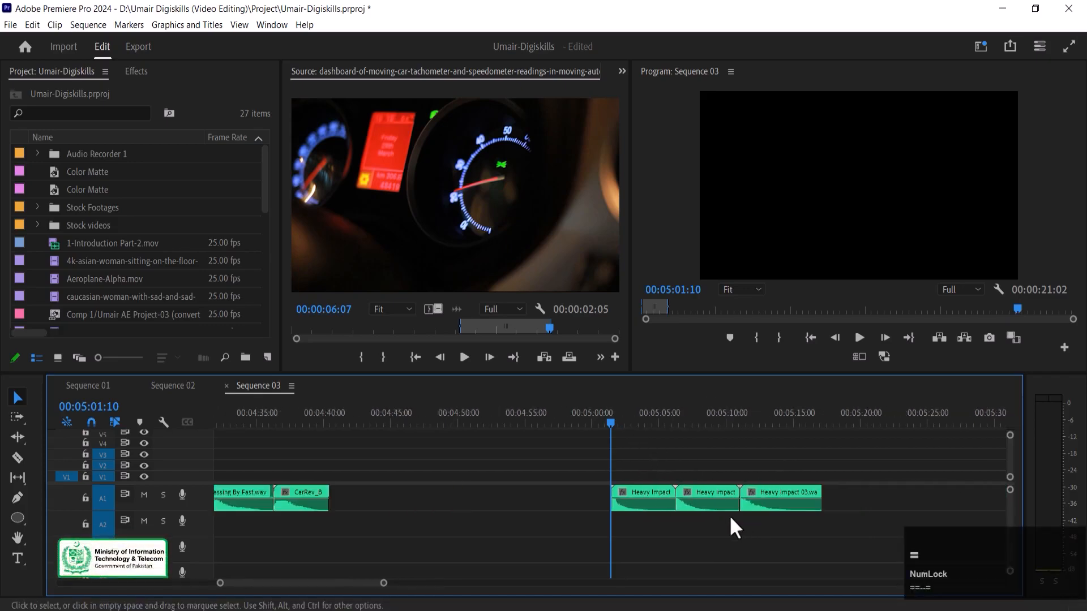
pyautogui.click(798, 501)
pyautogui.click(923, 505)
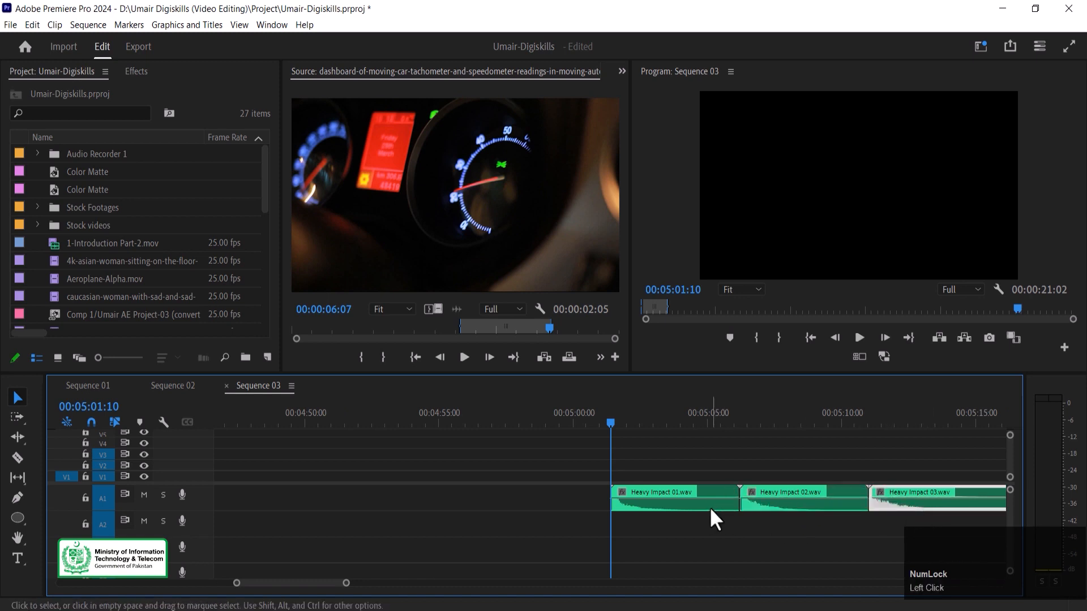
pyautogui.press('space')
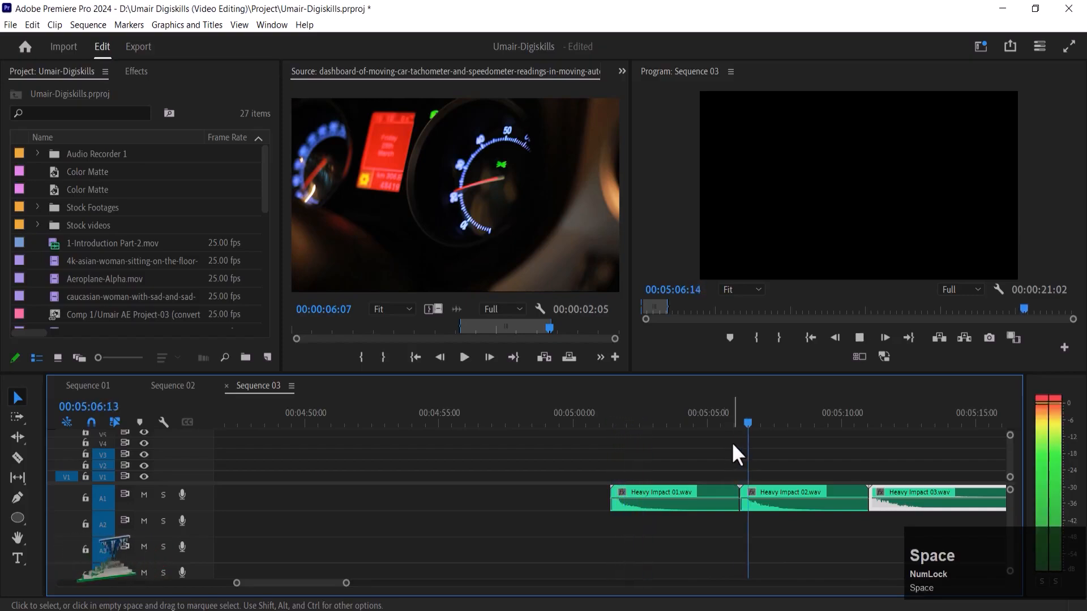
# Skip ahead to the following Heavy Impact clip on A1 and listen to it.
pyautogui.press('Down')
pyautogui.press('space')
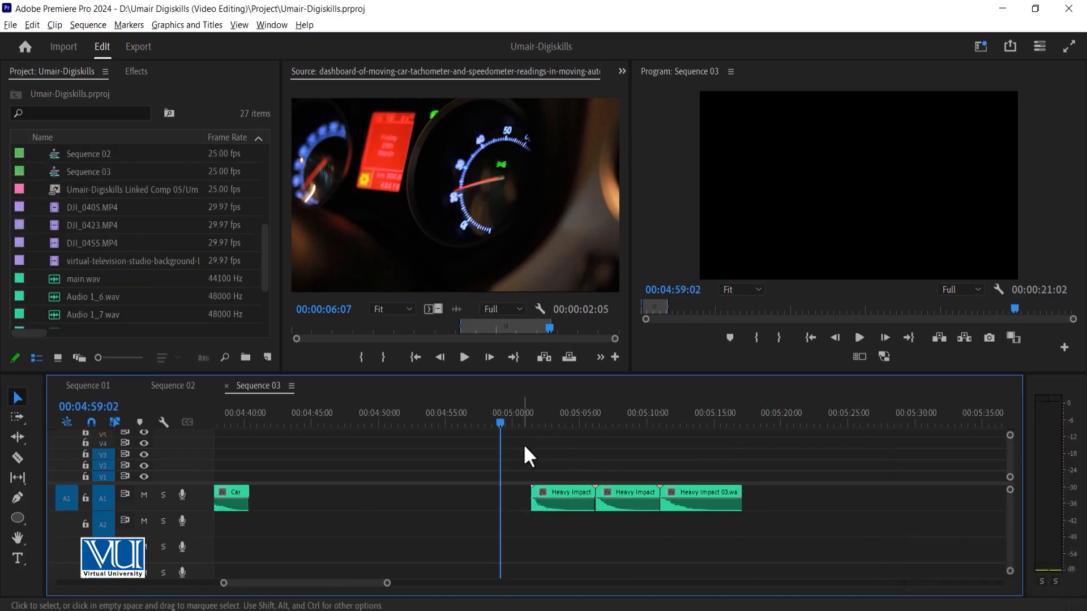
# Import Woosh 01.wav to Woosh 04.wav from the Adobe folder on drive D and place them on A1 after the Heavy Impact clips.
pyautogui.doubleClick(35, 197)
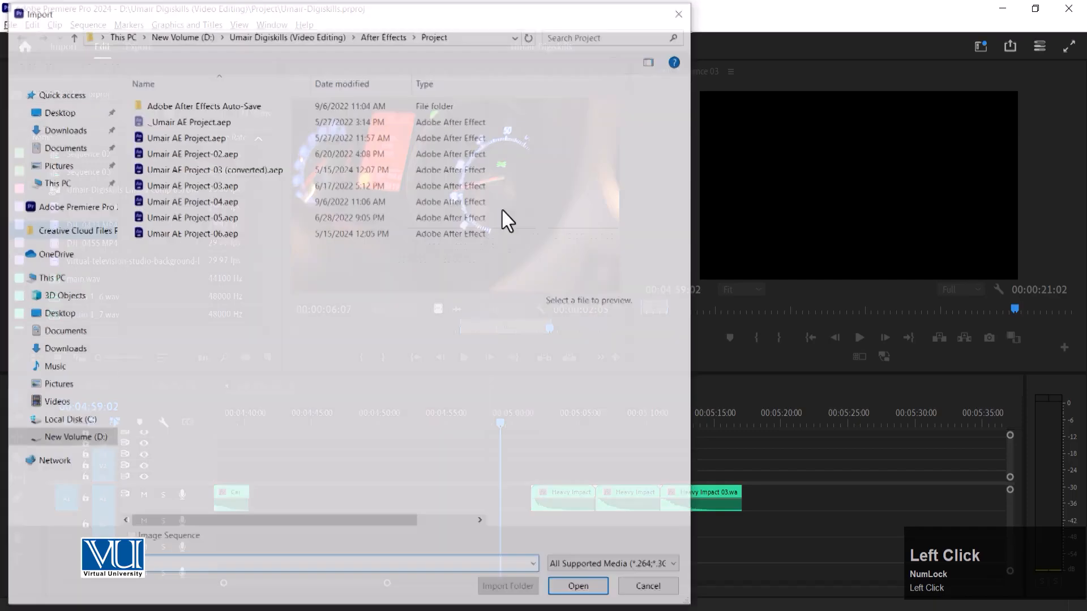
pyautogui.click(55, 278)
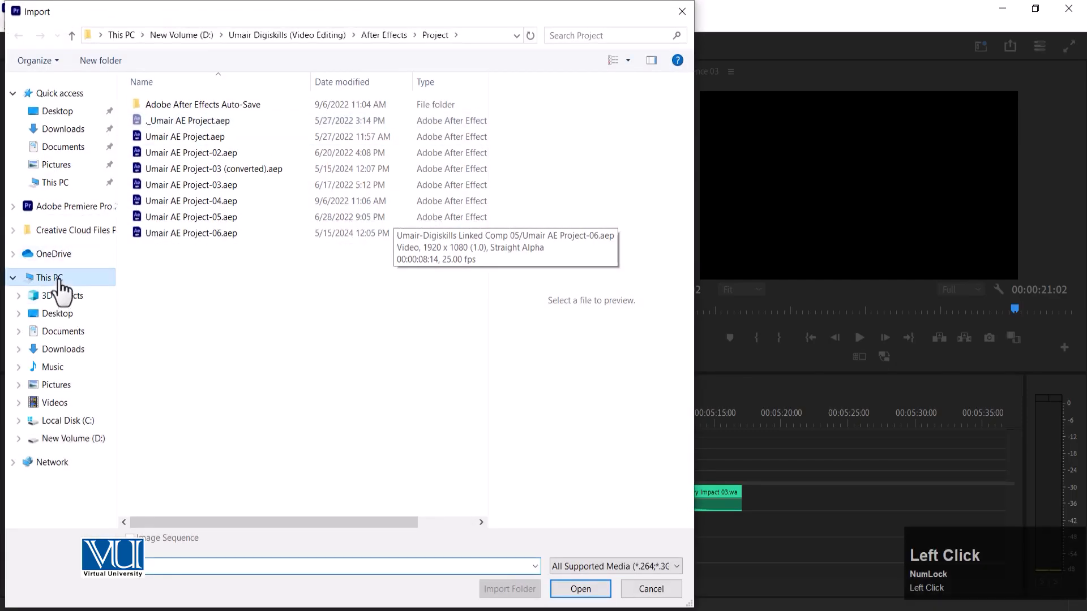
pyautogui.doubleClick(356, 314)
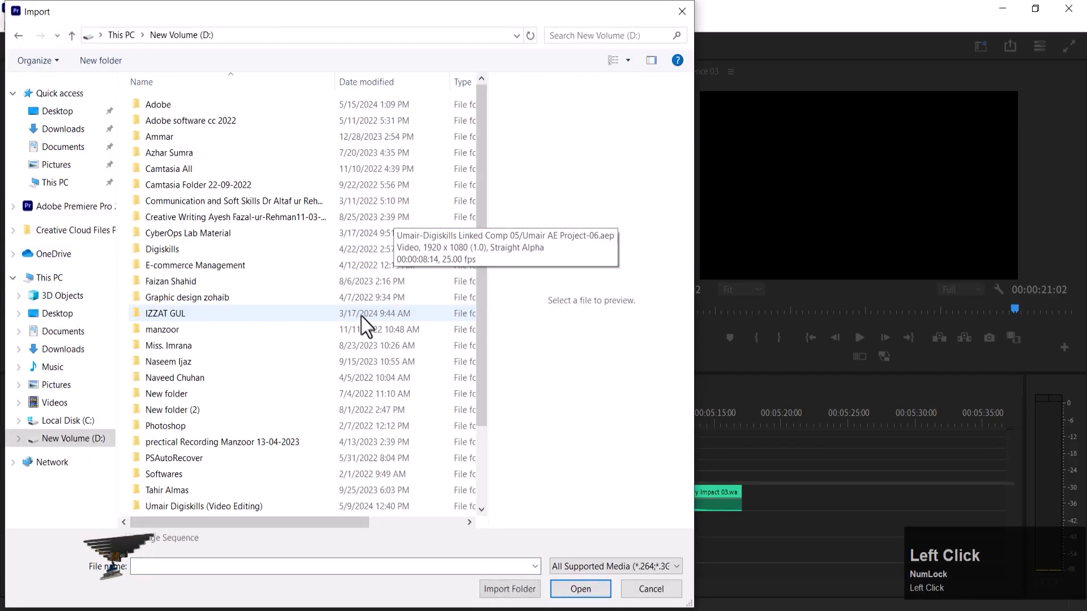
pyautogui.doubleClick(162, 106)
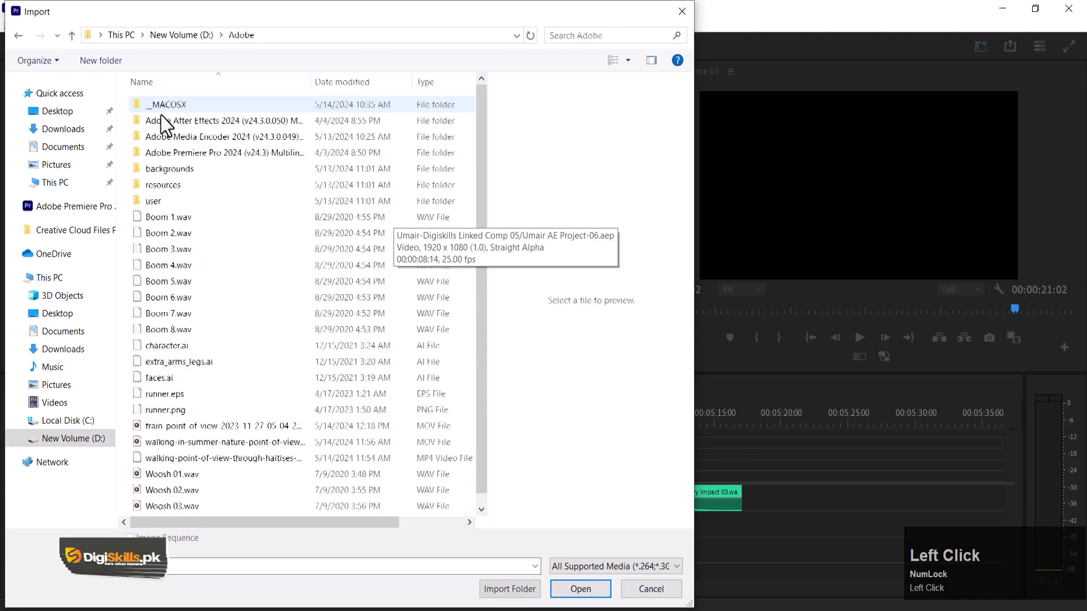
pyautogui.click(207, 218)
pyautogui.scroll(-1, 238, 399)
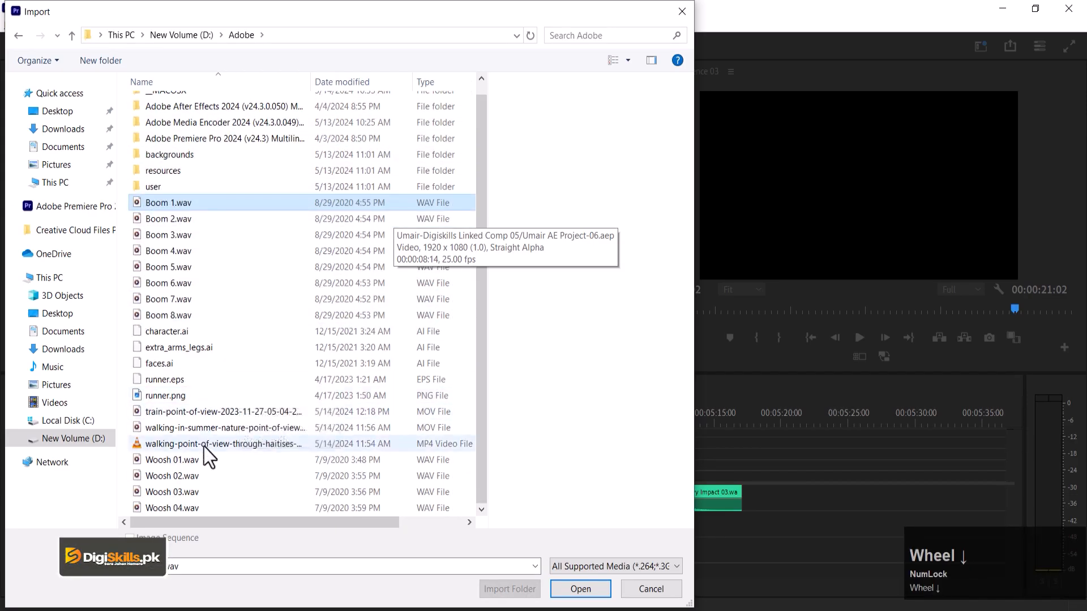
pyautogui.click(173, 460)
pyautogui.keyDown('shift'); pyautogui.click(178, 510); pyautogui.keyUp('shift')
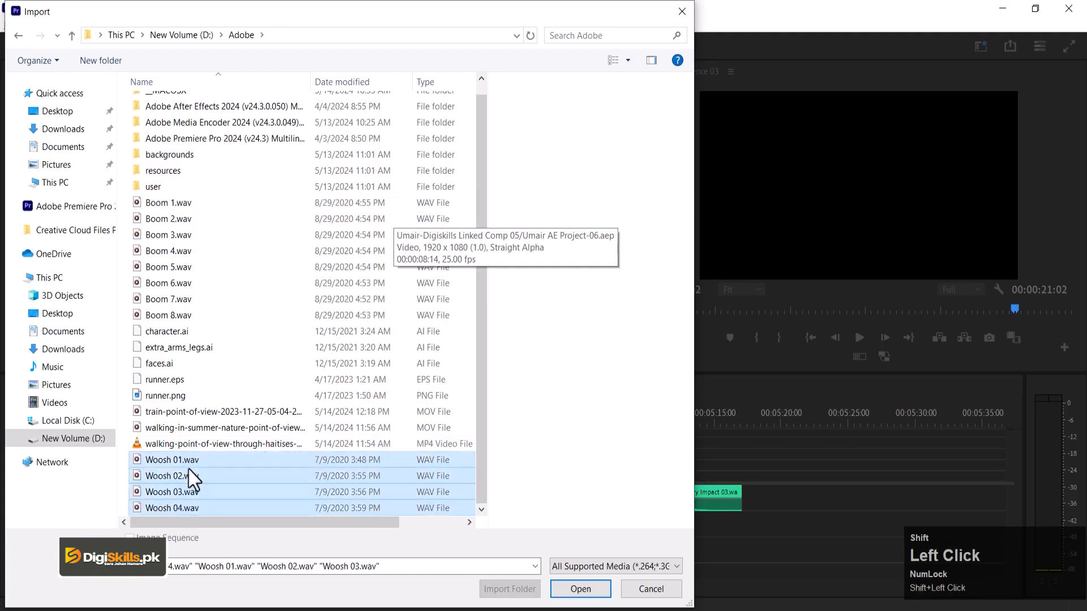
pyautogui.click(593, 589)
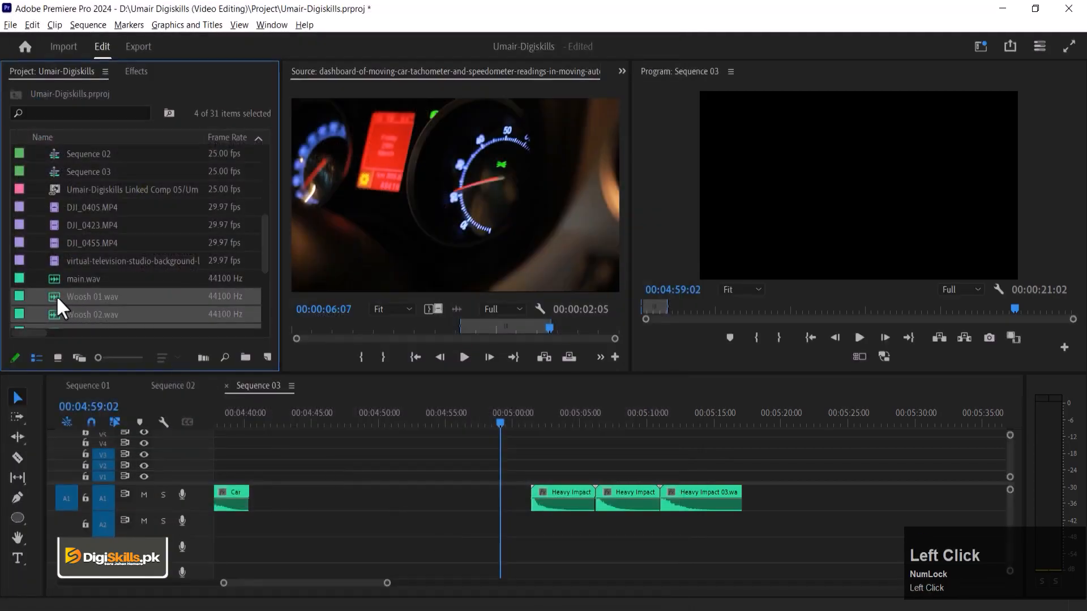
pyautogui.moveTo(727, 456); pyautogui.dragTo(807, 470)
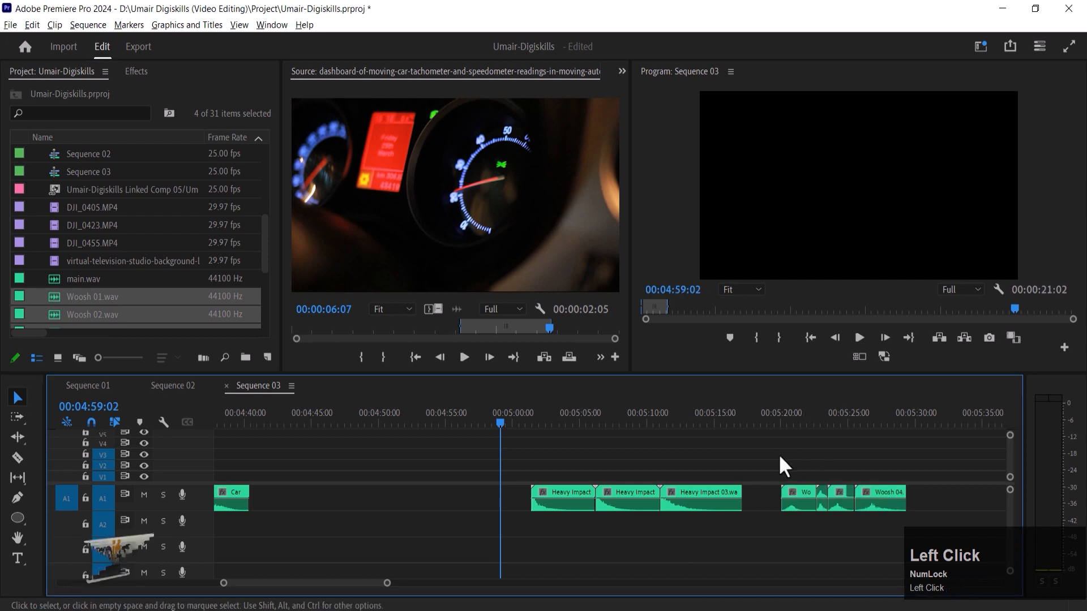
# Import Boom 1.wav to Boom 8.wav from the Adobe folder and add them to A2 below the Heavy Impact and Woosh clips.
pyautogui.click(802, 418)
pyautogui.doubleClick(36, 204)
pyautogui.click(195, 222)
pyautogui.keyDown('shift'); pyautogui.click(176, 330); pyautogui.keyUp('shift')
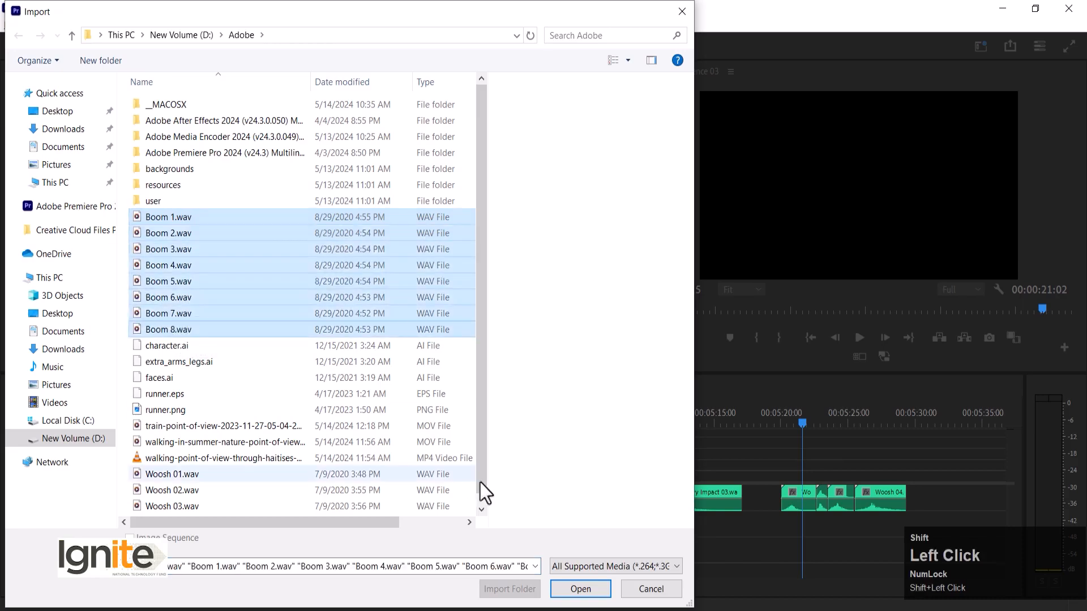
pyautogui.click(580, 589)
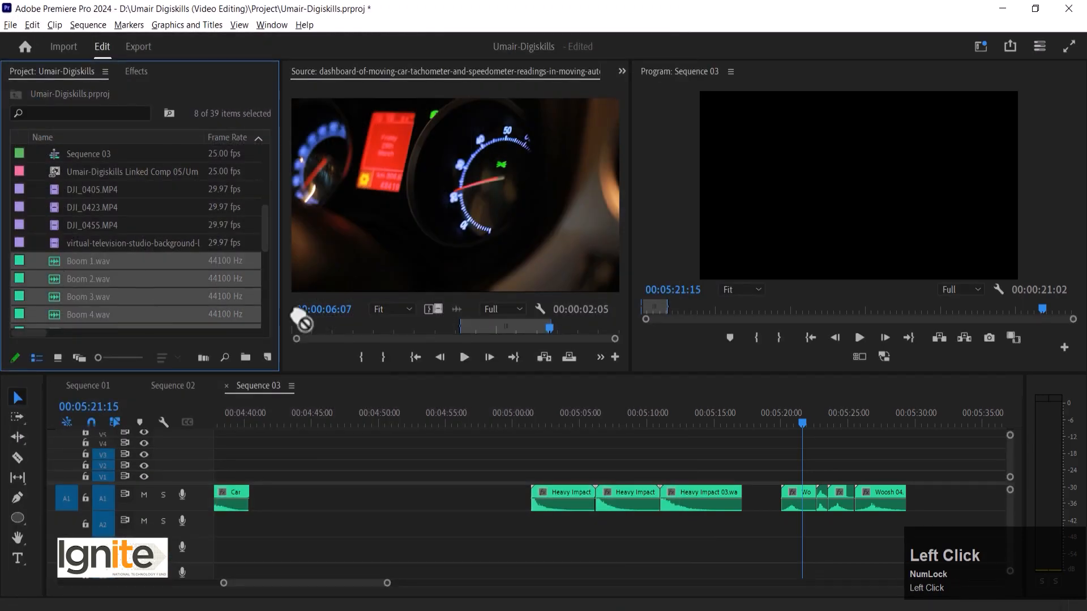
pyautogui.moveTo(914, 475); pyautogui.dragTo(903, 516)
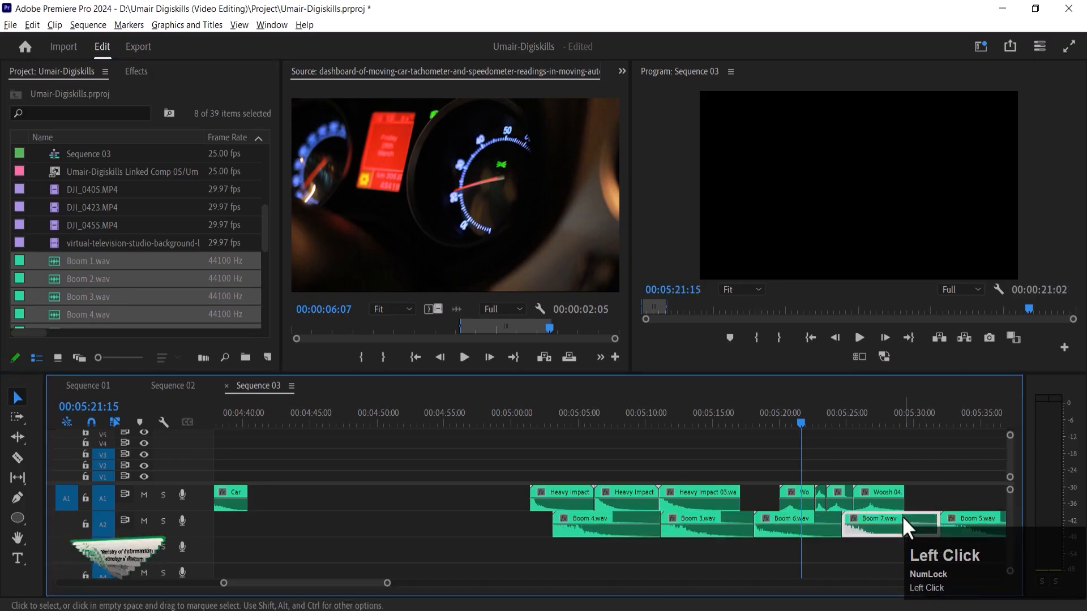
# Move all the Boom clips to A1 after the other sounds, and the spare LG_Sound clip to before the Heavy Impact clips.
pyautogui.press('-')
pyautogui.press('-')
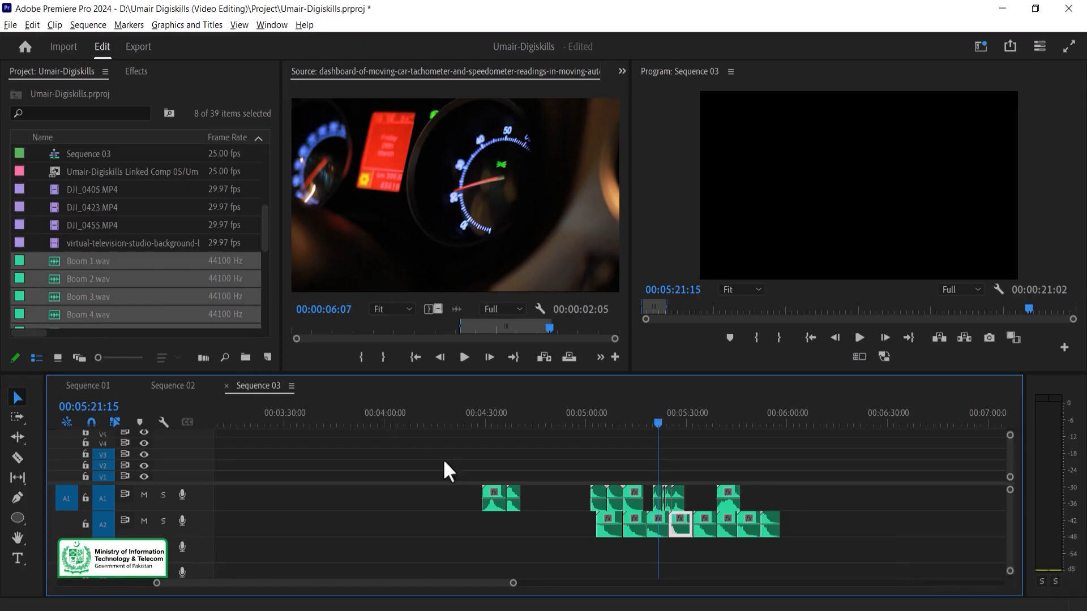
pyautogui.moveTo(569, 527); pyautogui.dragTo(775, 542)
pyautogui.moveTo(660, 523); pyautogui.dragTo(821, 501)
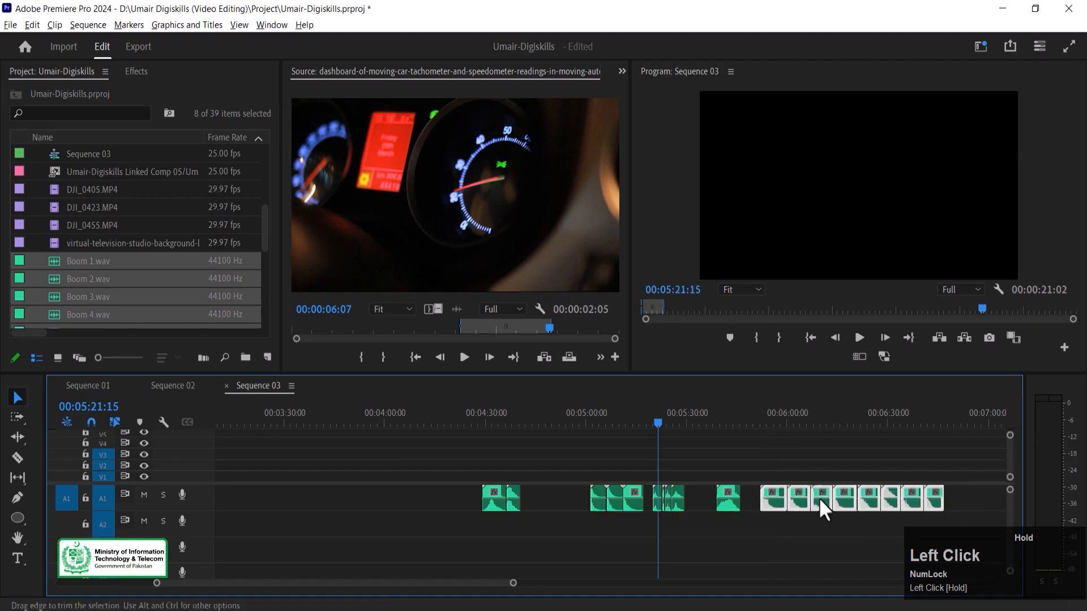
pyautogui.moveTo(725, 492); pyautogui.dragTo(558, 495)
# Play the four Woosh sounds on A1 from 00:05:20:01 to compare them.
pyautogui.press('=')
pyautogui.press('=')
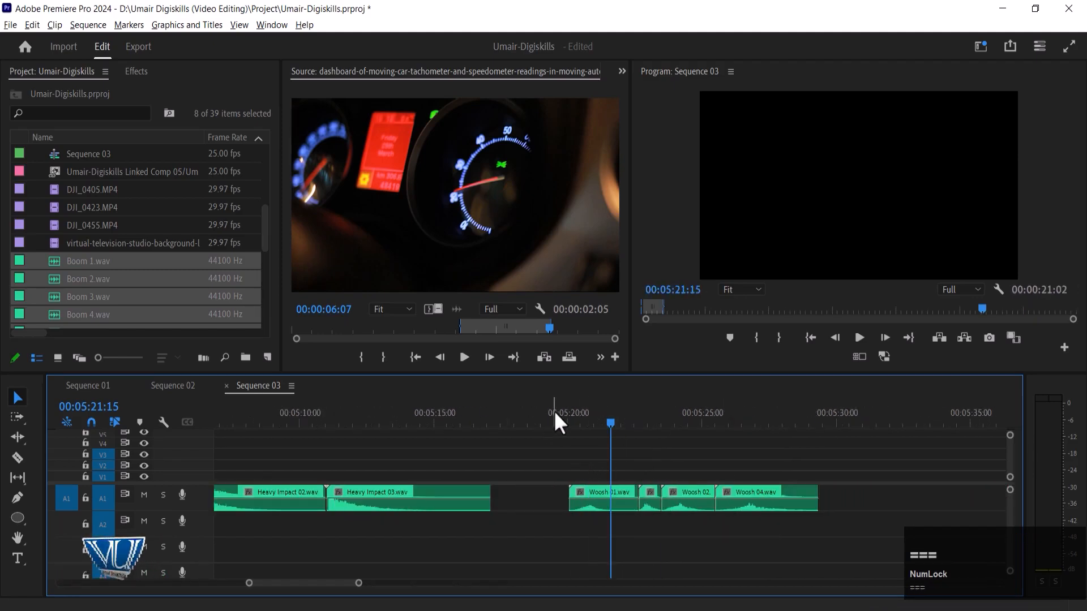
pyautogui.press('-')
pyautogui.press('Up')
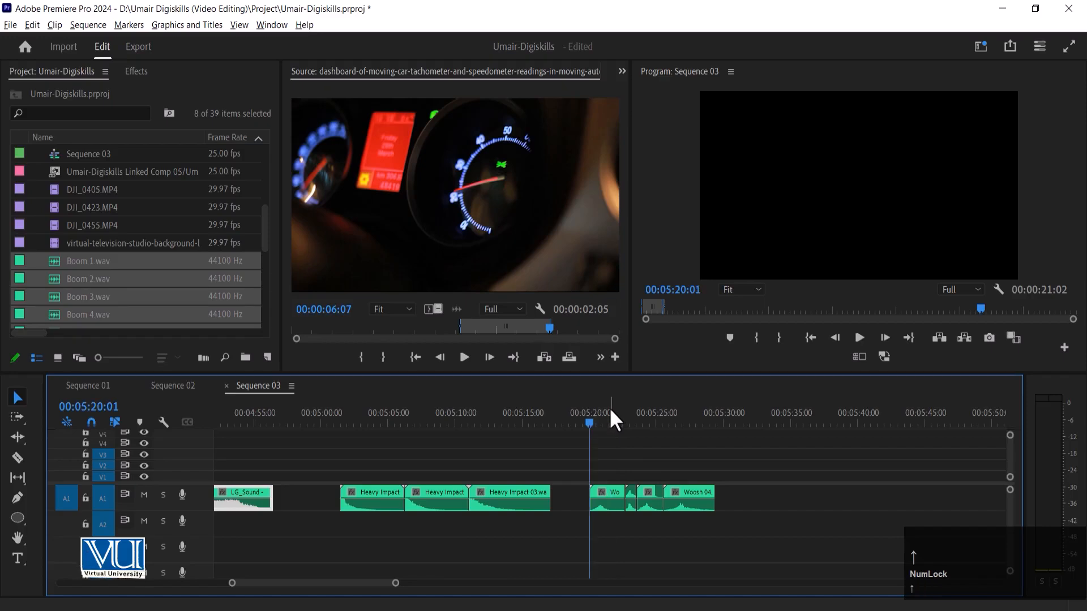
pyautogui.press('space')
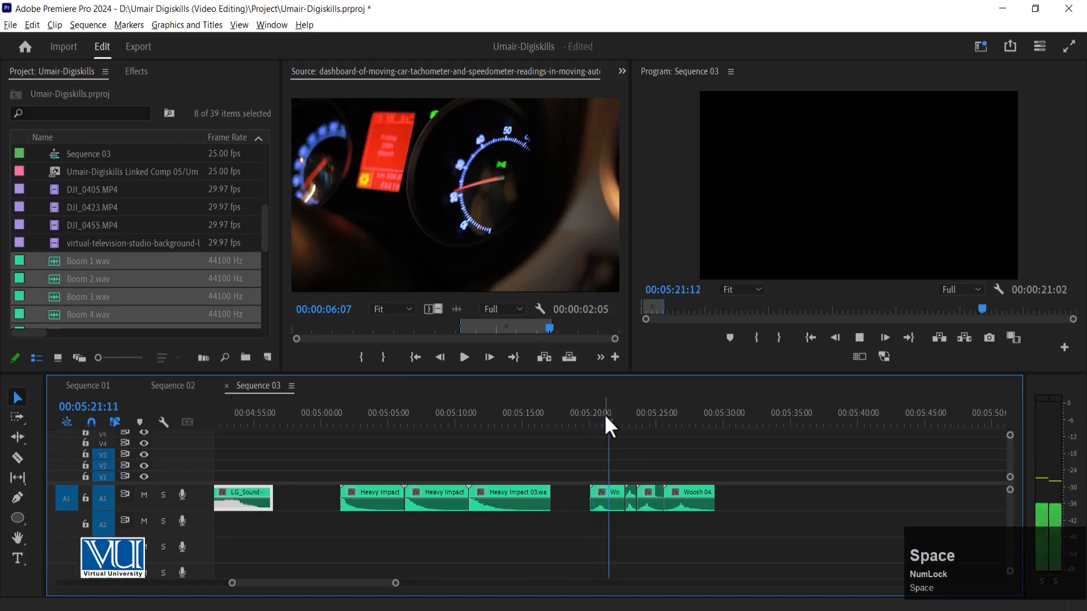
pyautogui.press('=')
pyautogui.press('=')
pyautogui.press('-')
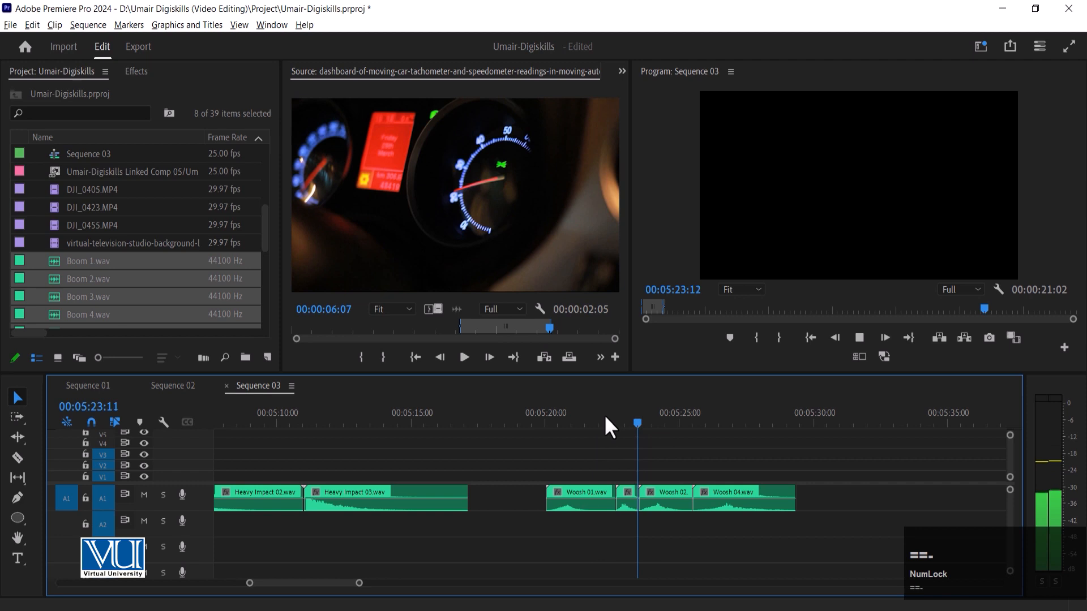
pyautogui.press('space')
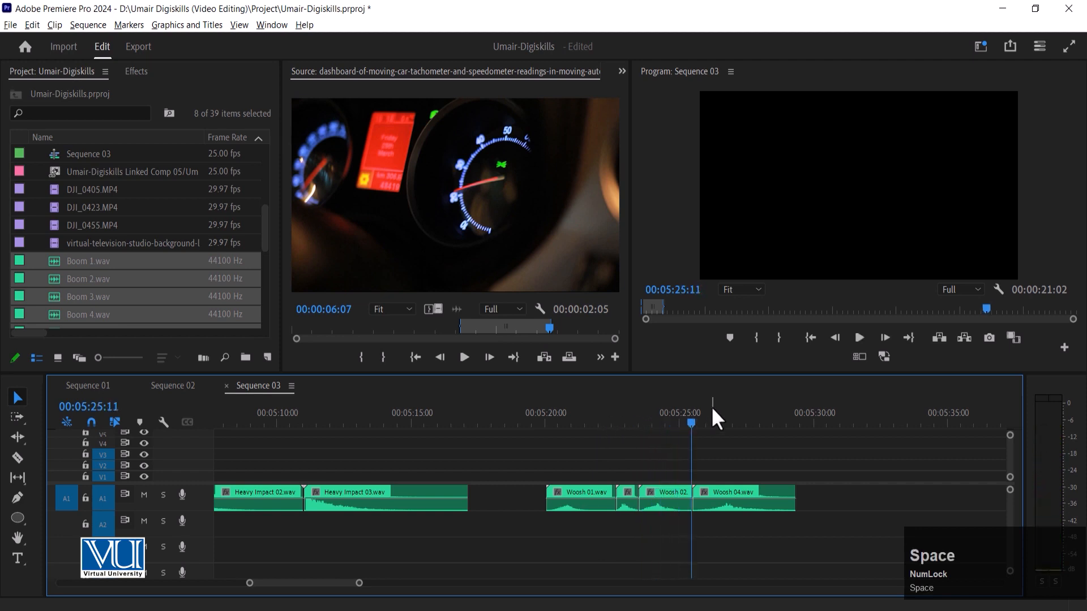
pyautogui.press('space')
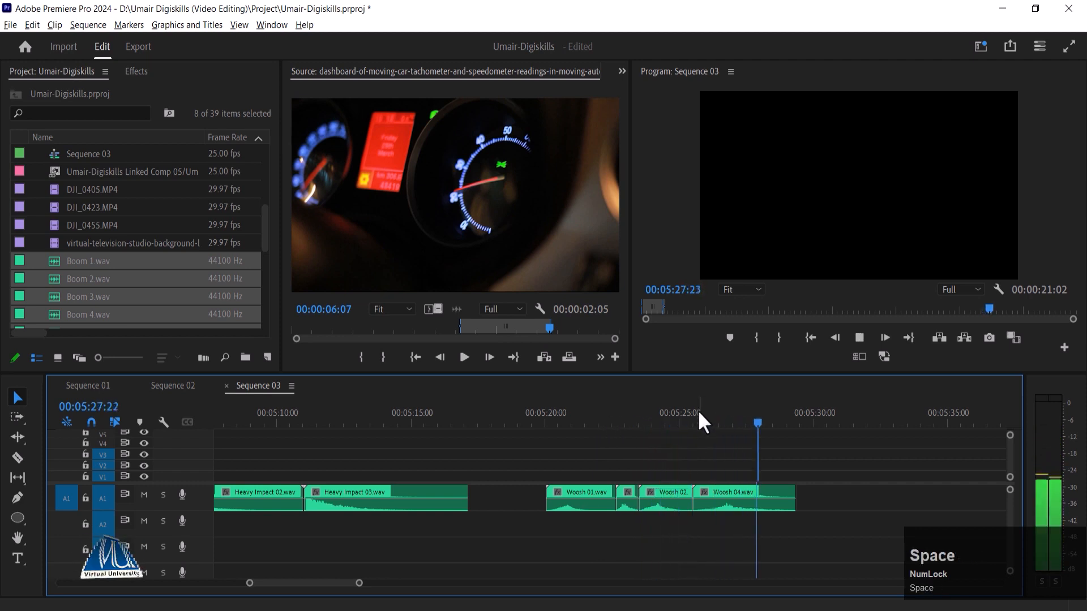
pyautogui.press('space')
# Copy Woosh 04.wav and paste it on A1 at 00:00:22:24, just after the edited clips.
pyautogui.press('-')
pyautogui.press('-')
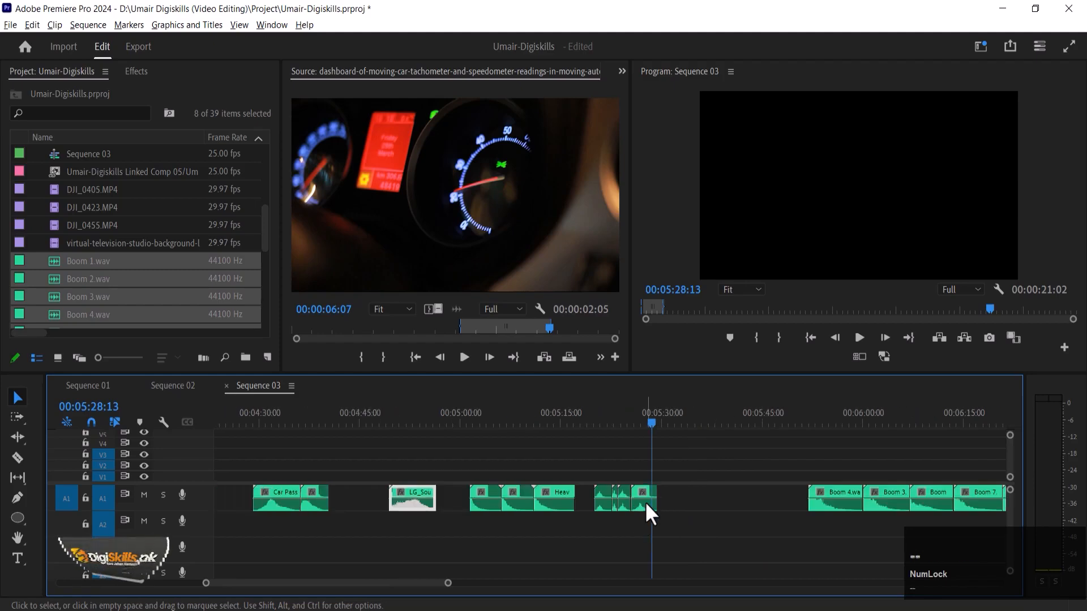
pyautogui.click(644, 501)
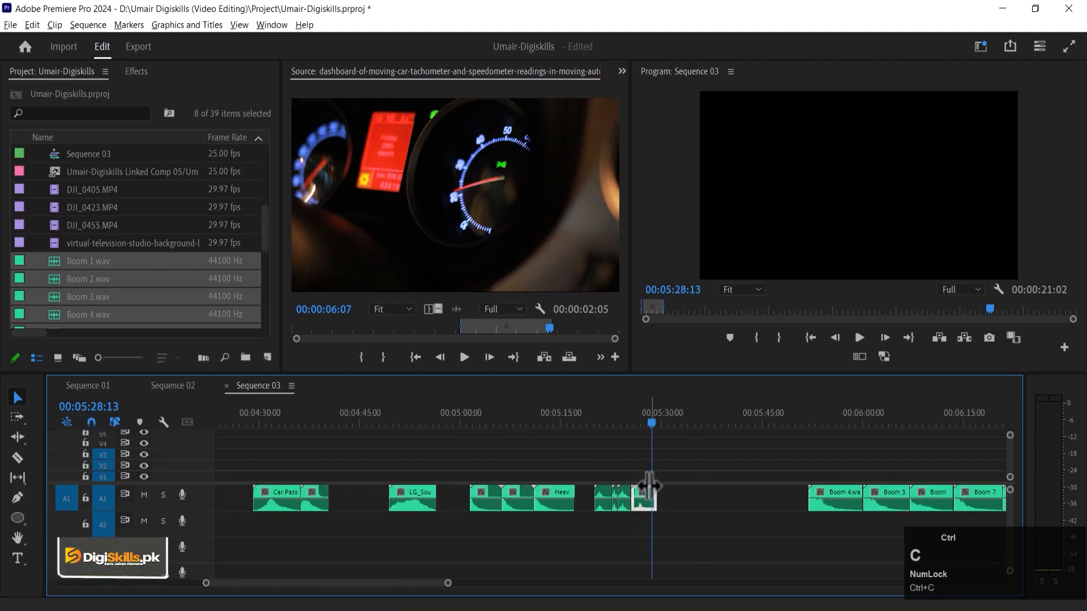
pyautogui.press('-')
pyautogui.press('-')
pyautogui.press('-')
pyautogui.press('-')
pyautogui.click(240, 417)
pyautogui.press('=')
pyautogui.press('=')
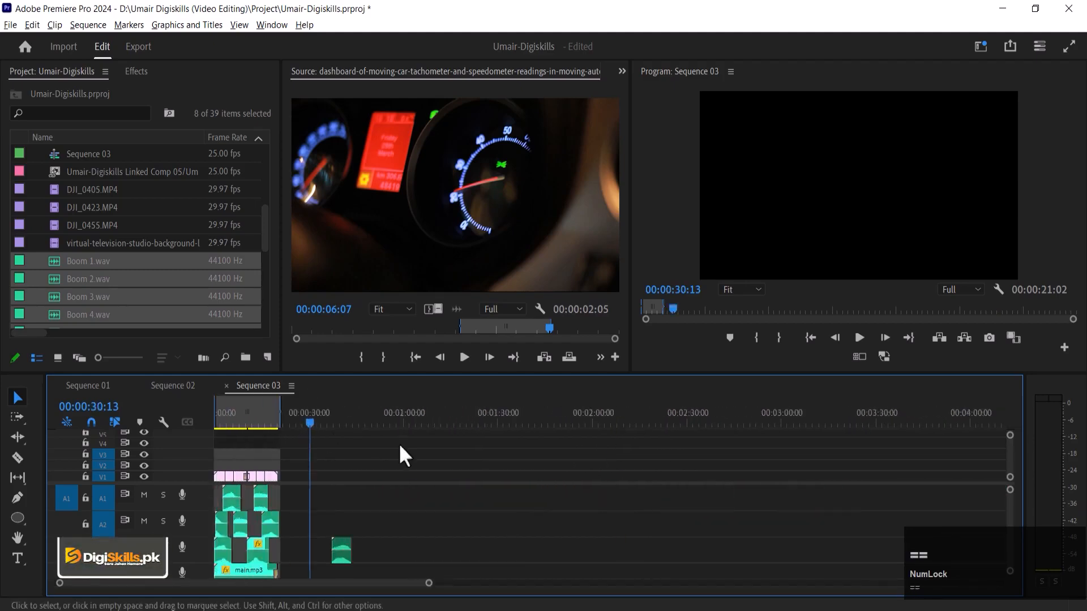
pyautogui.press('=')
pyautogui.press('=')
pyautogui.moveTo(443, 416); pyautogui.dragTo(505, 432)
pyautogui.hotkey('shift', '-')
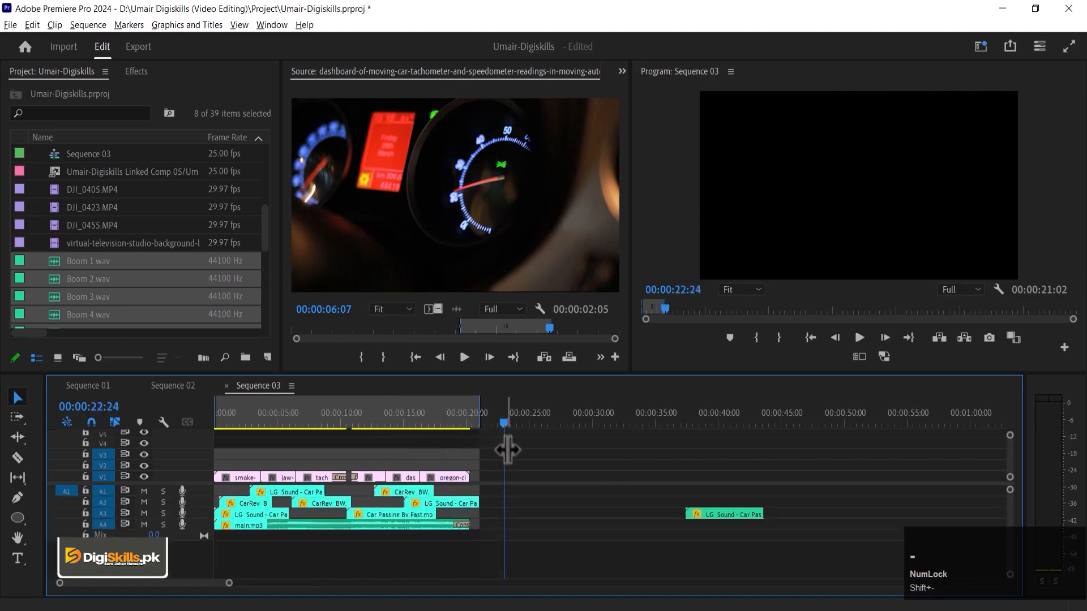
pyautogui.hotkey('ctrl', 'v')
# Enlarge the timeline area, expand the audio tracks, and move the main.mp3 clip four tracks down from A4.
pyautogui.moveTo(396, 377); pyautogui.dragTo(396, 309)
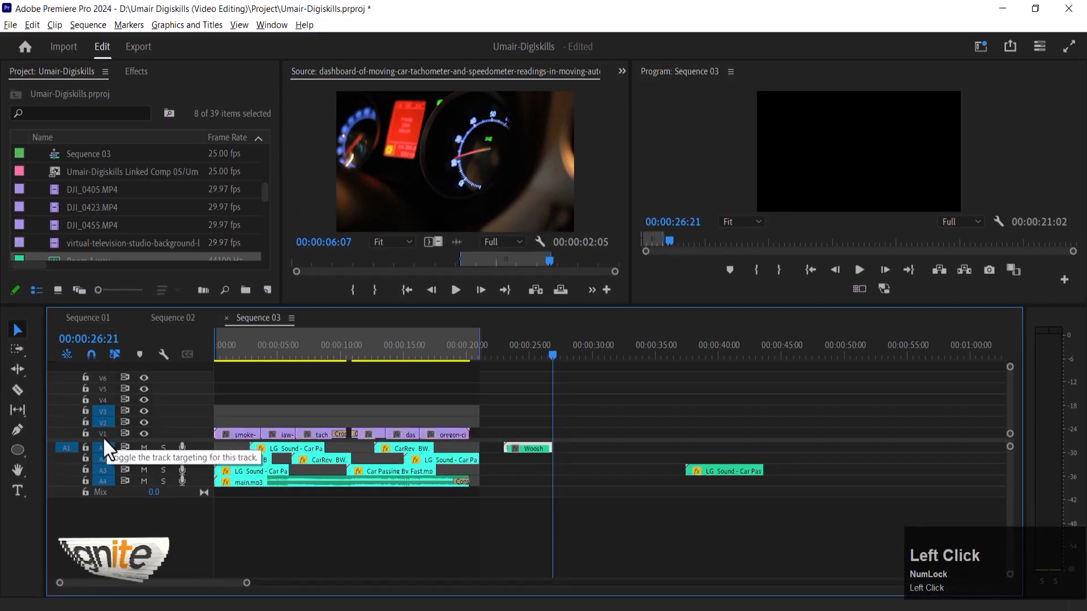
pyautogui.moveTo(107, 439); pyautogui.dragTo(118, 404)
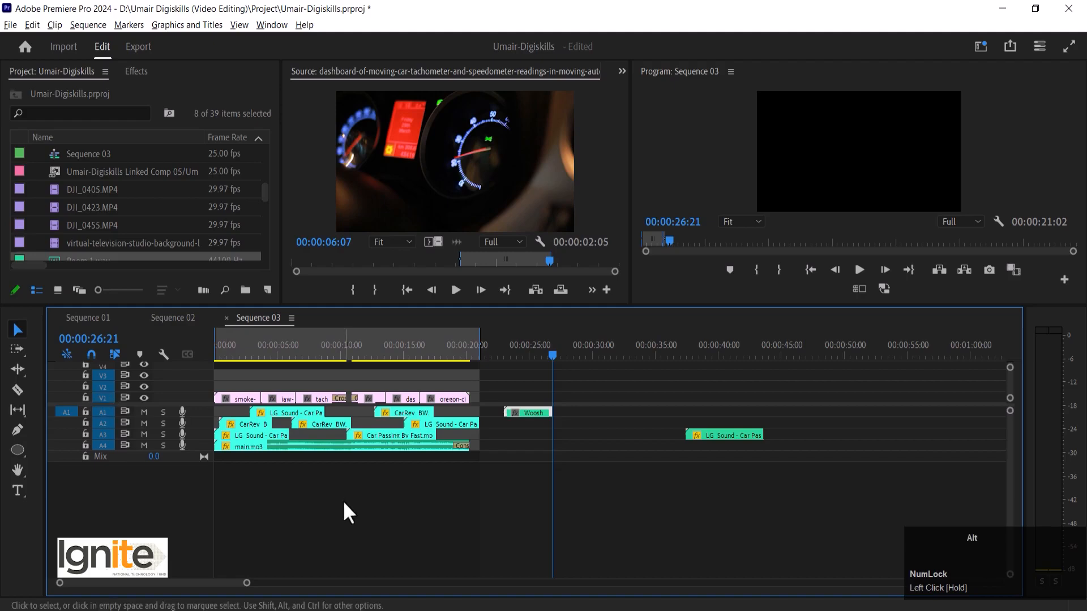
pyautogui.hotkey('alt', '=')
pyautogui.click(435, 471)
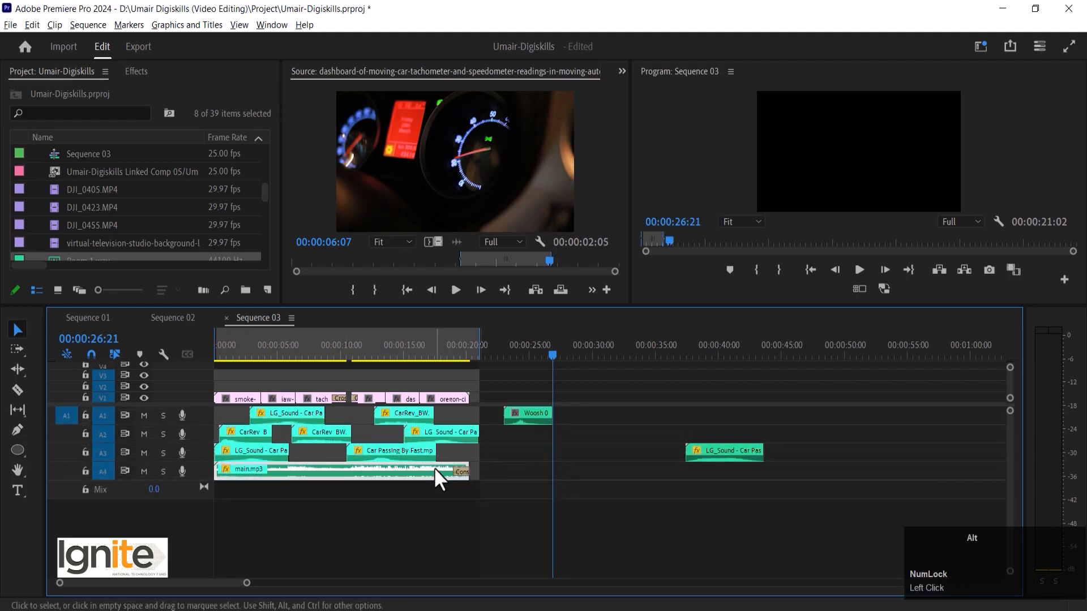
pyautogui.hotkey('alt', 'Down')
pyautogui.hotkey('alt', 'Down')
pyautogui.hotkey('alt', 'Down')
pyautogui.hotkey('alt', 'Down')
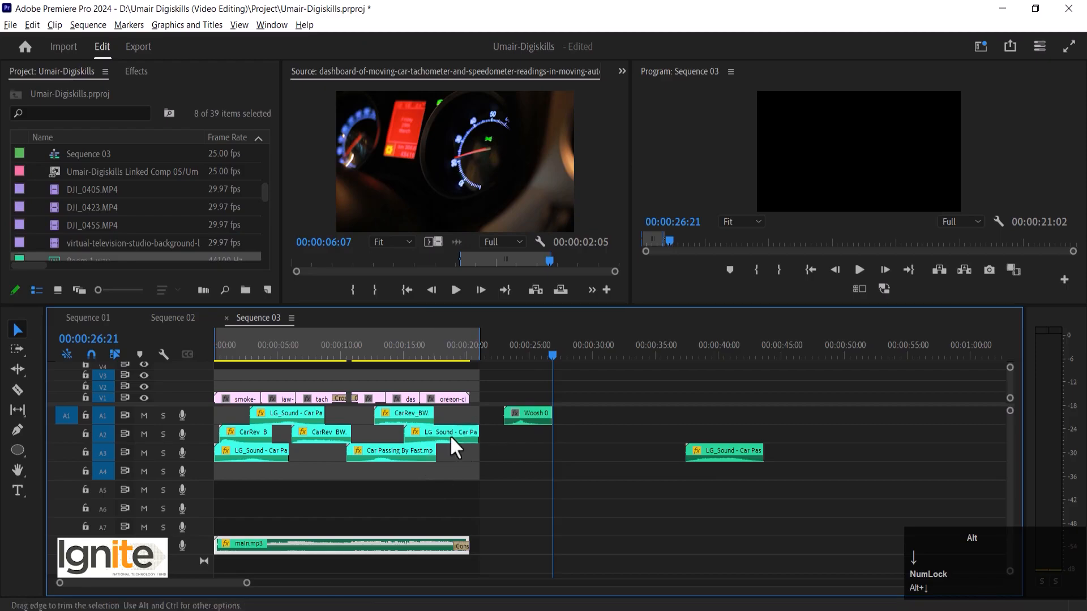
# Move the pasted Woosh 04.wav clip to A4 beneath the Cross Dissolve at the end of the tachometer clip, and go to 00:00:10:07.
pyautogui.click(436, 346)
pyautogui.press('space')
pyautogui.moveTo(517, 419); pyautogui.dragTo(344, 474)
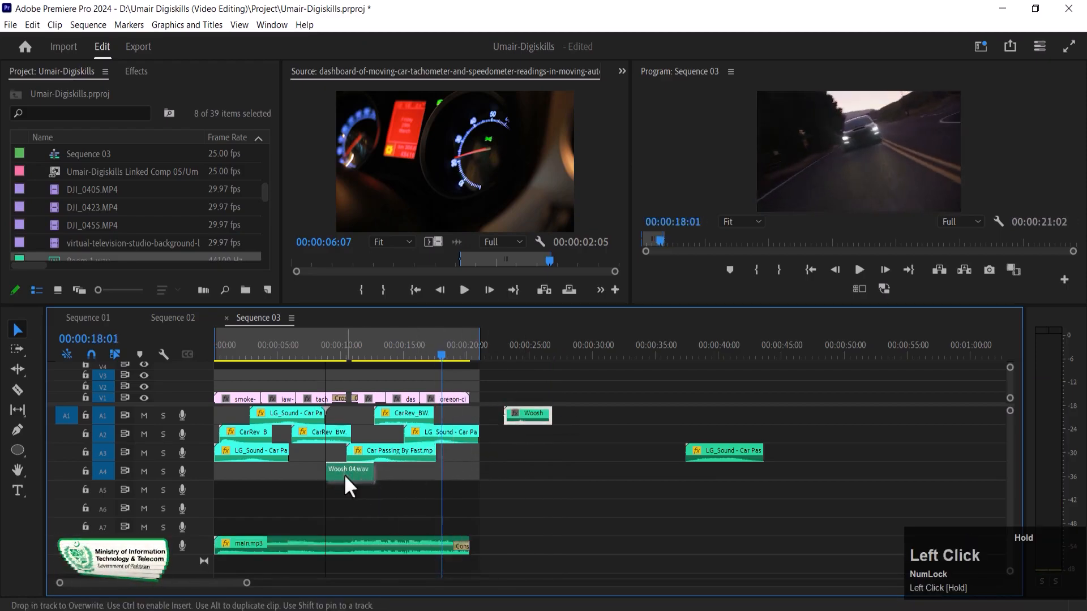
pyautogui.click(347, 349)
pyautogui.press('=')
pyautogui.press('=')
pyautogui.press('=')
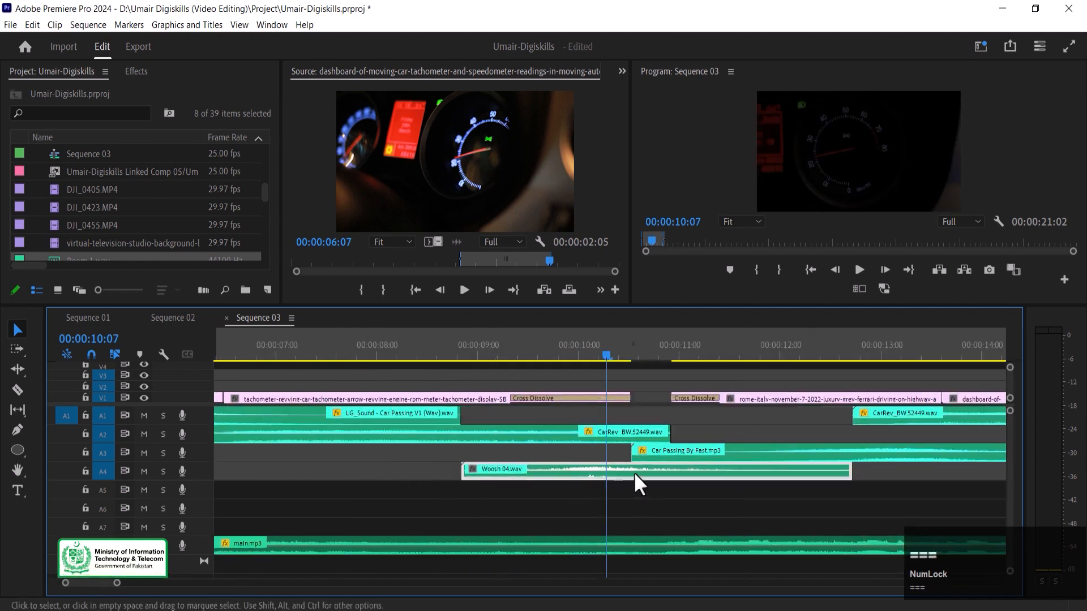
# Adjust the gain of the Woosh 04.wav clip on A4 by -10 dB.
pyautogui.press('-')
pyautogui.write('g')
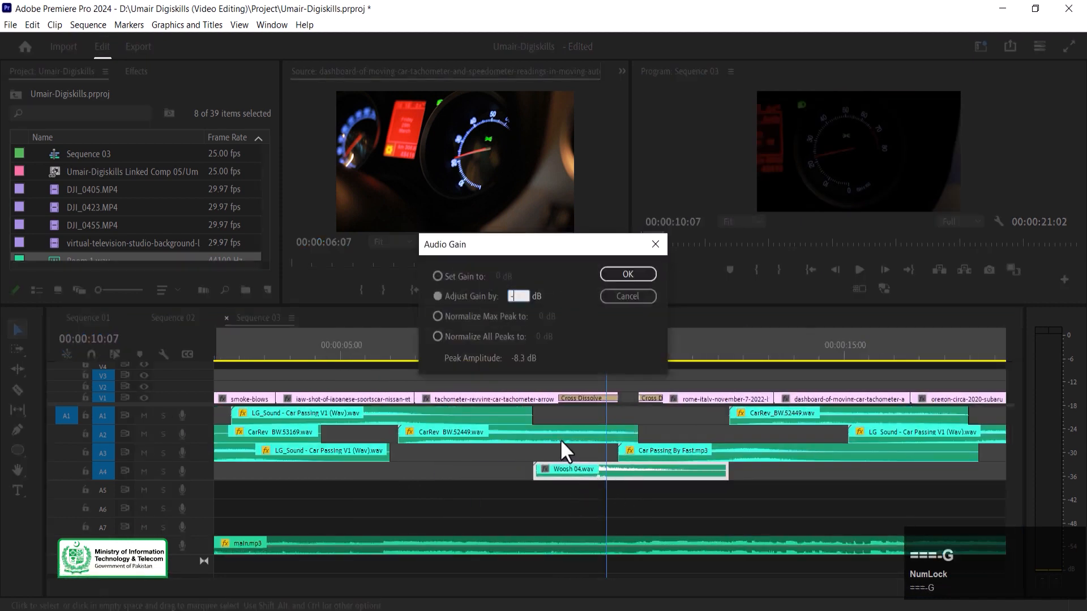
pyautogui.write('10')
pyautogui.press('Return')
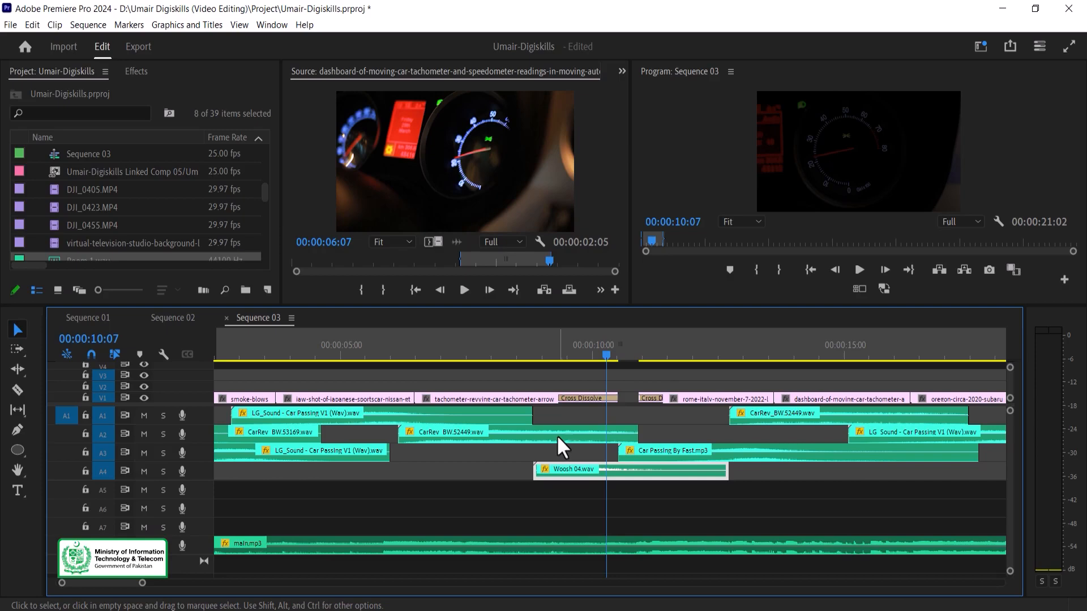
# Nudge the Woosh 04.wav clip on A4 15 frames later, heighten the audio tracks, and go to 00:00:09:09 just before the clip.
pyautogui.hotkey('shift', 'alt', 'Right')
pyautogui.hotkey('shift', 'alt', 'Right')
pyautogui.hotkey('shift', 'alt', 'Right')
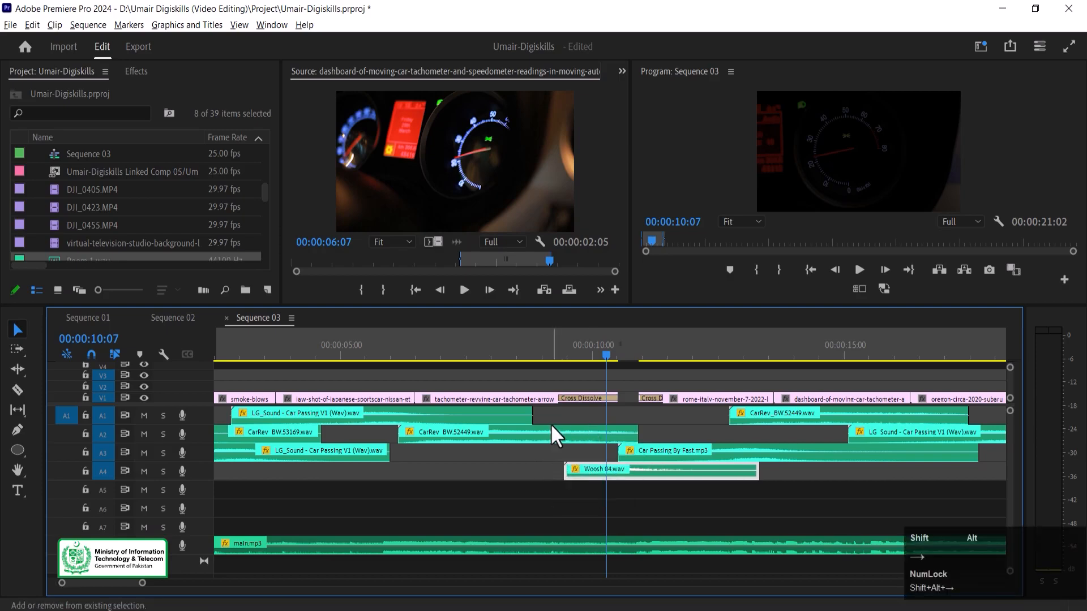
pyautogui.press('=')
pyautogui.hotkey('alt', '=')
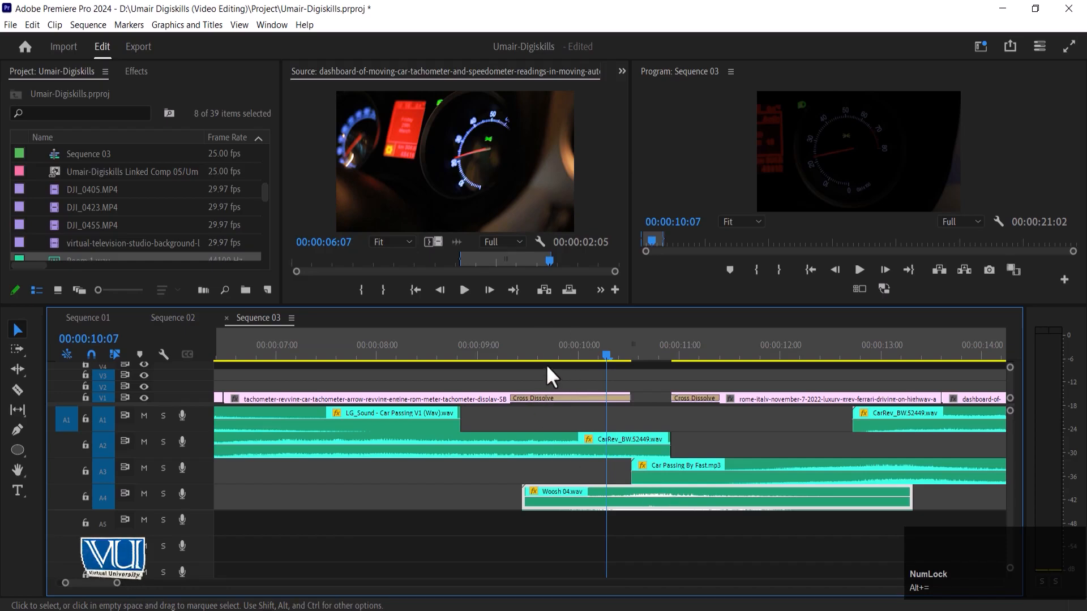
pyautogui.click(515, 349)
pyautogui.press('-')
pyautogui.press('-')
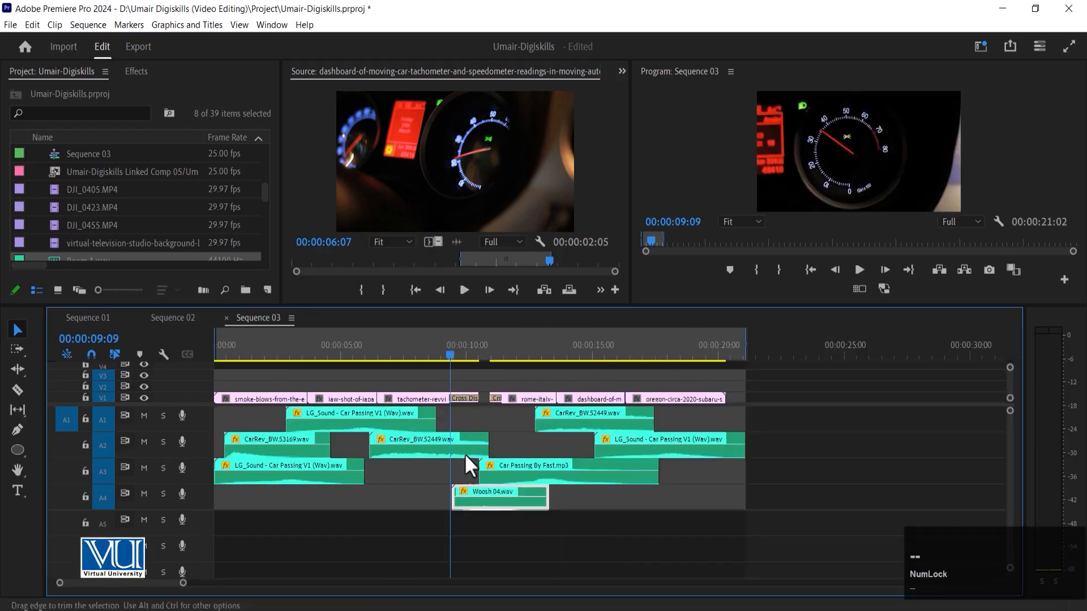
# Play the Cross Dissolve after the tachometer clip repeatedly to check the Woosh 04.wav effect on A4.
pyautogui.press('=')
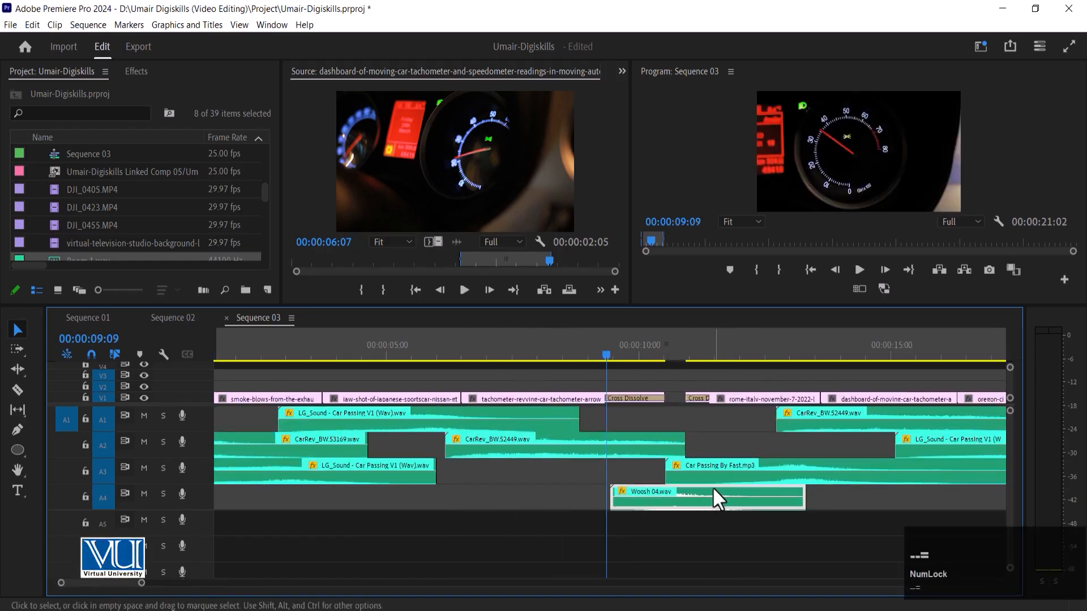
pyautogui.press('space')
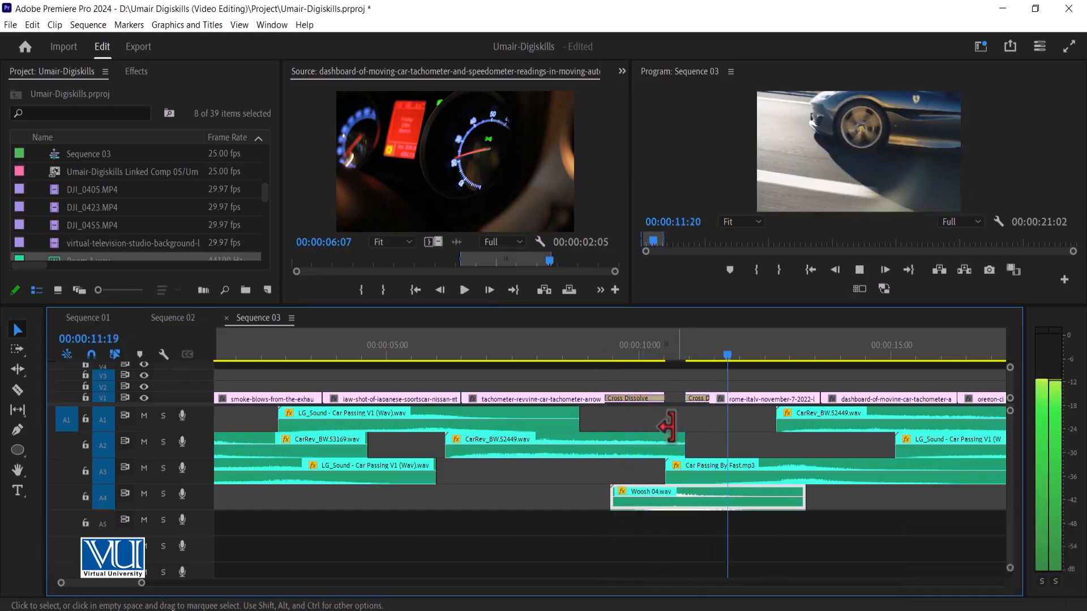
pyautogui.click(631, 355)
pyautogui.press('space')
pyautogui.click(589, 357)
pyautogui.press('space')
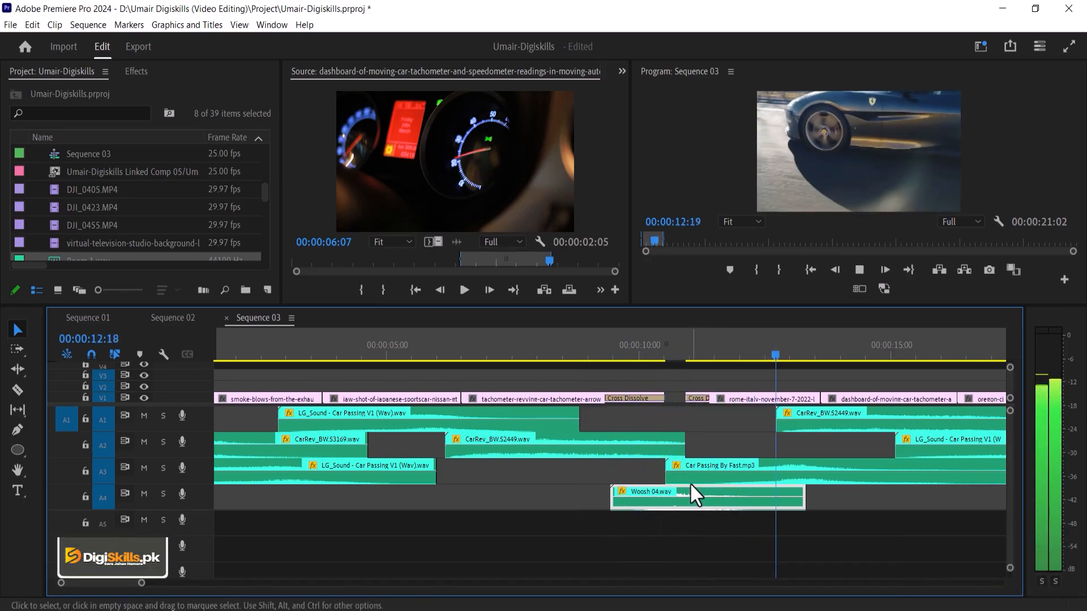
# Bring the gain of the Woosh 04.wav clip on A4 to -6 dB and replay the transition.
pyautogui.click(644, 355)
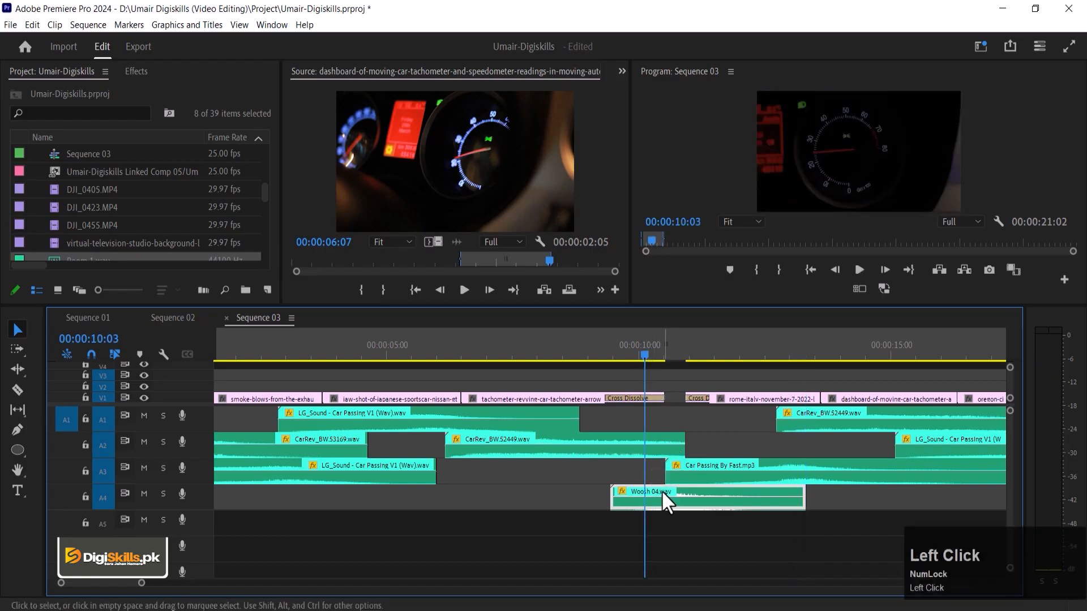
pyautogui.press('g')
pyautogui.press('space')
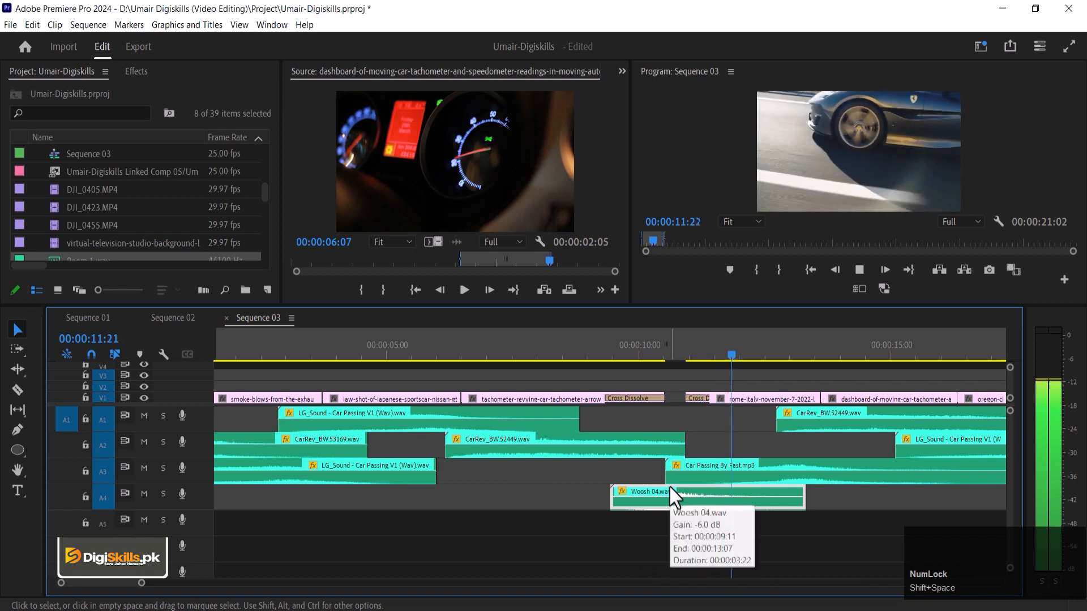
pyautogui.click(594, 352)
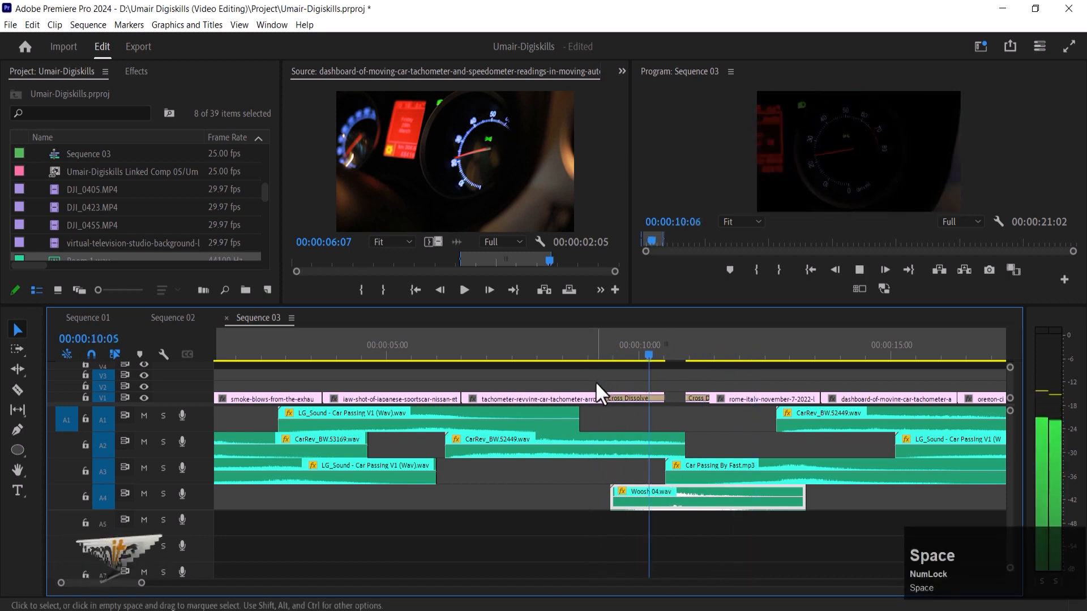
# Go to the Boom clips far along A1 and audition them from the start of Boom 7.wav at 00:06:13:14.
pyautogui.press('-')
pyautogui.press('-')
pyautogui.press('-')
pyautogui.press('-')
pyautogui.press('-')
pyautogui.press('-')
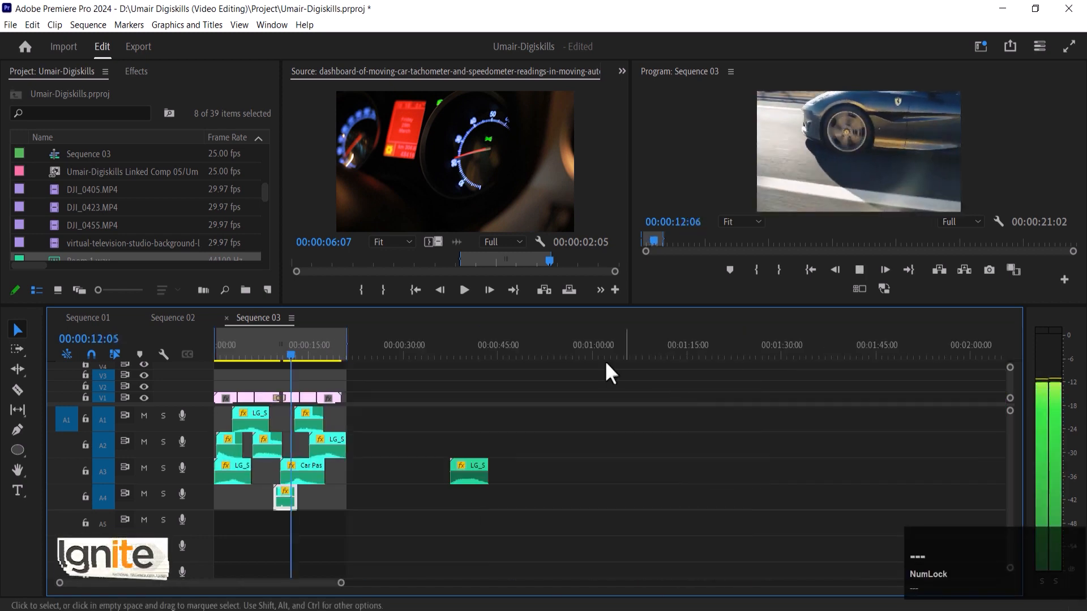
pyautogui.click(507, 335)
pyautogui.press('=')
pyautogui.press('=')
pyautogui.press('=')
pyautogui.press('=')
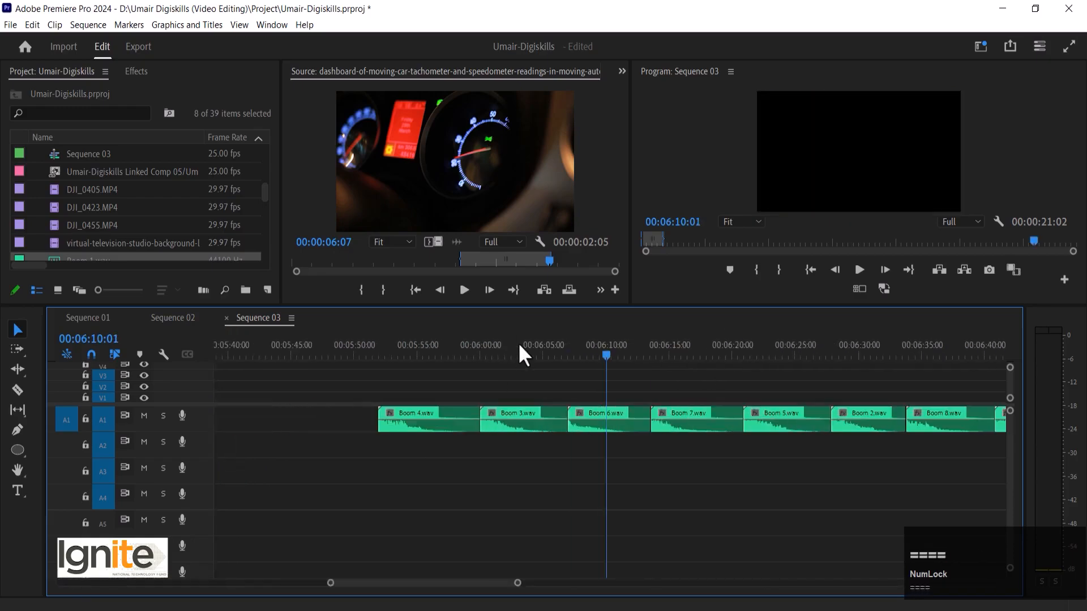
pyautogui.press('Down')
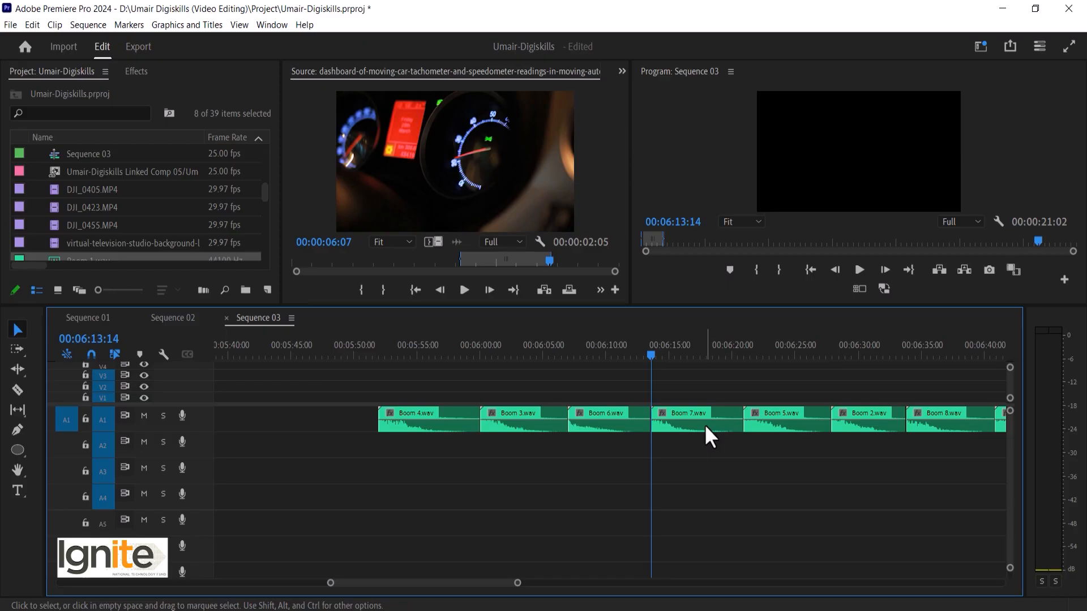
pyautogui.press('space')
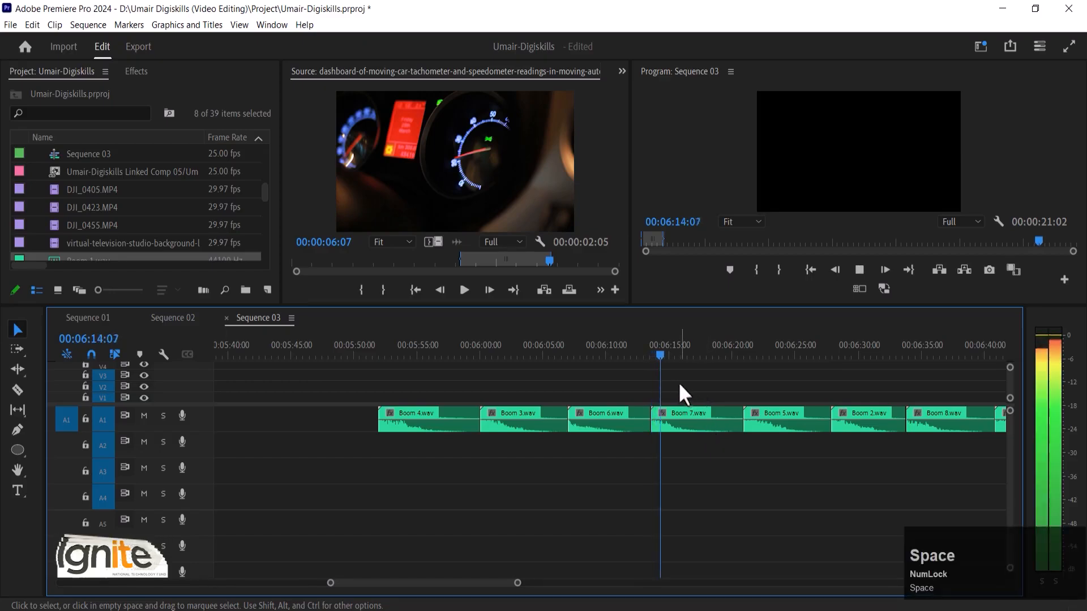
# Cut the Boom 5.wav clip from the row of boom sounds and paste it on A1 shortly after the end of the car clips.
pyautogui.click(782, 413)
pyautogui.hotkey('ctrl', 'x')
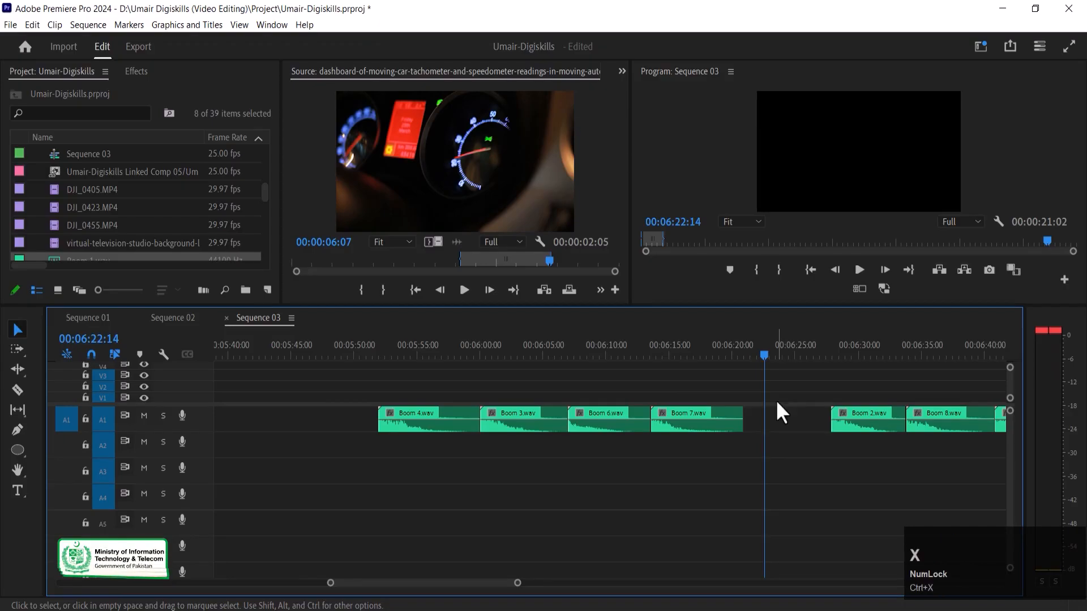
pyautogui.press('Home')
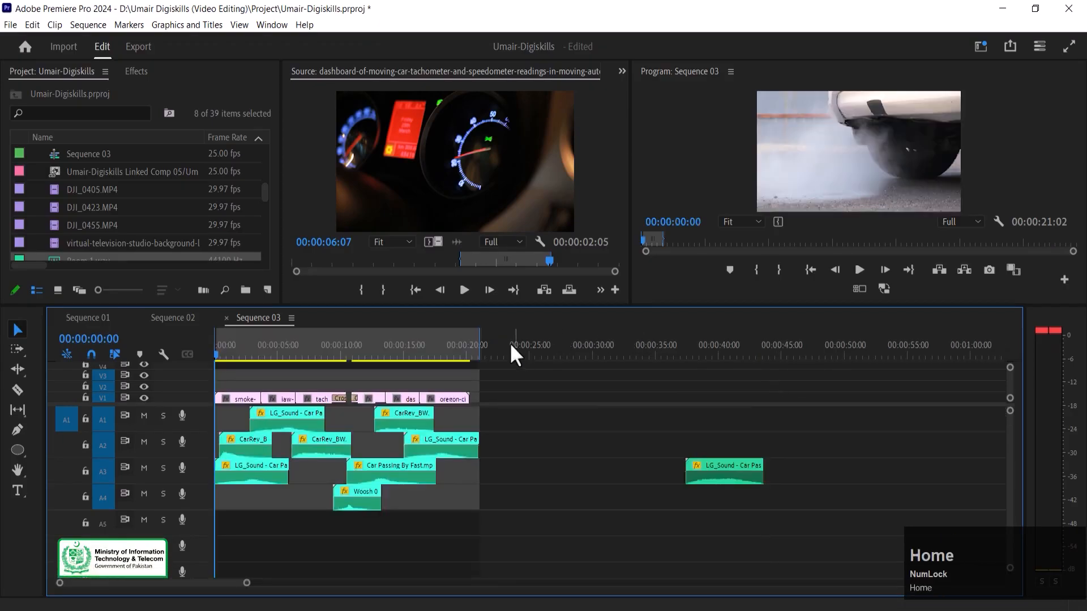
pyautogui.click(511, 346)
pyautogui.hotkey('ctrl', 'v')
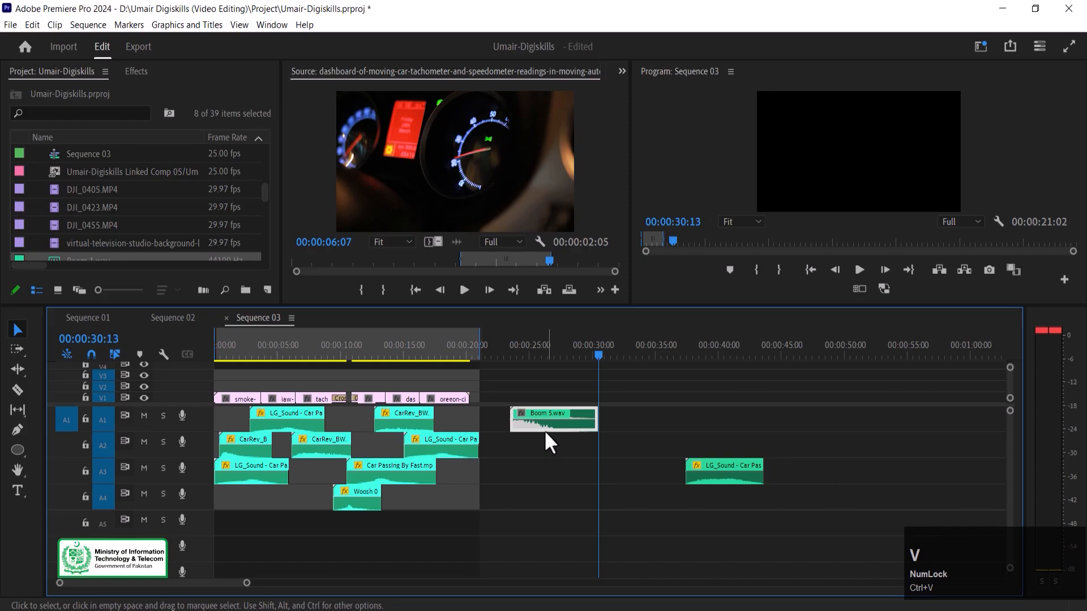
# Adjust the gain of the Boom 5.wav clip by -10 dB, move it to the start of A5, and play the opening.
pyautogui.write('g-8')
pyautogui.press('Return')
pyautogui.moveTo(542, 423); pyautogui.dragTo(143, 338)
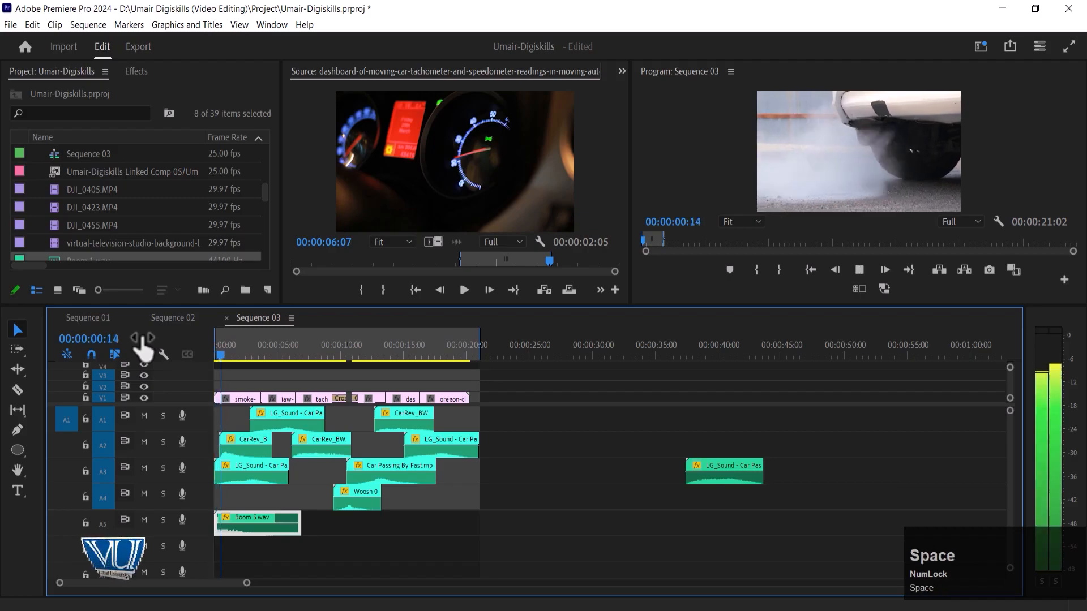
pyautogui.press('space')
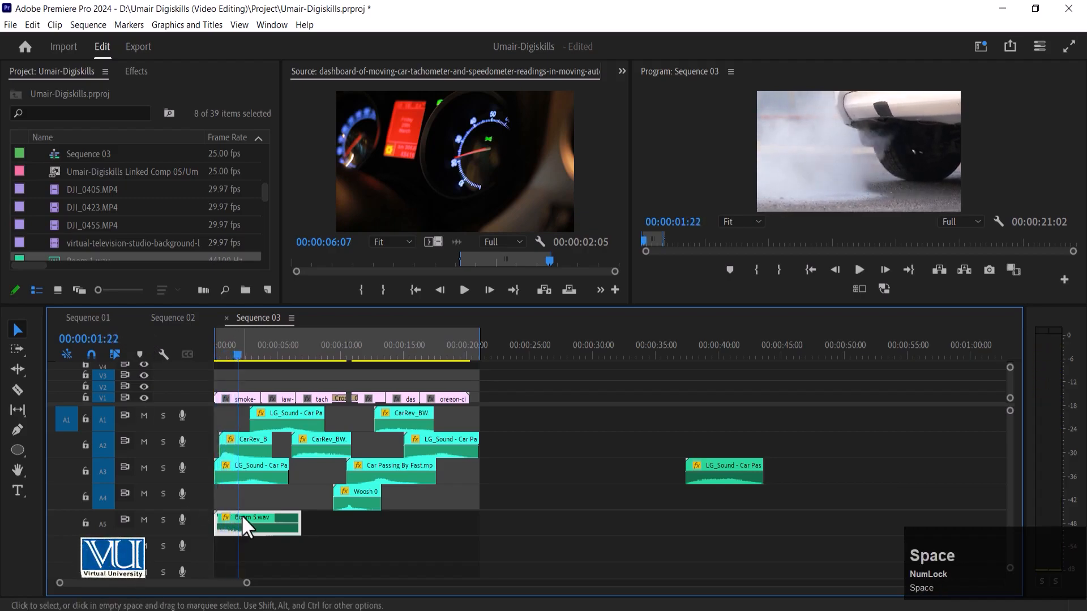
# Move the Boom 5.wav clip along A5 to start at 00:00:03:18, at the cut after the exhaust smoke clip.
pyautogui.click(244, 516)
pyautogui.moveTo(245, 514); pyautogui.dragTo(574, 515)
pyautogui.press('space')
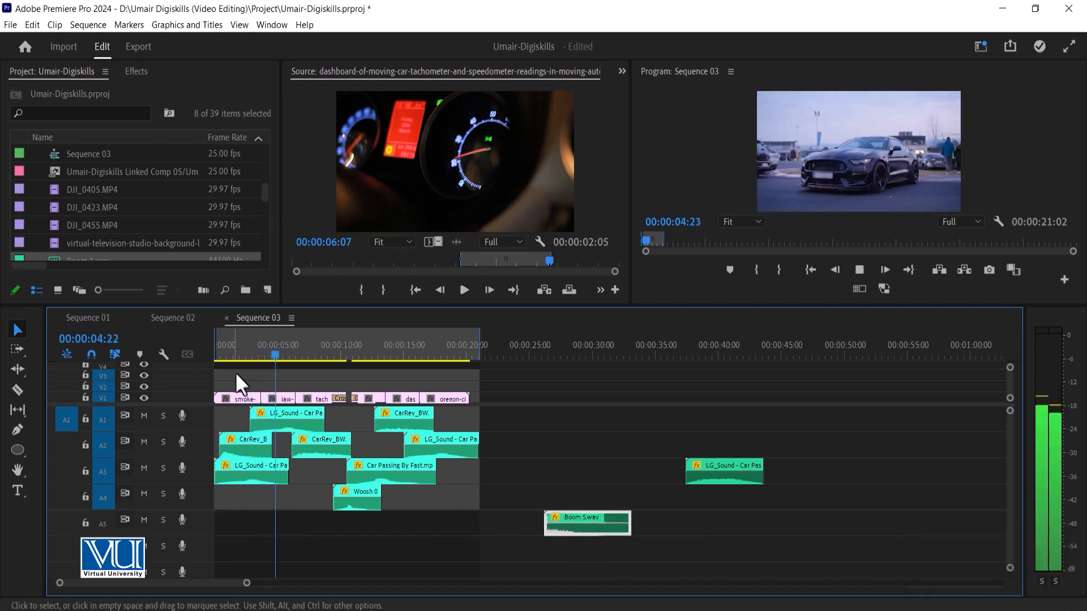
pyautogui.press('space')
pyautogui.press('Up')
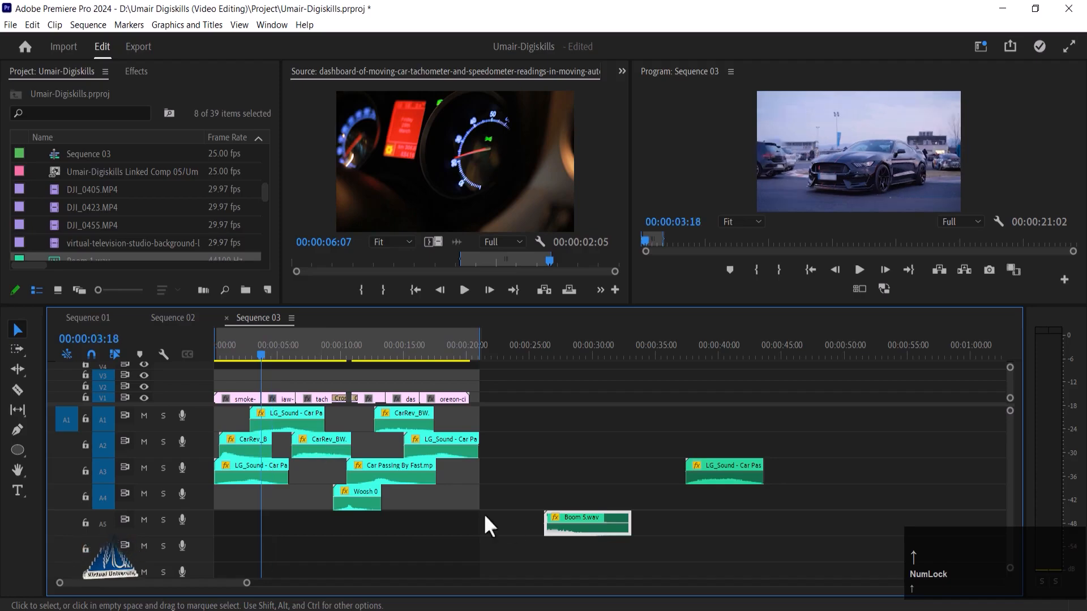
pyautogui.moveTo(573, 529); pyautogui.dragTo(291, 509)
# Adjust the gain of the Boom 5.wav clip on A5 by a further -5 dB.
pyautogui.press('=')
pyautogui.press('=')
pyautogui.press('=')
pyautogui.write('-')
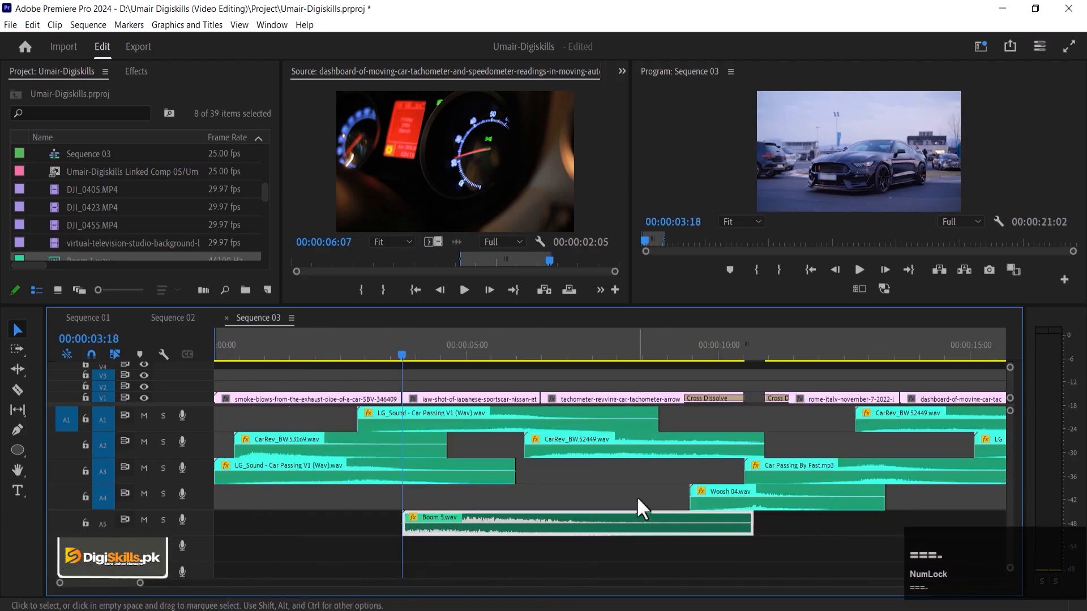
pyautogui.write('g-')
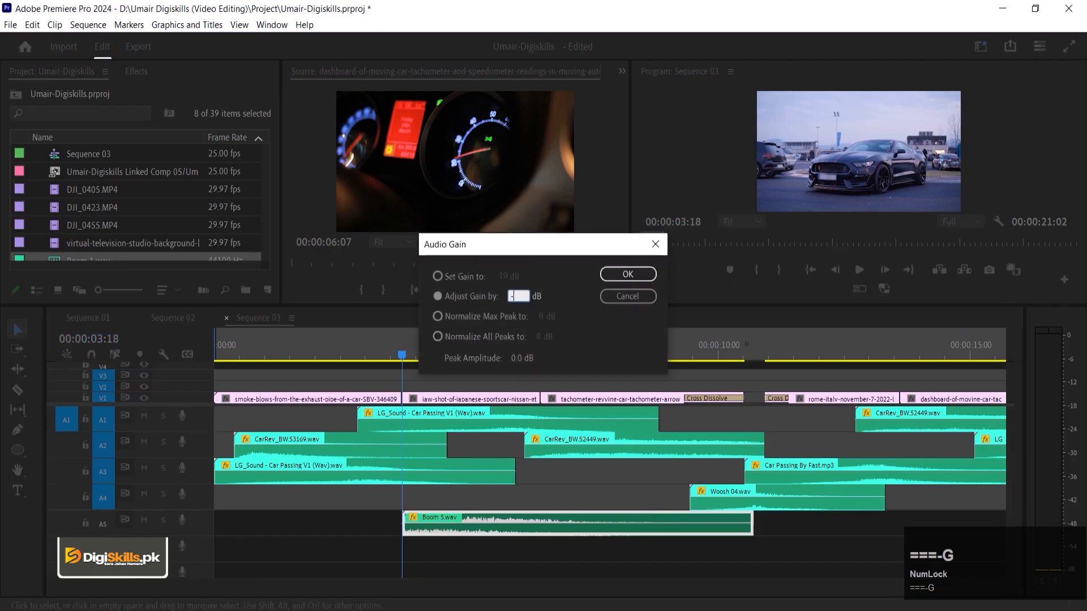
pyautogui.write('5')
pyautogui.press('Return')
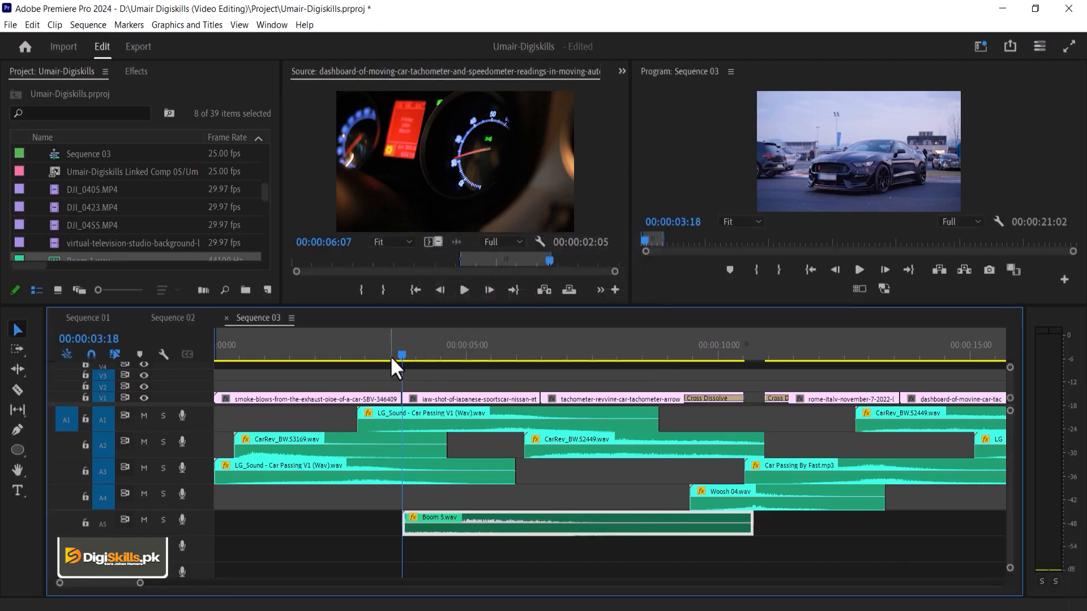
# Try nudging the Boom 5.wav clip on A5 five frames earlier and play across the cut.
pyautogui.hotkey('alt', 'shift', 'Left')
pyautogui.press('space')
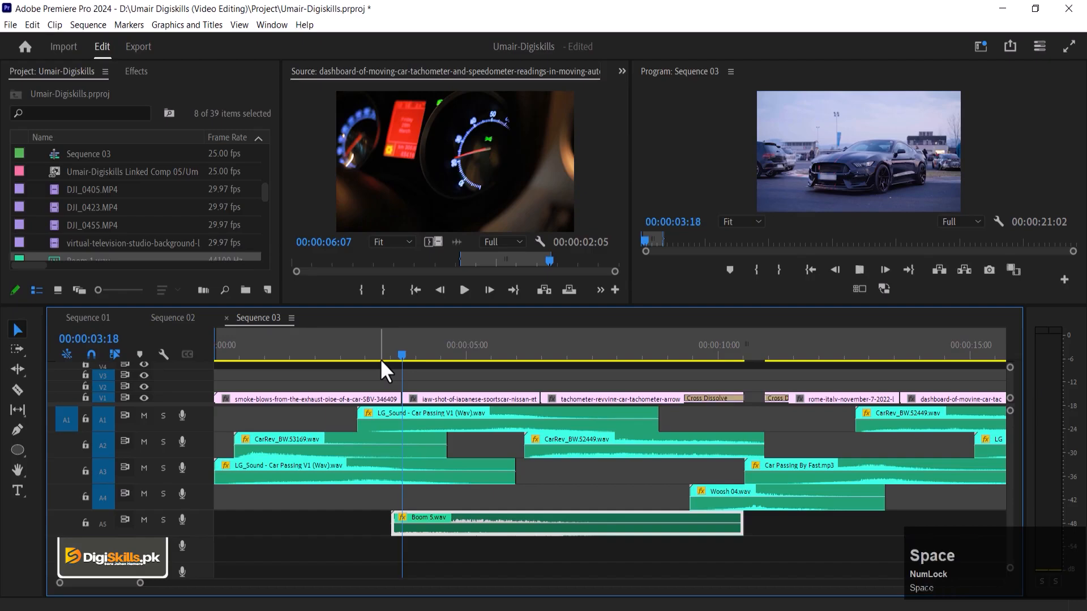
pyautogui.click(348, 337)
pyautogui.press('space')
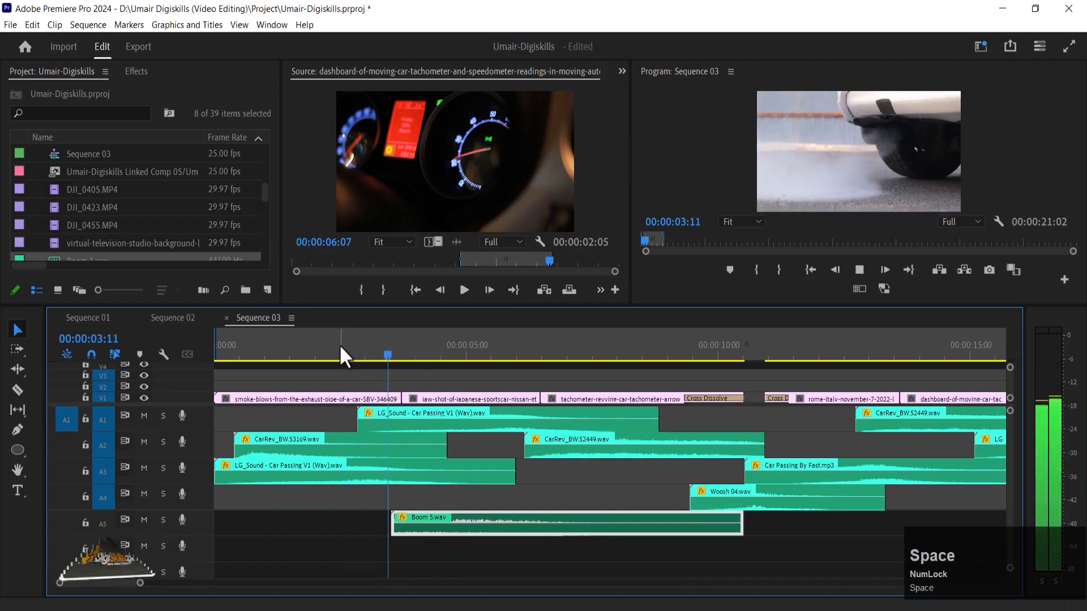
pyautogui.click(345, 345)
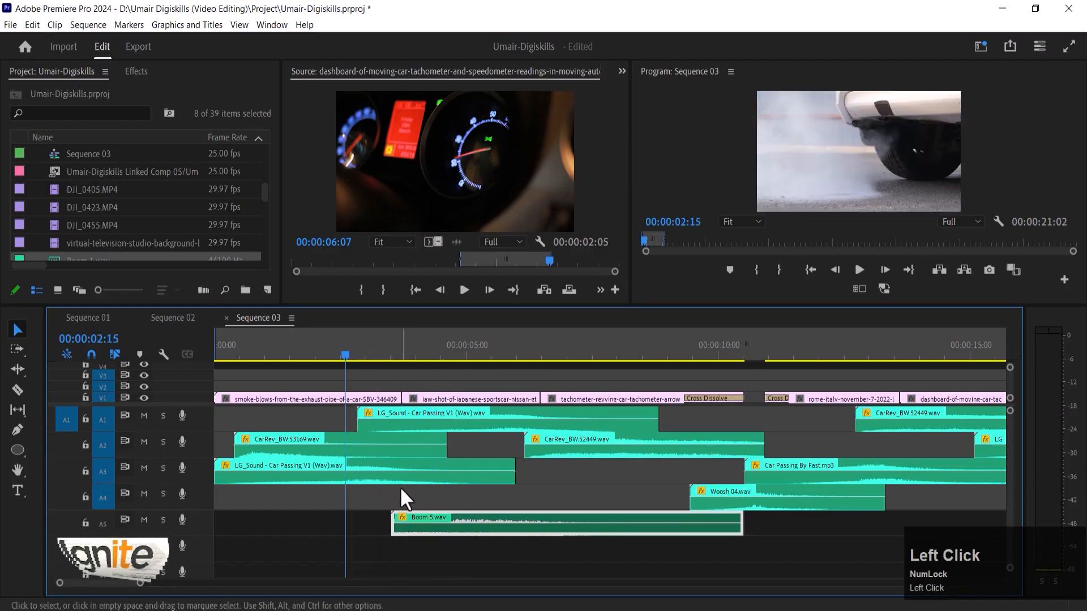
# Solo audio track A5 and listen to the Boom 5.wav clip on its own.
pyautogui.click(444, 518)
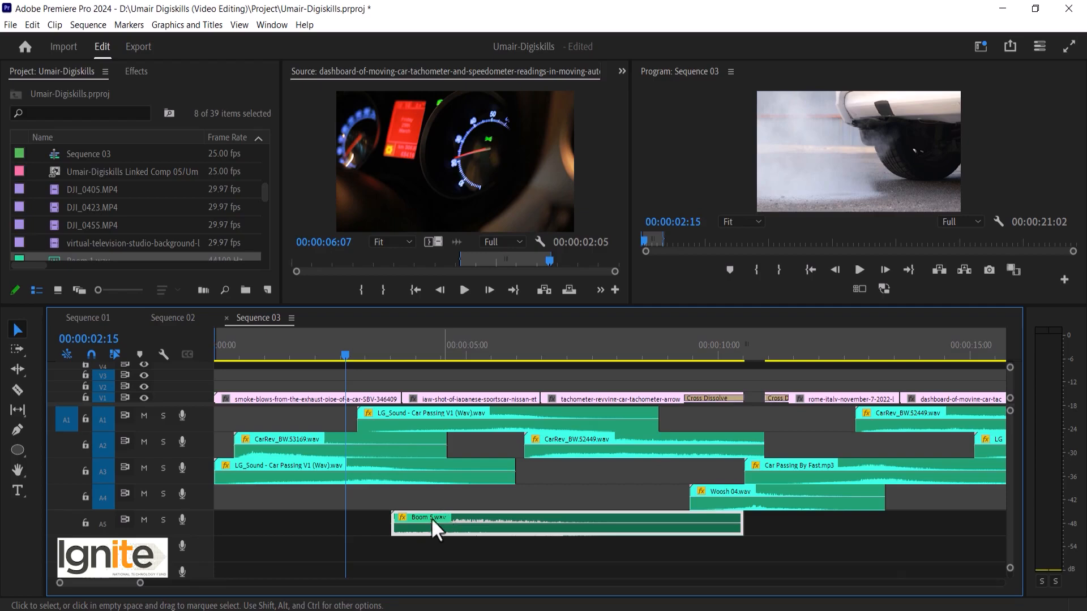
pyautogui.click(161, 516)
pyautogui.press('2')
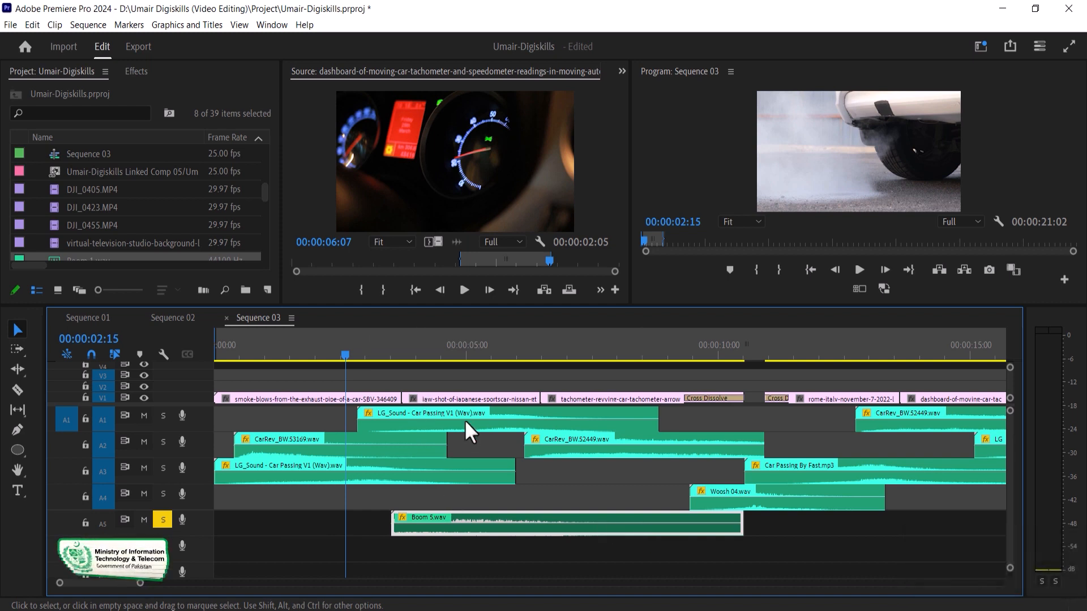
pyautogui.press('space')
pyautogui.click(371, 351)
pyautogui.press('space')
# Move the Boom 5.wav clip on A5 back to the cut at 00:00:03:18 and play it from 00:00:02:02.
pyautogui.moveTo(412, 499)
pyautogui.mouseDown()
pyautogui.moveTo(437, 514)
pyautogui.moveTo(427, 508)
pyautogui.mouseUp()
pyautogui.click(317, 347)
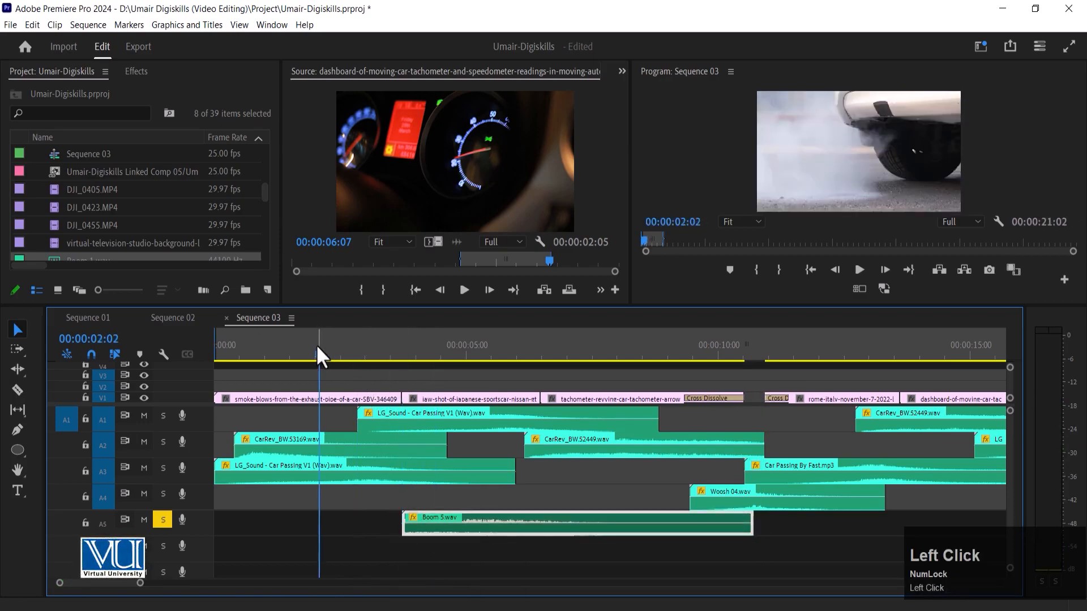
pyautogui.press('space')
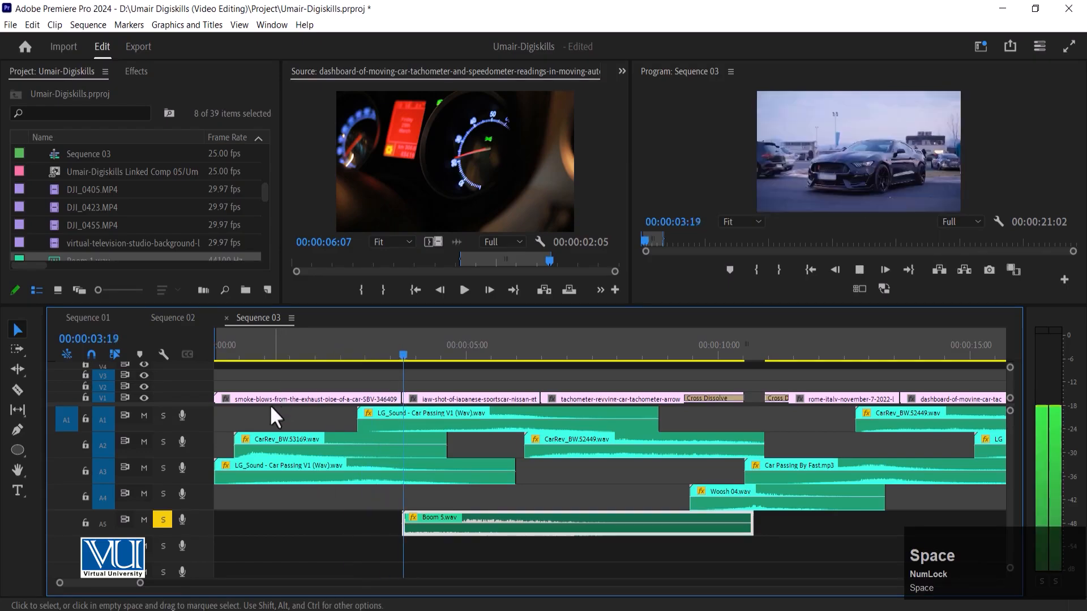
# Adjust the gain of the CarRev_BW.53169.wav clip on A2 and the first LG_Sound - Car Passing V1 clip on A3.
pyautogui.click(152, 513)
pyautogui.moveTo(285, 419)
pyautogui.mouseDown()
pyautogui.moveTo(286, 457)
pyautogui.moveTo(278, 435)
pyautogui.mouseUp()
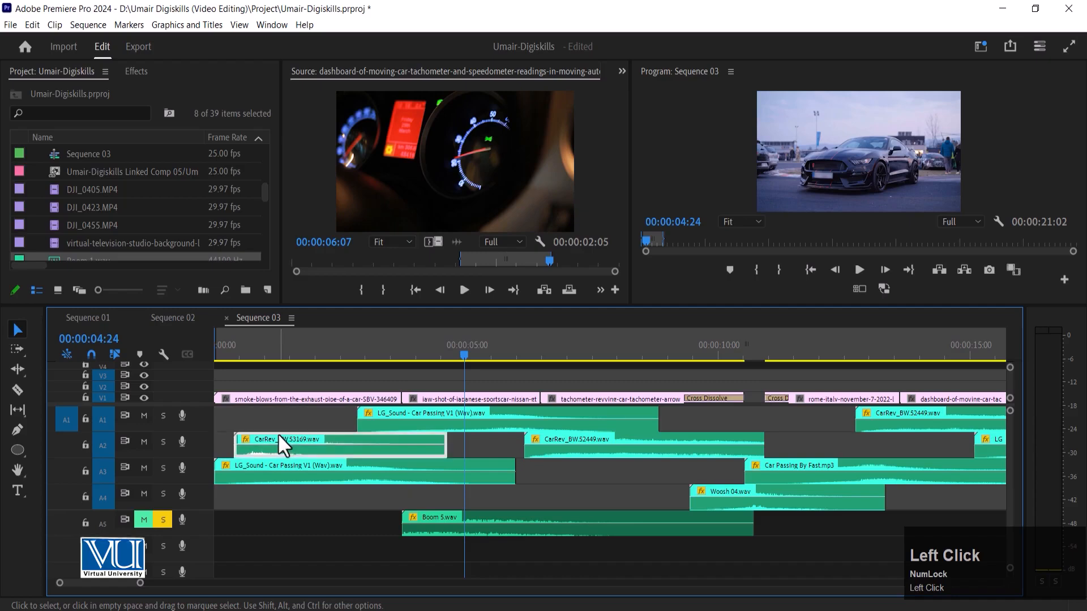
pyautogui.press('g')
pyautogui.press('Return')
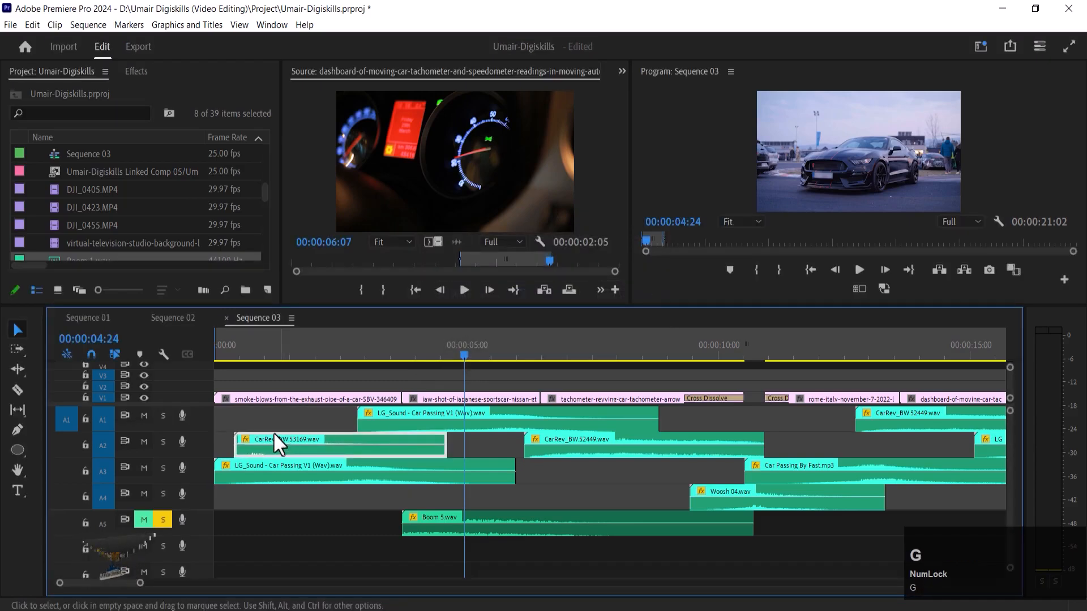
pyautogui.click(267, 474)
pyautogui.press('g')
pyautogui.press('Return')
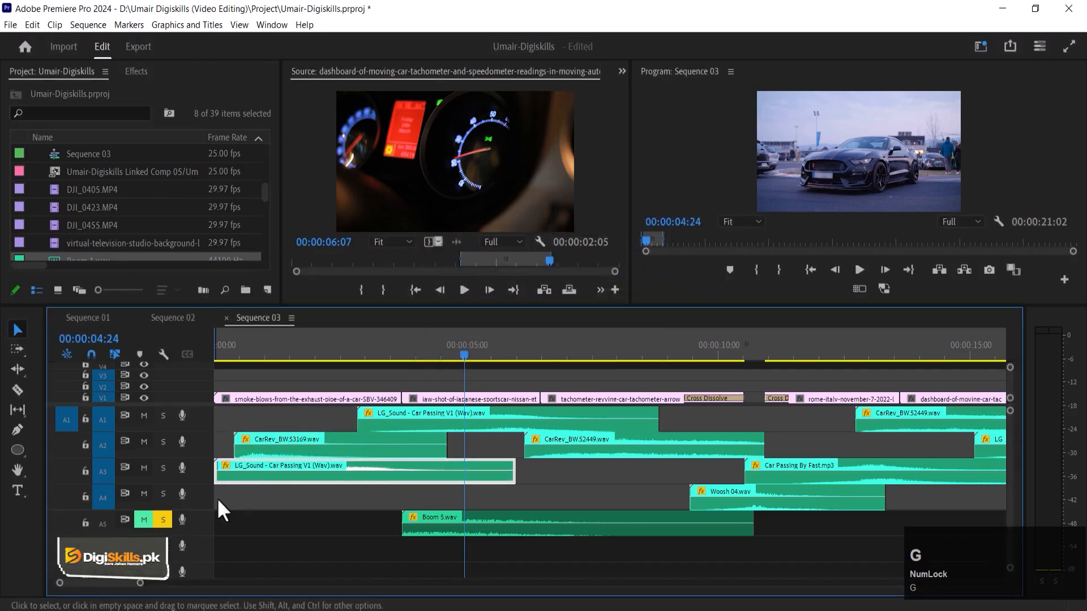
# Turn off mute and solo on track A5 and play the sequence with all car sounds and effects.
pyautogui.click(341, 347)
pyautogui.press('space')
pyautogui.press('space')
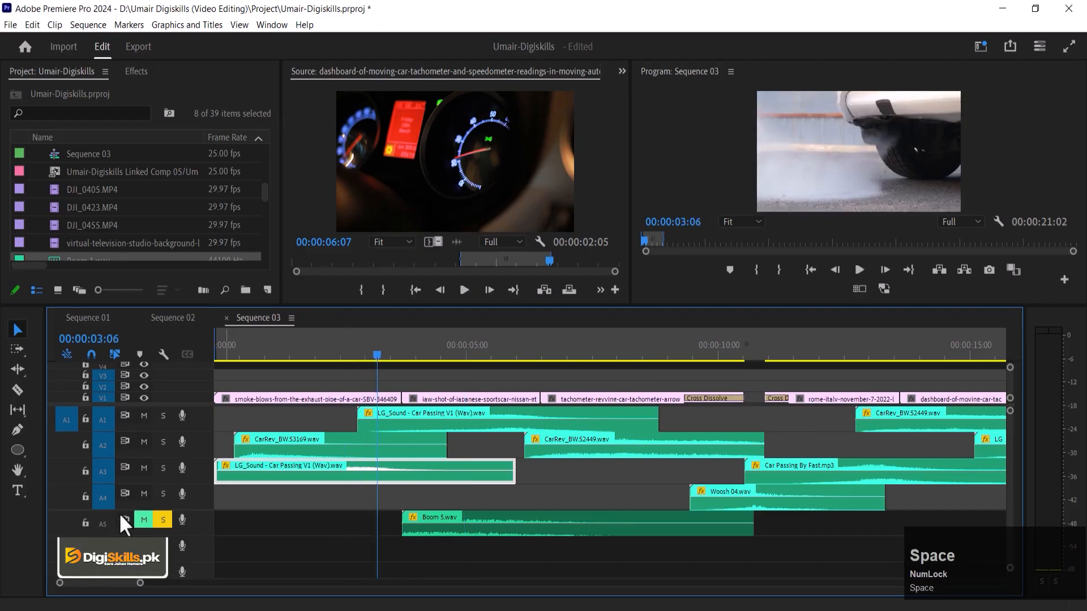
pyautogui.press('space')
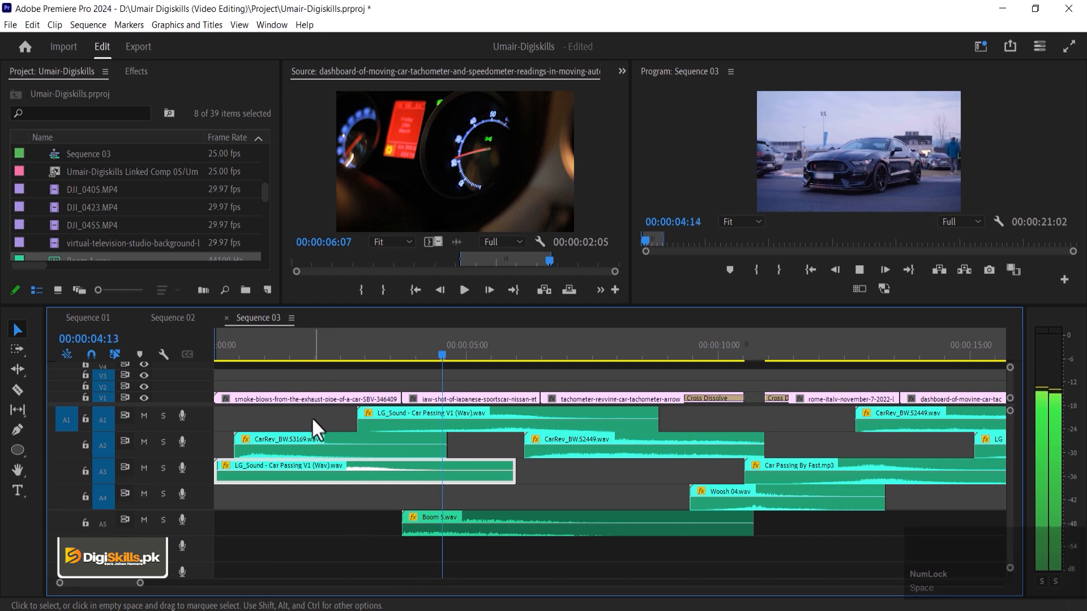
pyautogui.press('-')
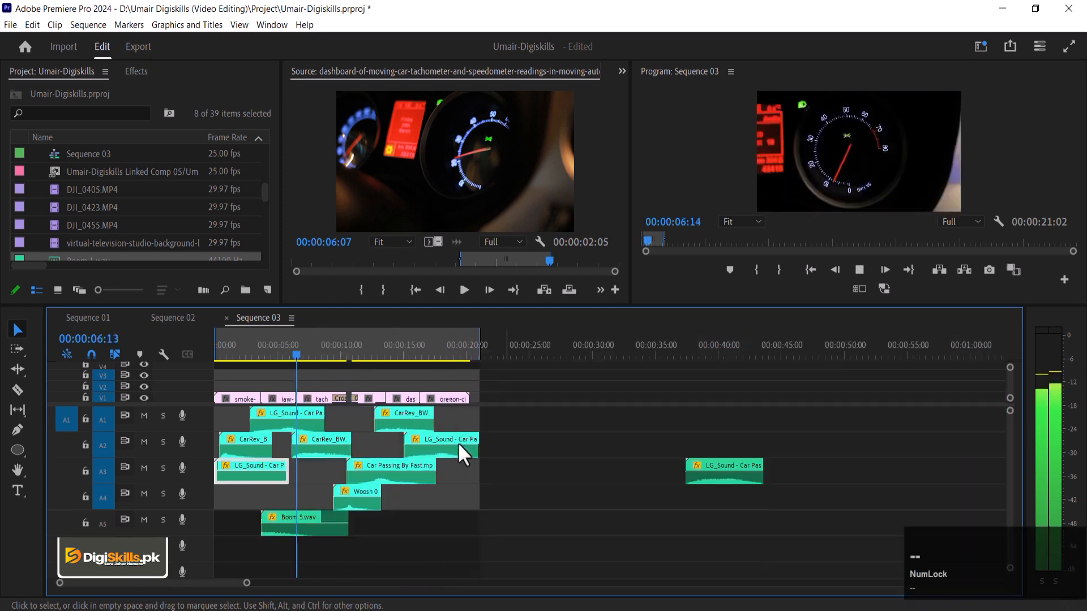
pyautogui.press('=')
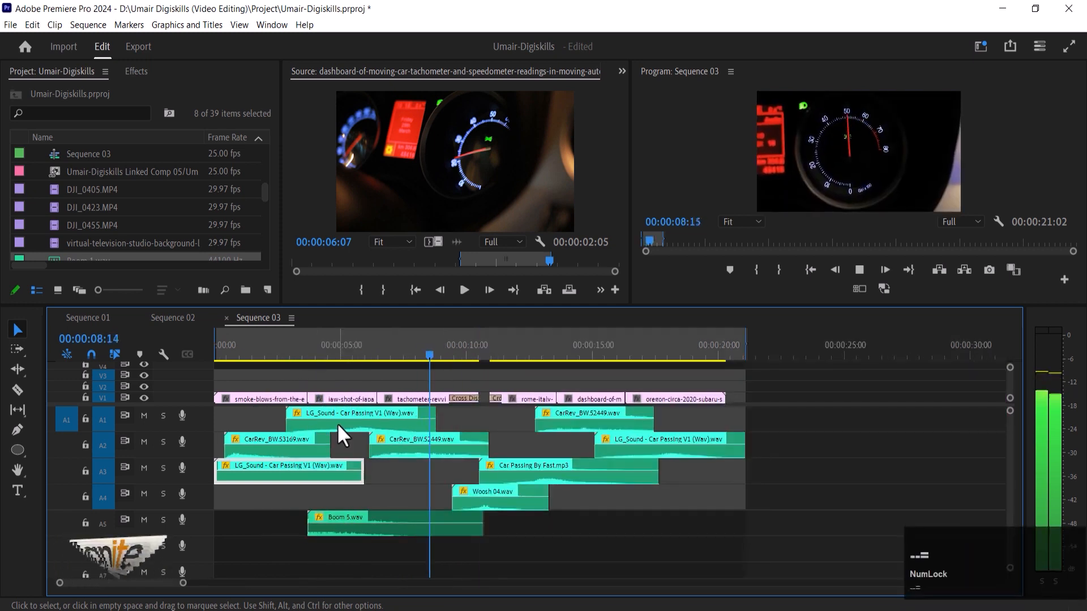
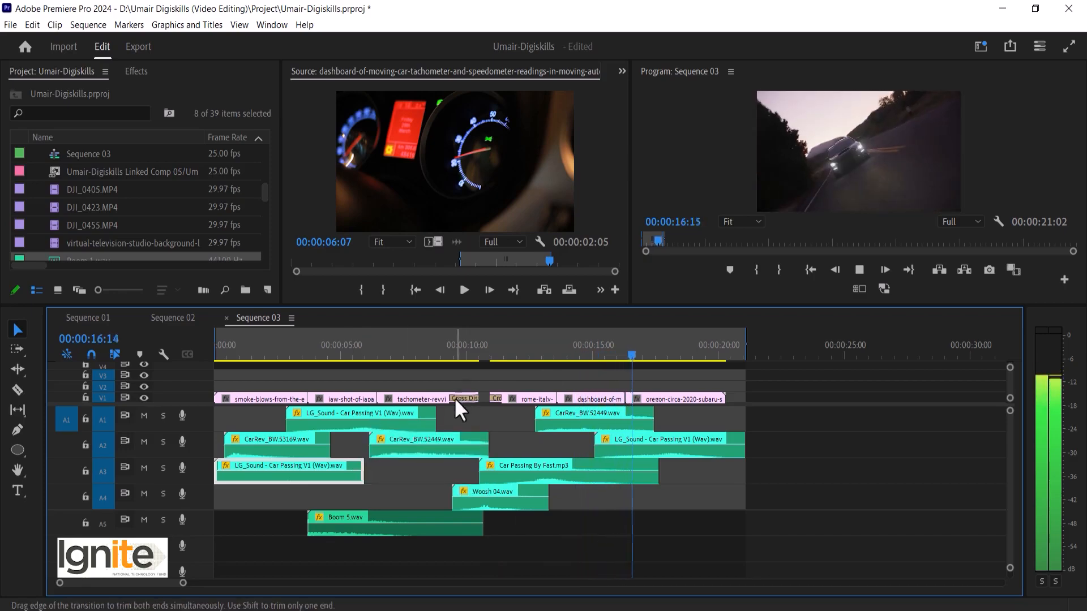
# Play the sequence around the cut into the tachometer clip near 00:00:06:12.
pyautogui.press('space')
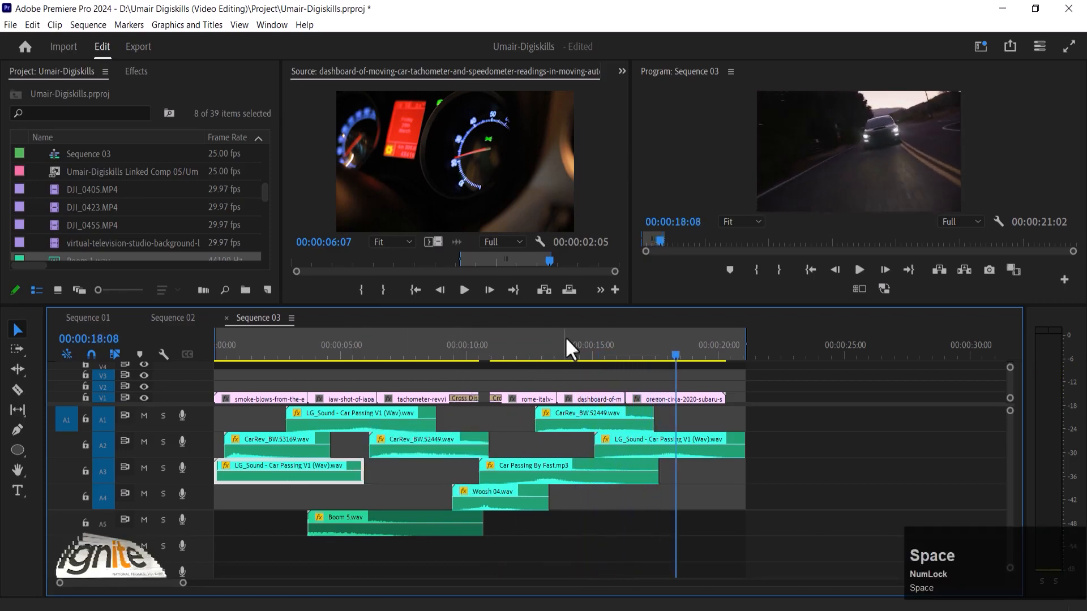
pyautogui.moveTo(273, 346); pyautogui.dragTo(364, 344)
pyautogui.press('space')
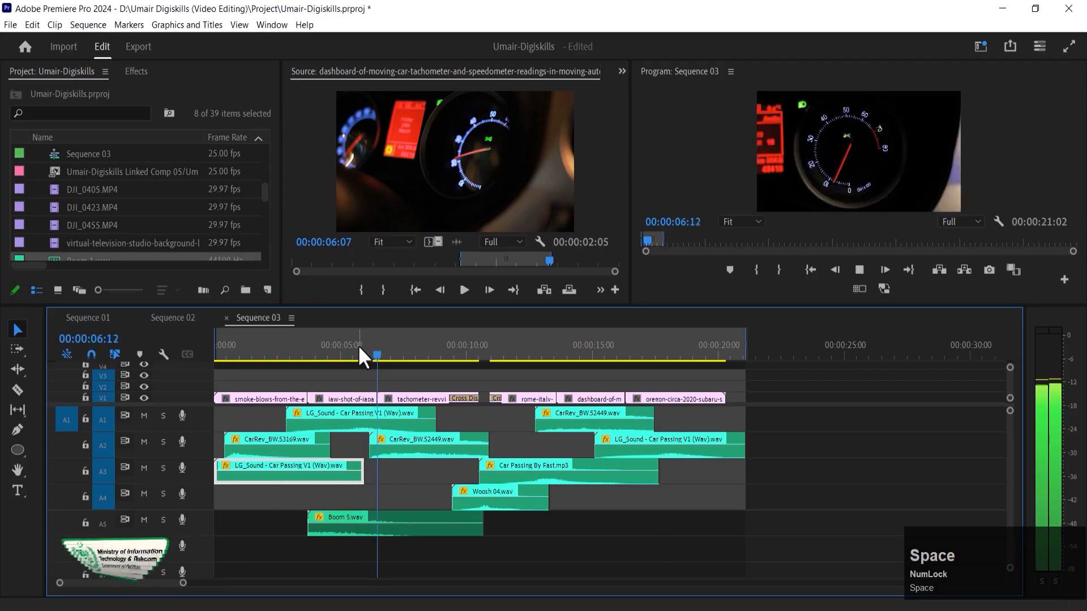
pyautogui.click(342, 344)
pyautogui.press('space')
# Go to the stored woosh effects on A1 after 00:05:20:00 and play from around 00:05:26:00.
pyautogui.press('-')
pyautogui.press('-')
pyautogui.press('-')
pyautogui.press('-')
pyautogui.press('-')
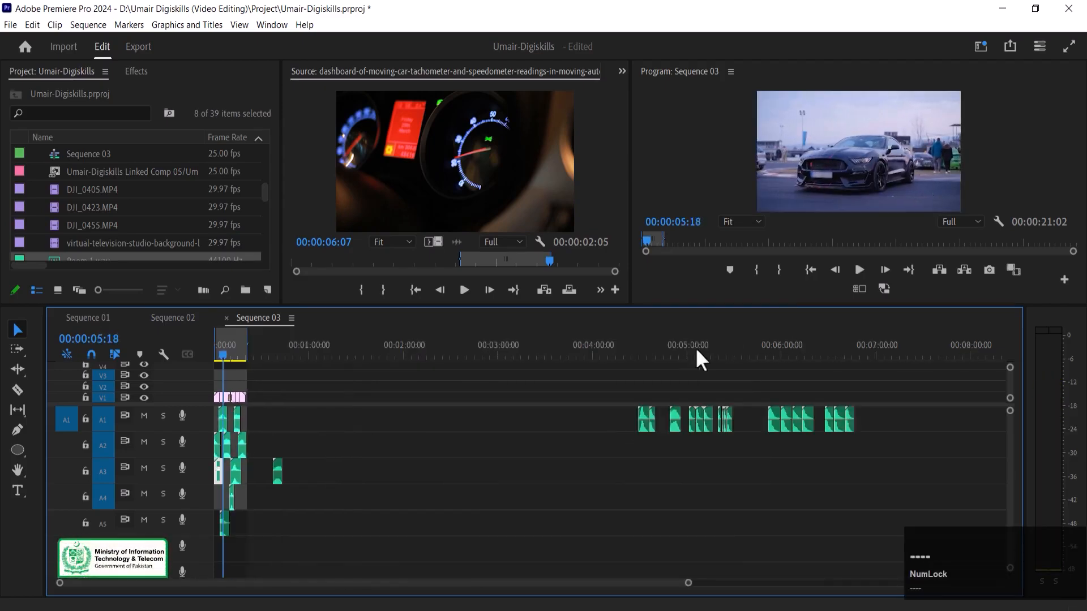
pyautogui.moveTo(508, 323); pyautogui.dragTo(465, 348)
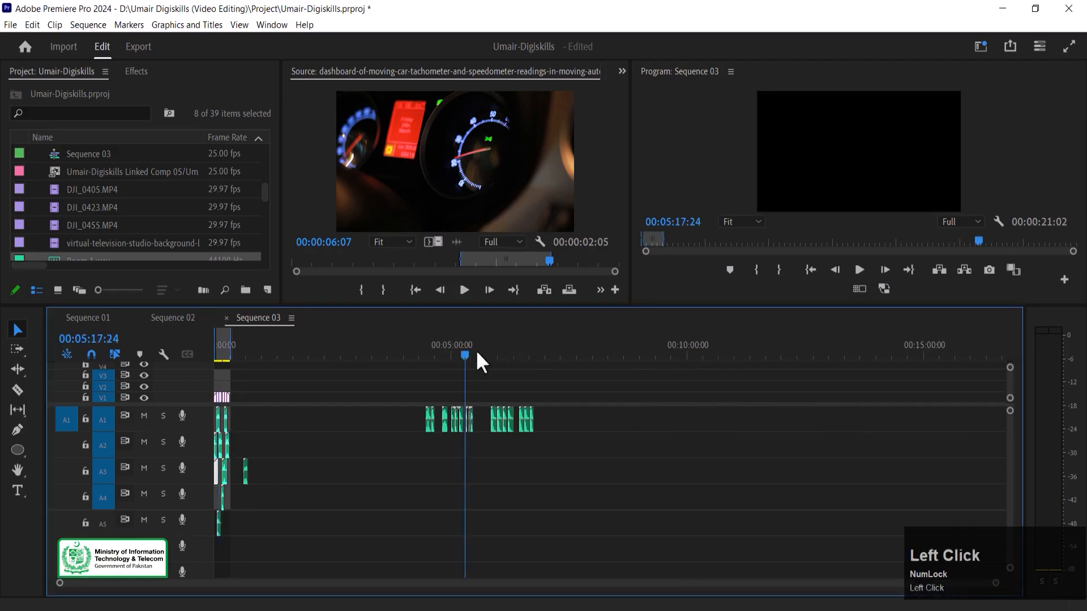
pyautogui.press('=')
pyautogui.press('=')
pyautogui.press('=')
pyautogui.press('=')
pyautogui.press('=')
pyautogui.moveTo(813, 342); pyautogui.dragTo(821, 343)
pyautogui.press('space')
# Select Woosh 04.wav among the stored effects on A1, listen from 00:05:24:07 for comparison, and copy the clip.
pyautogui.click(844, 413)
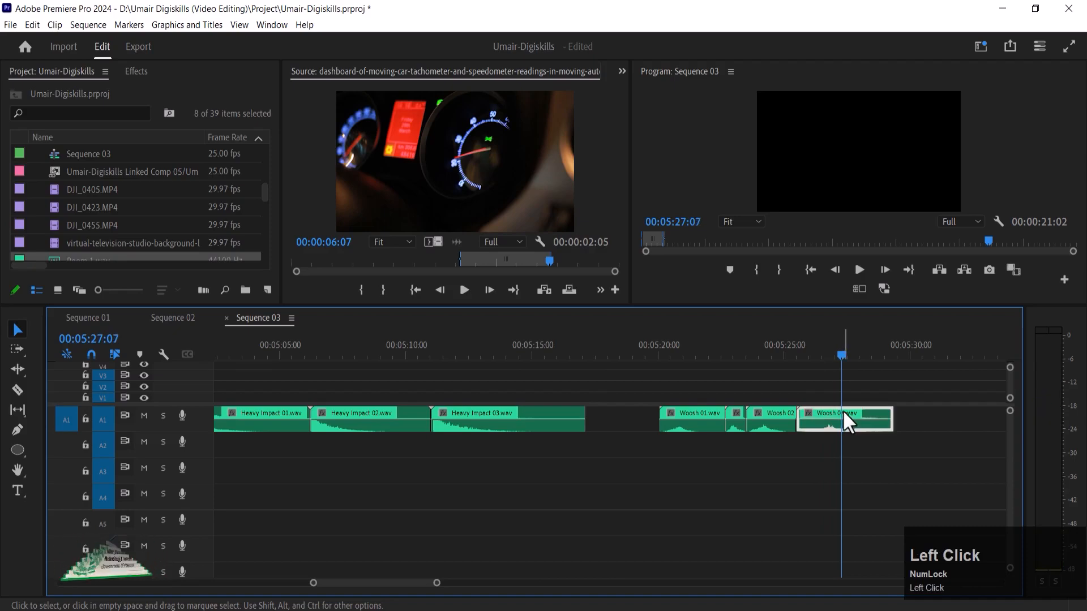
pyautogui.click(764, 347)
pyautogui.press('space')
pyautogui.click(759, 348)
pyautogui.press('space')
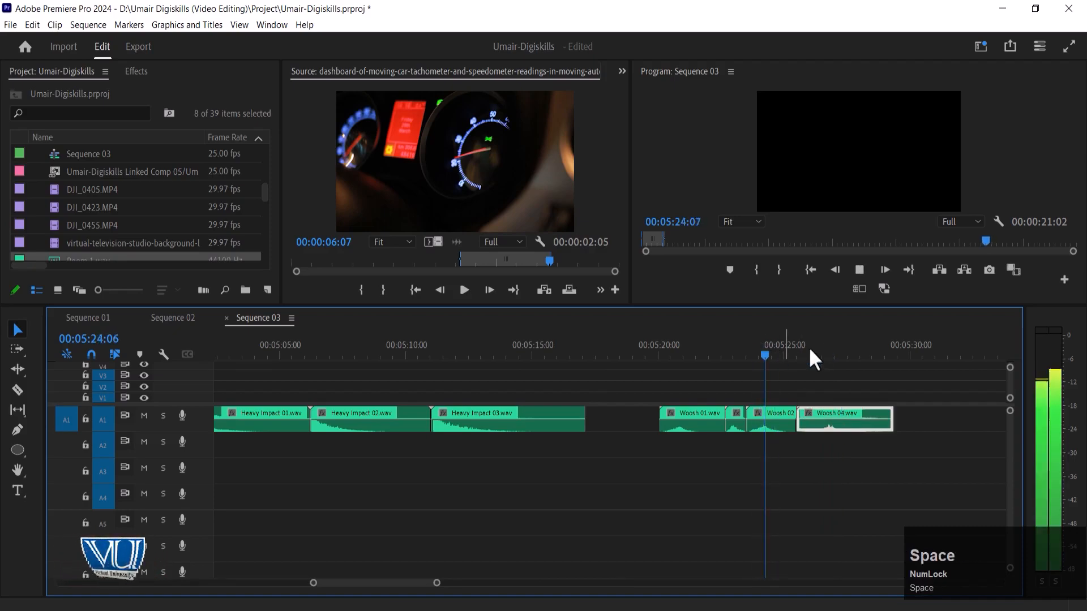
pyautogui.click(827, 347)
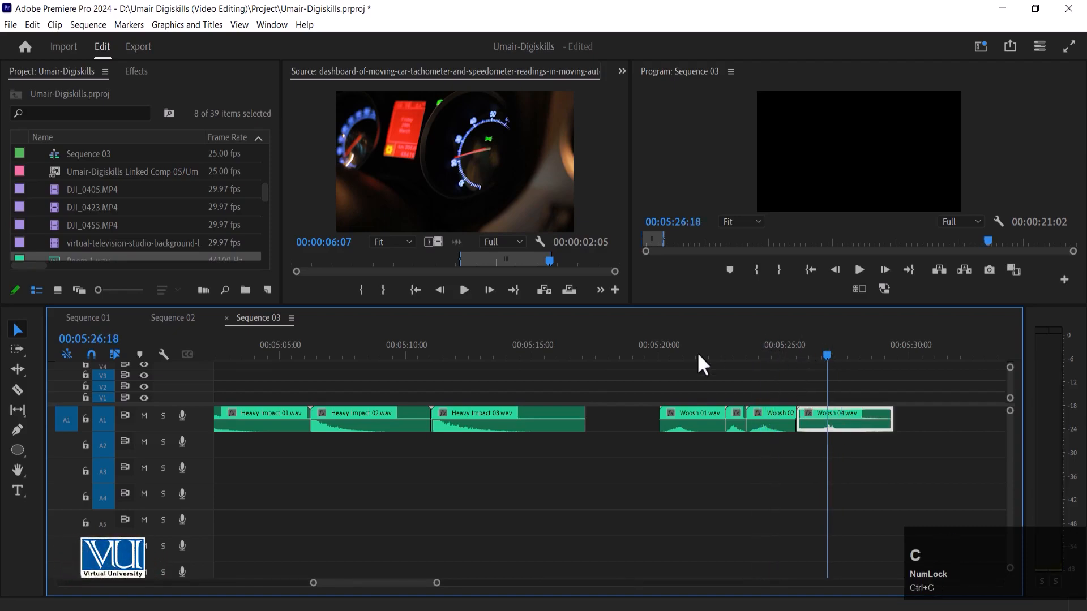
# Return to the car sequence and paste the Woosh 04.wav copy on A1 in the empty space at about 00:00:23:00.
pyautogui.press('-')
pyautogui.press('-')
pyautogui.press('-')
pyautogui.press('-')
pyautogui.press('-')
pyautogui.press('-')
pyautogui.click(224, 350)
pyautogui.press('=')
pyautogui.press('=')
pyautogui.press('=')
pyautogui.press('=')
pyautogui.press('=')
pyautogui.press('=')
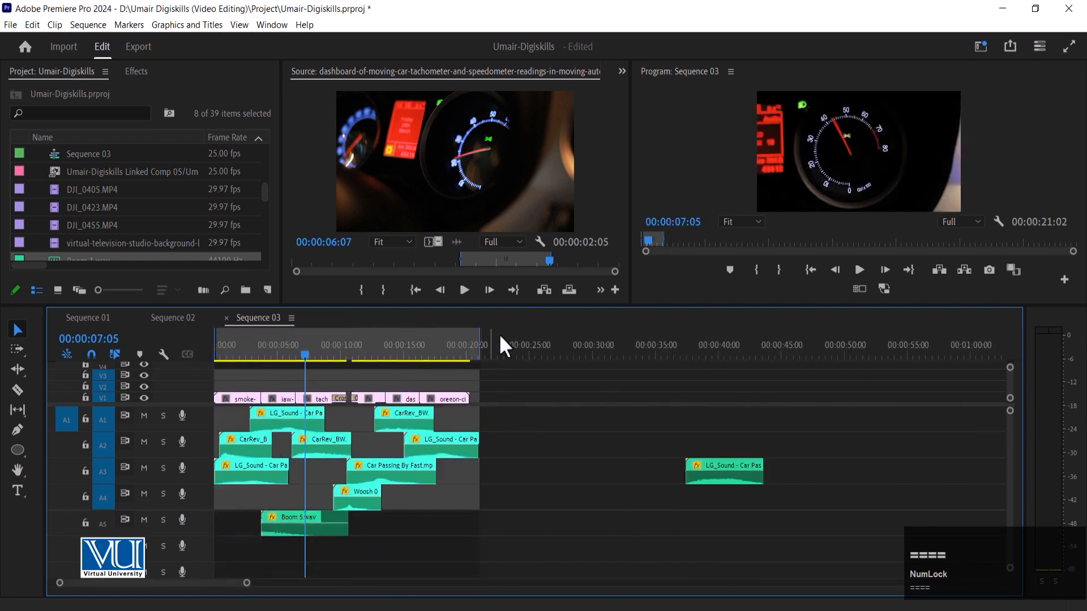
pyautogui.click(505, 346)
pyautogui.hotkey('ctrl', 'v')
# Move the pasted Woosh 04.wav clip to A4 ahead of the other woosh, starting at about 00:00:05:00.
pyautogui.moveTo(525, 435); pyautogui.dragTo(390, 517)
pyautogui.moveTo(315, 500); pyautogui.dragTo(293, 495)
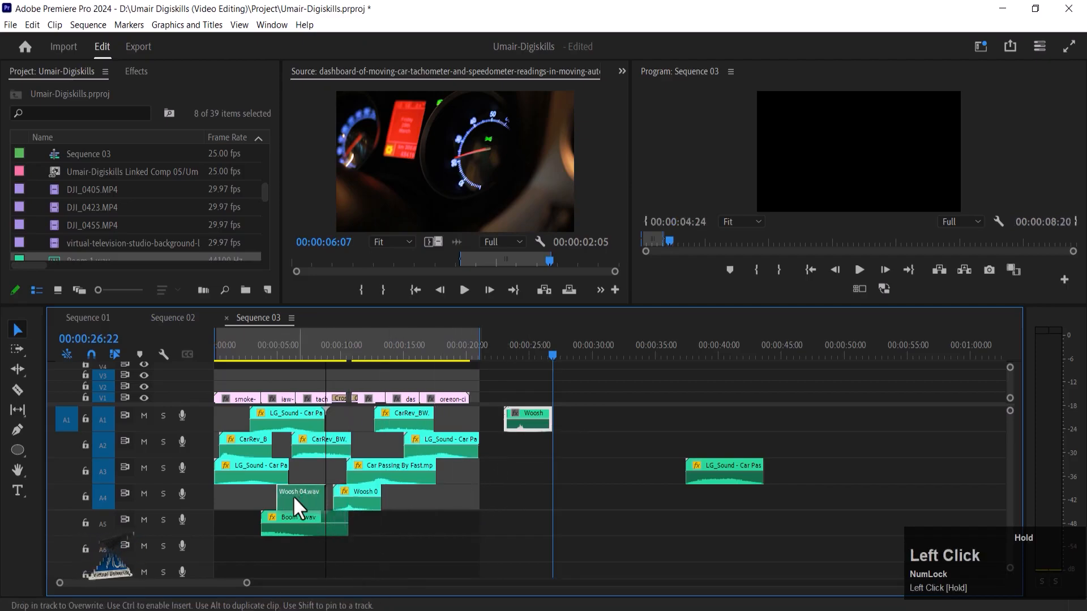
pyautogui.click(274, 347)
pyautogui.scroll(4, 263, 370)
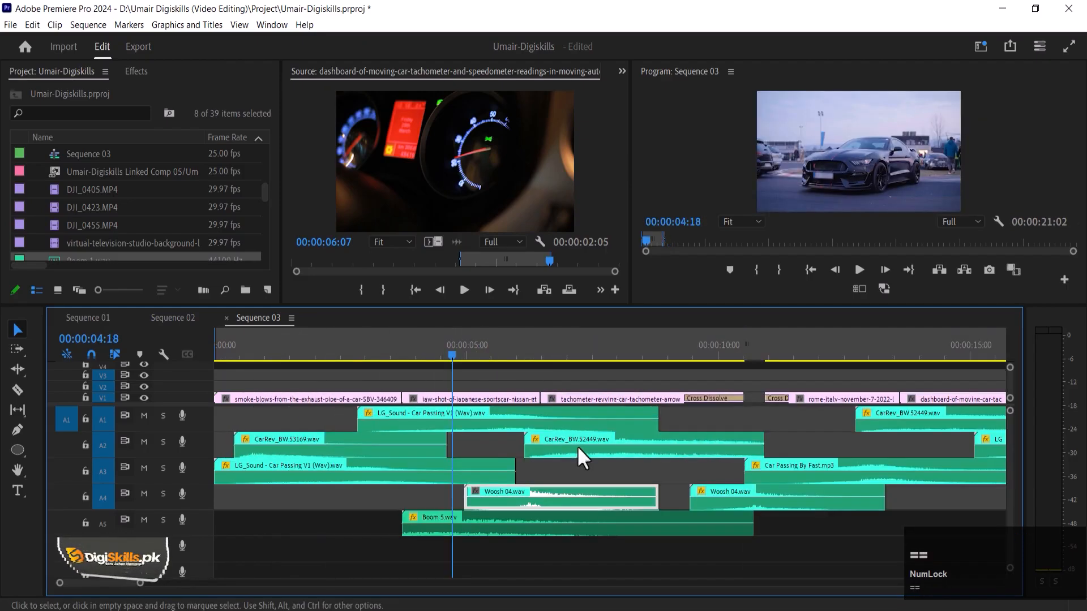
pyautogui.click(529, 347)
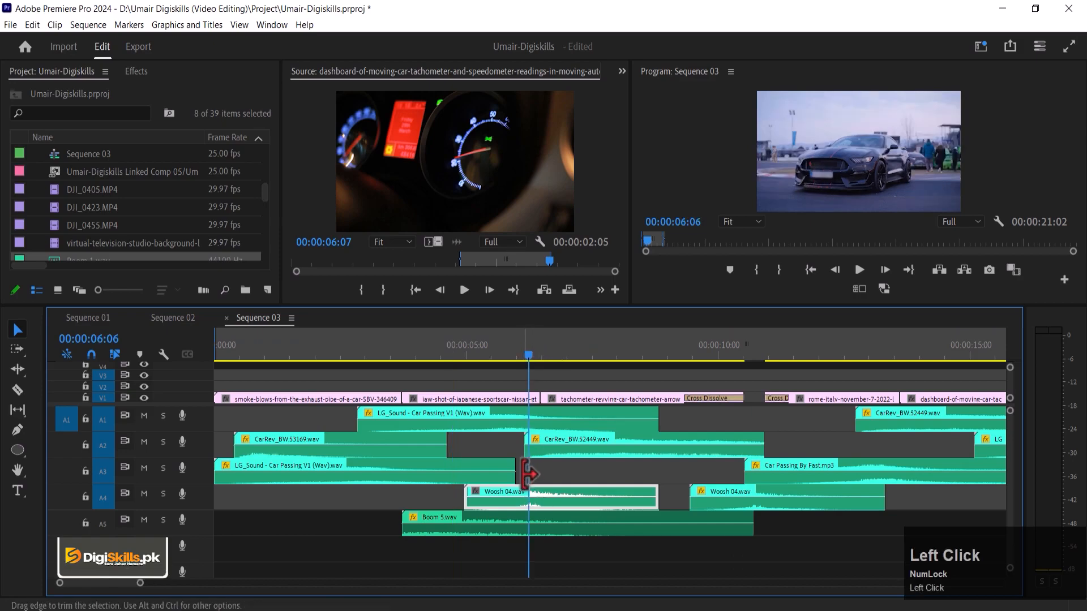
# Lower the gain of the first Woosh 04.wav clip on A4 and play the section from about 00:00:04:21.
pyautogui.press('g')
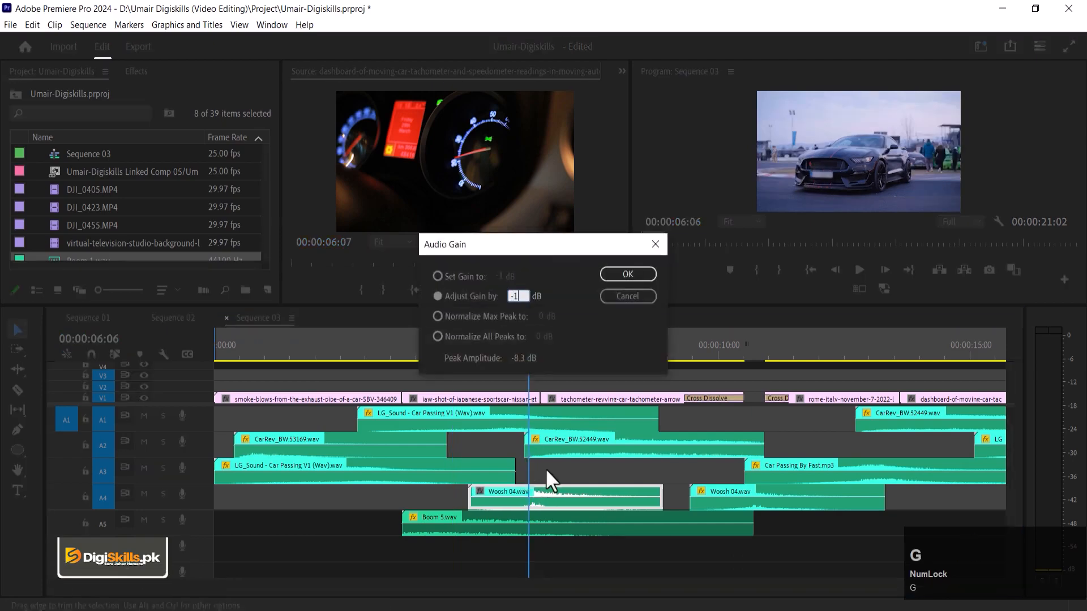
pyautogui.press('Escape')
pyautogui.click(457, 338)
pyautogui.press('space')
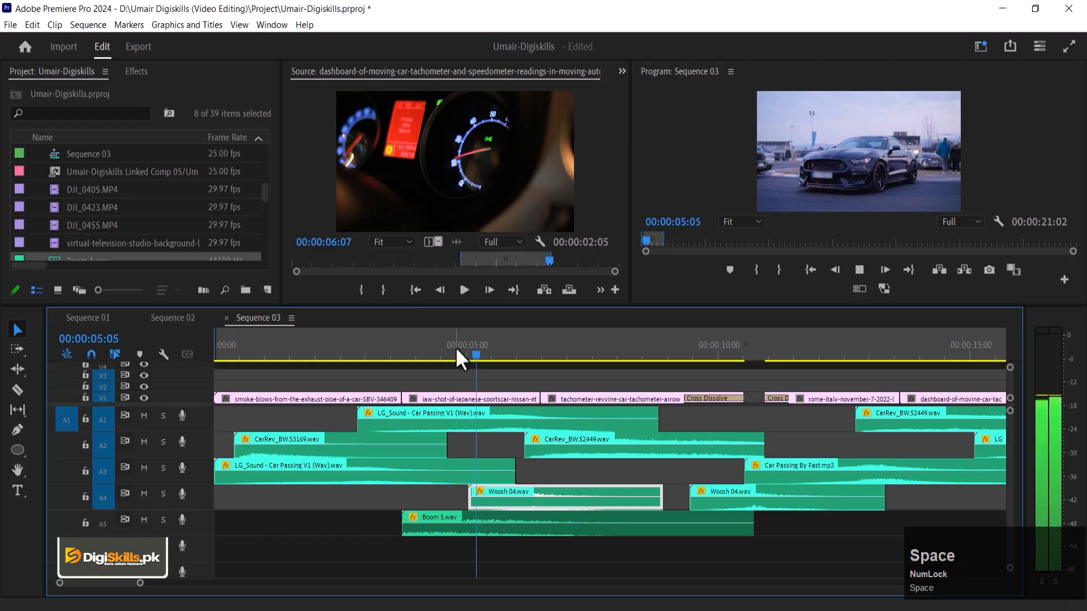
pyautogui.click(460, 352)
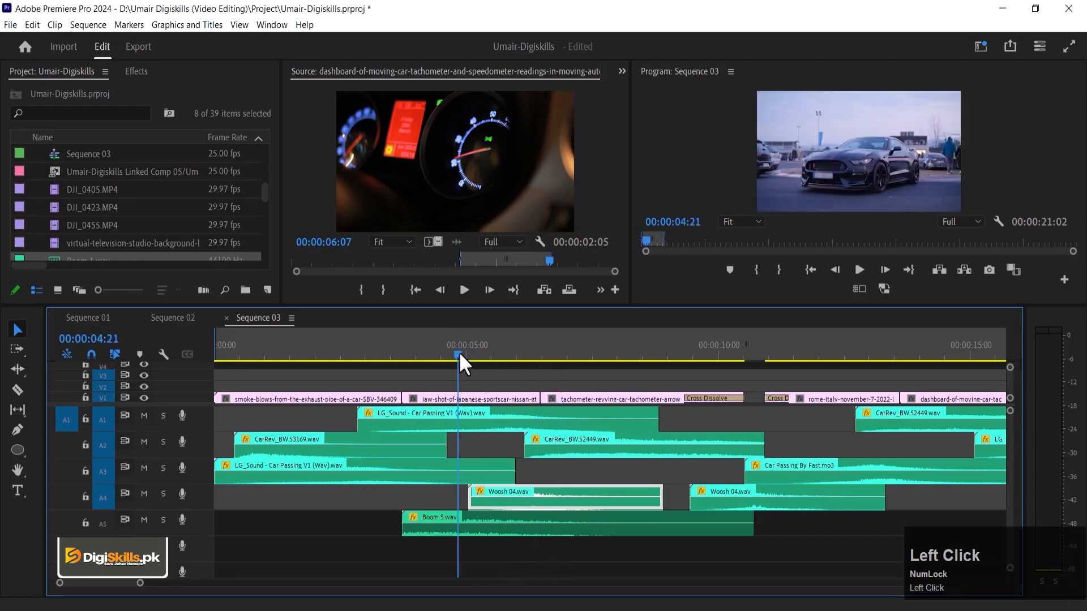
pyautogui.press('space')
# Adjust the gain of all car sound clips on A1 to A3 within the sequence by -5 dB.
pyautogui.press('-')
pyautogui.press('-')
pyautogui.moveTo(485, 417); pyautogui.dragTo(200, 475)
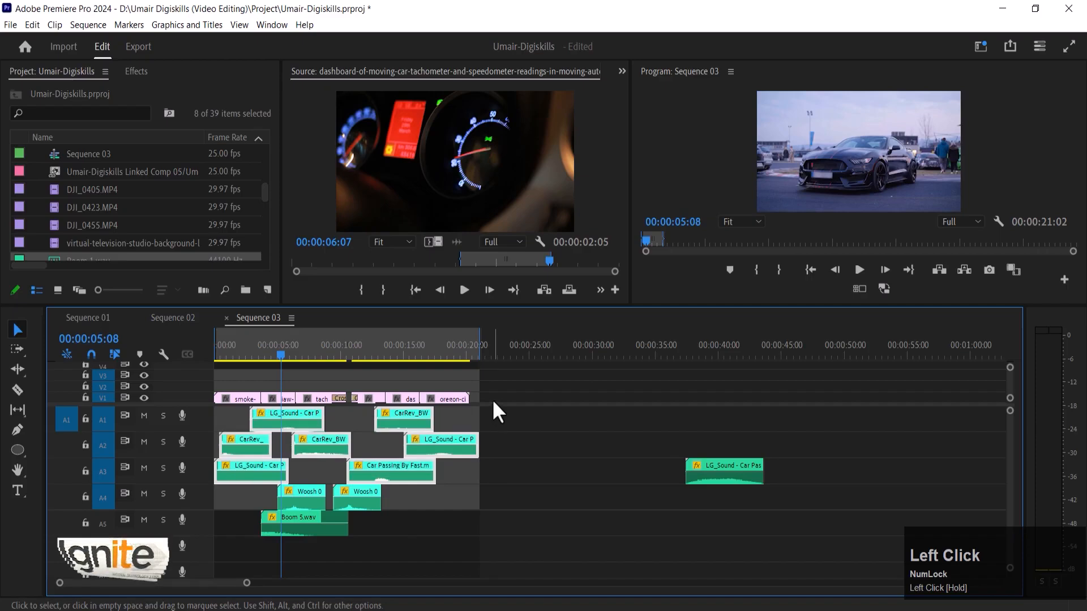
pyautogui.write('g-5')
pyautogui.press('Return')
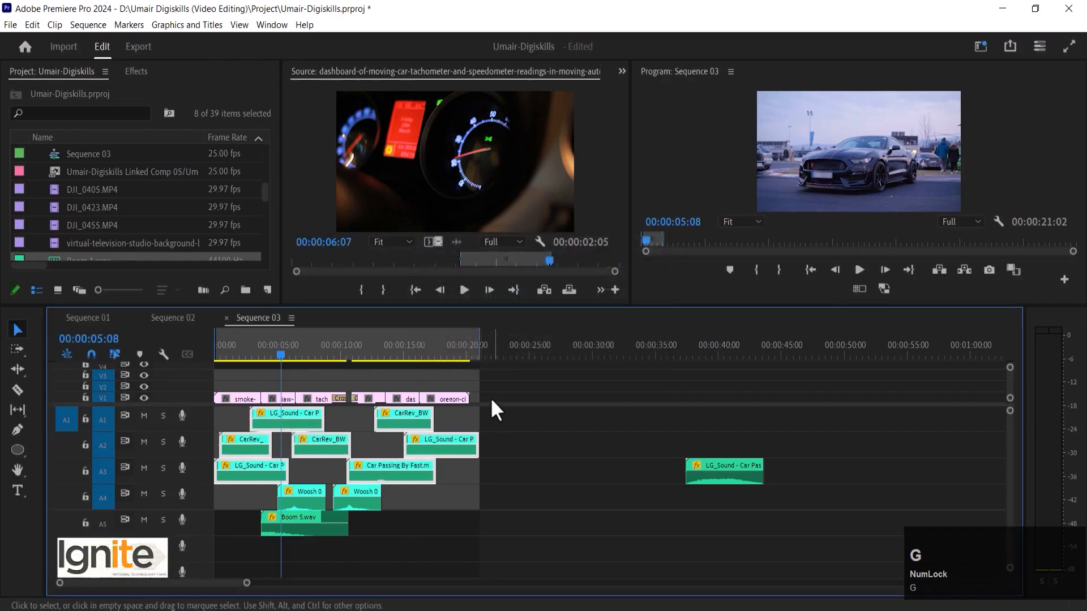
# Play the sequence from 00:00:04:00 and again from 00:00:05:15 to check the mix around the woosh.
pyautogui.press('=')
pyautogui.click(416, 345)
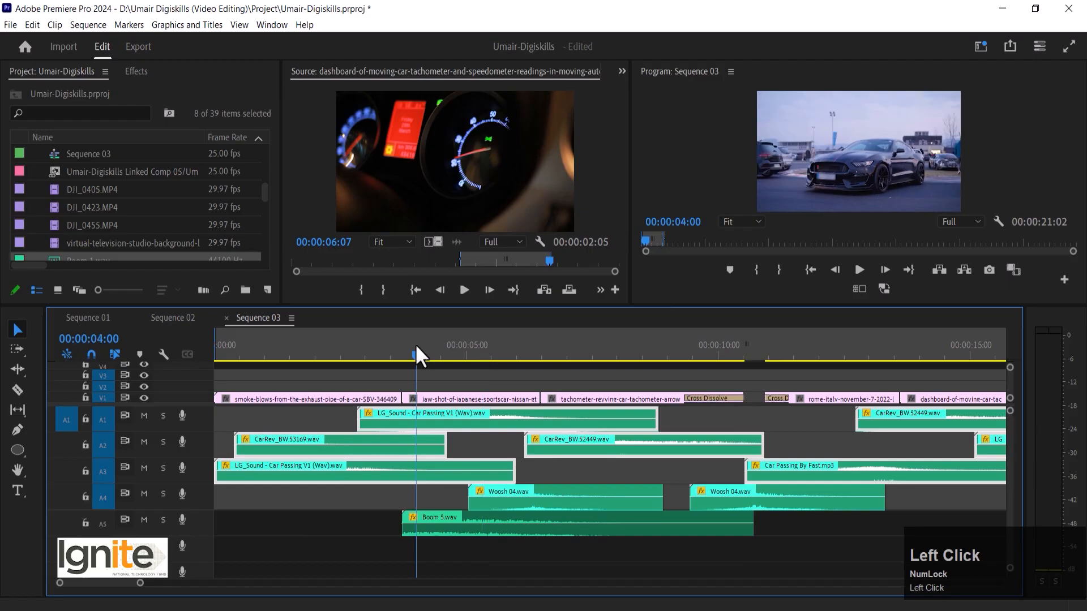
pyautogui.press('space')
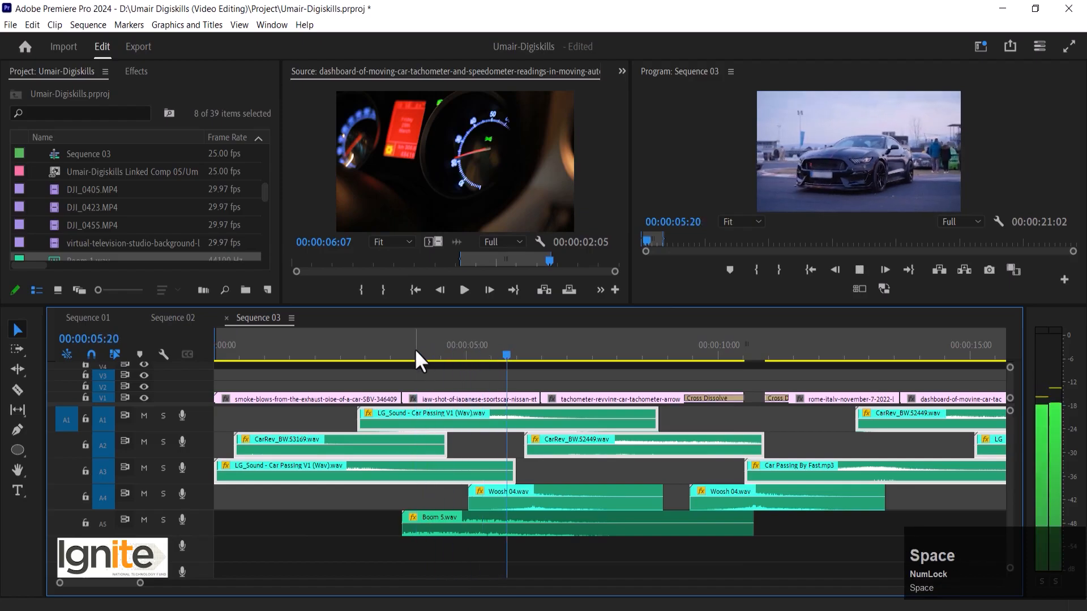
pyautogui.click(497, 356)
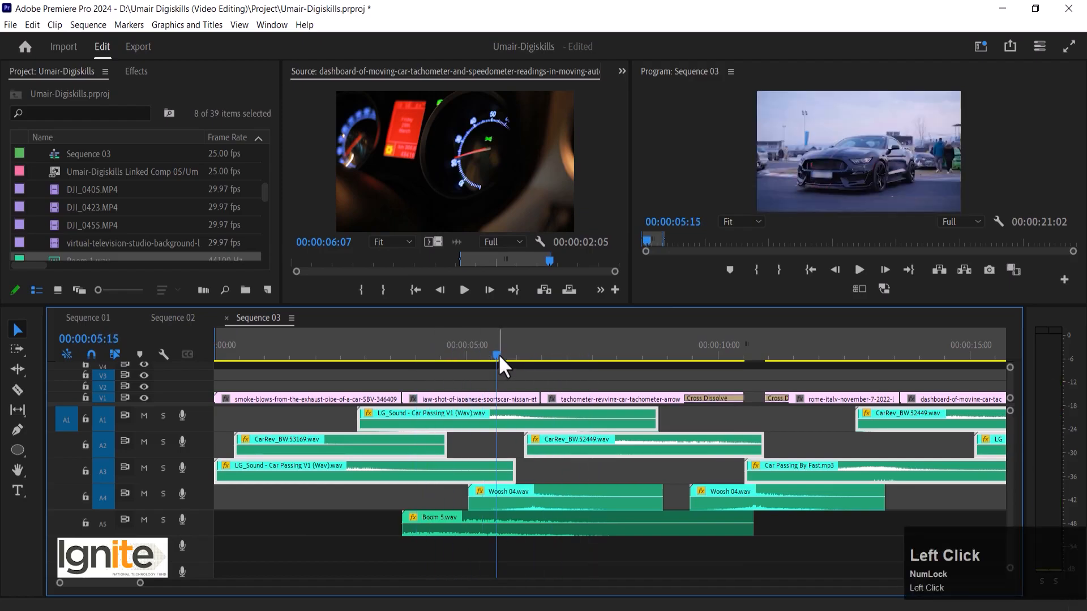
pyautogui.press('space')
# Move the first Woosh 04.wav clip on A4 about 0.4 s later and play across the cut into the tachometer clip.
pyautogui.click(560, 479)
pyautogui.moveTo(552, 493); pyautogui.dragTo(573, 490)
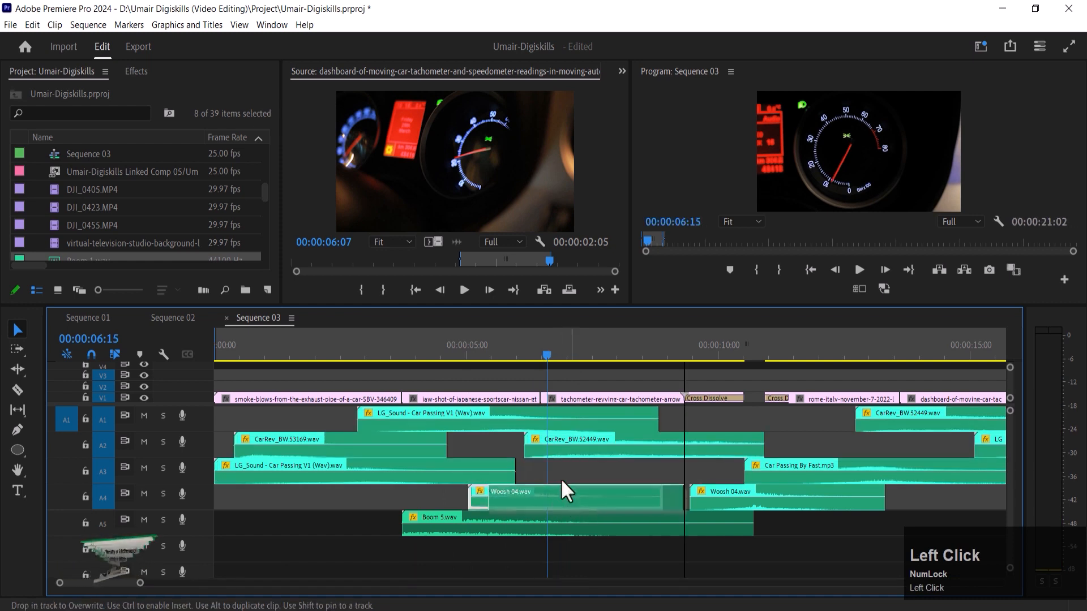
pyautogui.click(502, 353)
pyautogui.press('space')
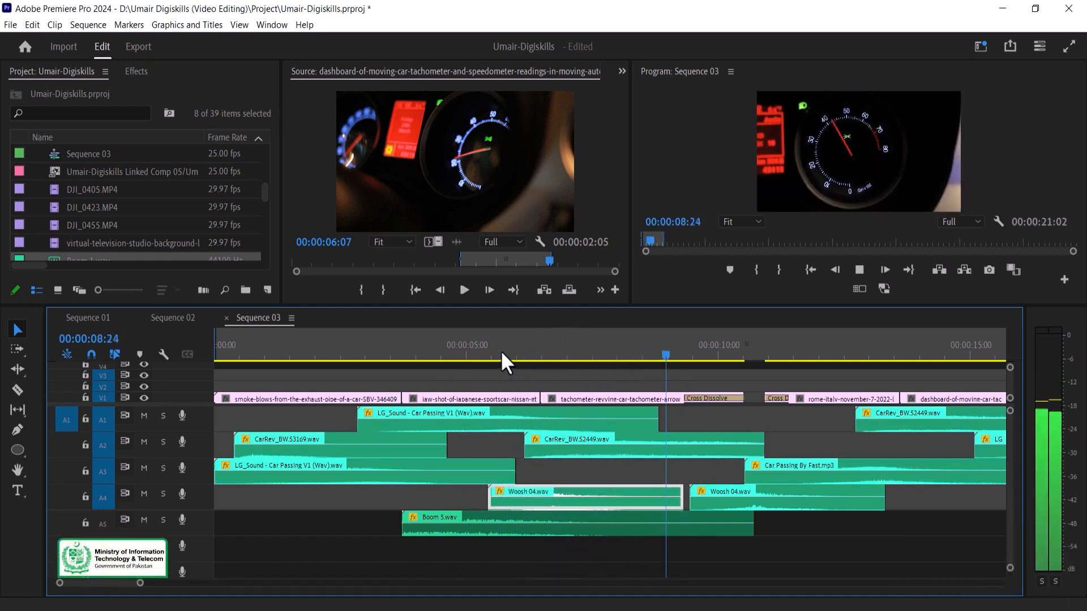
pyautogui.press('space')
# Move the main.mp3 music clip up from track A8 to A7.
pyautogui.press('-')
pyautogui.press('-')
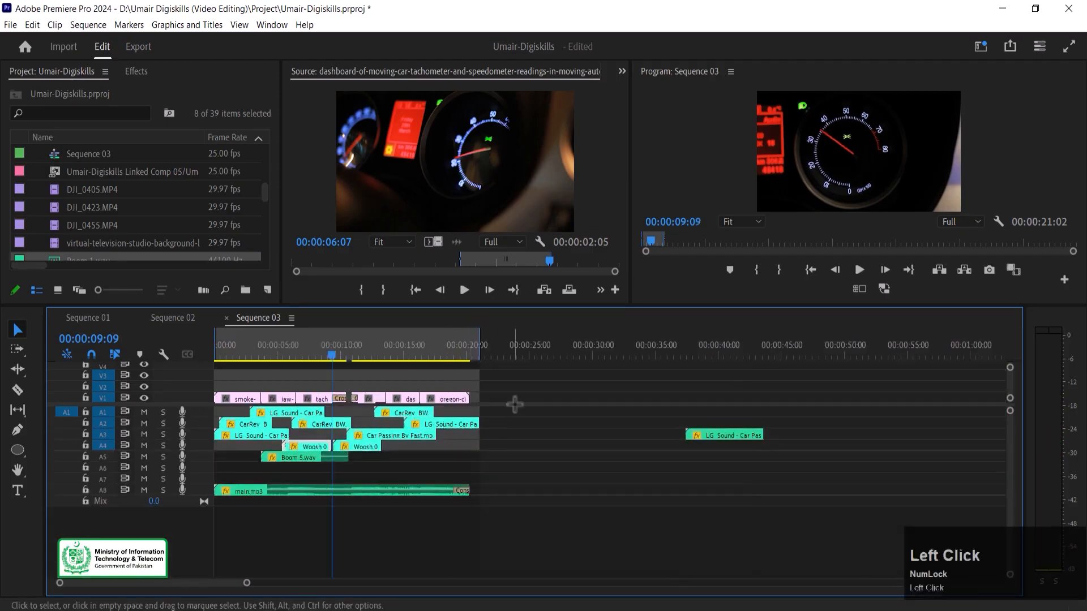
pyautogui.click(343, 489)
pyautogui.hotkey('alt', 'Up')
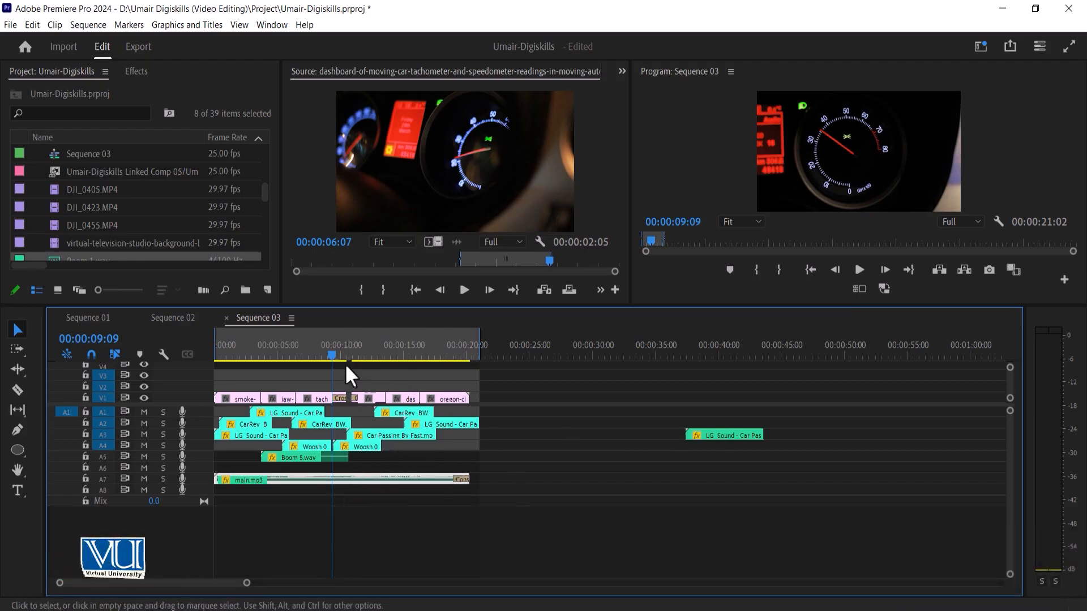
# Solo audio track A7 and listen to the main.mp3 music on its own.
pyautogui.click(163, 478)
pyautogui.press('space')
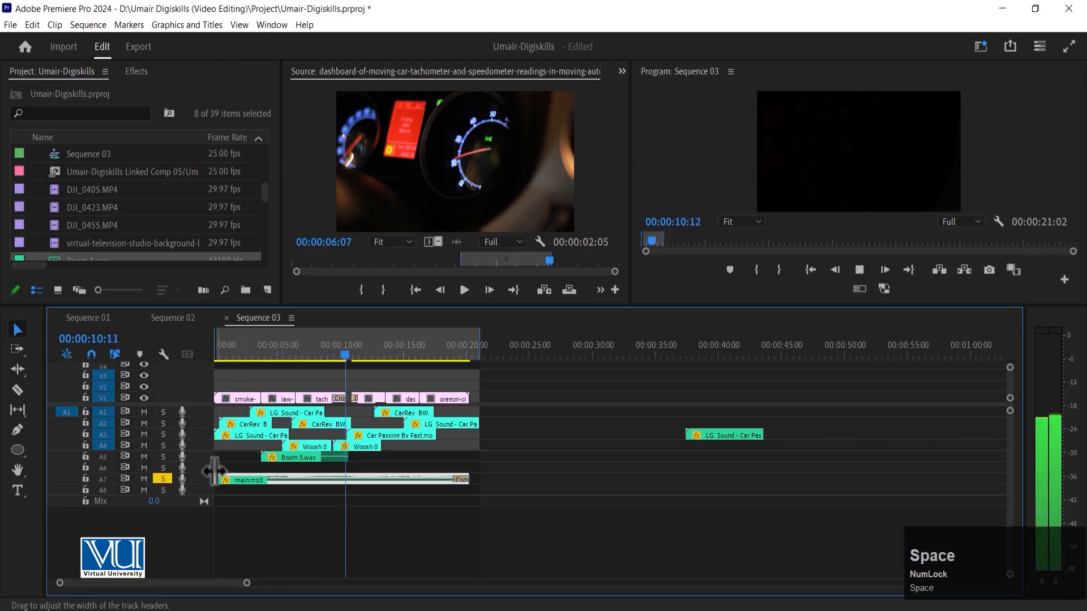
pyautogui.press('space')
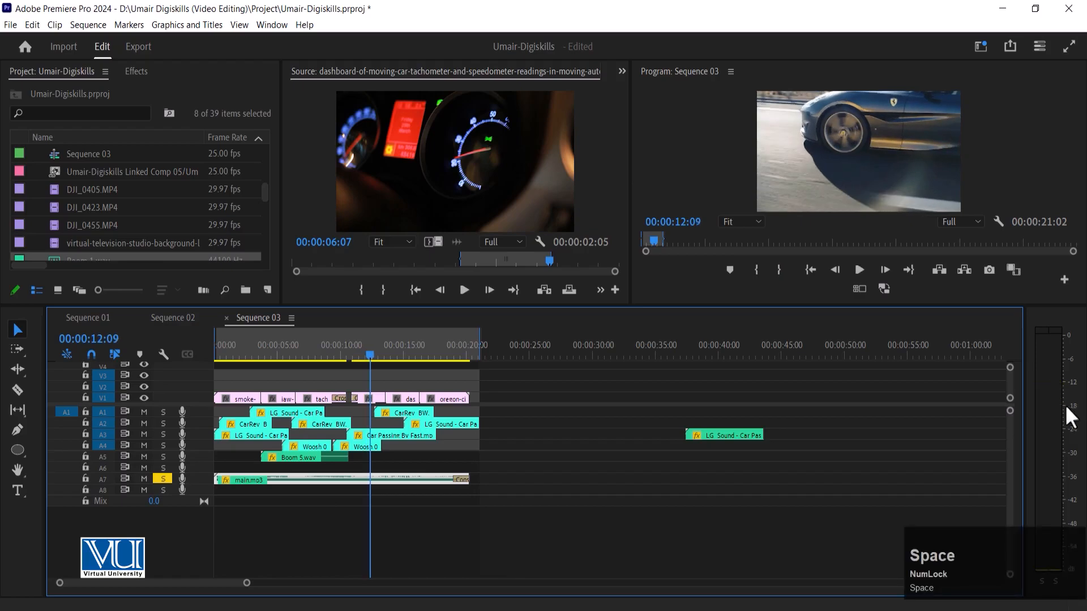
# Turn off solo on A7, mute the track, and play the whole sequence from the start without music.
pyautogui.click(162, 479)
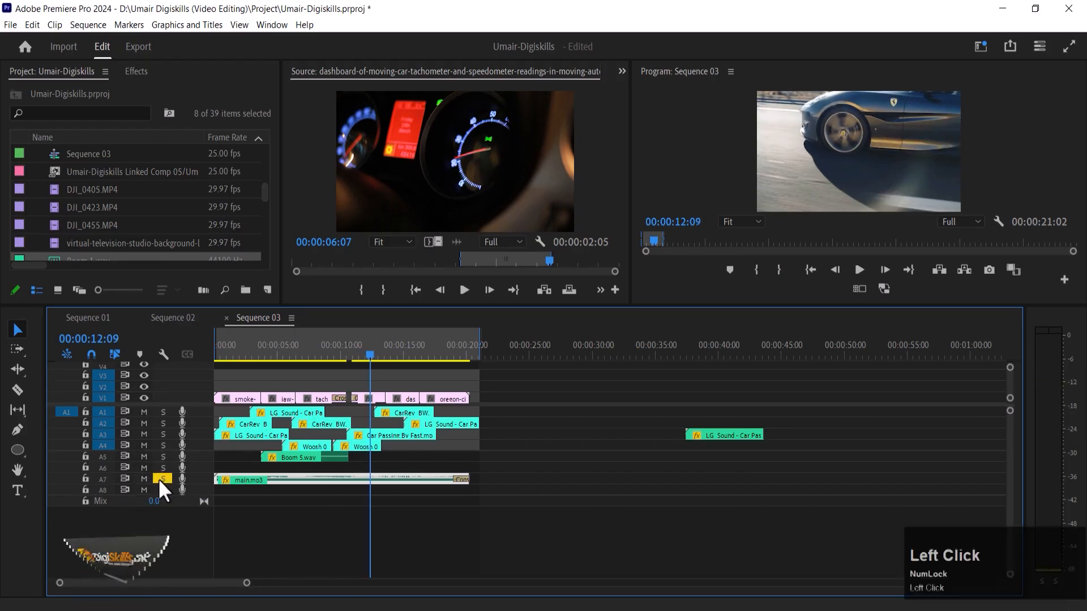
pyautogui.click(145, 479)
pyautogui.moveTo(251, 348); pyautogui.dragTo(208, 358)
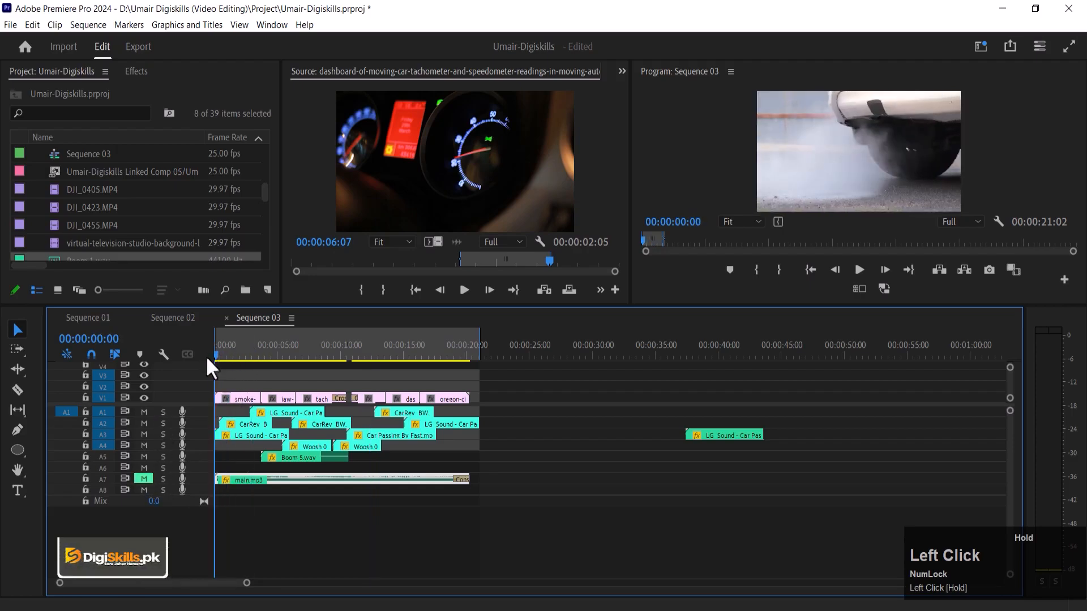
pyautogui.press('space')
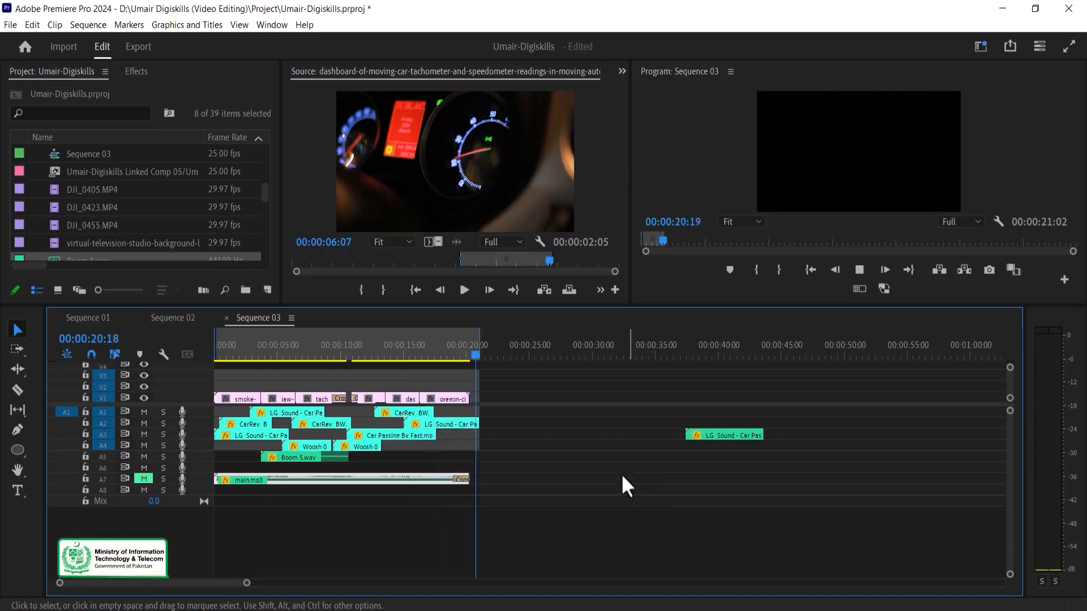
pyautogui.press('space')
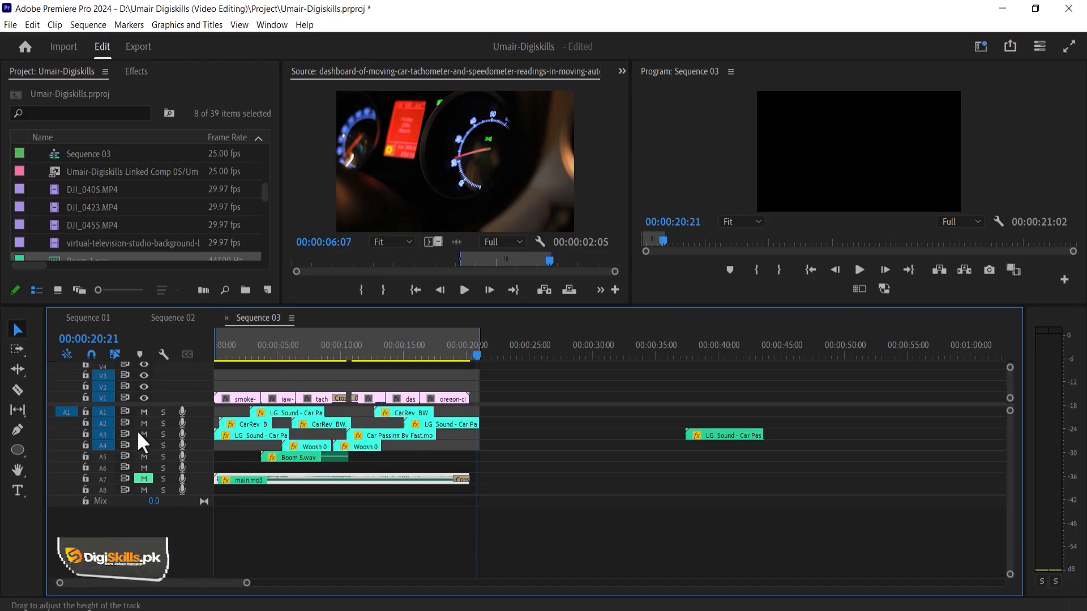
# Unmute audio track A7 and play the sequence from the start with music and all sound effects.
pyautogui.click(144, 479)
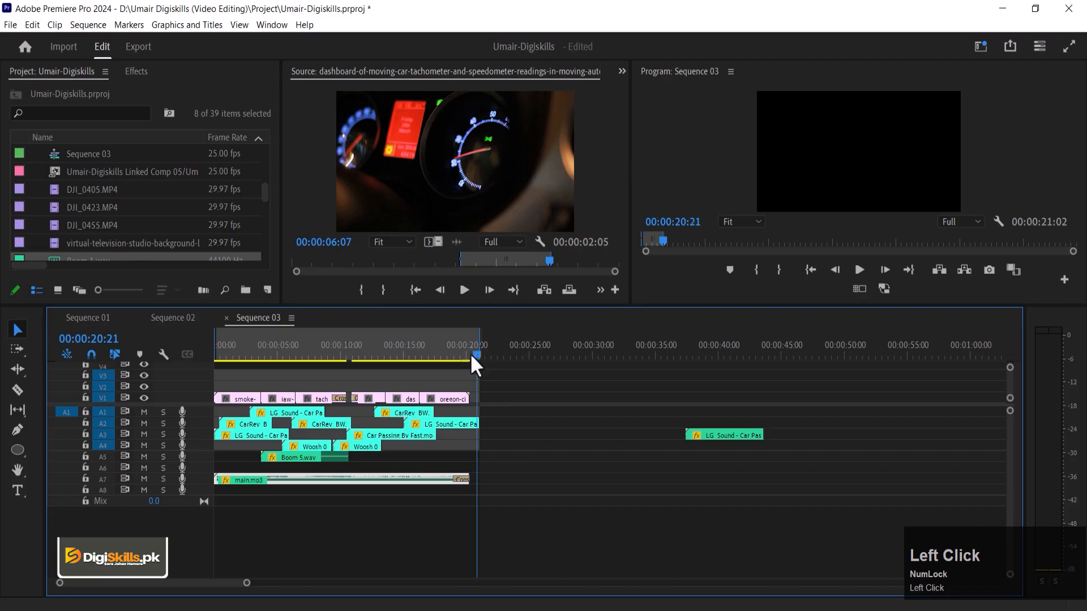
pyautogui.moveTo(253, 345); pyautogui.dragTo(145, 403)
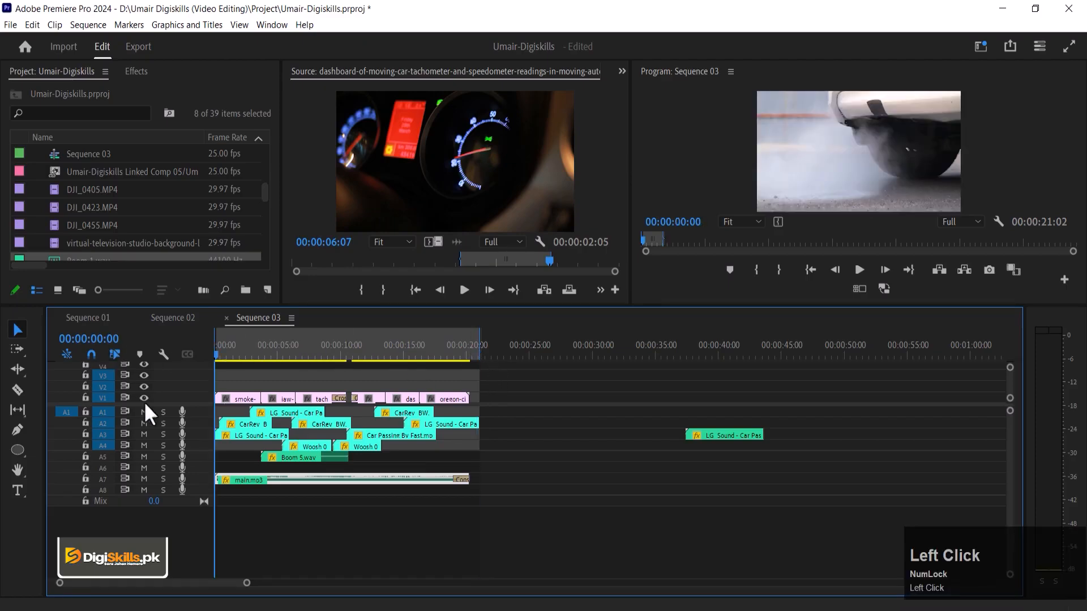
pyautogui.press('space')
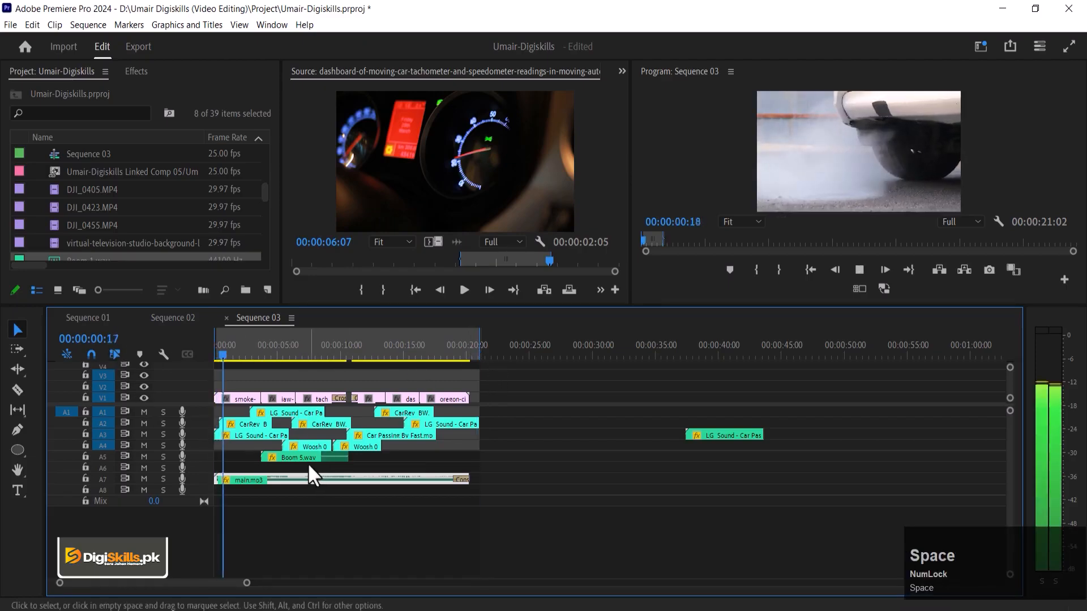